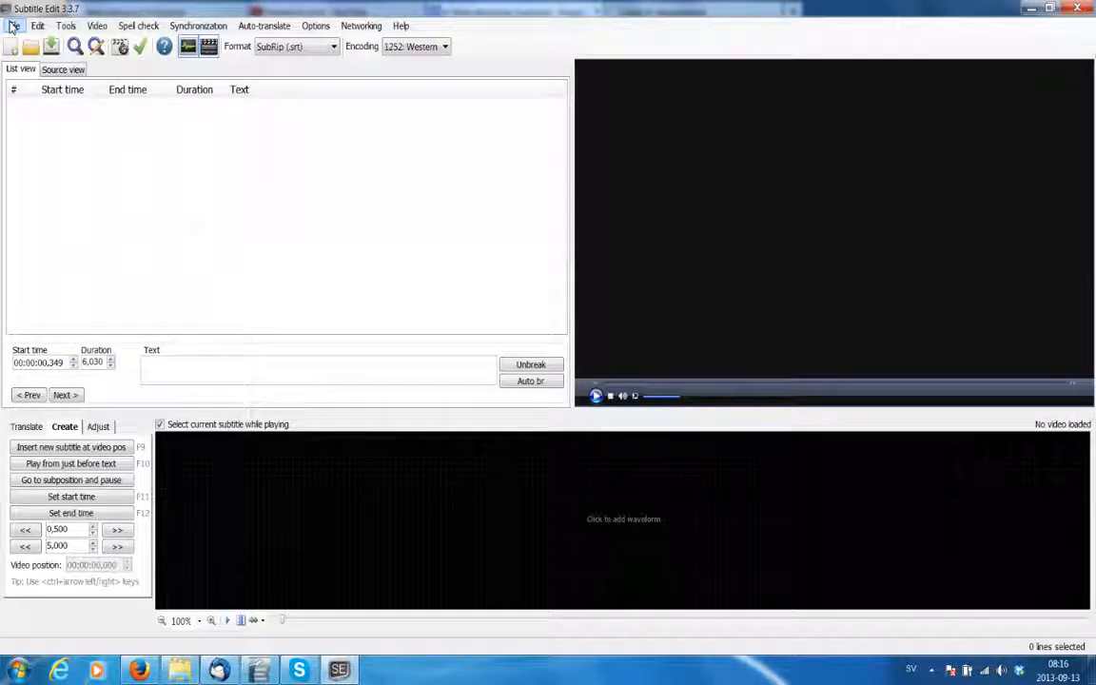
Open the puffi1-w-se.srt subtitle file from the incoming subtitles folder
{"action": "left_click", "coordinate": [13, 26]}
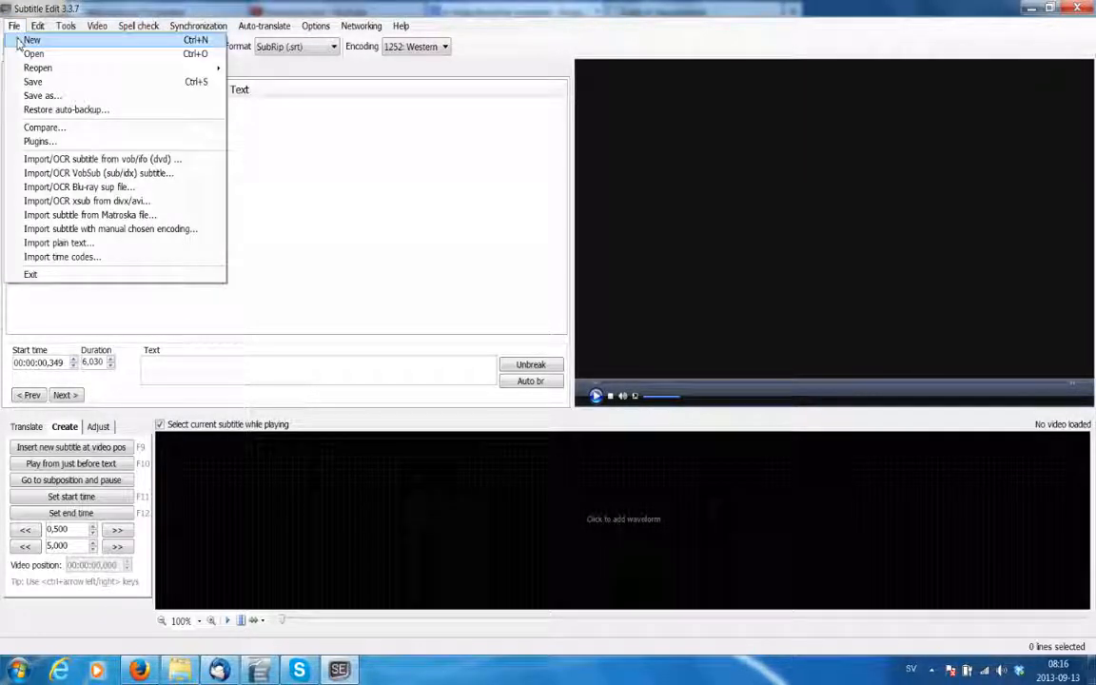
{"action": "left_click", "coordinate": [17, 54]}
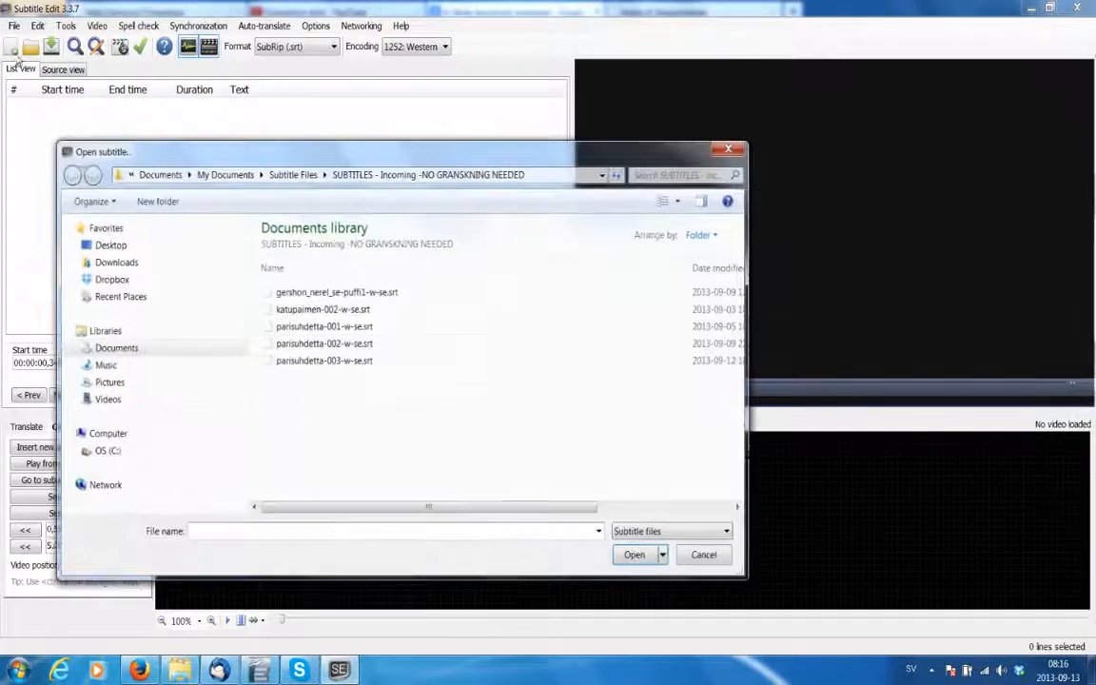
{"action": "left_click", "coordinate": [306, 297]}
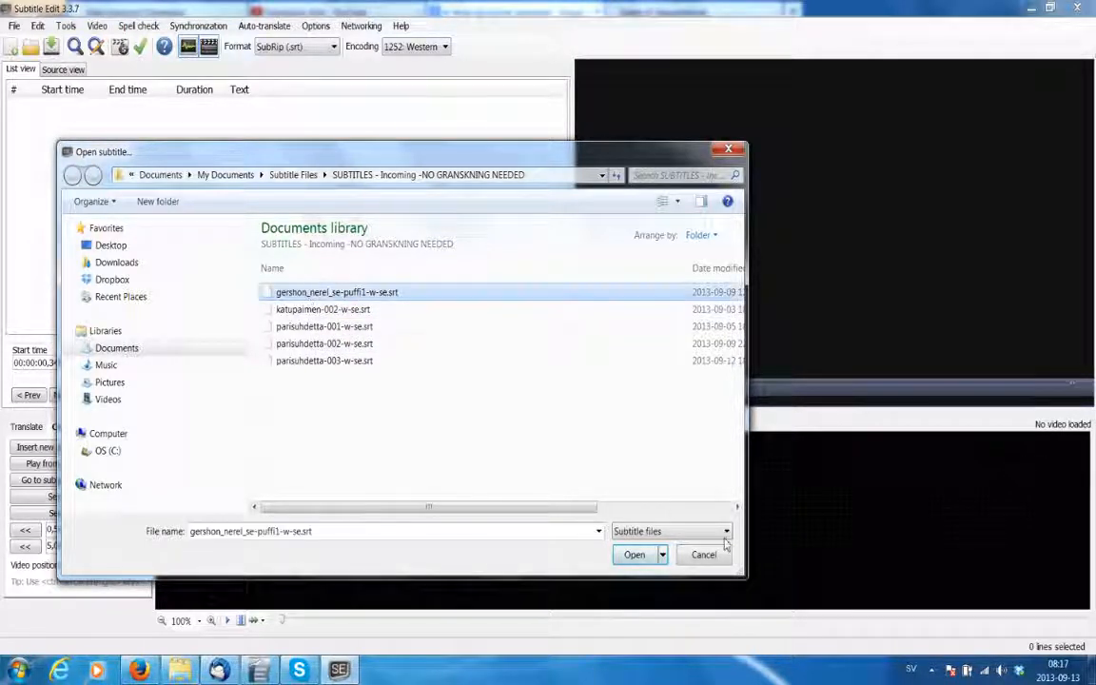
{"action": "left_click", "coordinate": [633, 554]}
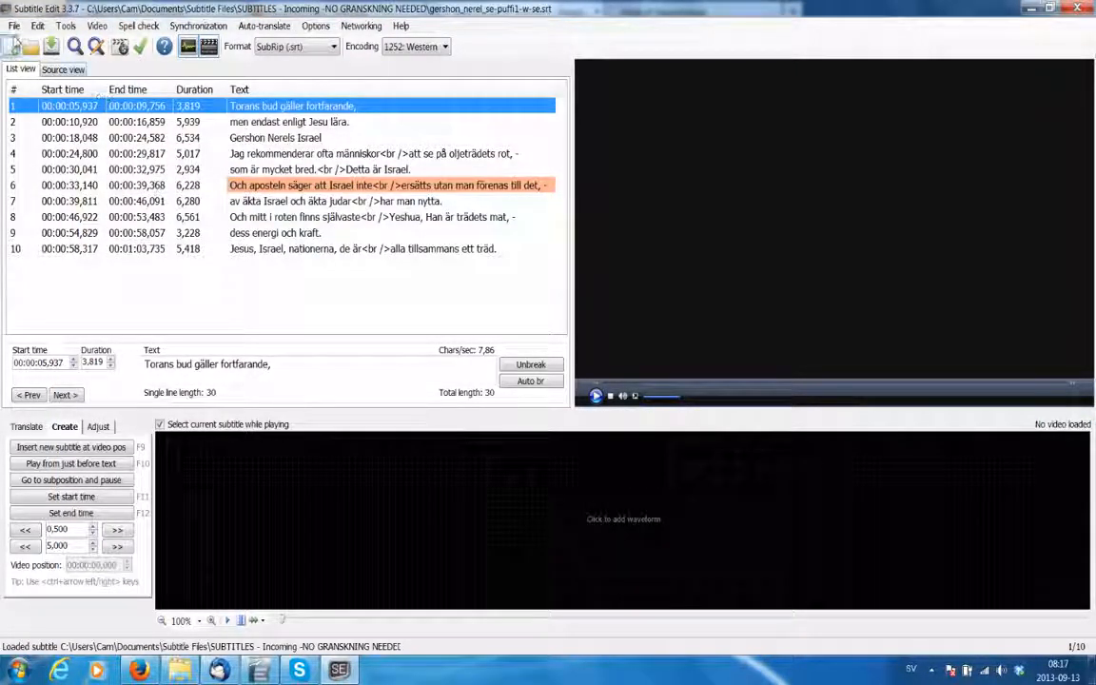
Open the subtitle file parisuhdetta-001-w-se.srt from the incoming subtitles folder
{"action": "left_click", "coordinate": [14, 26]}
{"action": "left_click", "coordinate": [33, 54]}
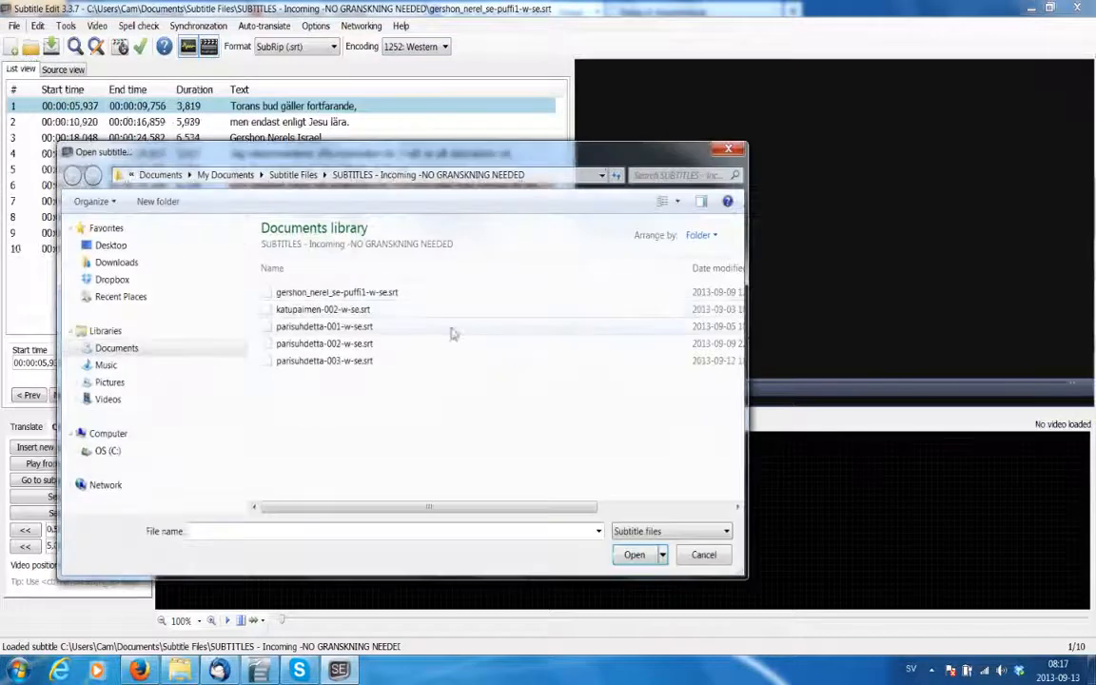
{"action": "left_click", "coordinate": [348, 325]}
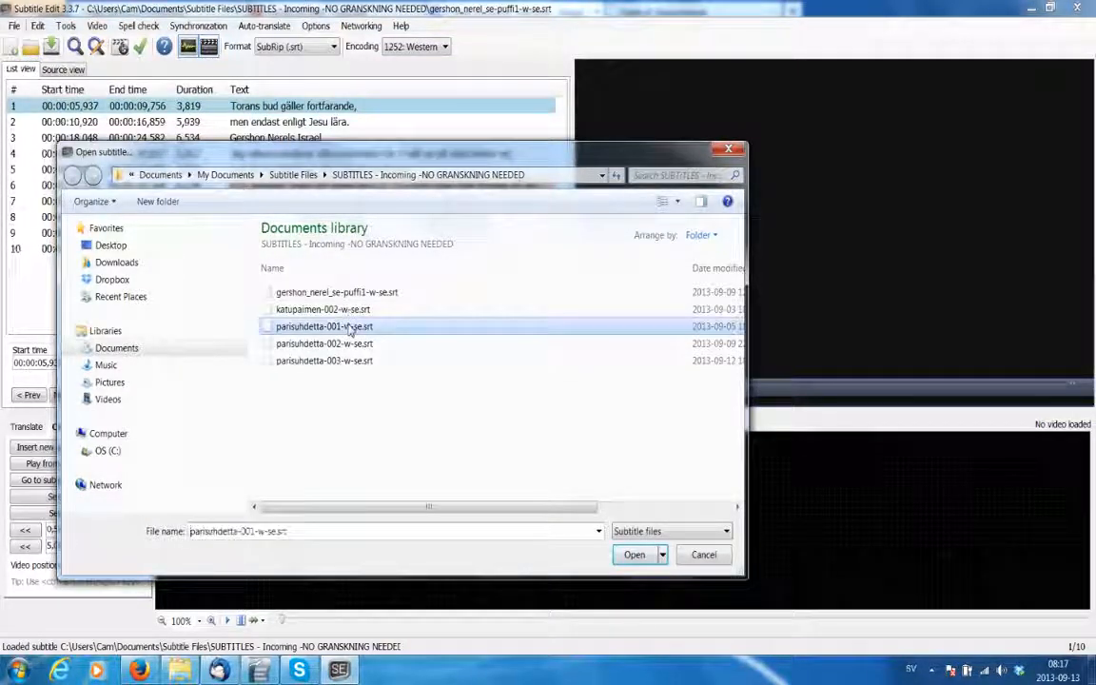
{"action": "left_click", "coordinate": [630, 555]}
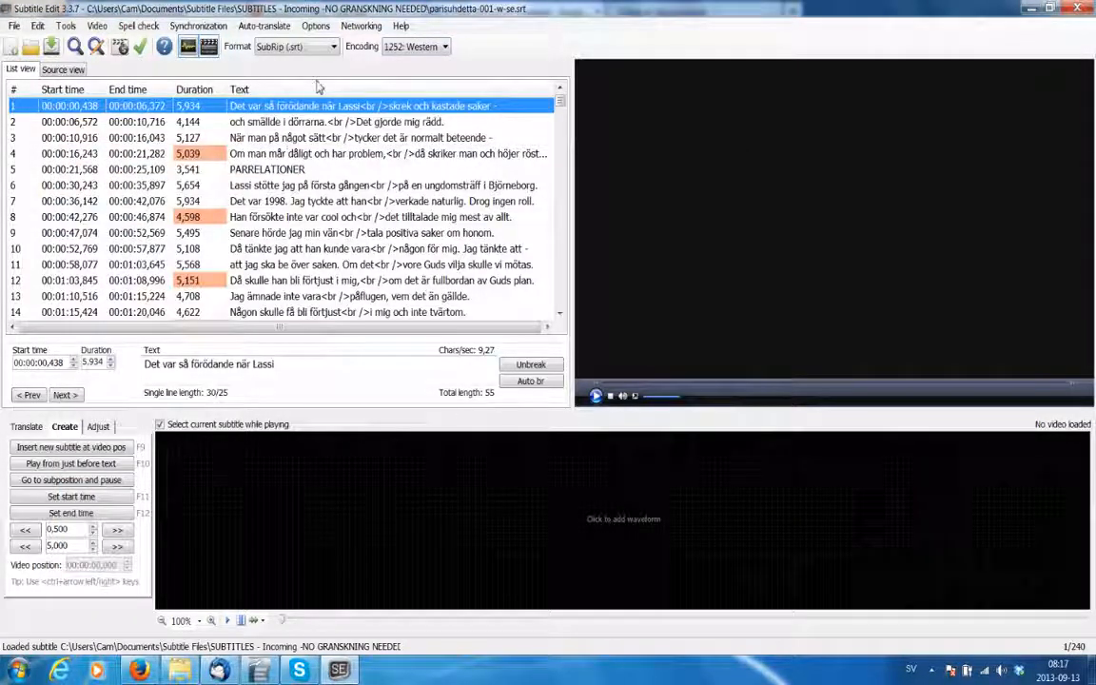
{"action": "mouse_move", "coordinate": [559, 101]}
{"action": "left_mouse_down"}
{"action": "mouse_move", "coordinate": [559, 114]}
{"action": "mouse_move", "coordinate": [559, 95]}
{"action": "left_mouse_up"}
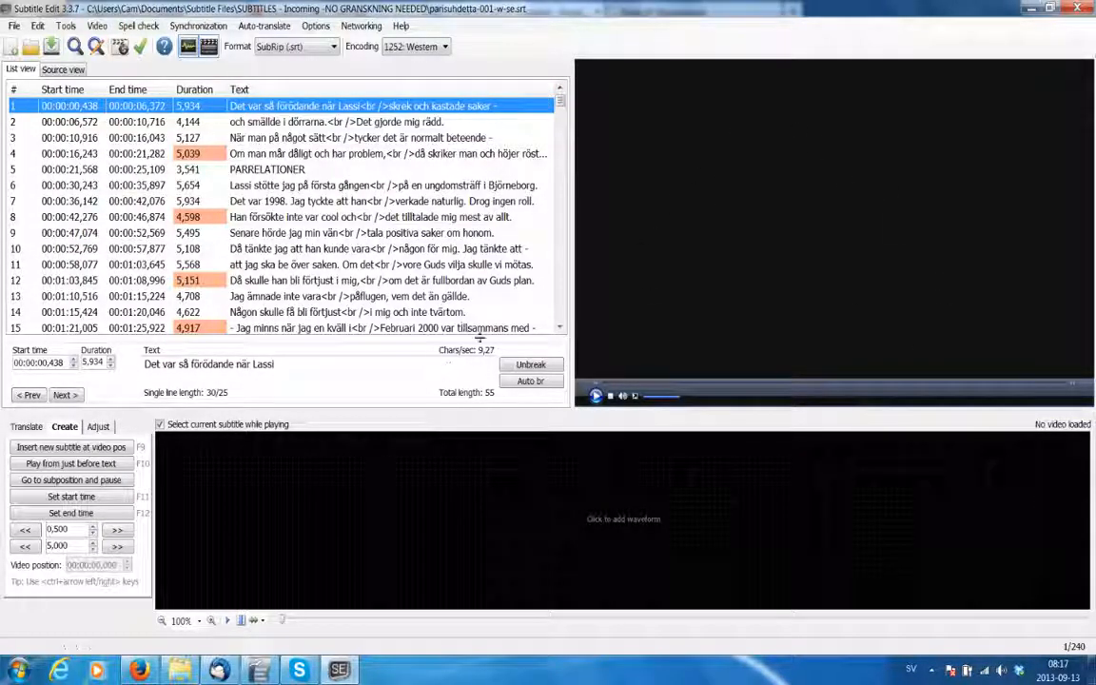
Hide the waveform and the video player so the subtitle list fills the window
{"action": "left_click", "coordinate": [208, 47]}
{"action": "left_click", "coordinate": [208, 48]}
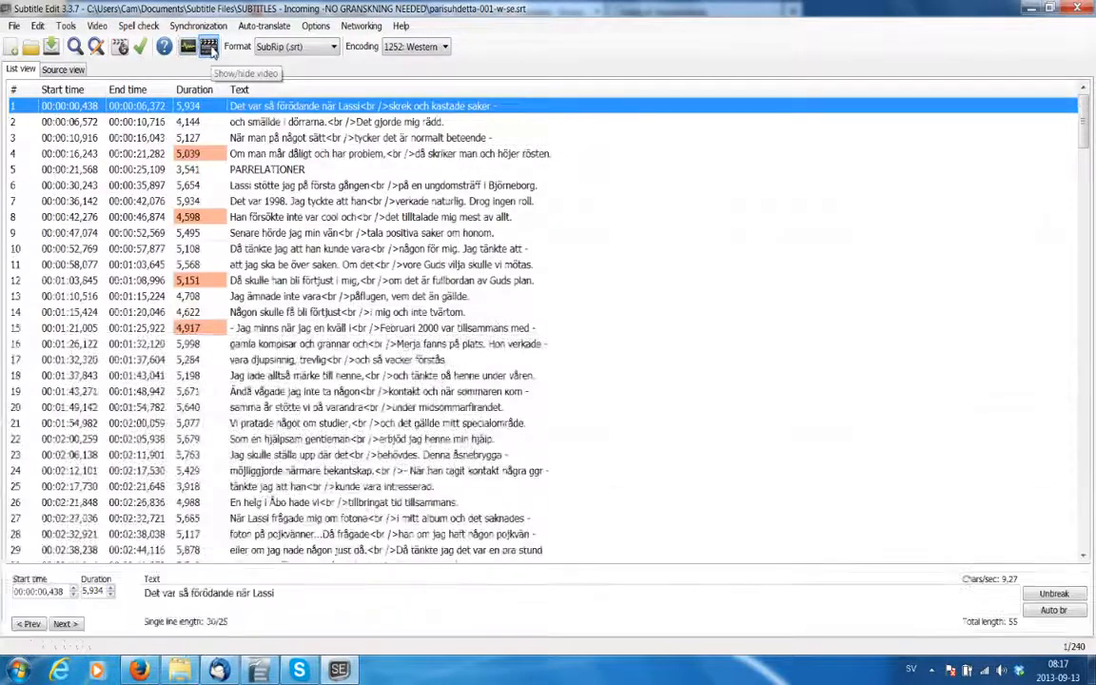
{"action": "left_click_drag", "start_coordinate": [1083, 134], "coordinate": [1089, 95]}
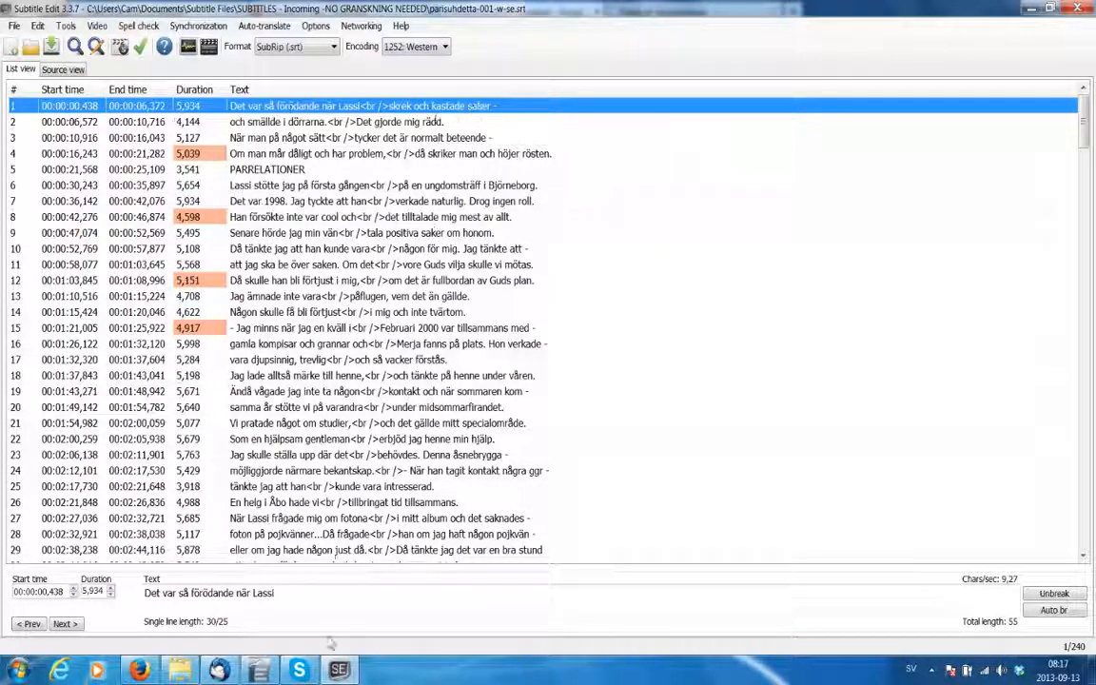
Replace the text of subtitle line 1 with "asjkdhkasds dsfkjsdfsd fsdfsdfsdf"
{"action": "left_click", "coordinate": [293, 609]}
{"action": "left_click_drag", "start_coordinate": [293, 609], "coordinate": [133, 580]}
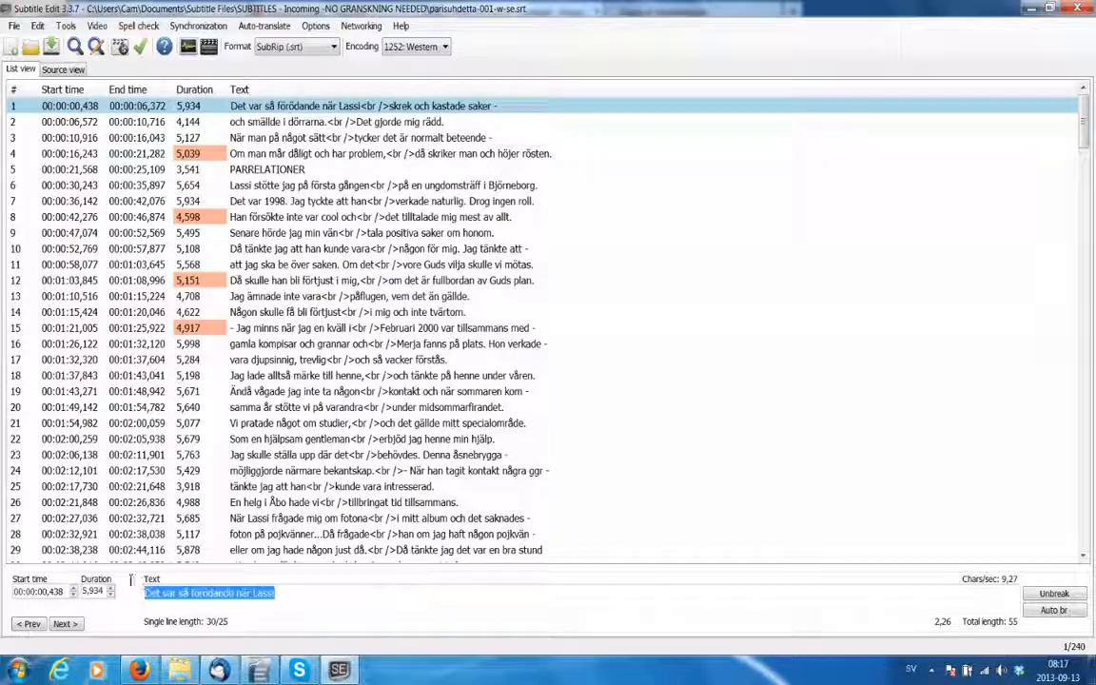
{"action": "key", "text": "BackSpace"}
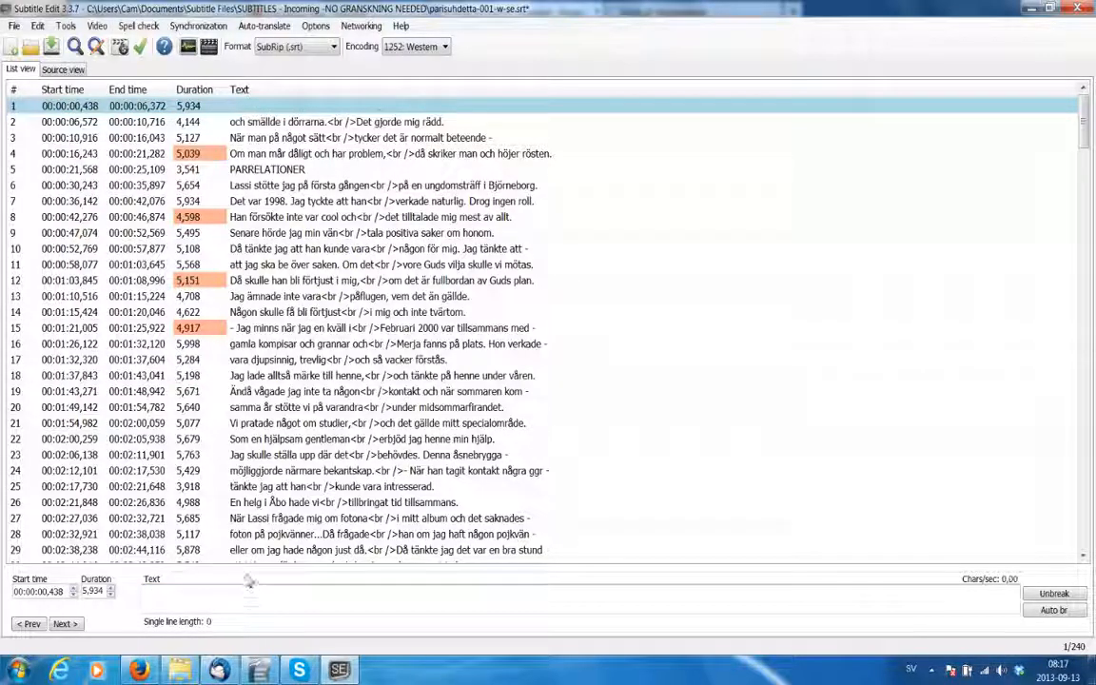
{"action": "type", "text": "asjkdhkasds"}
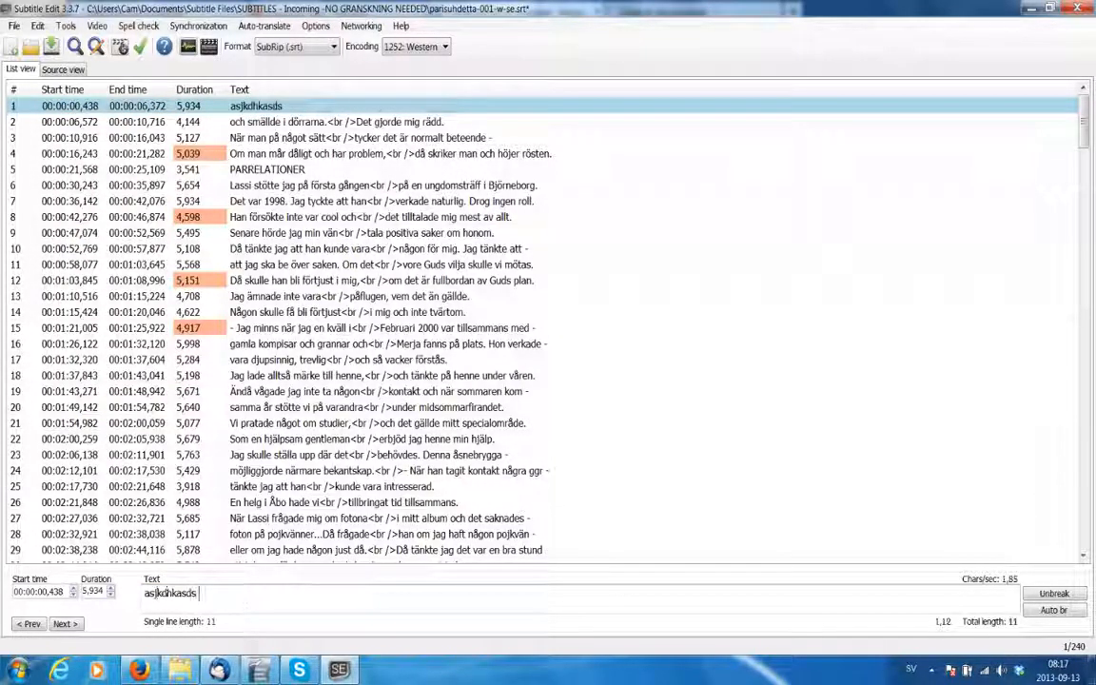
{"action": "type", "text": " dsfkjsdfsd fsdfsdfsdf"}
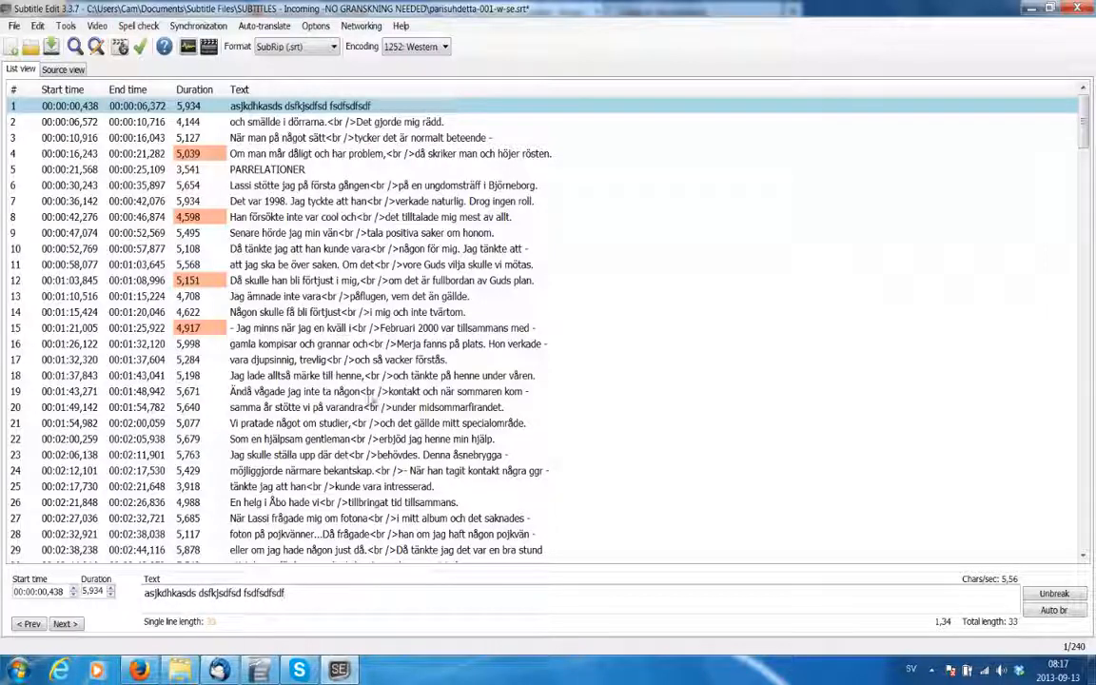
Delete both text rows of subtitle line 2 and enter "sdkfhs sfsdfsdfs" in its second row
{"action": "left_click", "coordinate": [373, 121]}
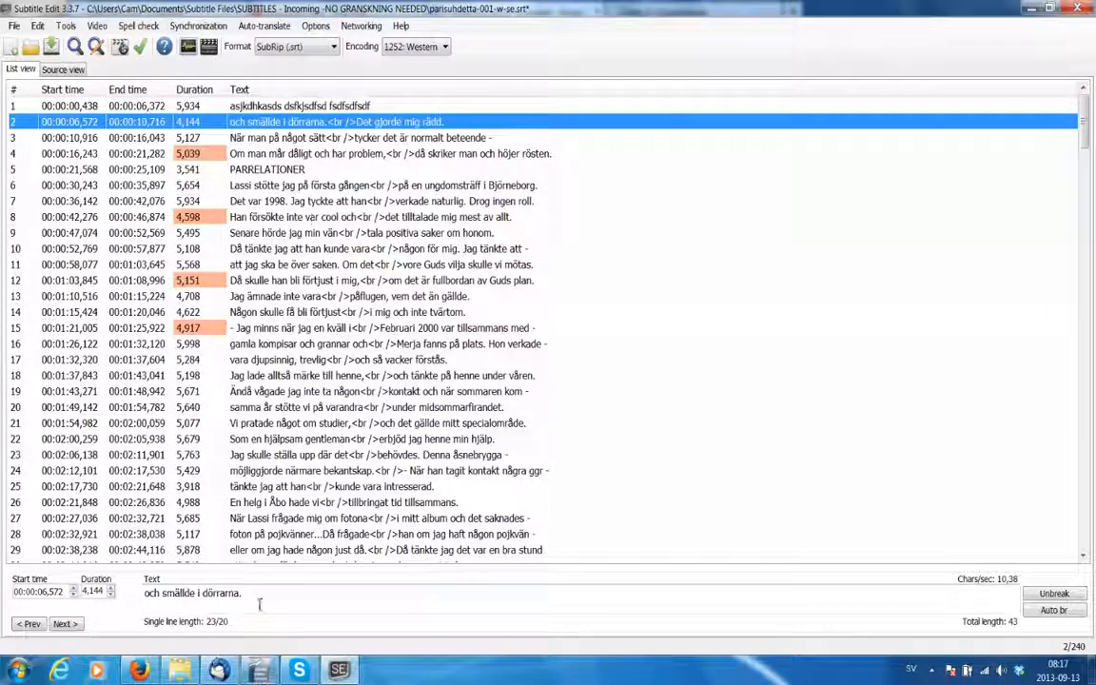
{"action": "left_click_drag", "start_coordinate": [253, 595], "coordinate": [100, 571]}
{"action": "key", "text": "Delete"}
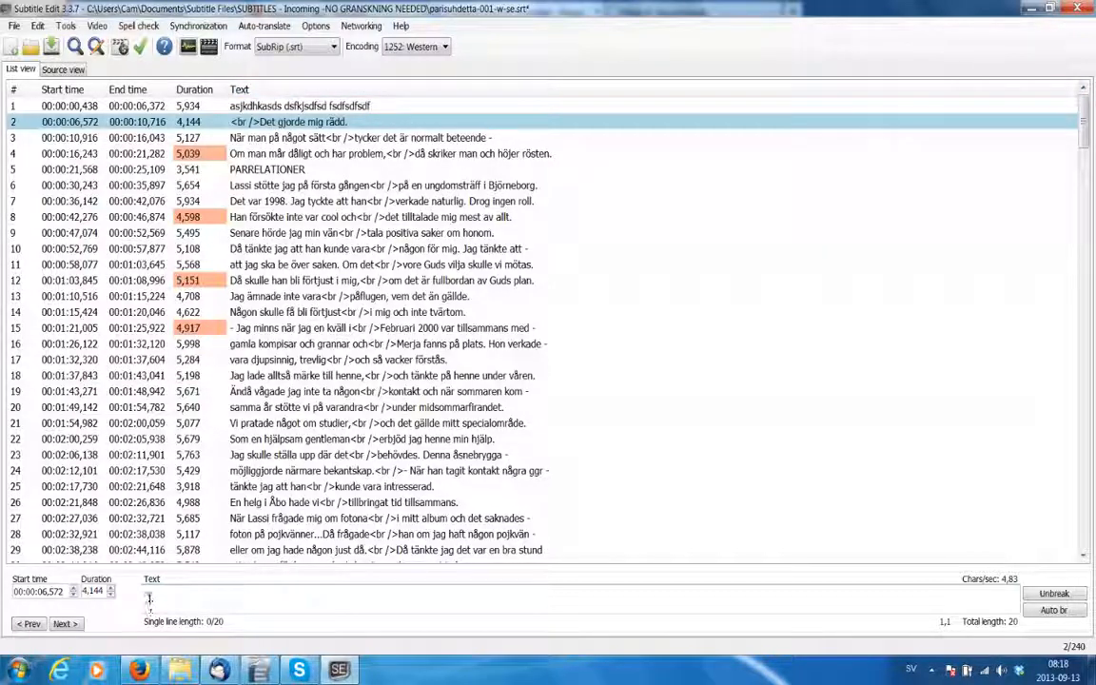
{"action": "left_click_drag", "start_coordinate": [150, 595], "coordinate": [150, 622]}
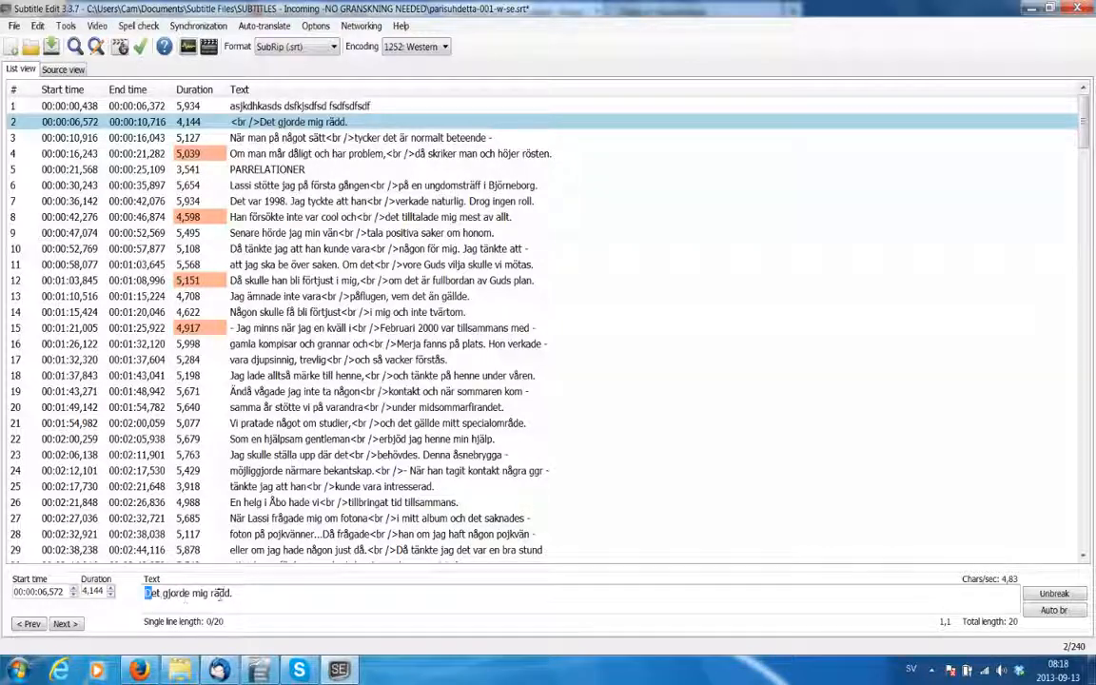
{"action": "left_click_drag", "start_coordinate": [239, 592], "coordinate": [145, 595]}
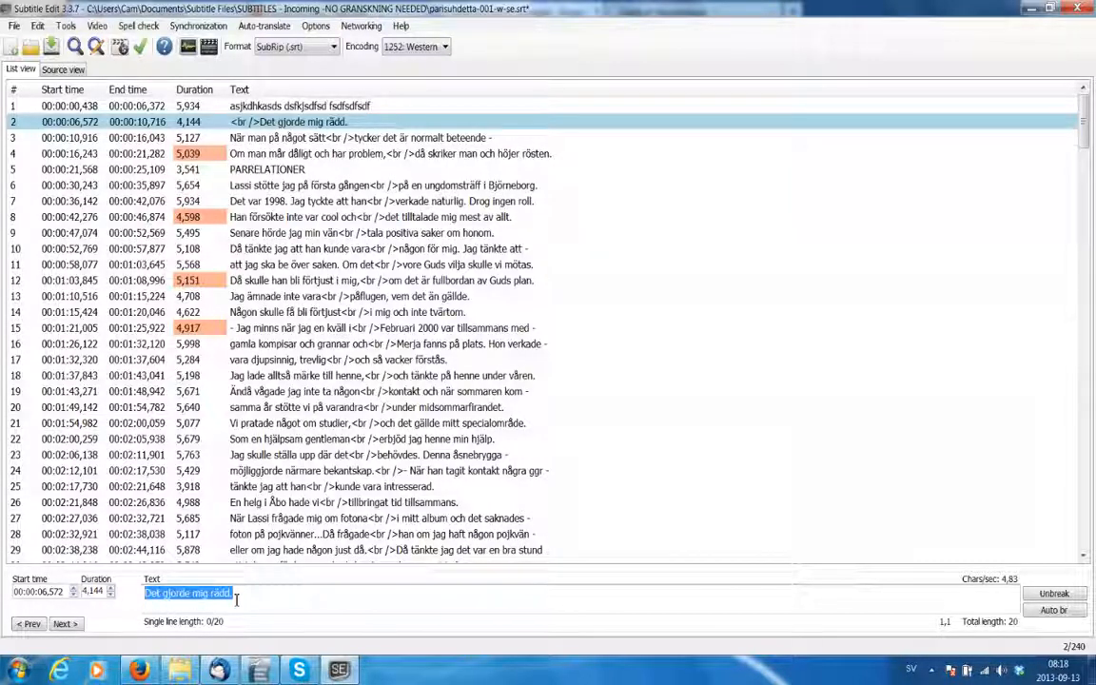
{"action": "key", "text": "Delete"}
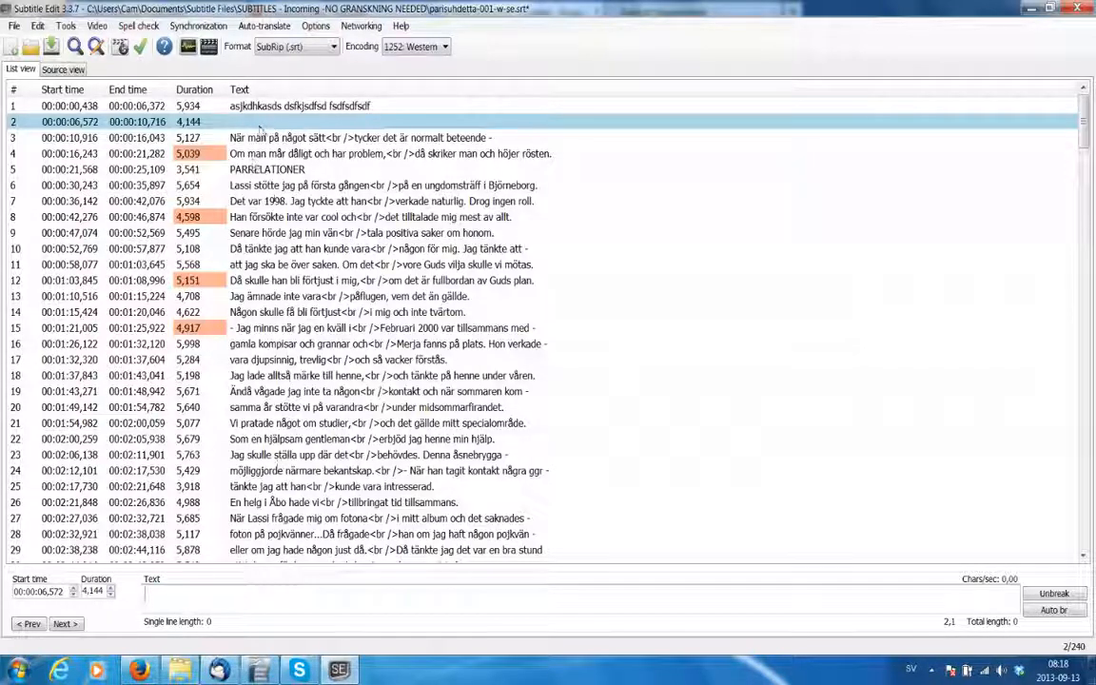
{"action": "type", "text": "sdkfhs sfsdfsdfs"}
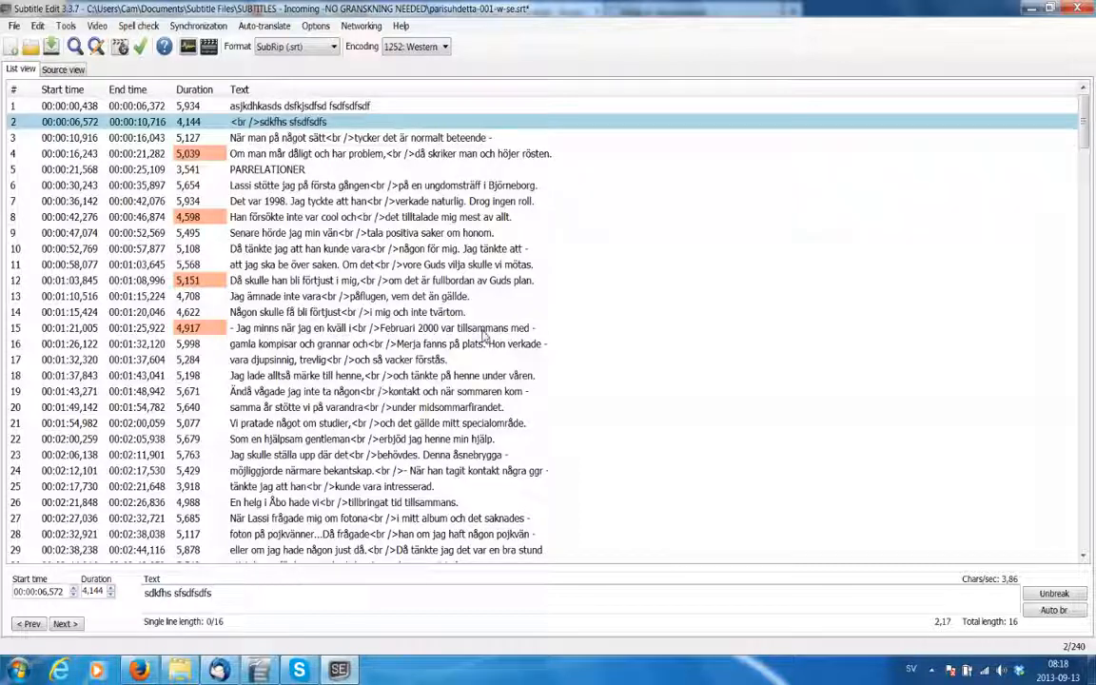
Examine the subtitle lines with highlighted durations, lines 4, 8, 12 and 15, and compare them with neighbouring lines
{"action": "left_click", "coordinate": [333, 137]}
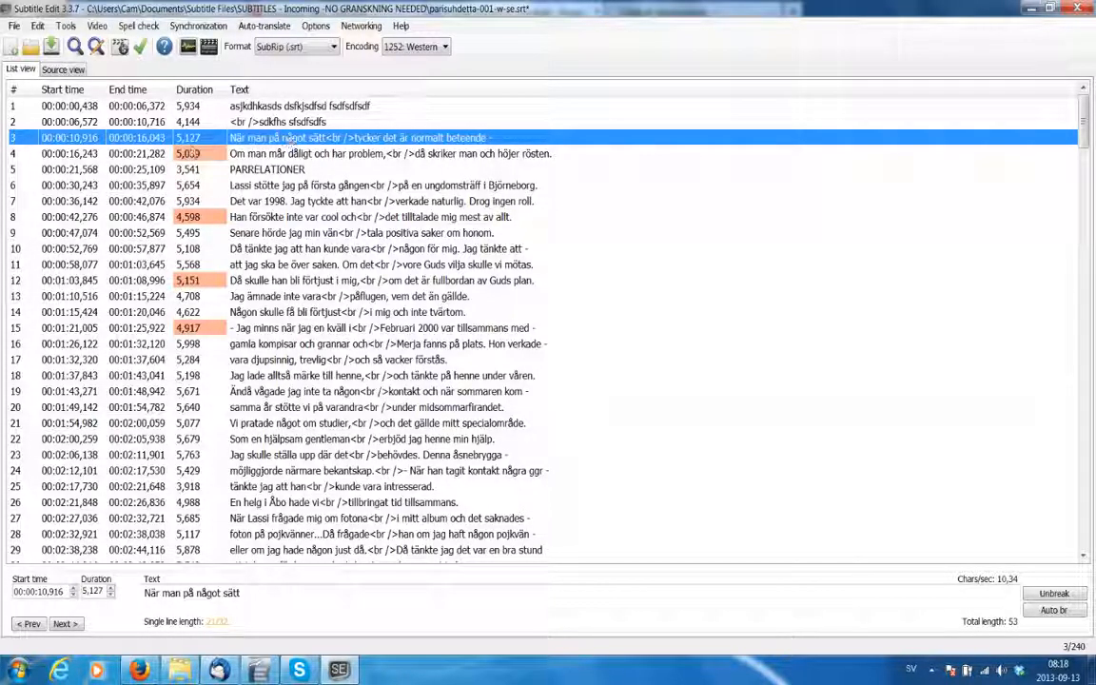
{"action": "left_click", "coordinate": [175, 152]}
{"action": "left_click", "coordinate": [188, 217]}
{"action": "left_click", "coordinate": [213, 278]}
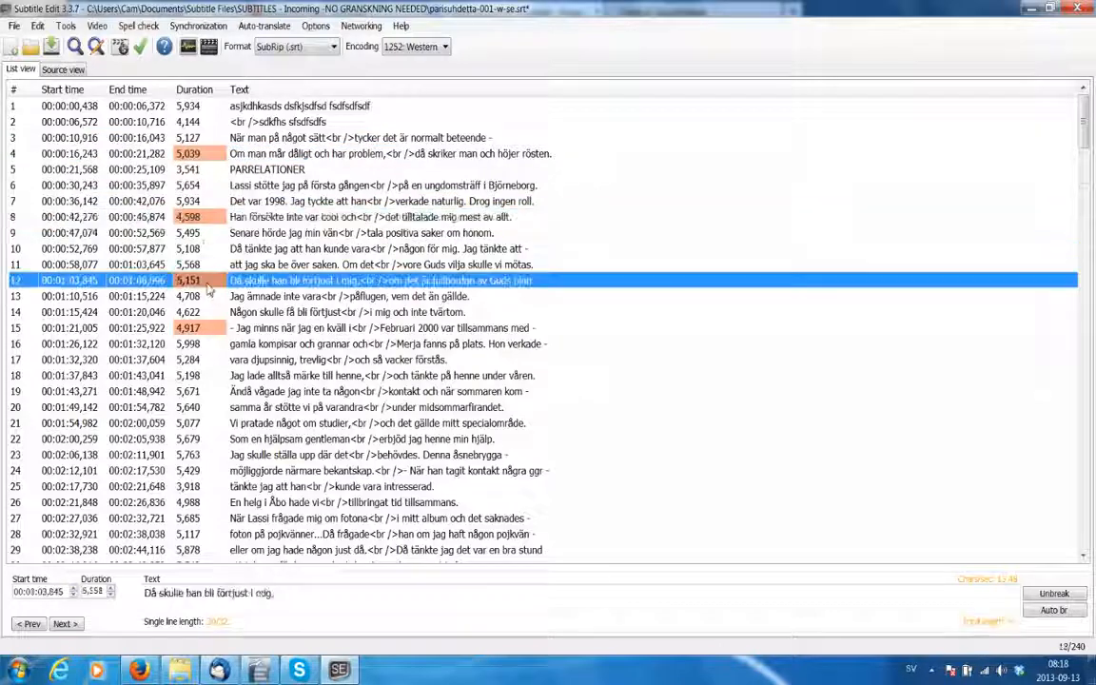
{"action": "left_click", "coordinate": [206, 327]}
{"action": "mouse_move", "coordinate": [1084, 145]}
{"action": "left_mouse_down"}
{"action": "mouse_move", "coordinate": [1081, 184]}
{"action": "mouse_move", "coordinate": [1081, 155]}
{"action": "left_mouse_up"}
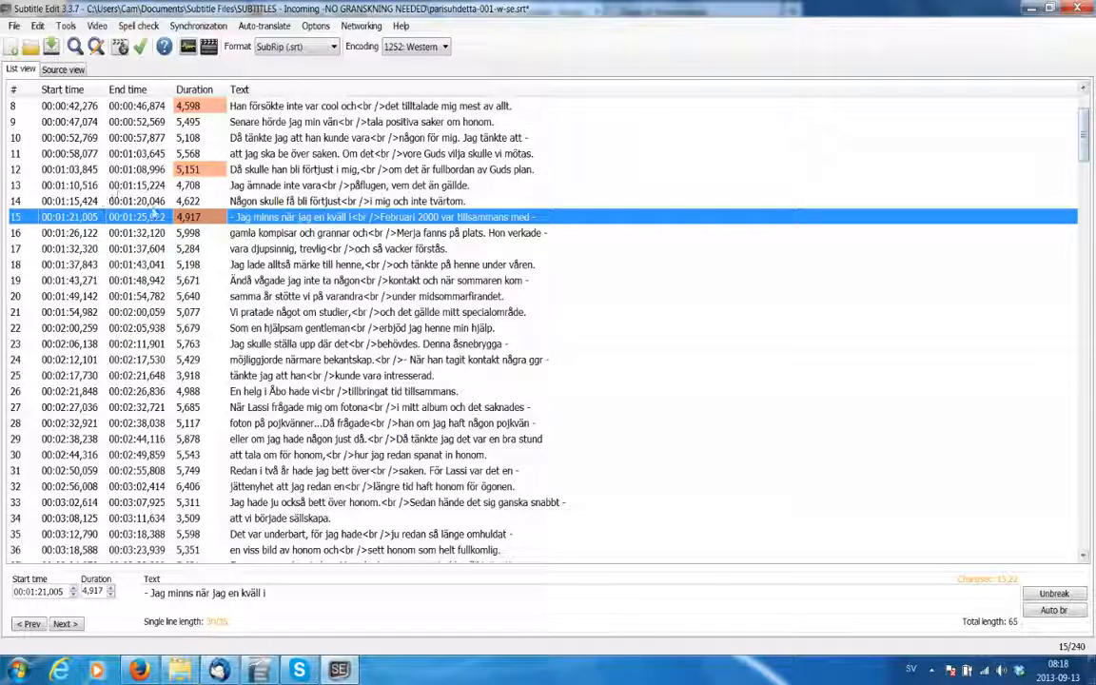
{"action": "left_click", "coordinate": [203, 111]}
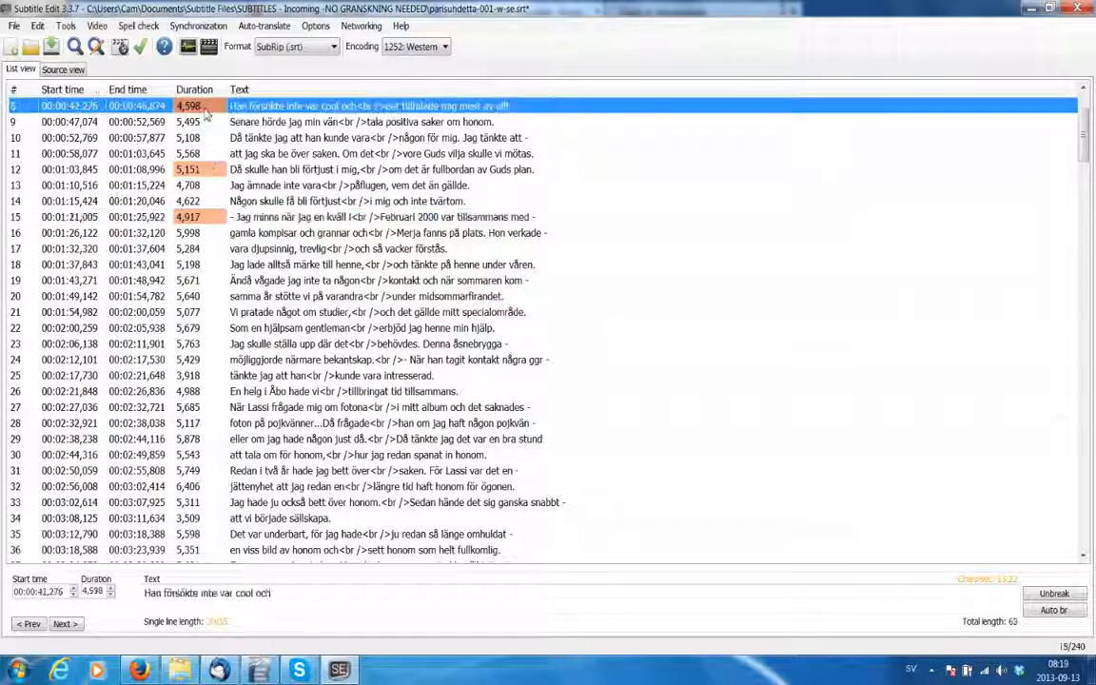
{"action": "left_click", "coordinate": [208, 172]}
{"action": "left_click", "coordinate": [209, 218]}
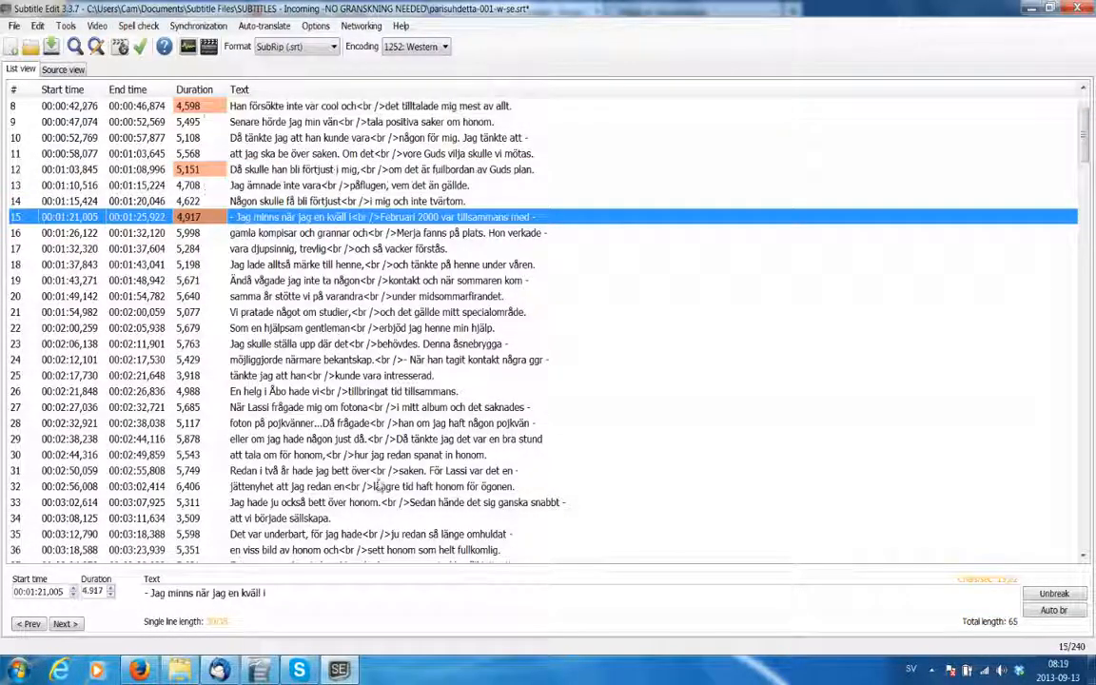
{"action": "scroll", "coordinate": [1086, 119], "scroll_direction": "up", "scroll_amount": 3}
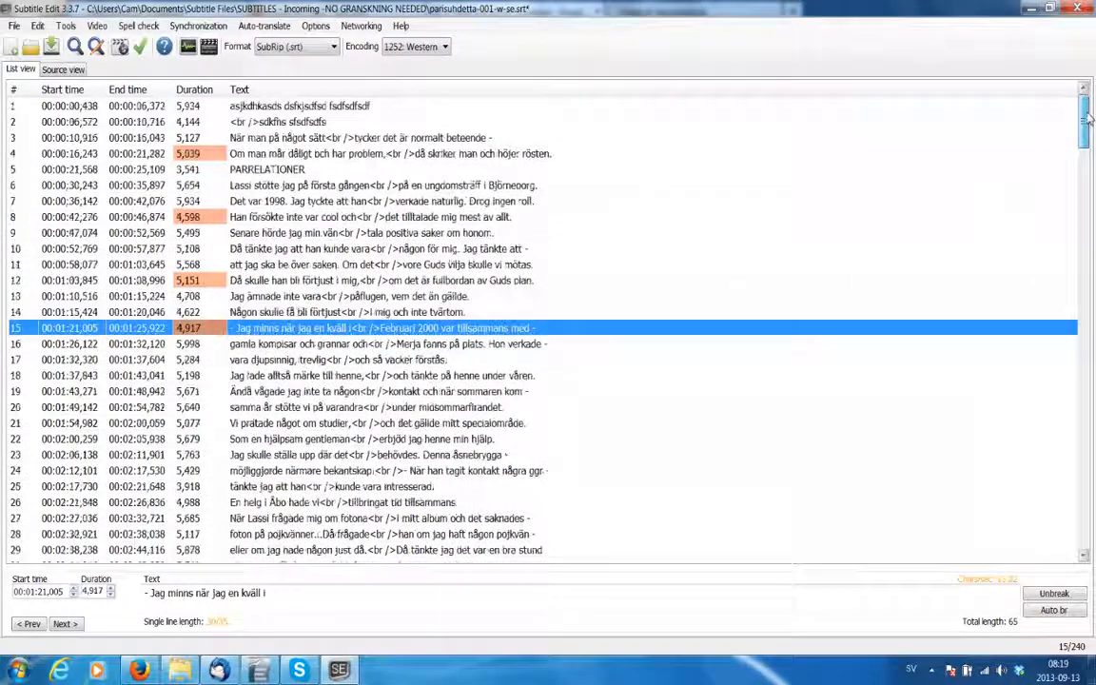
{"action": "left_click", "coordinate": [215, 155]}
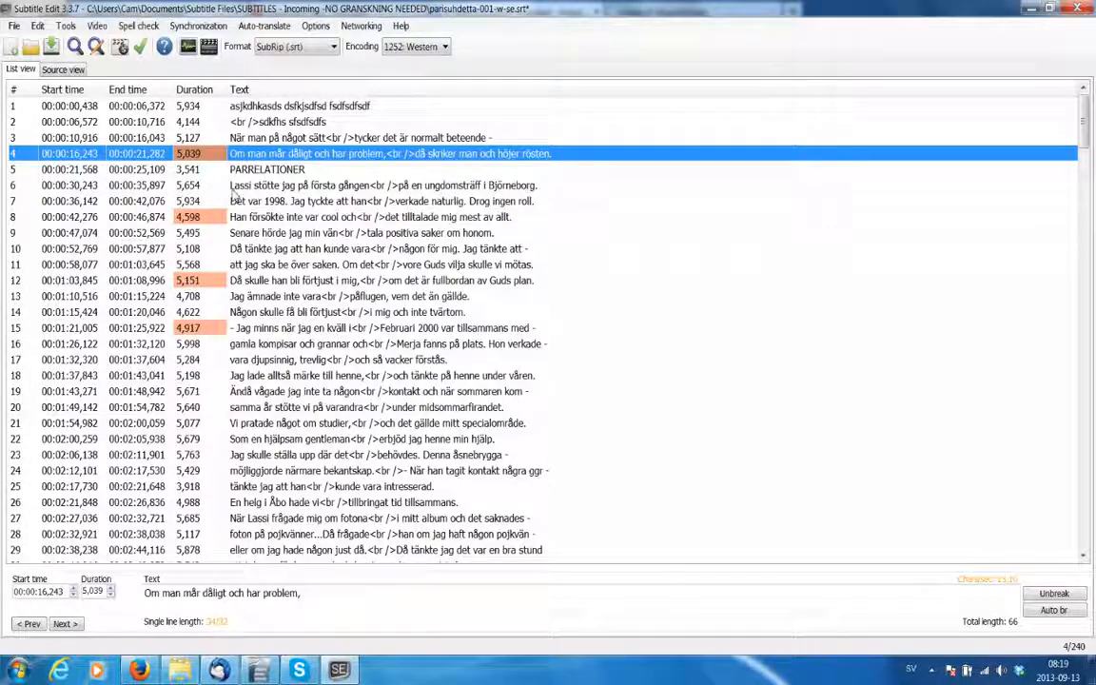
{"action": "left_click", "coordinate": [217, 170]}
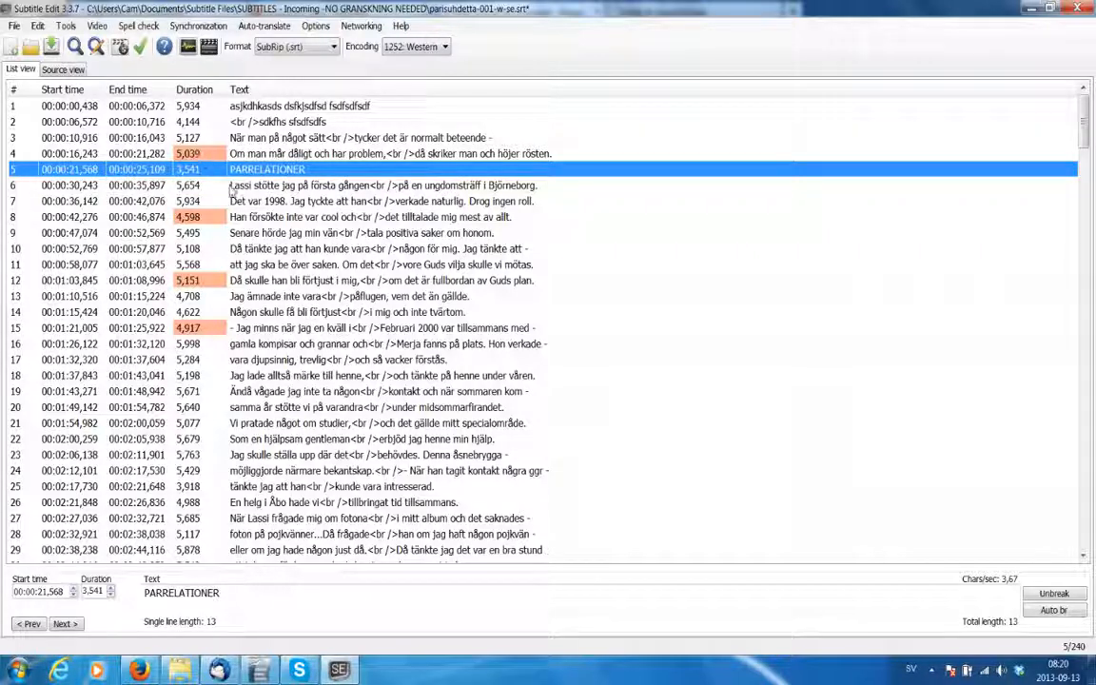
Start a new empty subtitle and discard the changes made to parisuhdetta-001-w-se.srt
{"action": "left_click", "coordinate": [332, 122]}
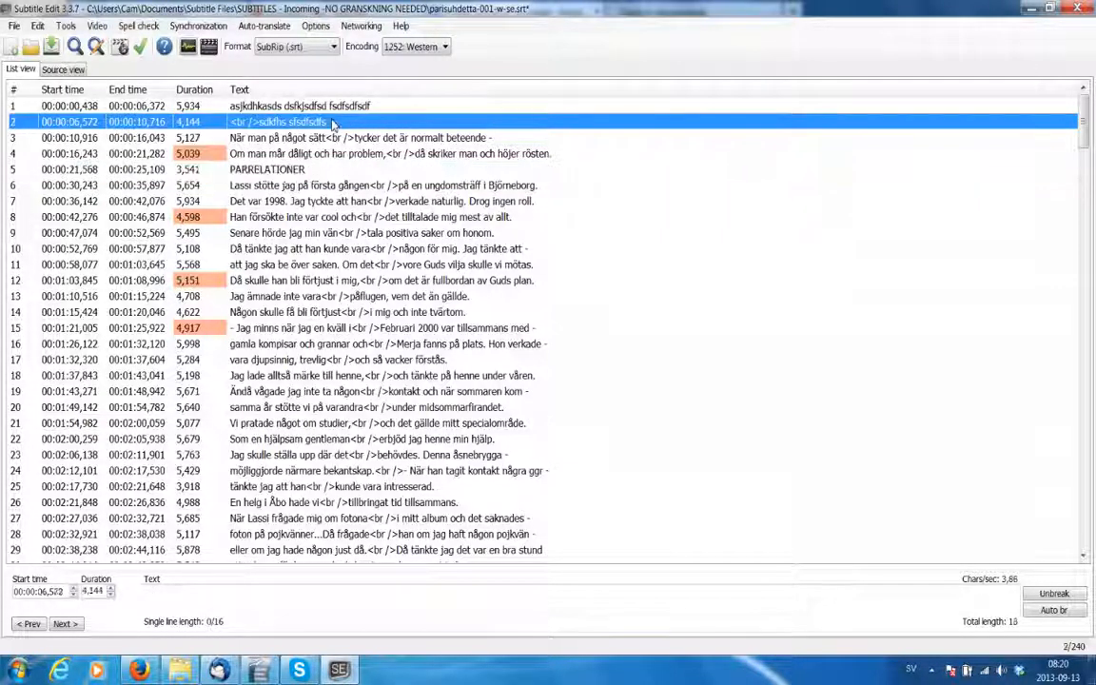
{"action": "left_click", "coordinate": [14, 25]}
{"action": "left_click", "coordinate": [26, 43]}
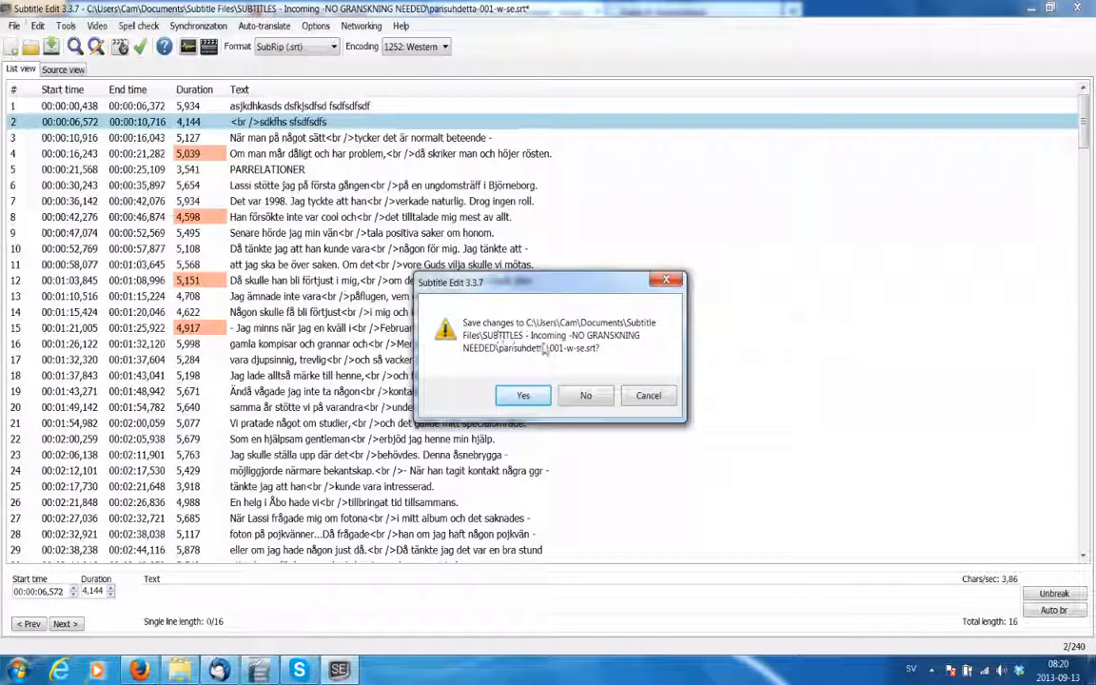
{"action": "left_click", "coordinate": [585, 396]}
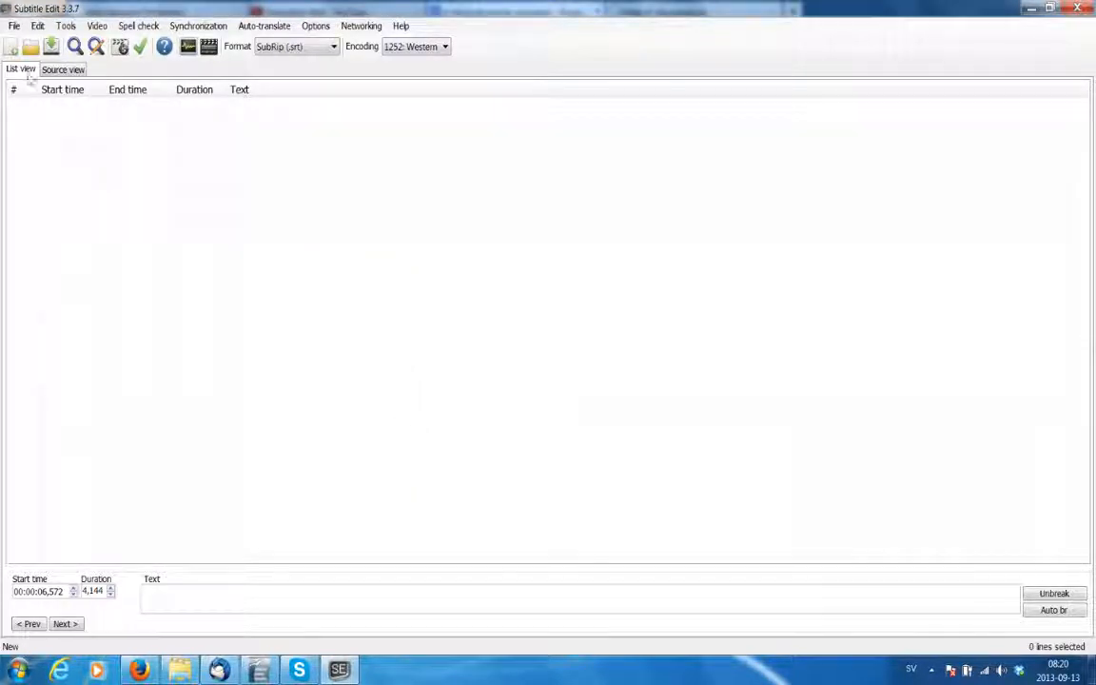
Show the waveform and the video player again beside the empty subtitle list
{"action": "left_click", "coordinate": [14, 26]}
{"action": "left_click", "coordinate": [249, 205]}
{"action": "left_click", "coordinate": [187, 47]}
{"action": "left_click", "coordinate": [207, 47]}
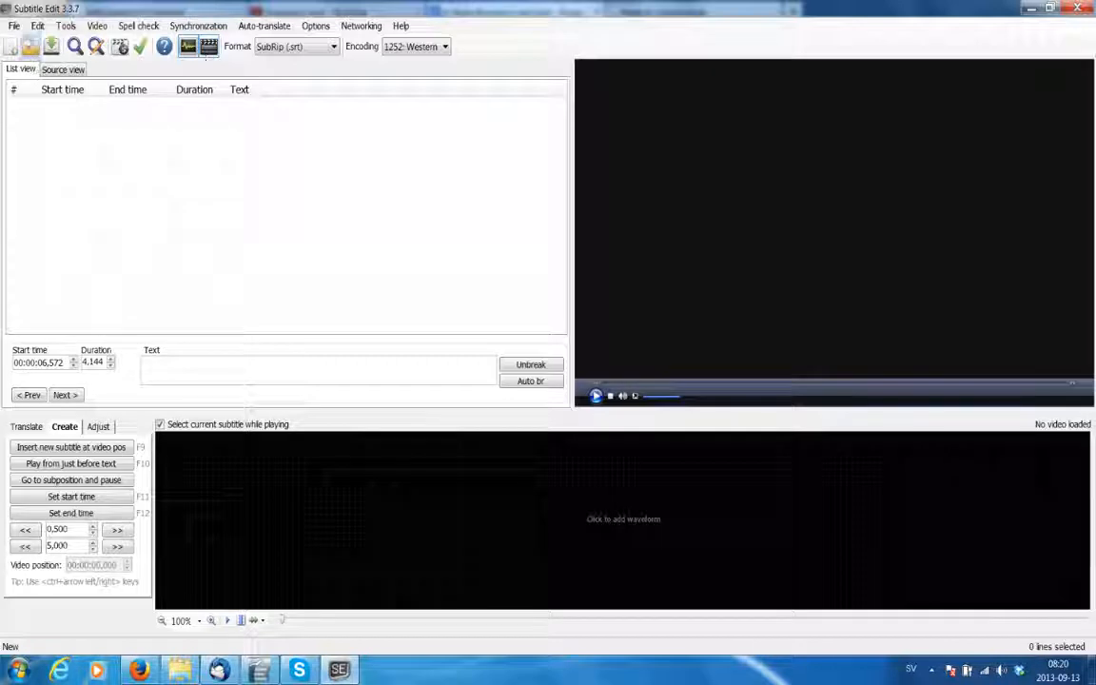
Open the subtitle file jerusalem_studio-041-w-se.srt from the Videos library
{"action": "left_click", "coordinate": [13, 25]}
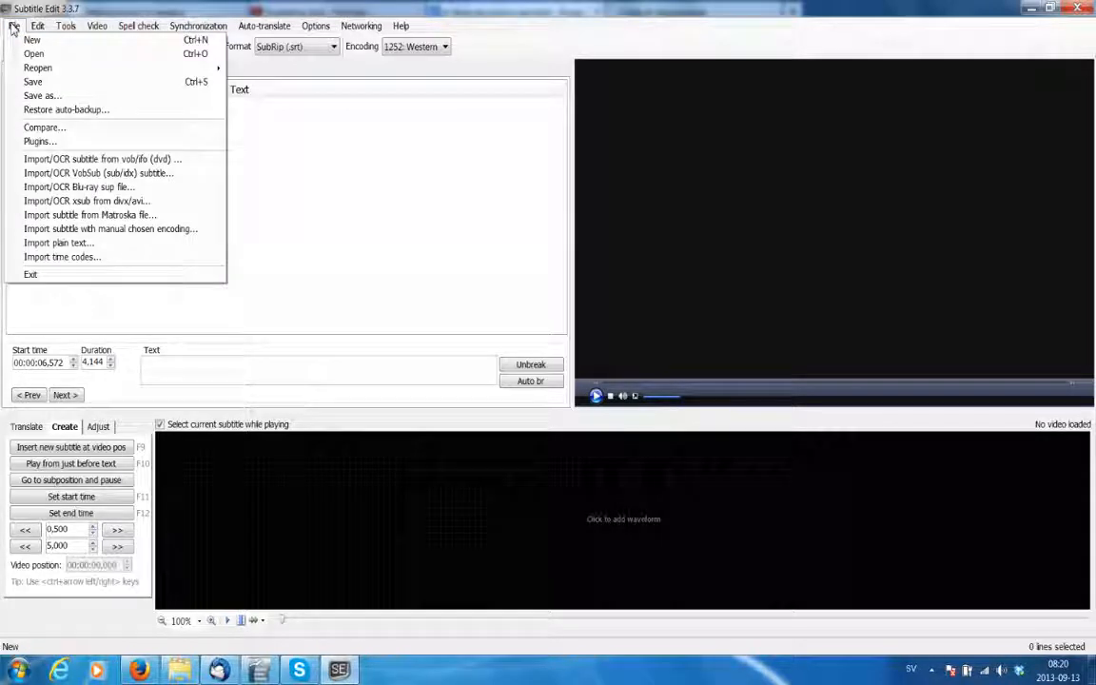
{"action": "left_click", "coordinate": [33, 53]}
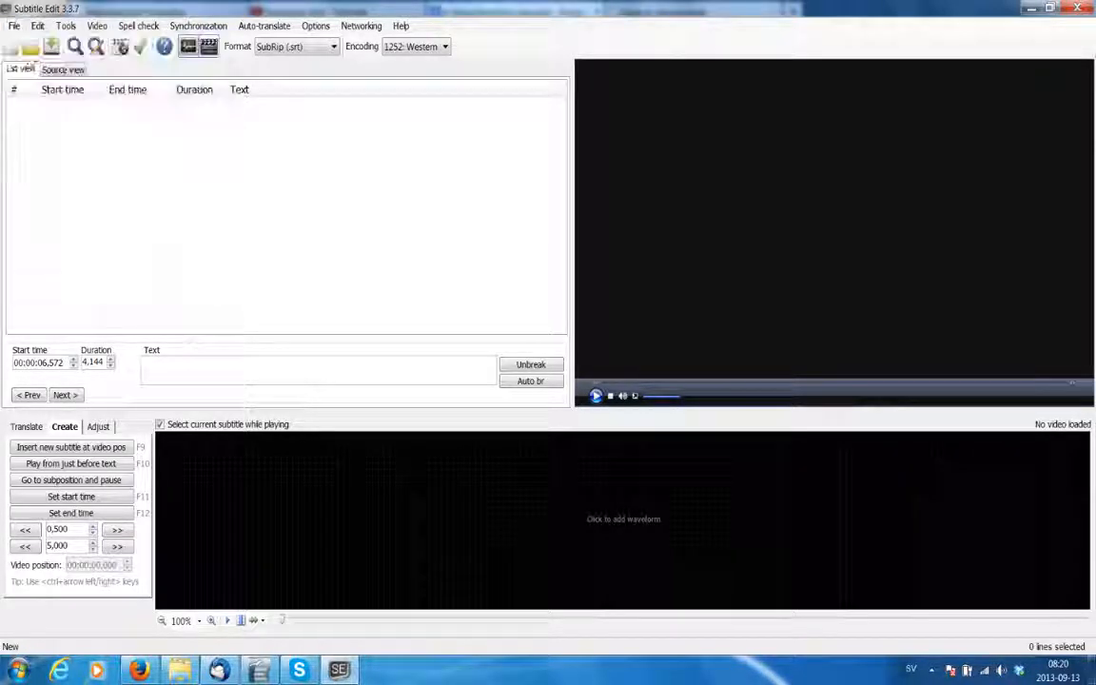
{"action": "left_click", "coordinate": [107, 403]}
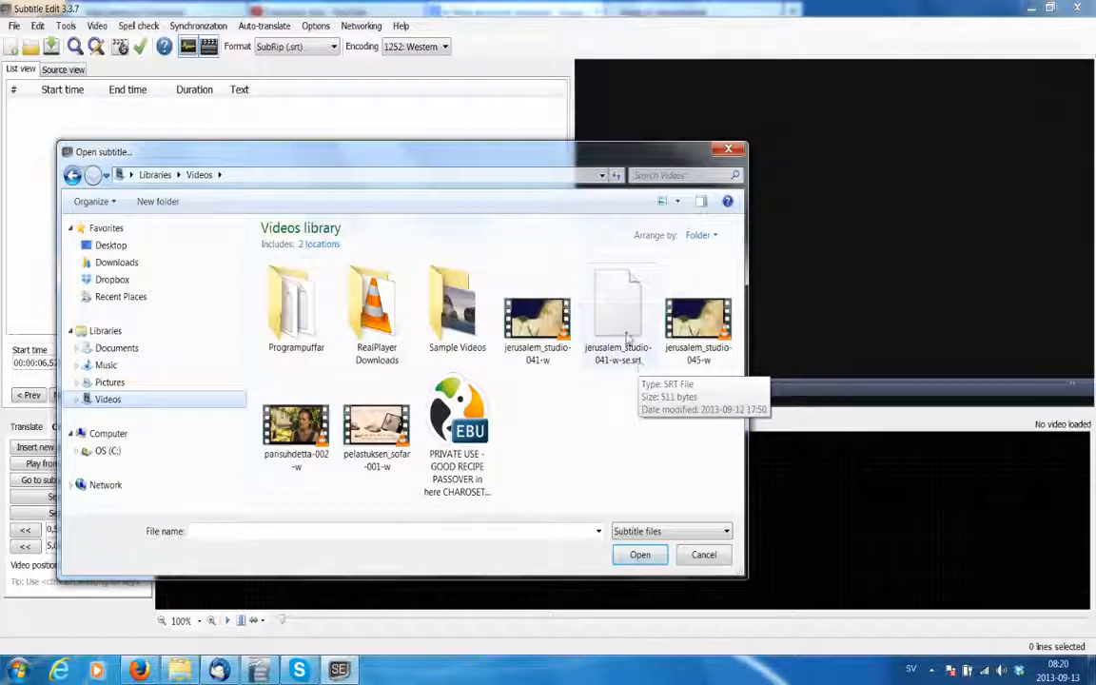
{"action": "left_click", "coordinate": [616, 314]}
{"action": "left_click", "coordinate": [634, 557]}
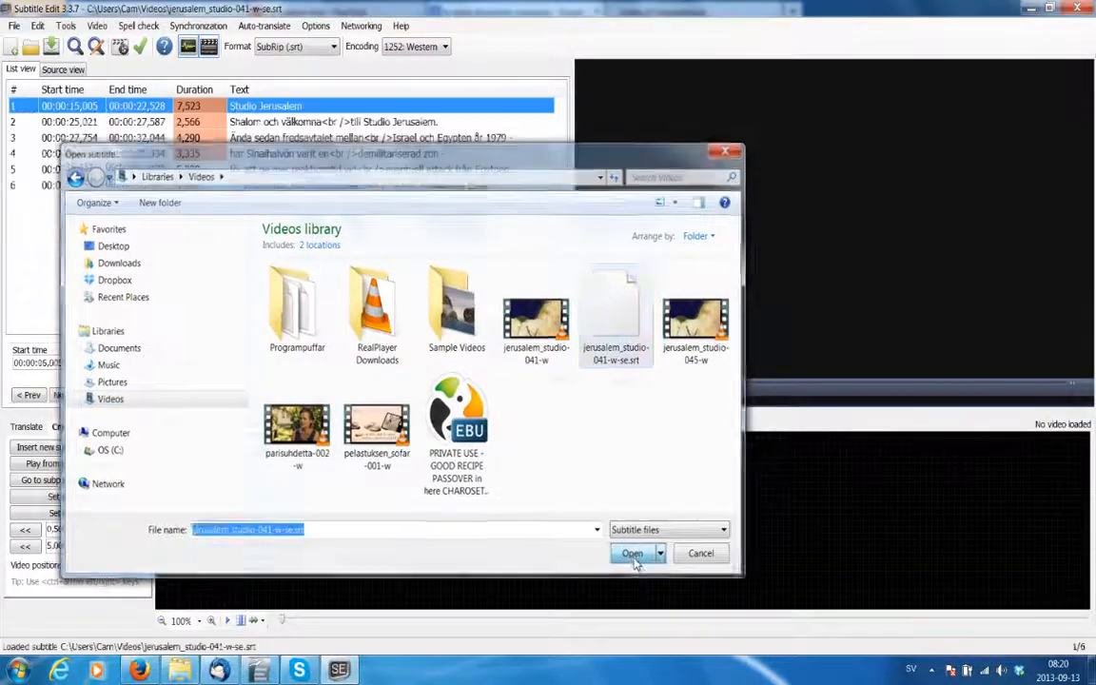
{"action": "left_click", "coordinate": [12, 27]}
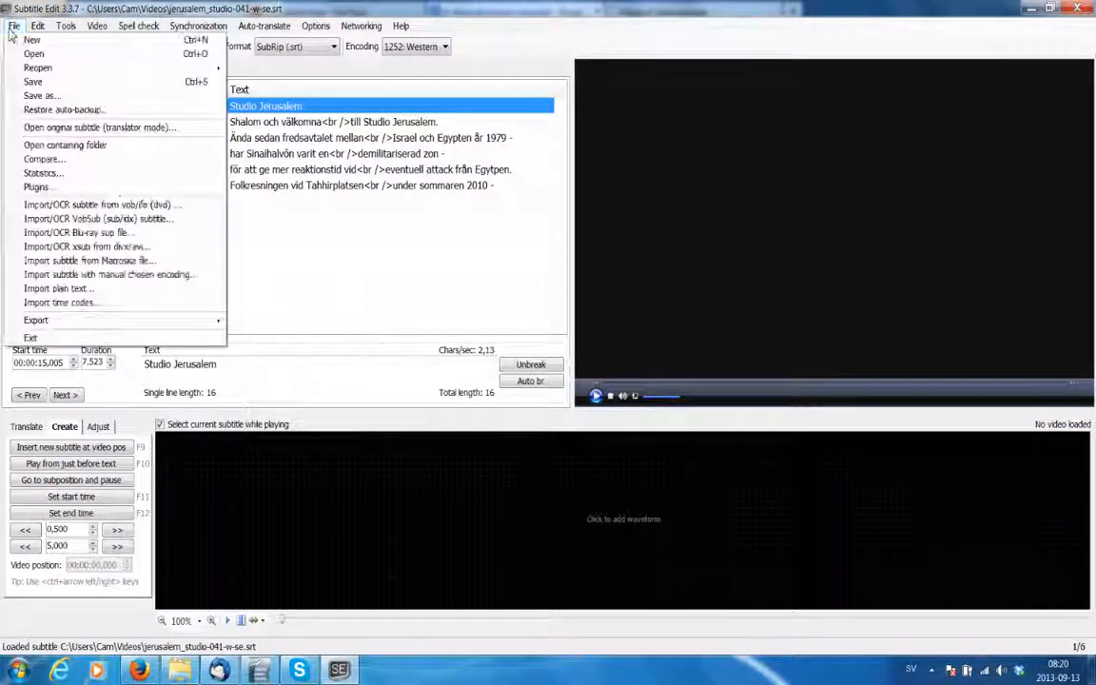
{"action": "left_click", "coordinate": [37, 54]}
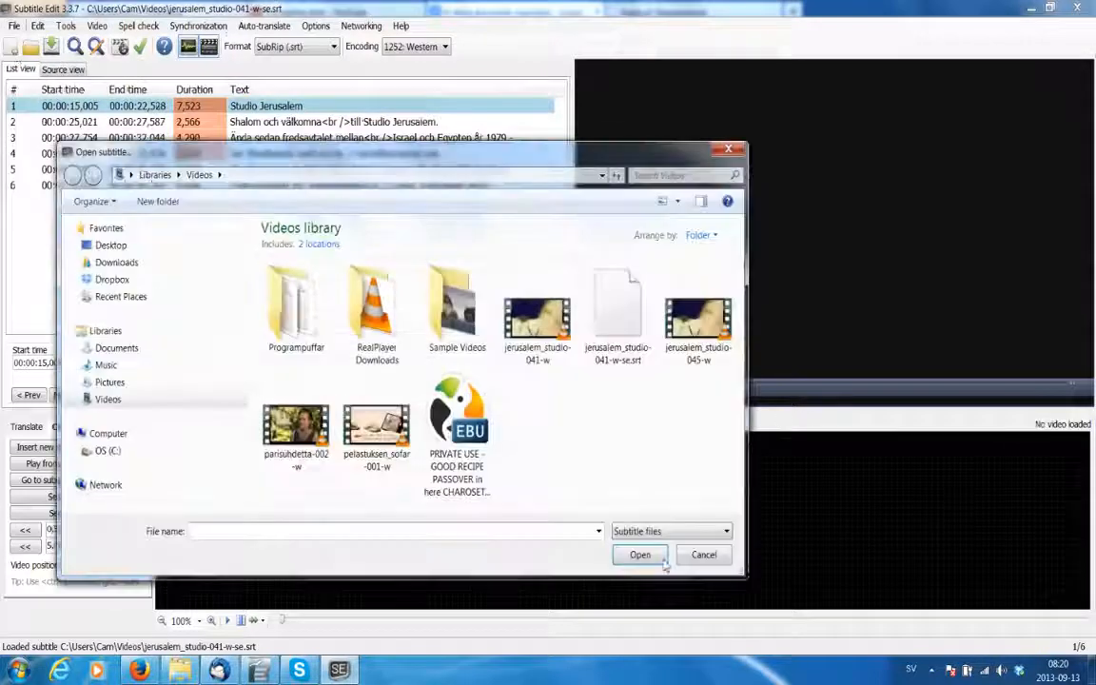
{"action": "left_click", "coordinate": [702, 555]}
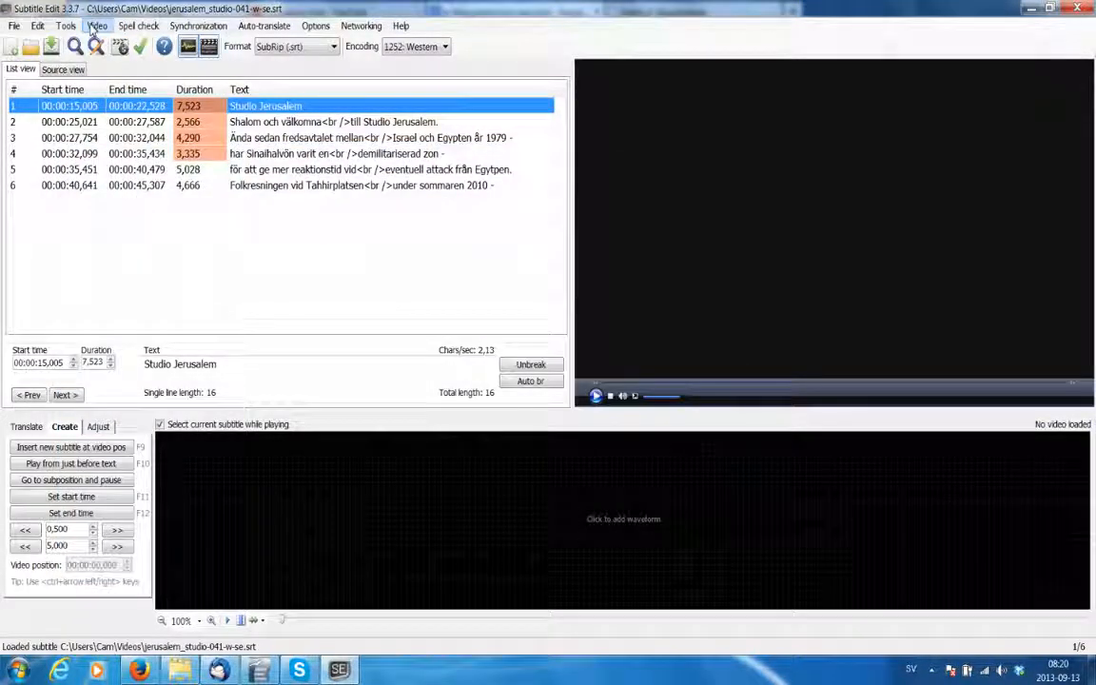
Load the video jerusalem_studio-041-w from the Videos library for this subtitle and pause its playback
{"action": "left_click", "coordinate": [95, 27]}
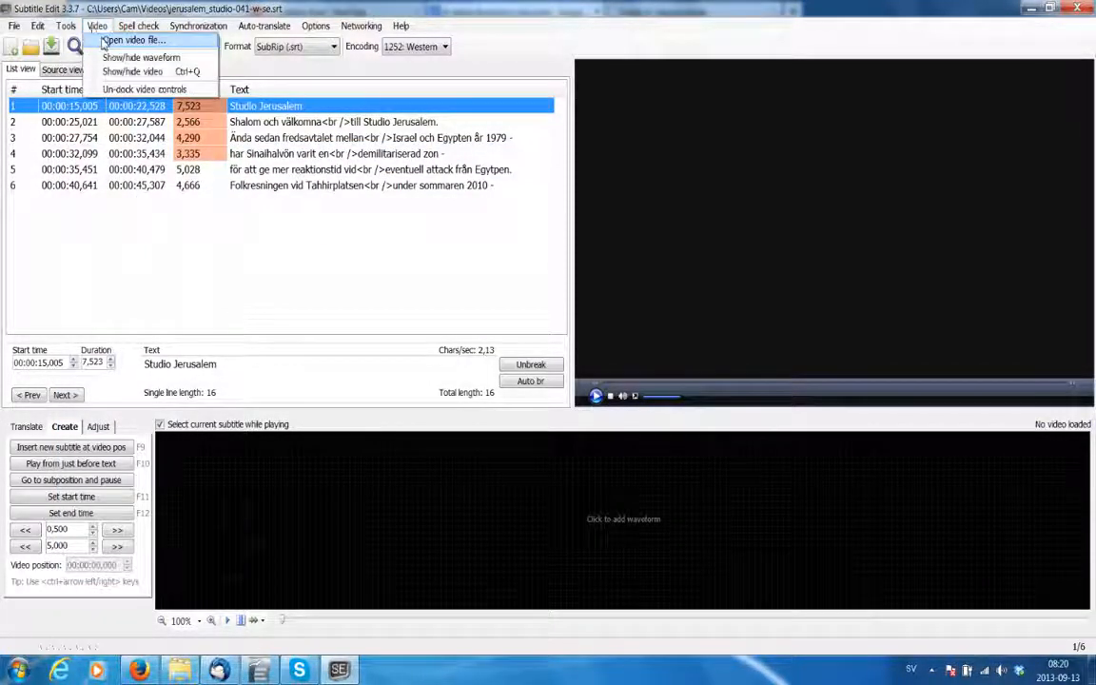
{"action": "left_click", "coordinate": [110, 40]}
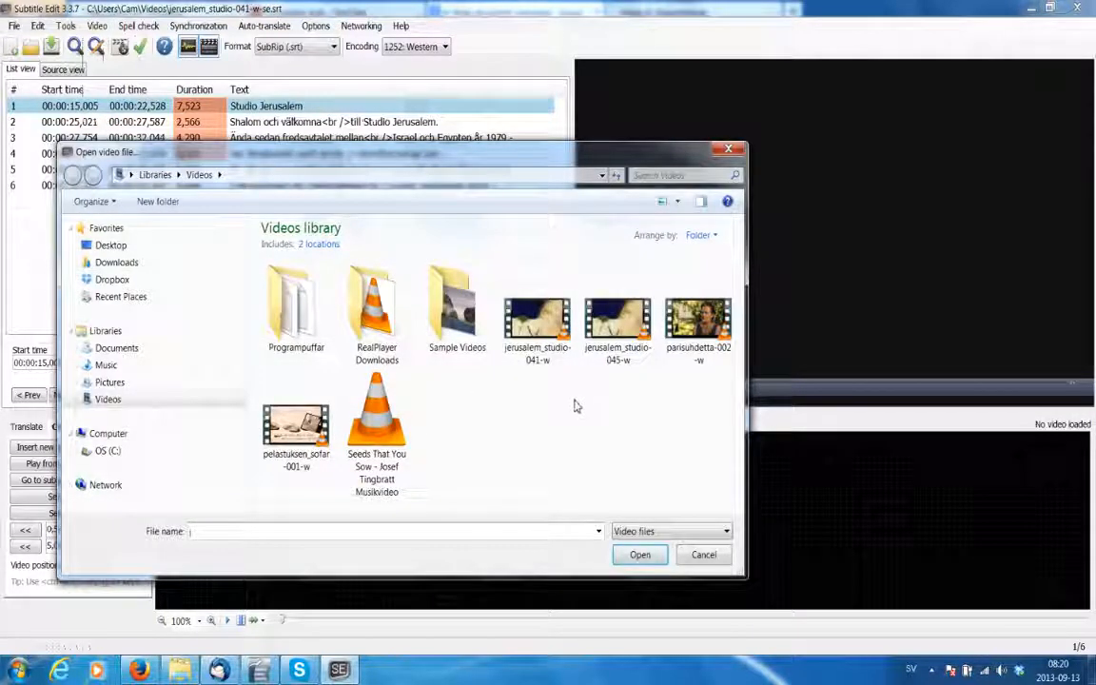
{"action": "left_click", "coordinate": [533, 328]}
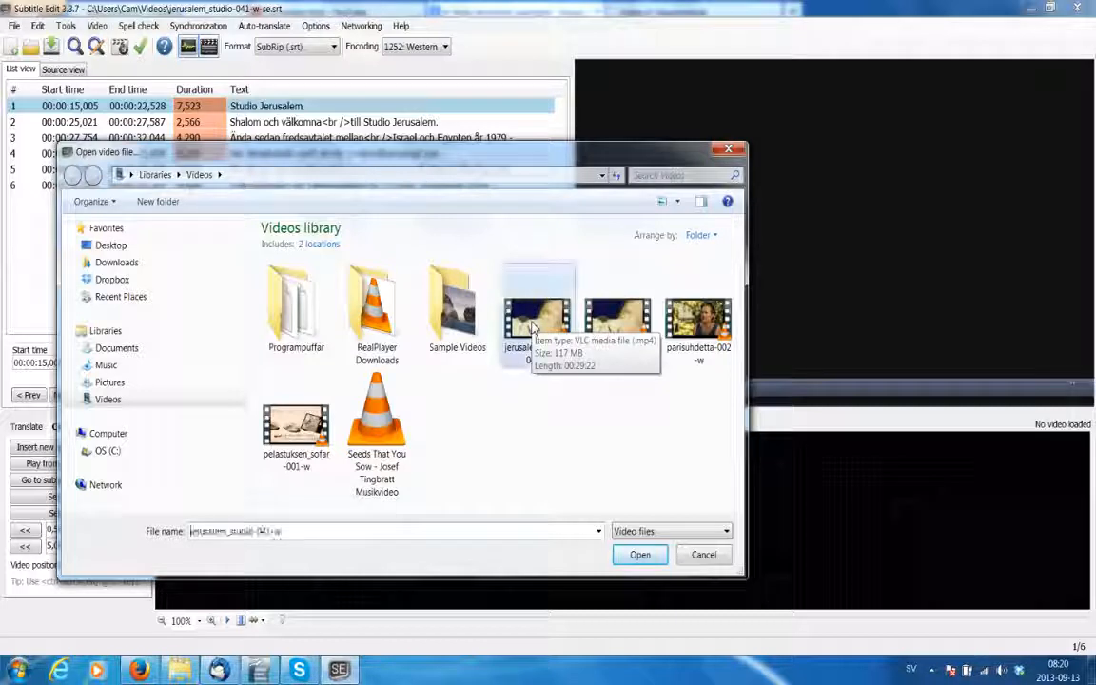
{"action": "left_click", "coordinate": [634, 557]}
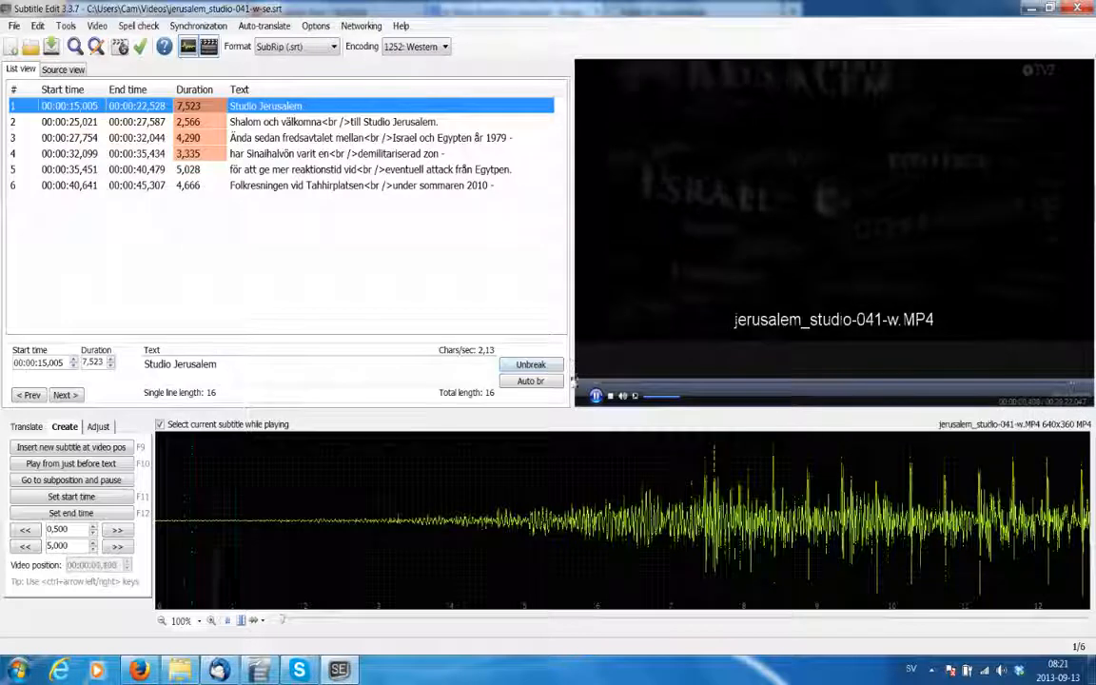
{"action": "left_click", "coordinate": [596, 396]}
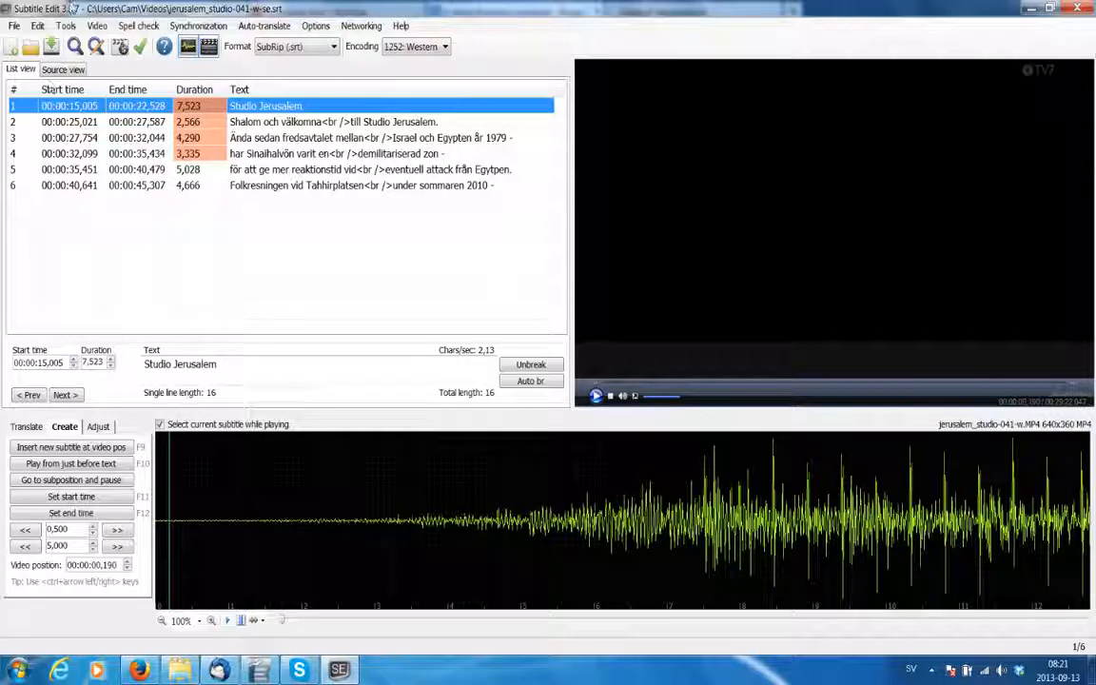
Look through the subtitle lines from first to last and examine the text of line 1, "Studio Jerusalem"
{"action": "left_click", "coordinate": [186, 47]}
{"action": "left_click", "coordinate": [185, 47]}
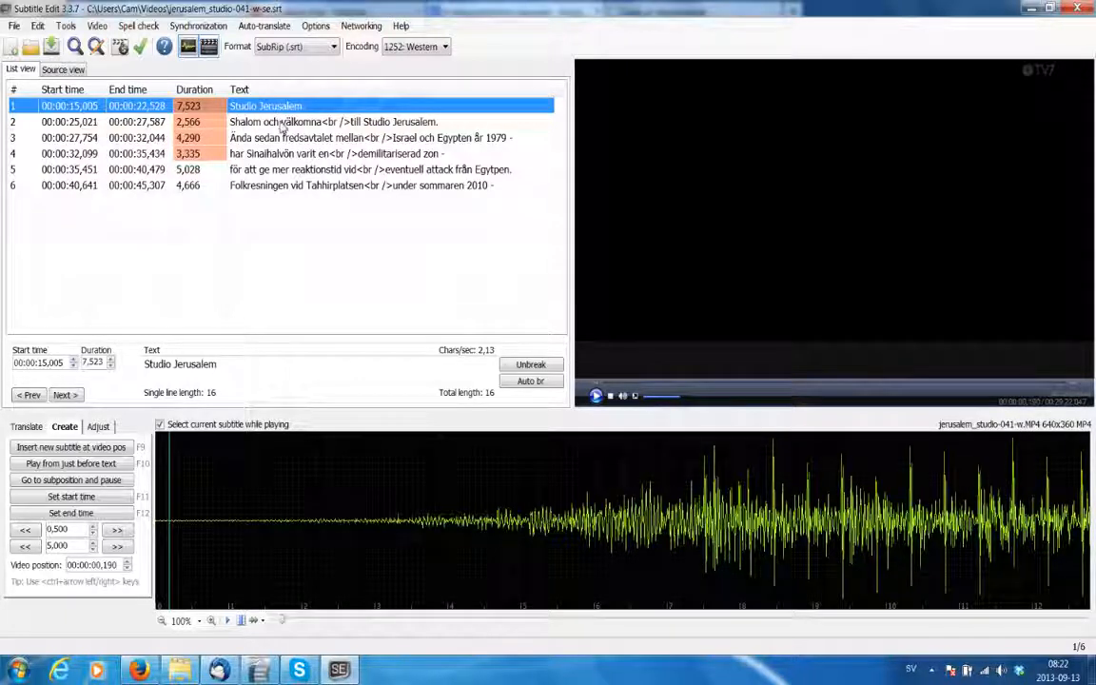
{"action": "key", "text": "Down"}
{"action": "key", "text": "Down"}
{"action": "key", "text": "Down"}
{"action": "key", "text": "Down"}
{"action": "key", "text": "Down"}
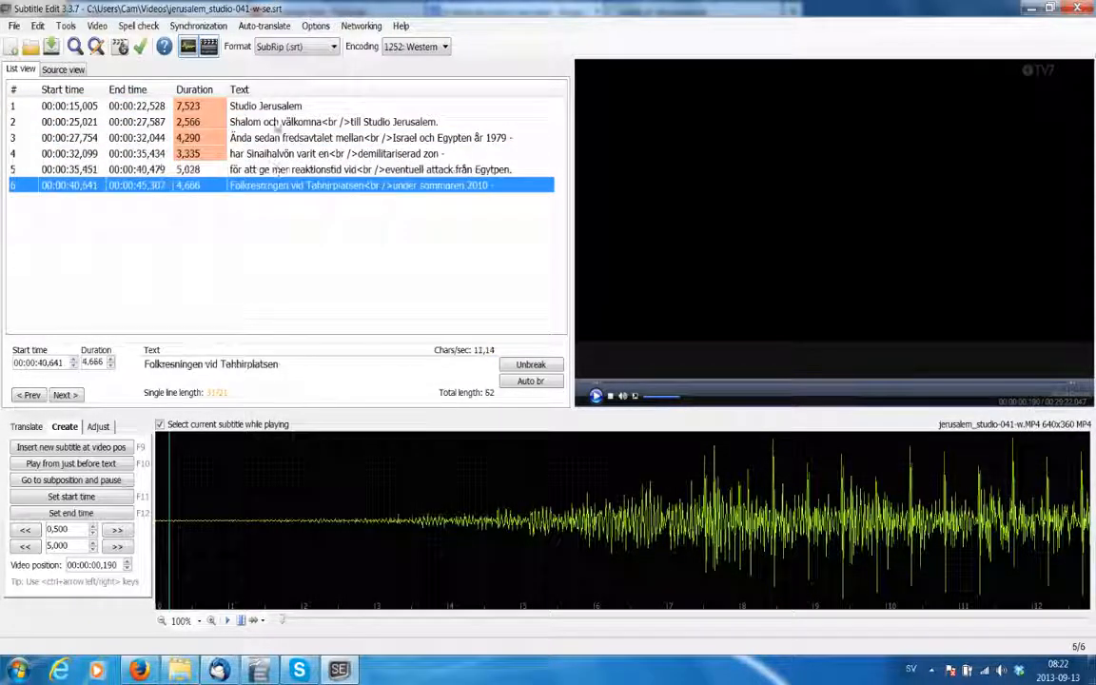
{"action": "left_click", "coordinate": [270, 109]}
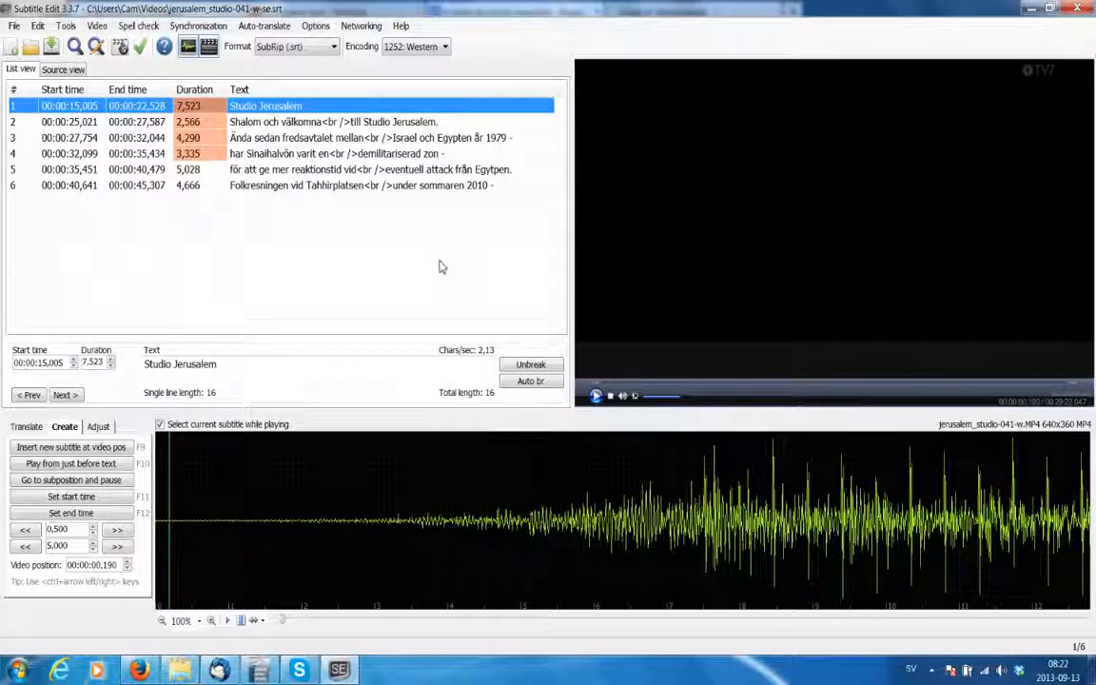
{"action": "left_click", "coordinate": [351, 369]}
{"action": "left_click", "coordinate": [286, 122]}
{"action": "left_click", "coordinate": [246, 103]}
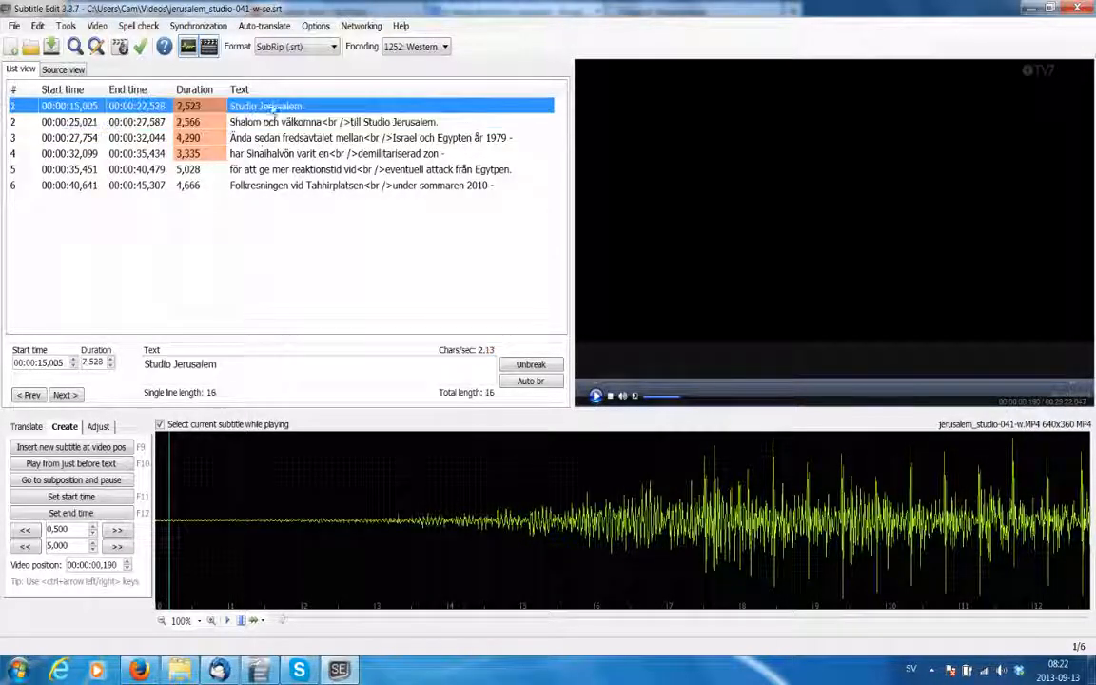
{"action": "left_click", "coordinate": [242, 365]}
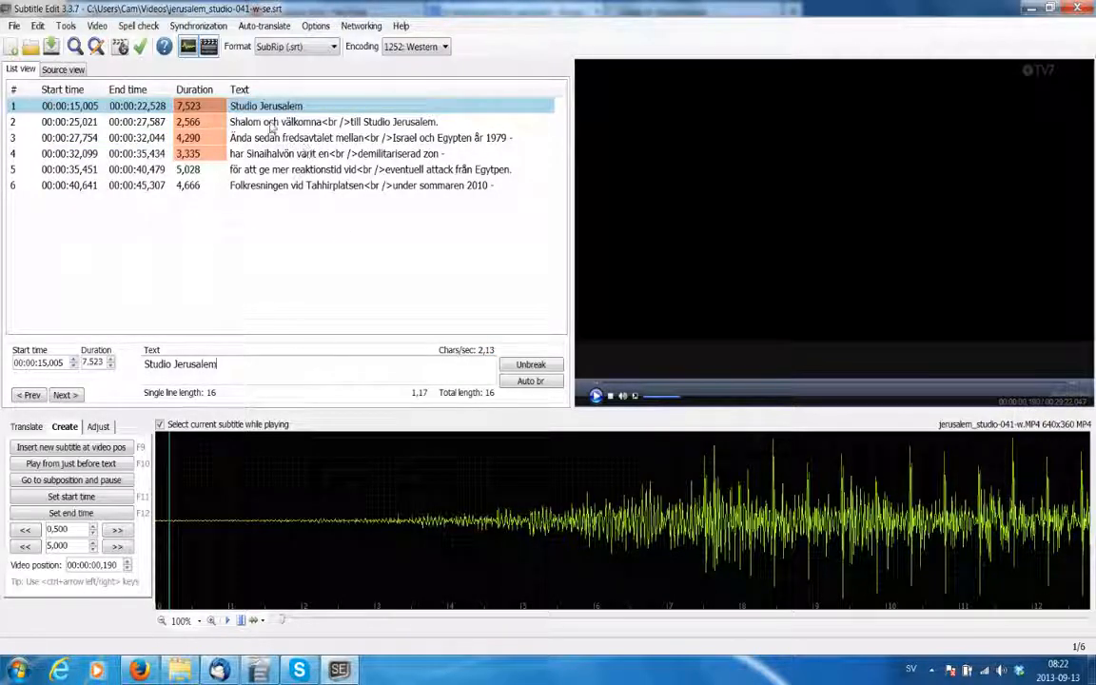
{"action": "left_click", "coordinate": [245, 106]}
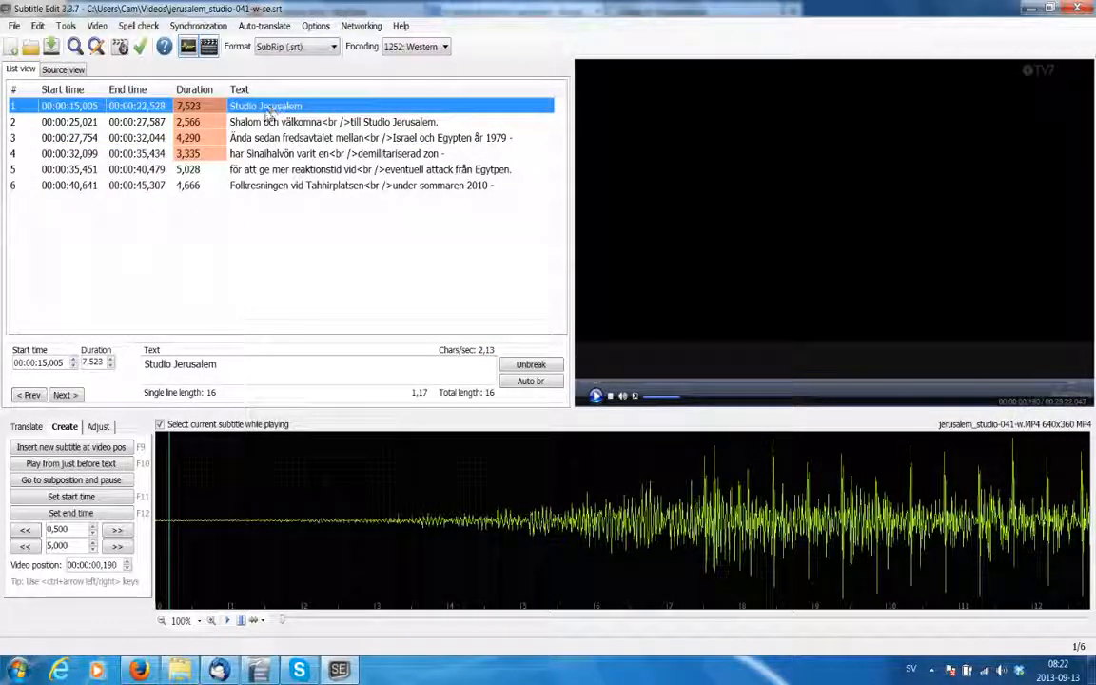
Delete every subtitle line, starting from line 6 and working up to line 1
{"action": "left_click", "coordinate": [276, 187]}
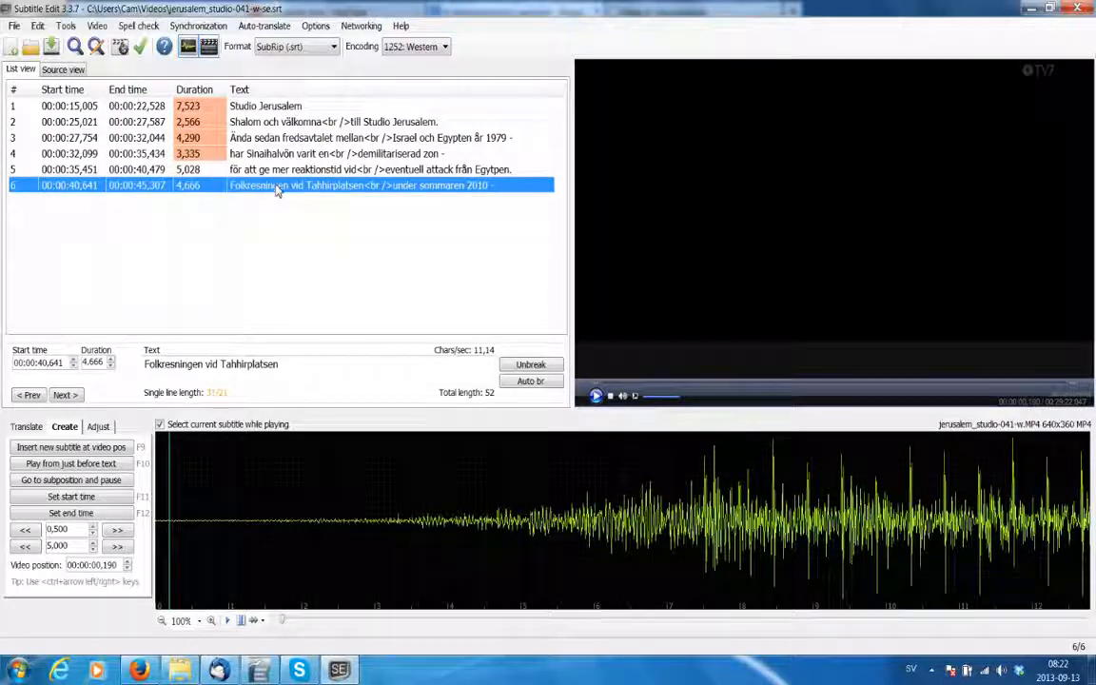
{"action": "key", "text": "Delete"}
{"action": "key", "text": "Delete"}
{"action": "key", "text": "Delete"}
{"action": "key", "text": "Delete"}
{"action": "key", "text": "Delete"}
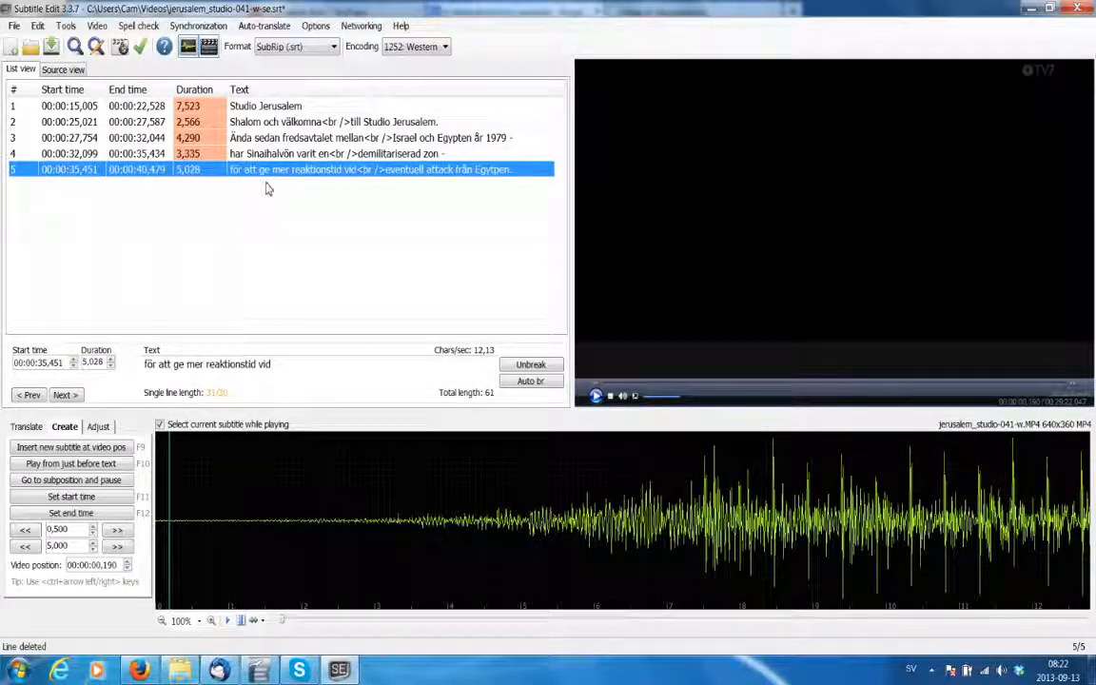
{"action": "key", "text": "Delete"}
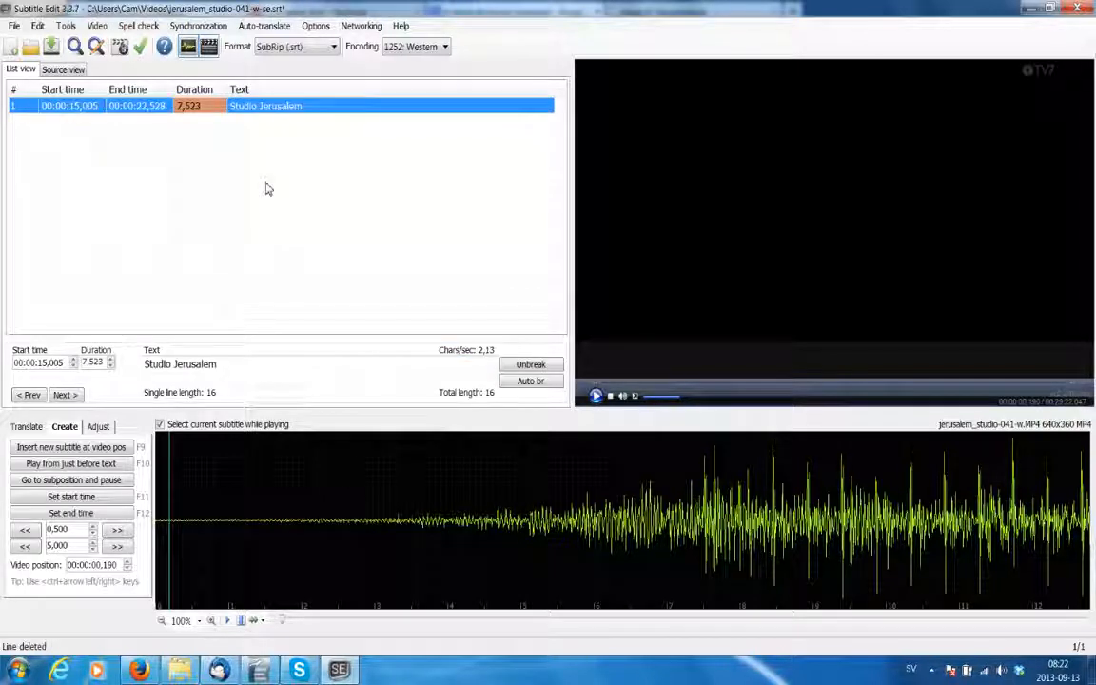
{"action": "key", "text": "Delete"}
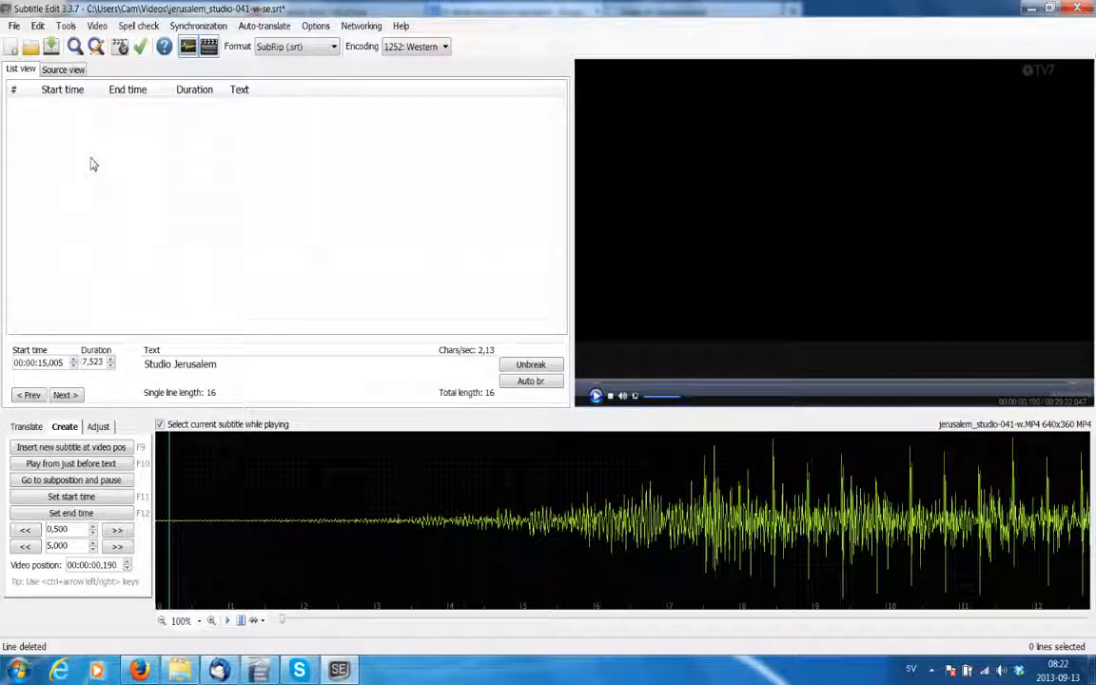
Undo the line deletions and keep undoing back past the loading of jerusalem_studio-041-w-se.srt to the previous parisuhdetta-001-w-se.srt subtitle
{"action": "left_click", "coordinate": [38, 27]}
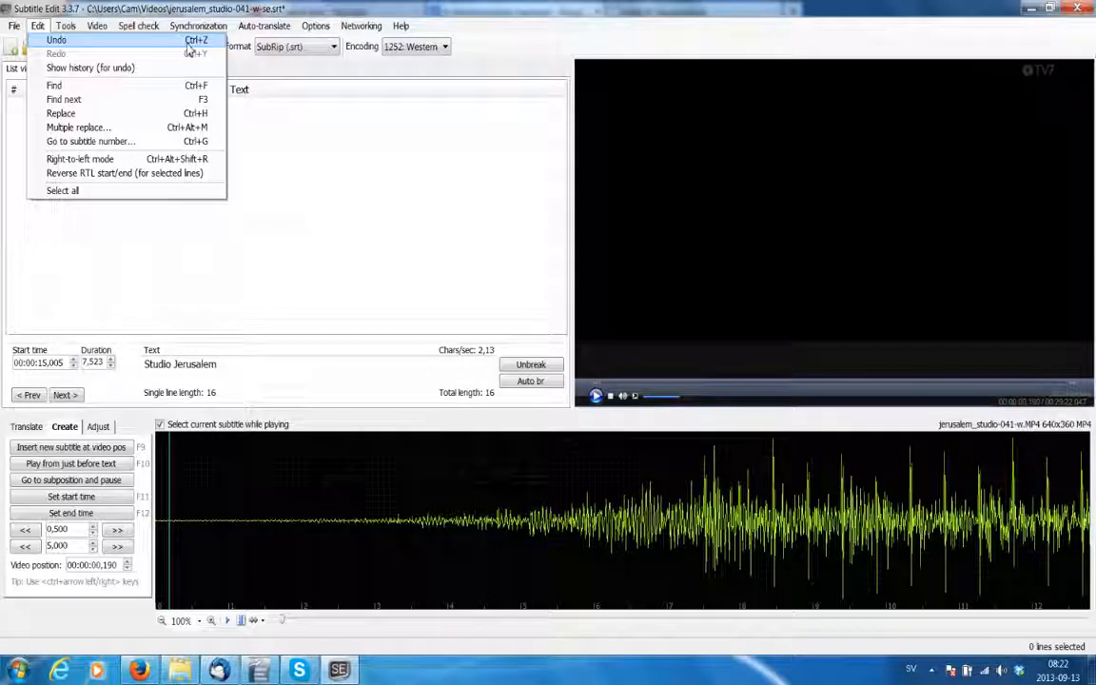
{"action": "key", "text": "Escape"}
{"action": "left_click", "coordinate": [98, 25]}
{"action": "left_click", "coordinate": [94, 179]}
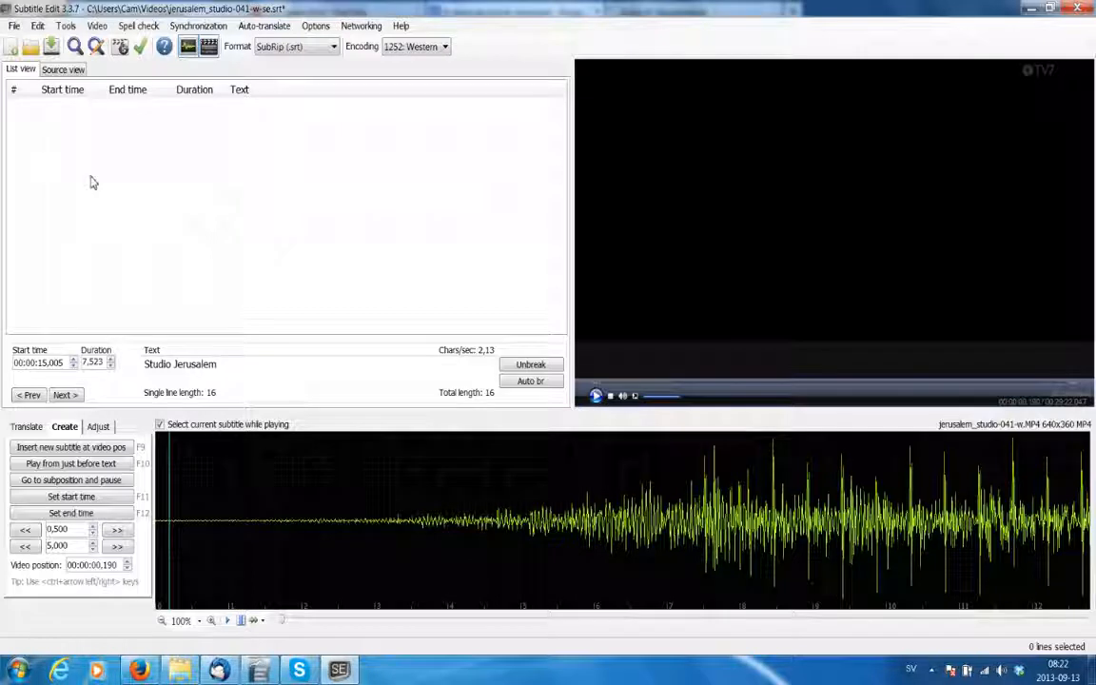
{"action": "key", "text": "ctrl+z"}
{"action": "key", "text": "ctrl+z"}
{"action": "key", "text": "ctrl+z"}
{"action": "key", "text": "ctrl+z"}
{"action": "key", "text": "ctrl+z"}
{"action": "key", "text": "ctrl+z"}
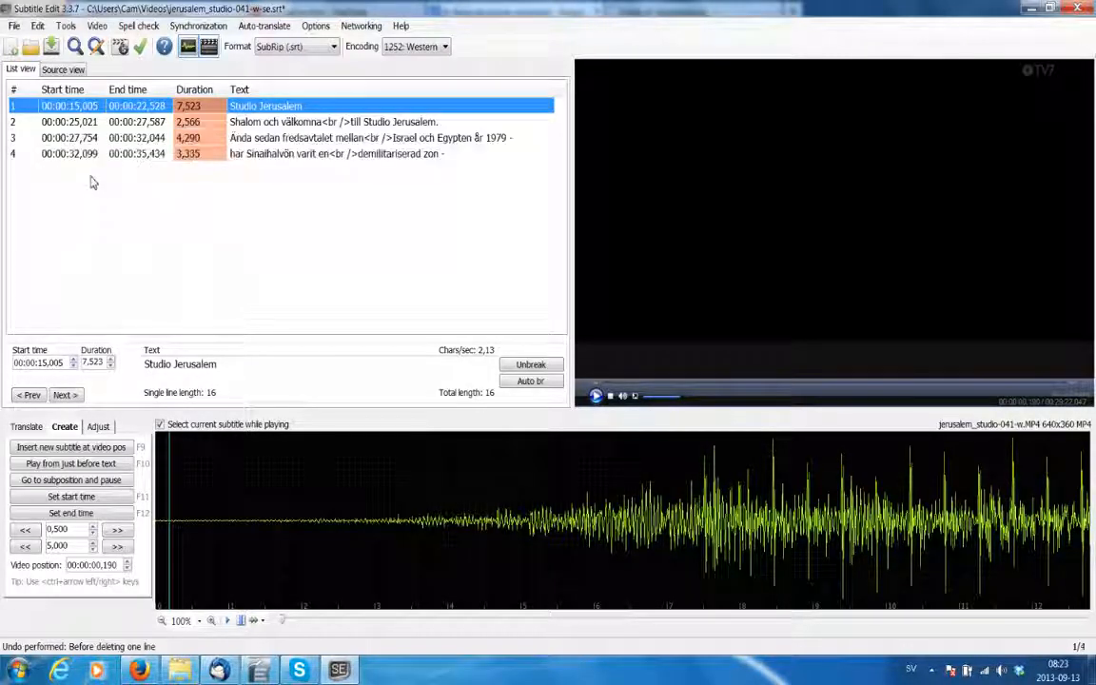
{"action": "key", "text": "ctrl+z"}
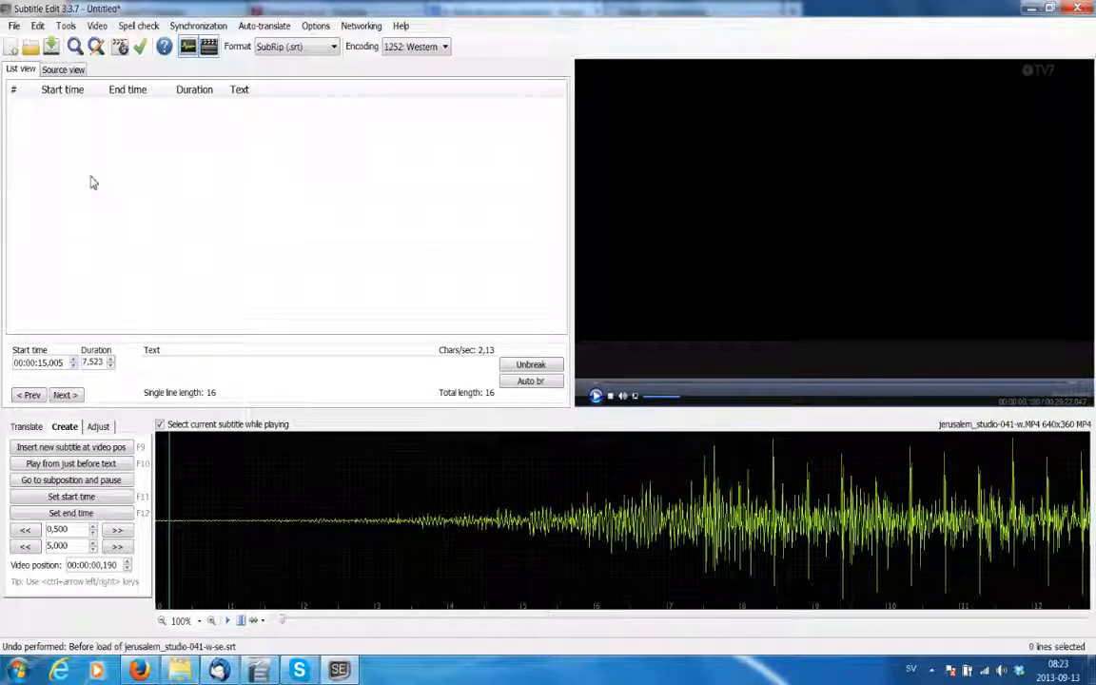
{"action": "key", "text": "ctrl+z"}
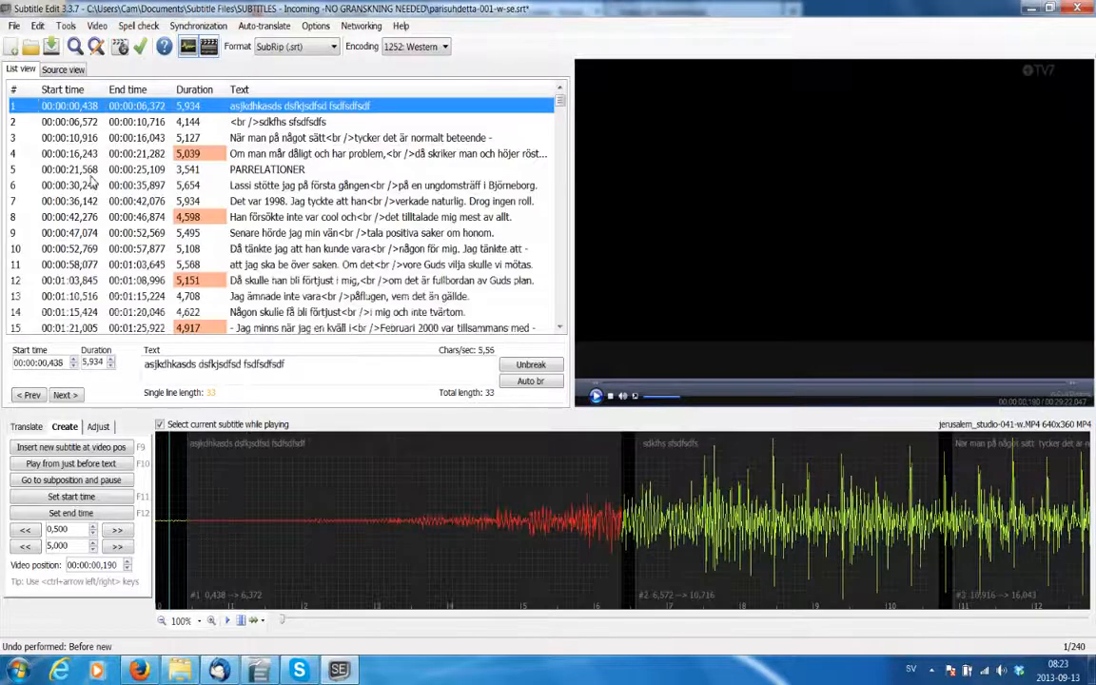
Undo the three text edits made to subtitle line 2 of parisuhdetta-001-w-se.srt
{"action": "left_click", "coordinate": [37, 25]}
{"action": "left_click", "coordinate": [49, 41]}
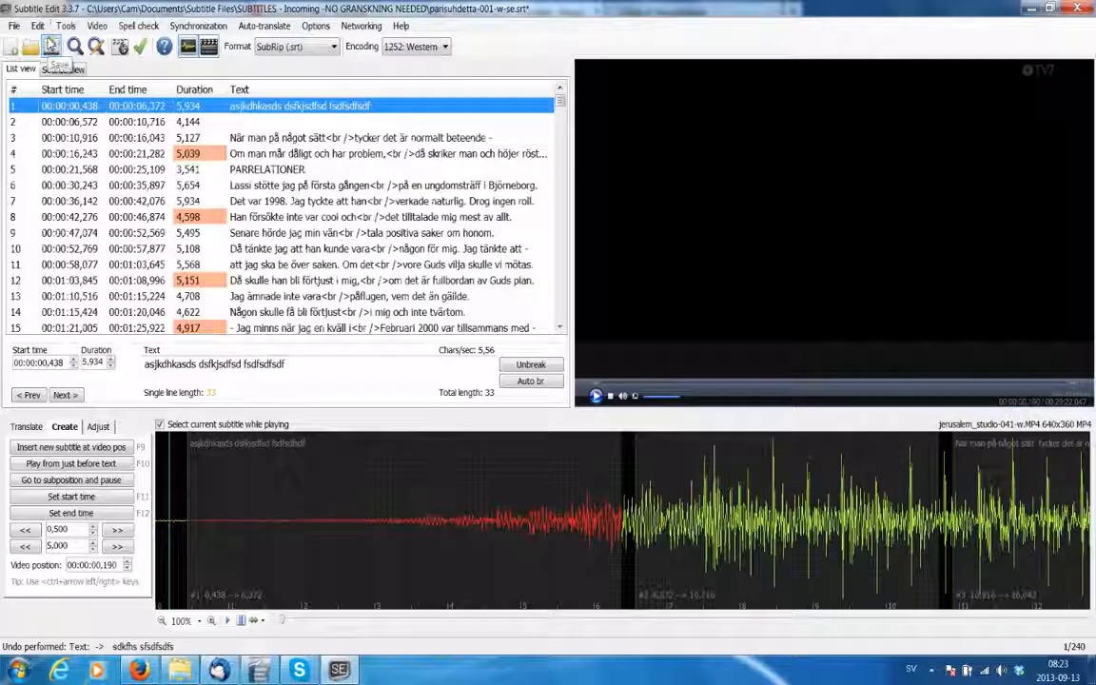
{"action": "left_click", "coordinate": [37, 26]}
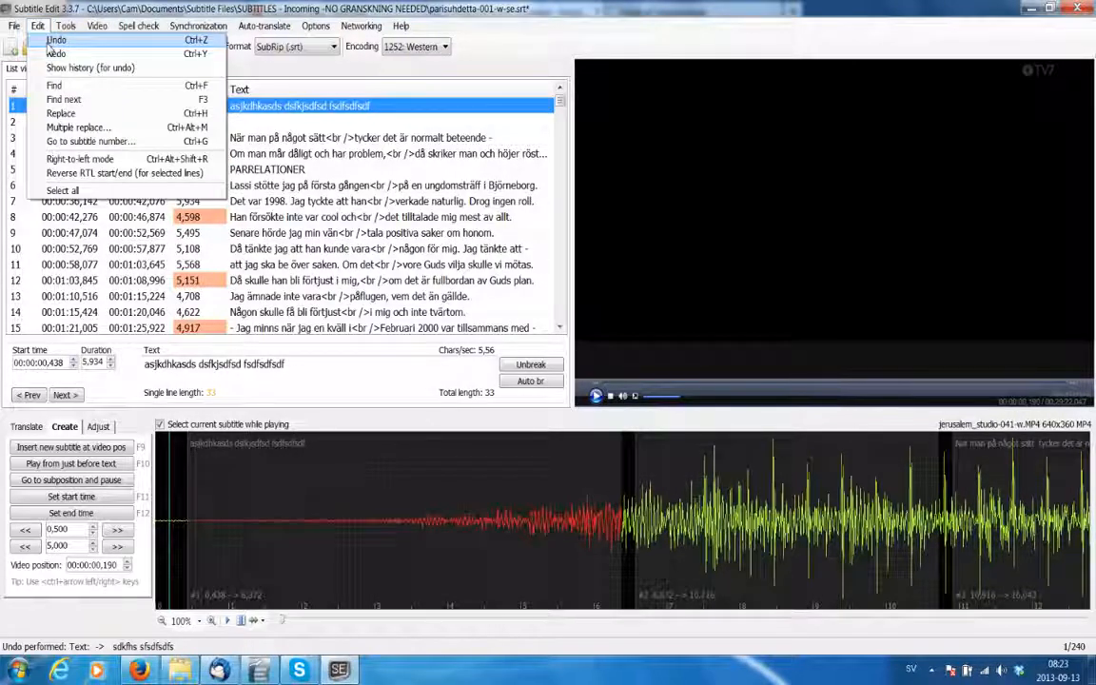
{"action": "left_click", "coordinate": [49, 41]}
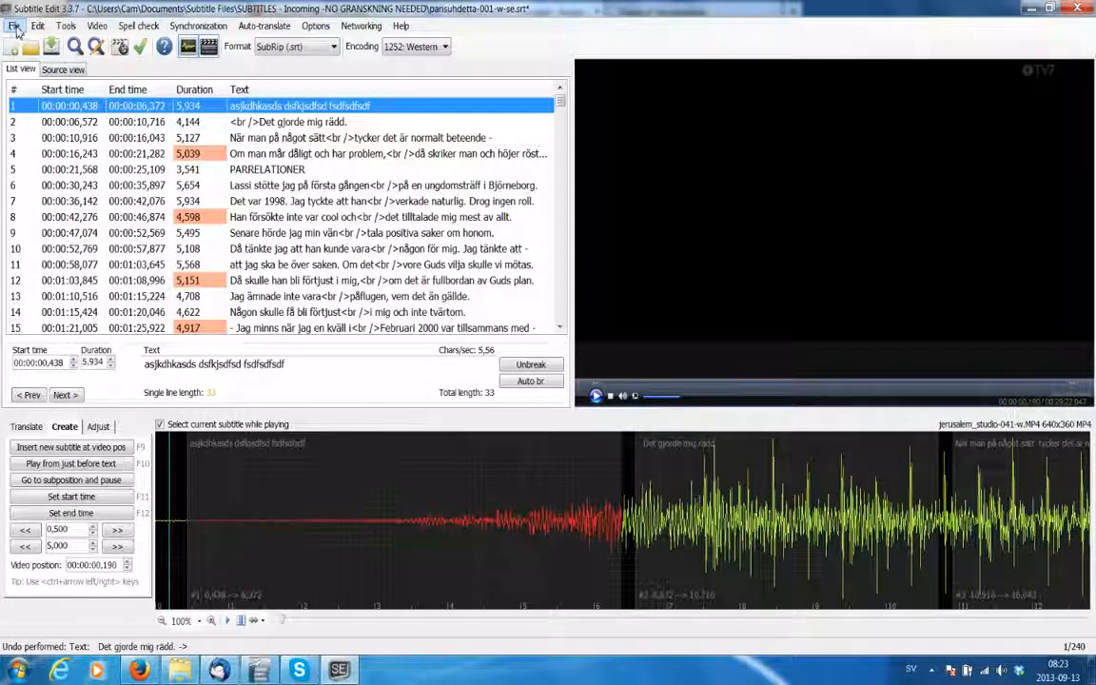
{"action": "left_click", "coordinate": [38, 26]}
{"action": "left_click", "coordinate": [48, 37]}
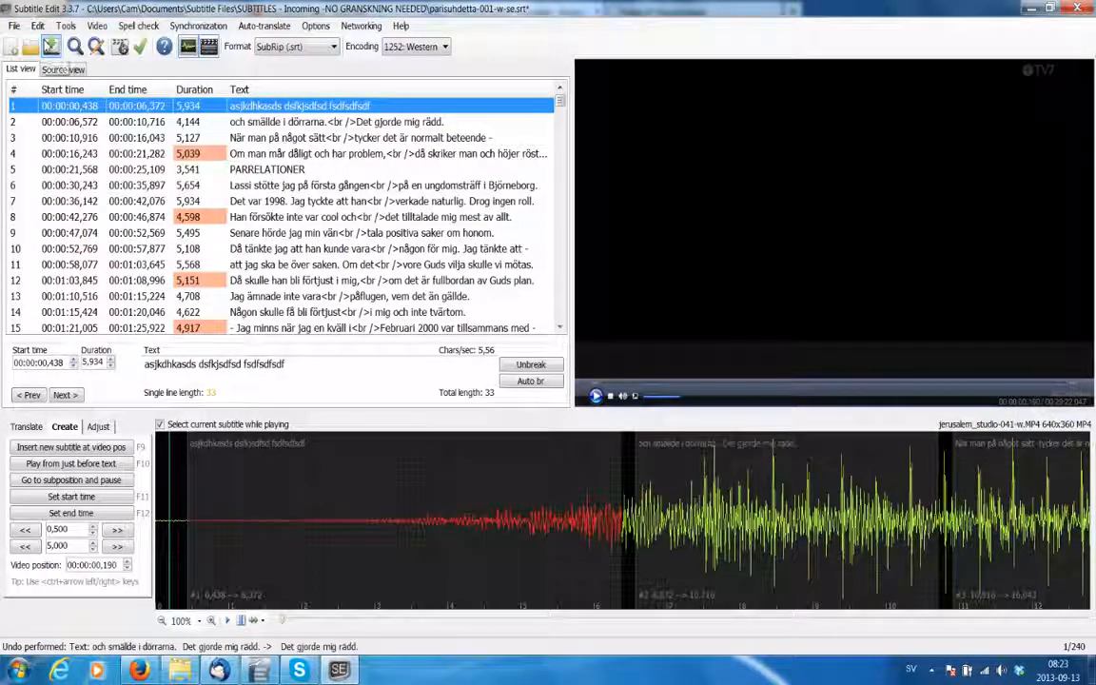
Start a new empty subtitle without saving the changes to parisuhdetta-001-w-se.srt
{"action": "left_click", "coordinate": [14, 26]}
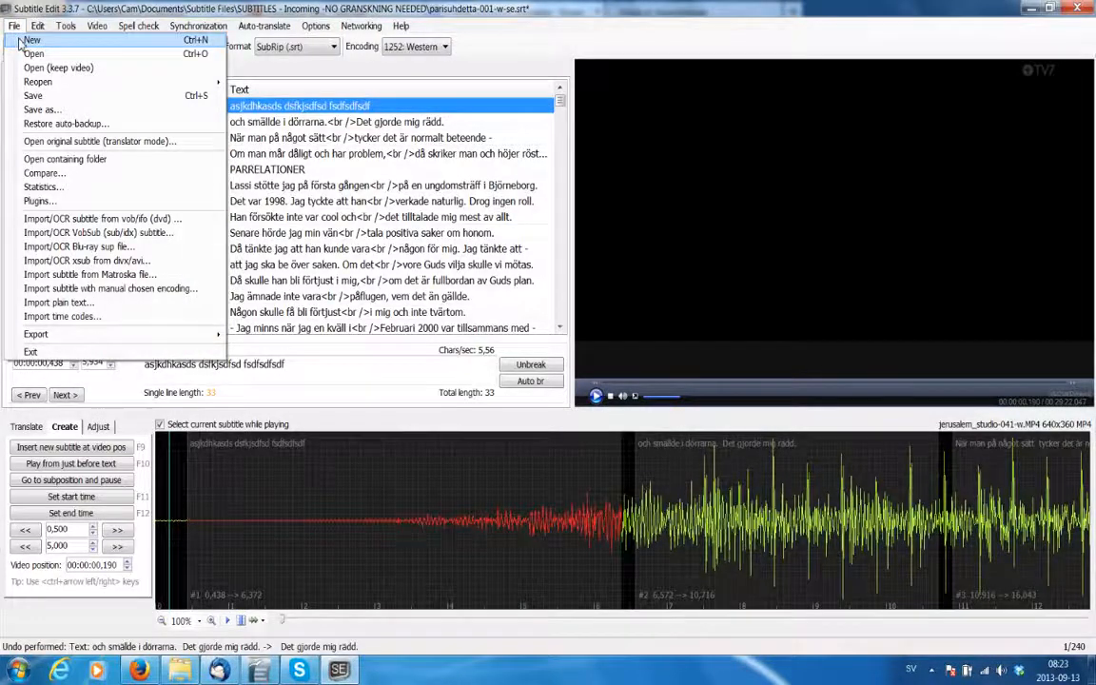
{"action": "left_click", "coordinate": [19, 40]}
{"action": "left_click", "coordinate": [587, 397]}
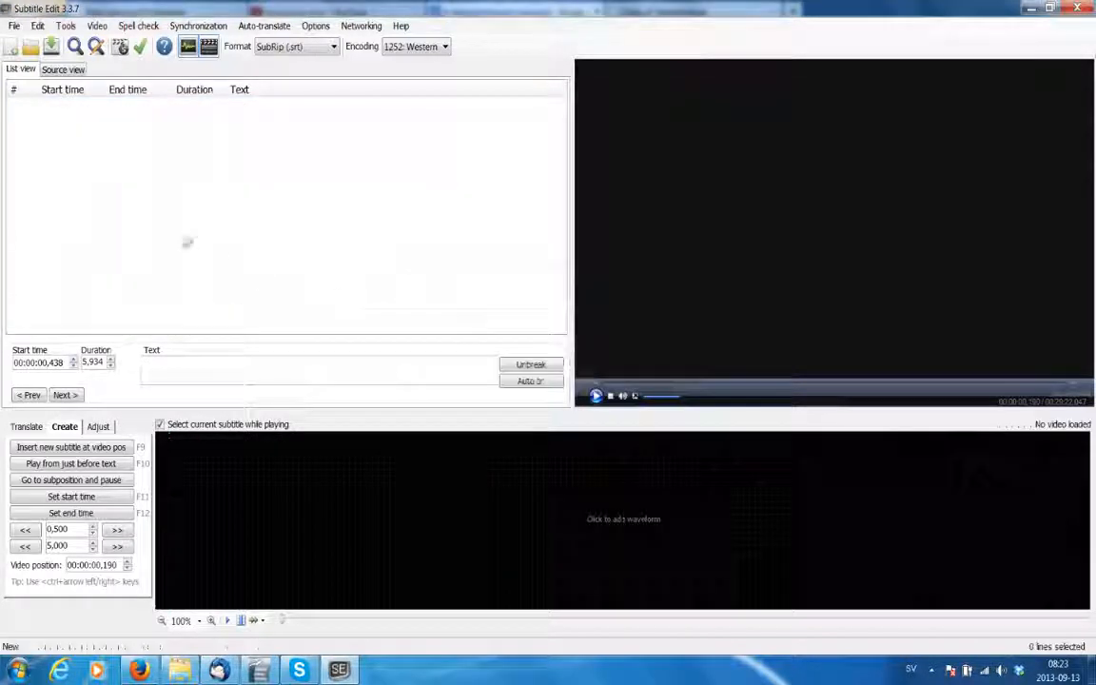
Open the subtitle file jerusalem_studio-041-w-se.srt from the Videos library
{"action": "left_click", "coordinate": [14, 25]}
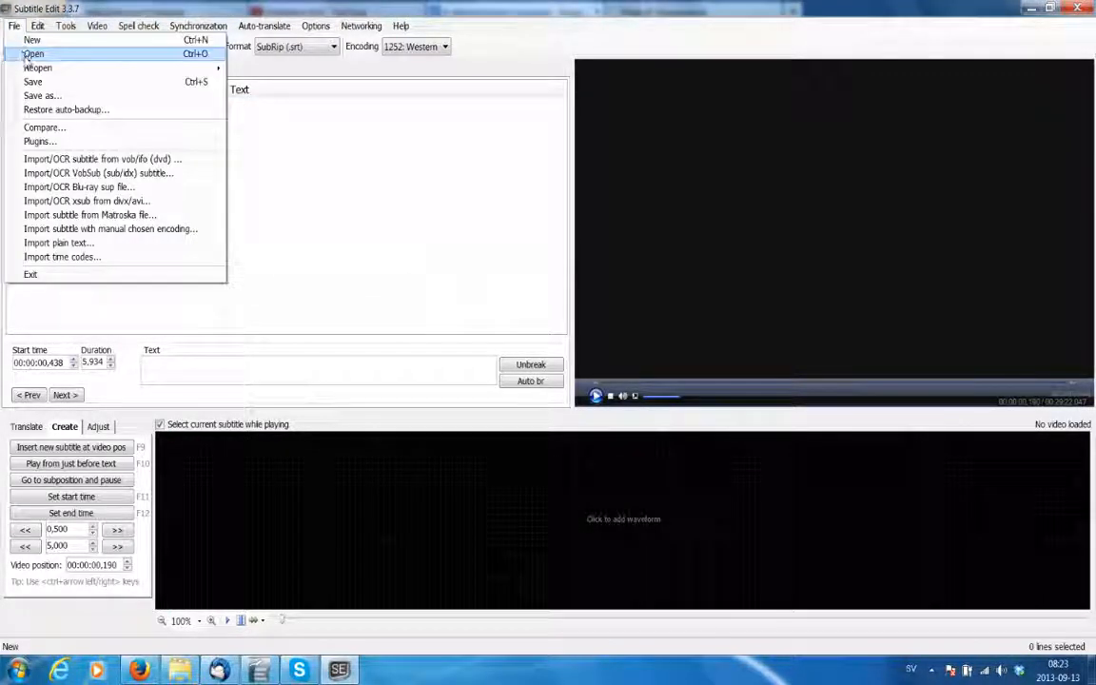
{"action": "left_click", "coordinate": [28, 55]}
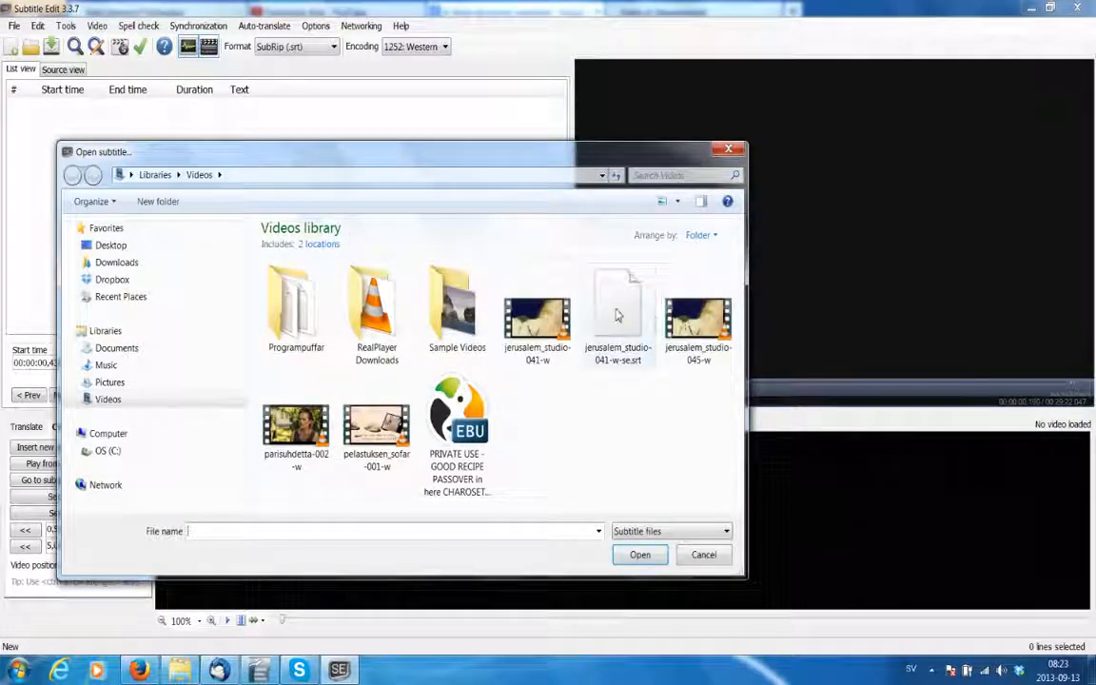
{"action": "left_click", "coordinate": [590, 291]}
{"action": "left_click", "coordinate": [631, 555]}
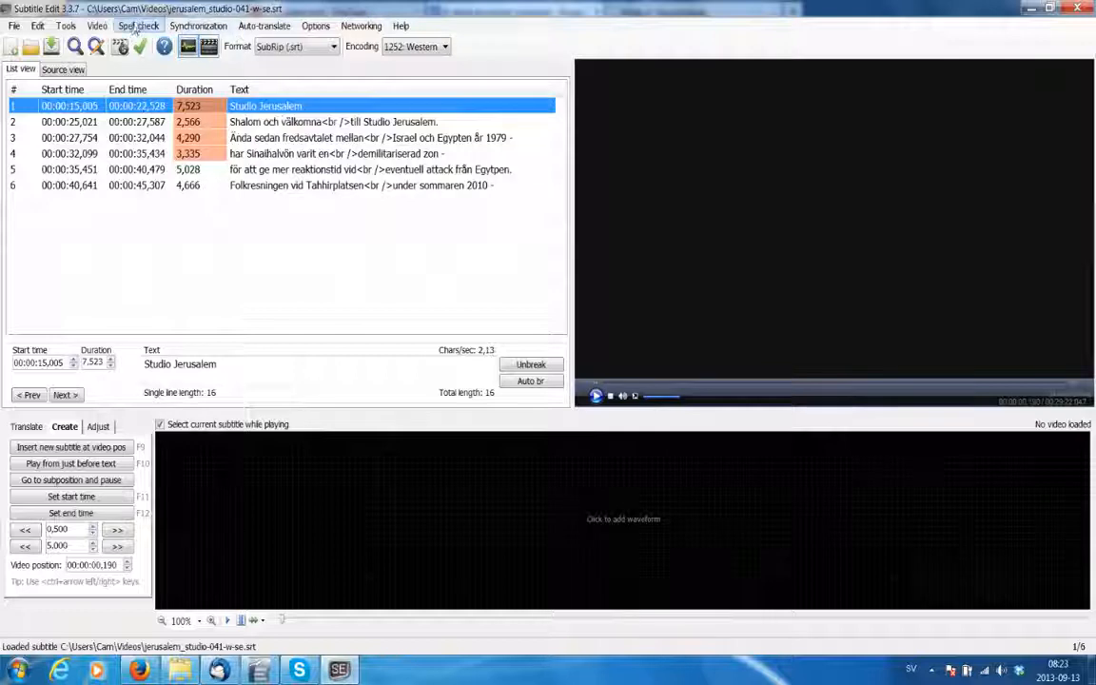
Load the matching video jerusalem_studio-041-w.MP4 for the open subtitle
{"action": "left_click", "coordinate": [96, 27]}
{"action": "left_click", "coordinate": [119, 41]}
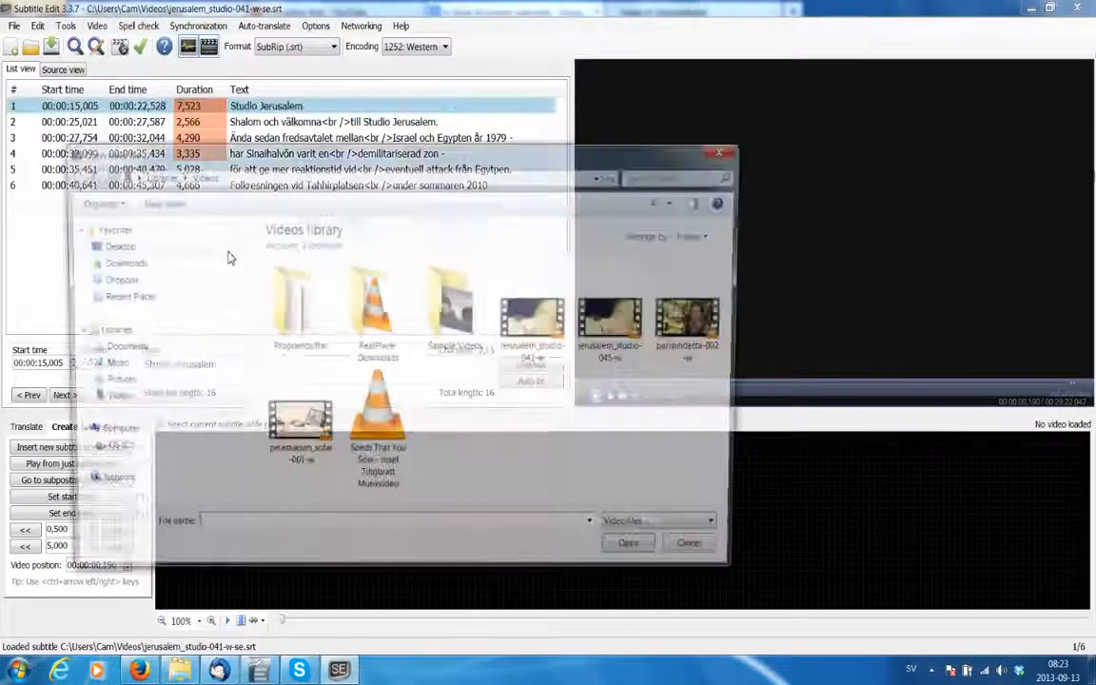
{"action": "left_click", "coordinate": [639, 555]}
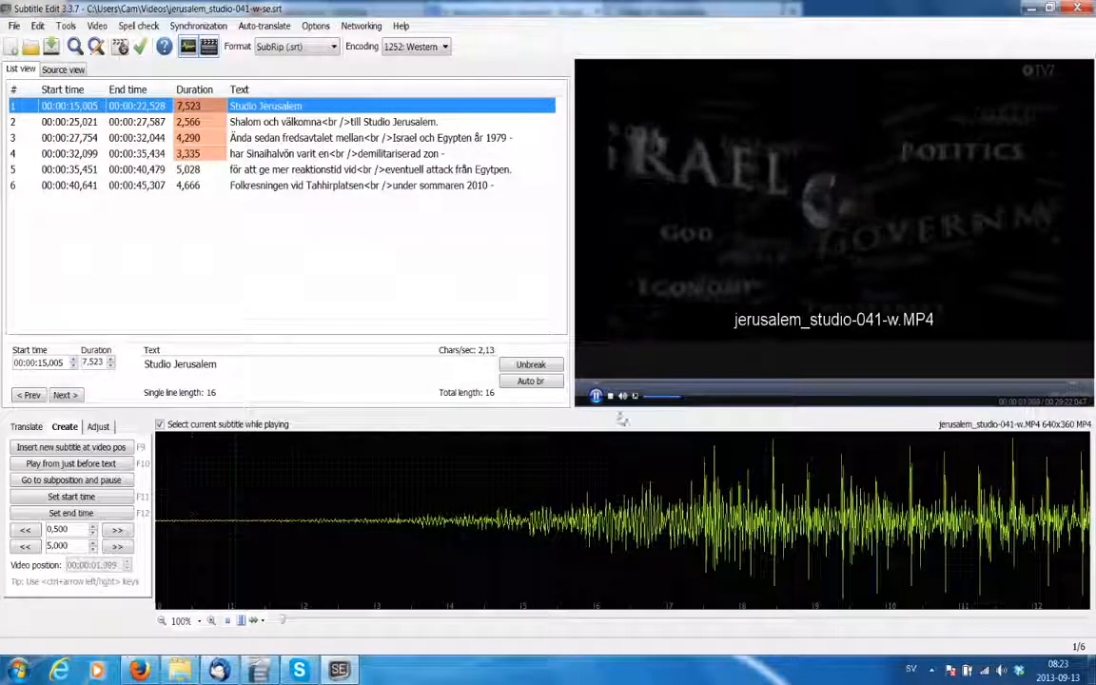
Clear both rows of text from subtitle line 6, keeping the line and its timing
{"action": "left_click", "coordinate": [293, 187]}
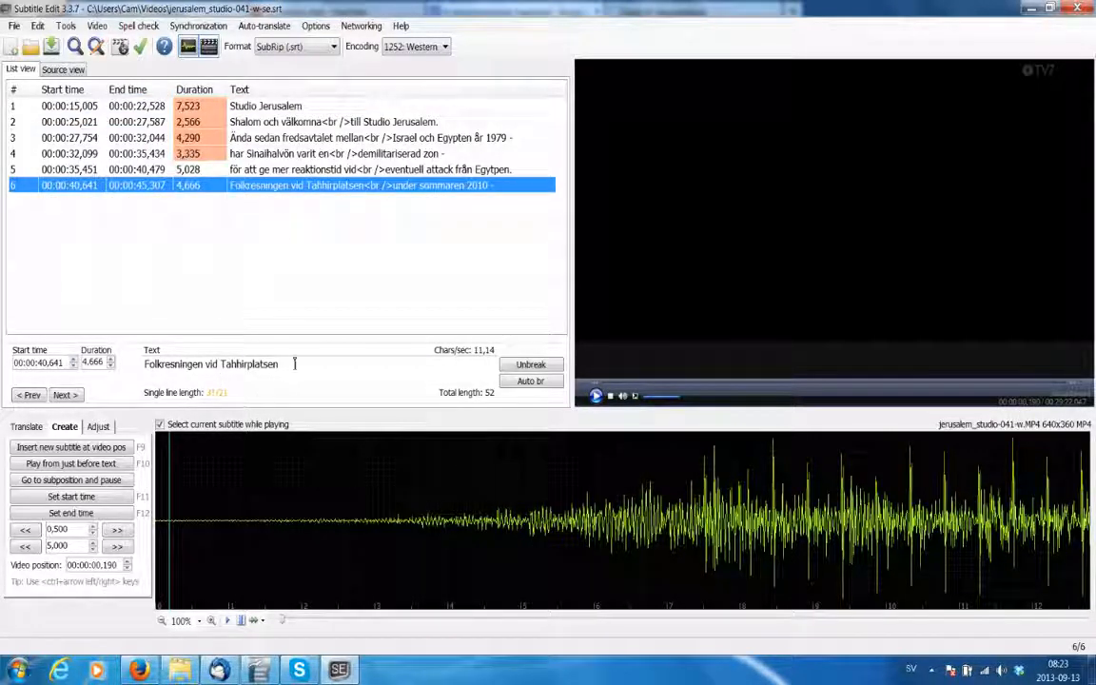
{"action": "left_click_drag", "start_coordinate": [262, 372], "coordinate": [133, 371]}
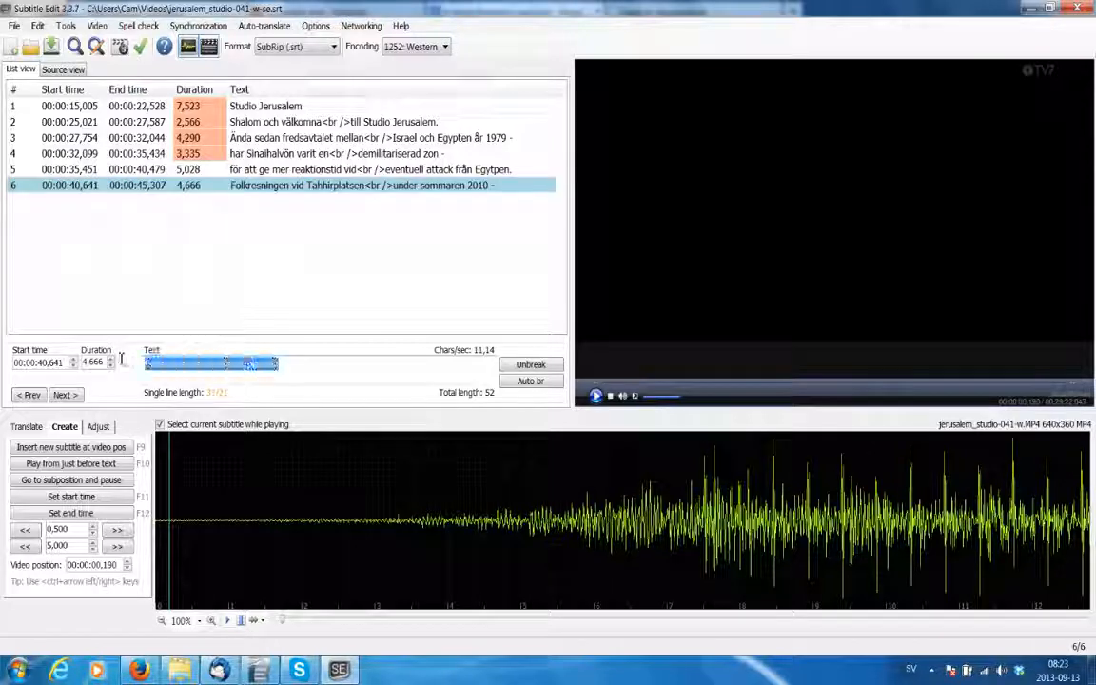
{"action": "key", "text": "BackSpace"}
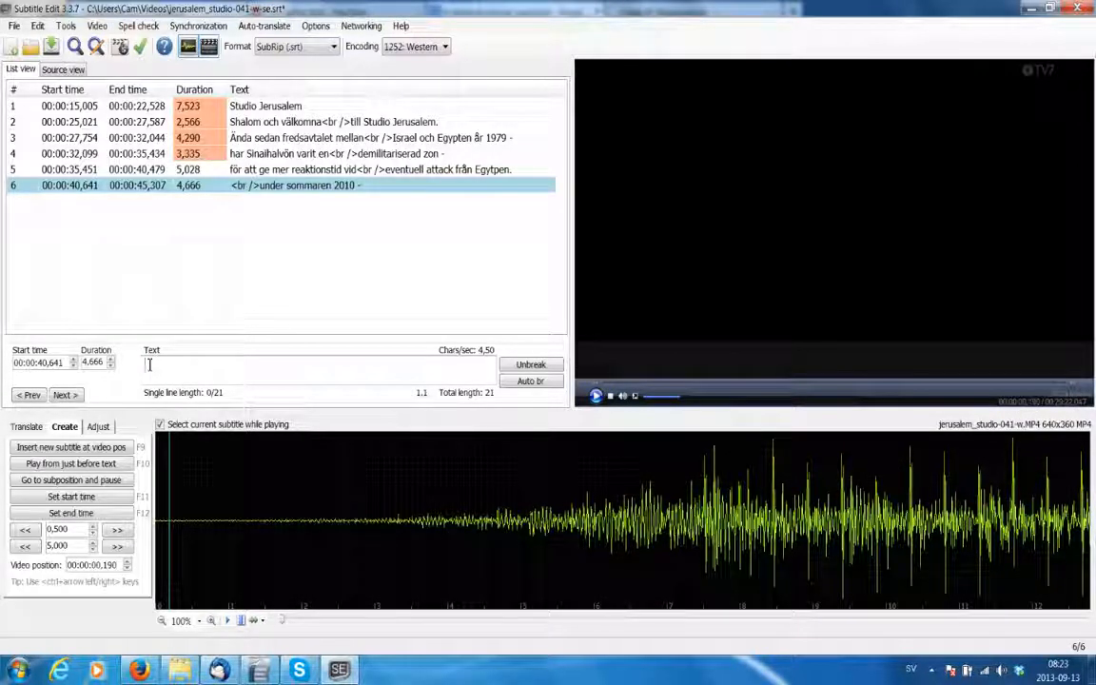
{"action": "left_click_drag", "start_coordinate": [150, 349], "coordinate": [157, 400]}
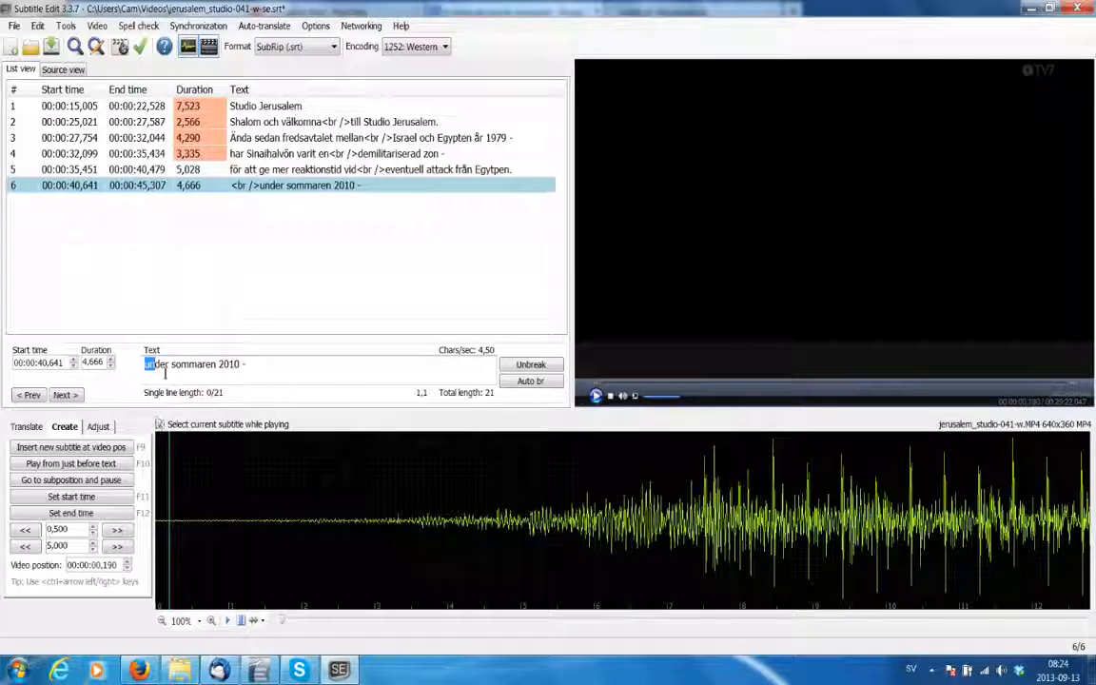
{"action": "left_click_drag", "start_coordinate": [257, 369], "coordinate": [127, 362]}
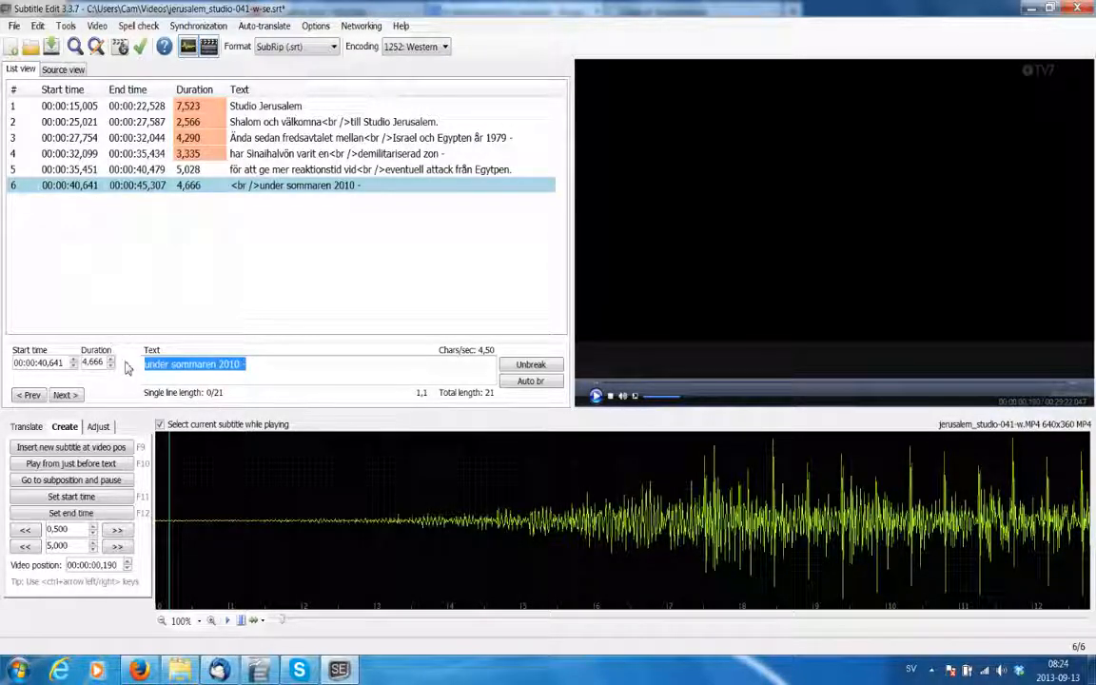
{"action": "key", "text": "Delete"}
Clear all the text of subtitle line 5 while keeping its time codes
{"action": "left_click", "coordinate": [270, 176]}
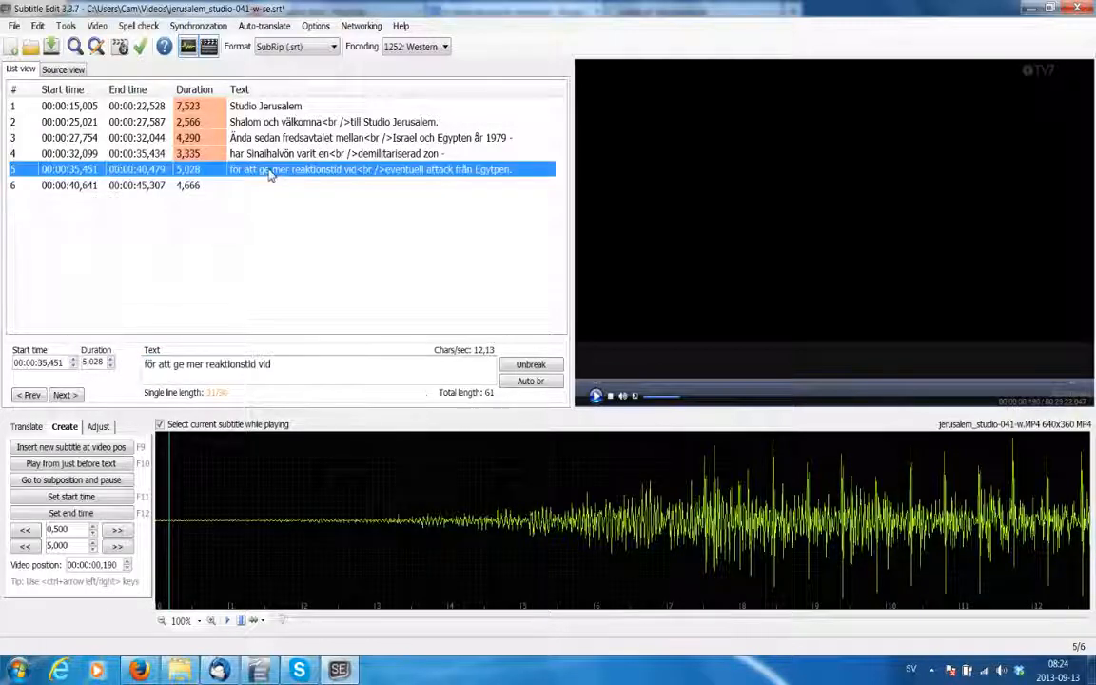
{"action": "left_click_drag", "start_coordinate": [305, 373], "coordinate": [115, 372]}
{"action": "key", "text": "Delete"}
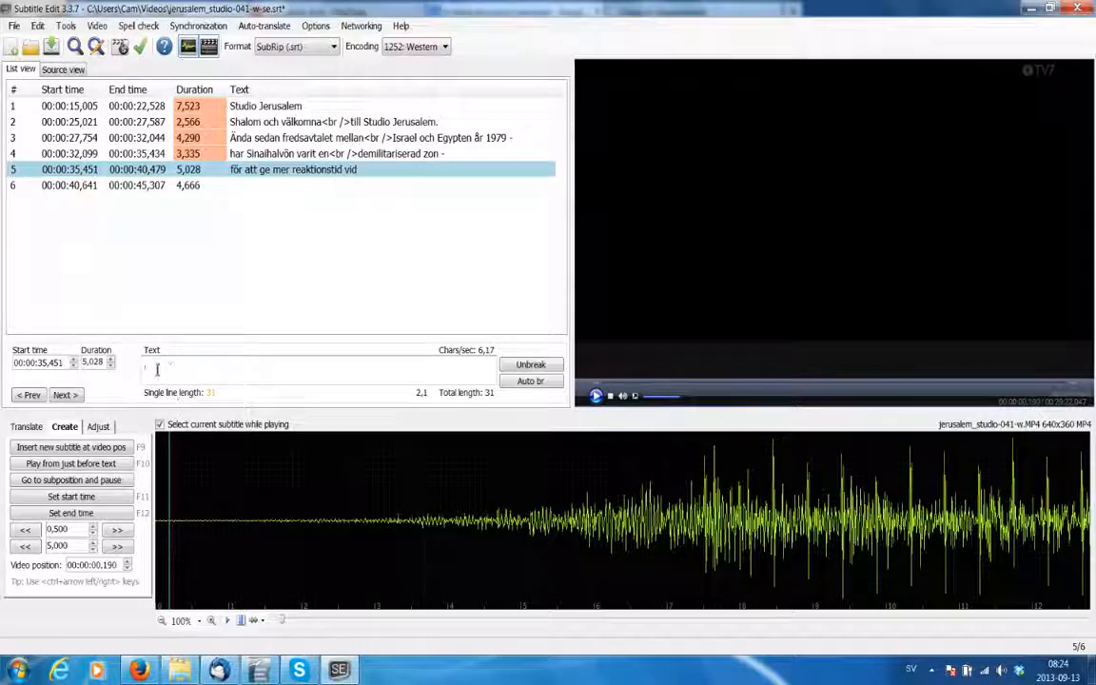
{"action": "left_click_drag", "start_coordinate": [156, 364], "coordinate": [124, 361]}
{"action": "key", "text": "ctrl+x"}
{"action": "key", "text": "BackSpace"}
{"action": "key", "text": "BackSpace"}
Clear all the text of subtitle lines 4 and 3, leaving their time codes in place
{"action": "left_click", "coordinate": [288, 158]}
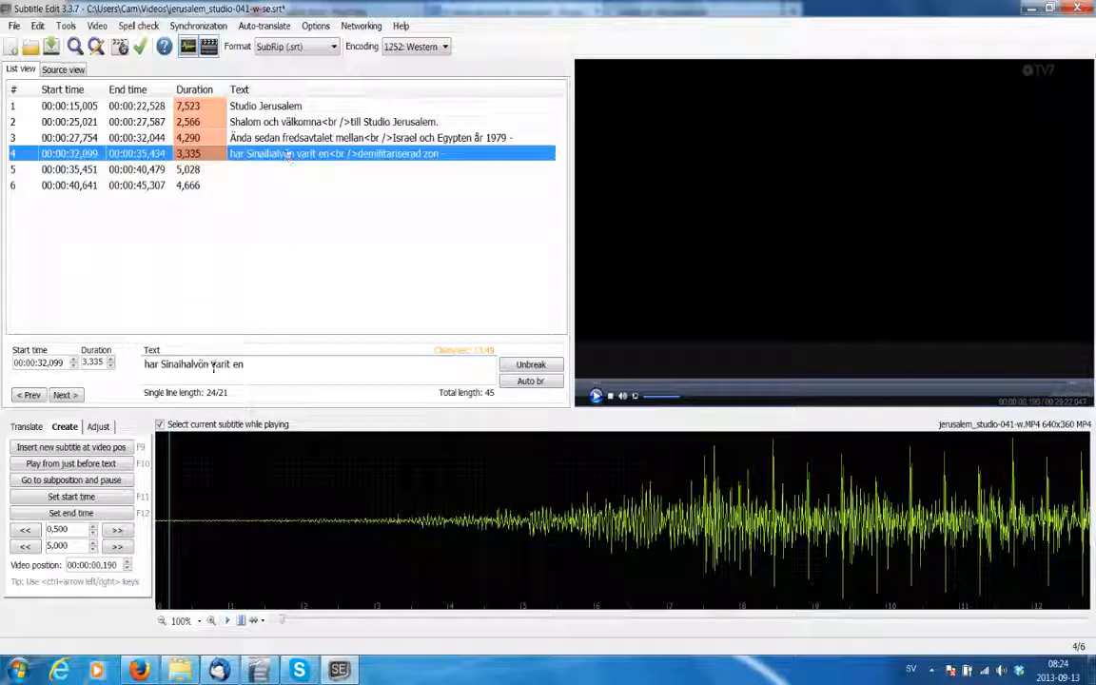
{"action": "left_click_drag", "start_coordinate": [283, 367], "coordinate": [162, 378]}
{"action": "key", "text": "BackSpace"}
{"action": "left_click", "coordinate": [283, 162]}
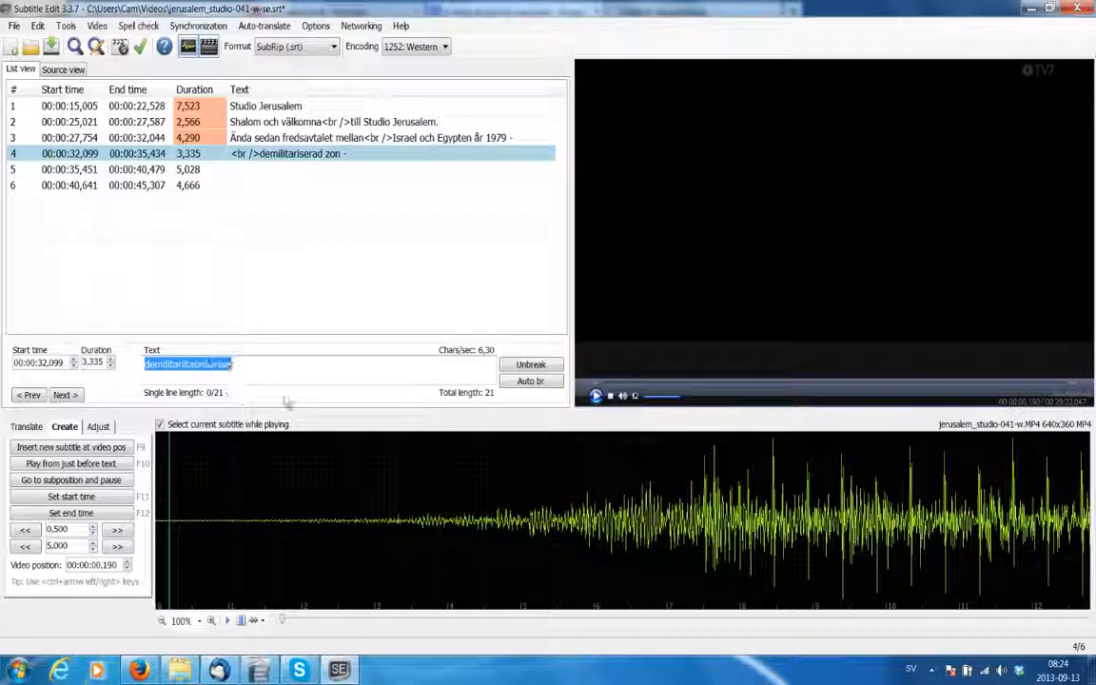
{"action": "key", "text": "BackSpace"}
{"action": "left_click", "coordinate": [255, 137]}
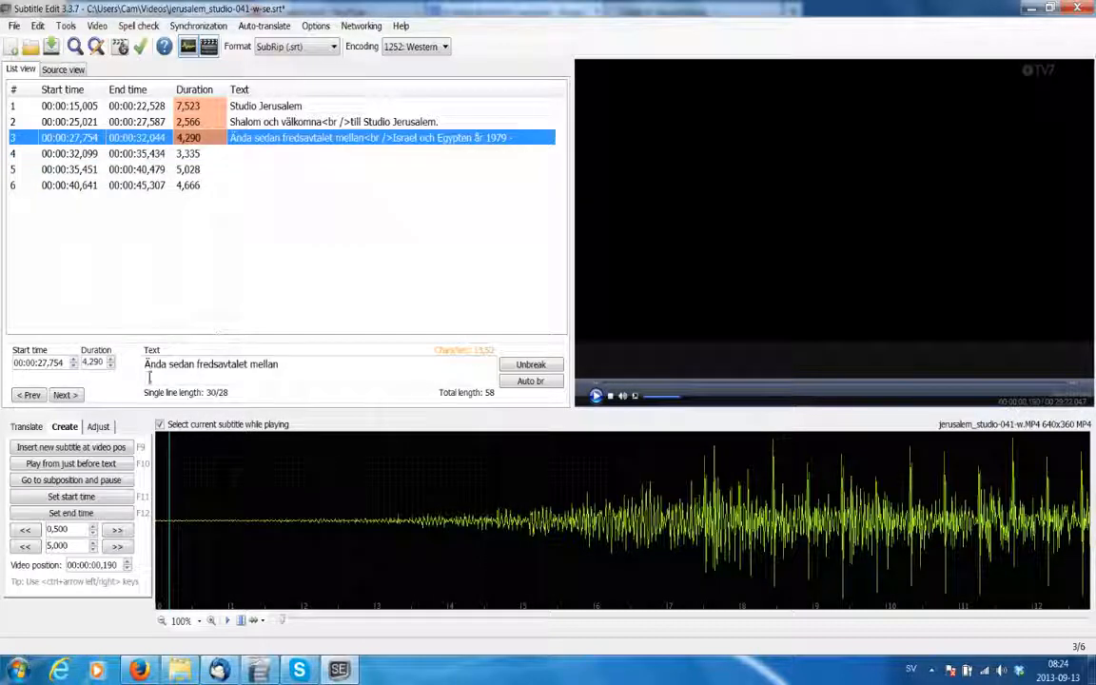
{"action": "left_click_drag", "start_coordinate": [150, 378], "coordinate": [340, 377]}
{"action": "key", "text": "BackSpace"}
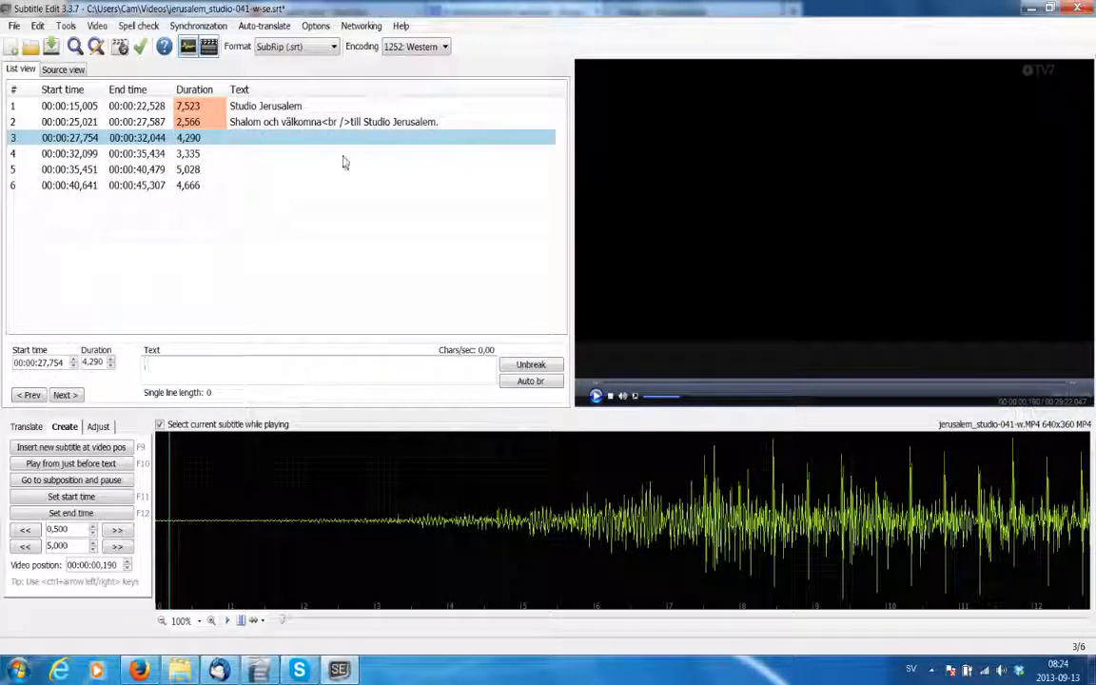
Clear all the text of subtitle lines 2 and 1, keeping their time codes, and leave line 1 selected
{"action": "left_click", "coordinate": [312, 122]}
{"action": "left_click", "coordinate": [523, 383]}
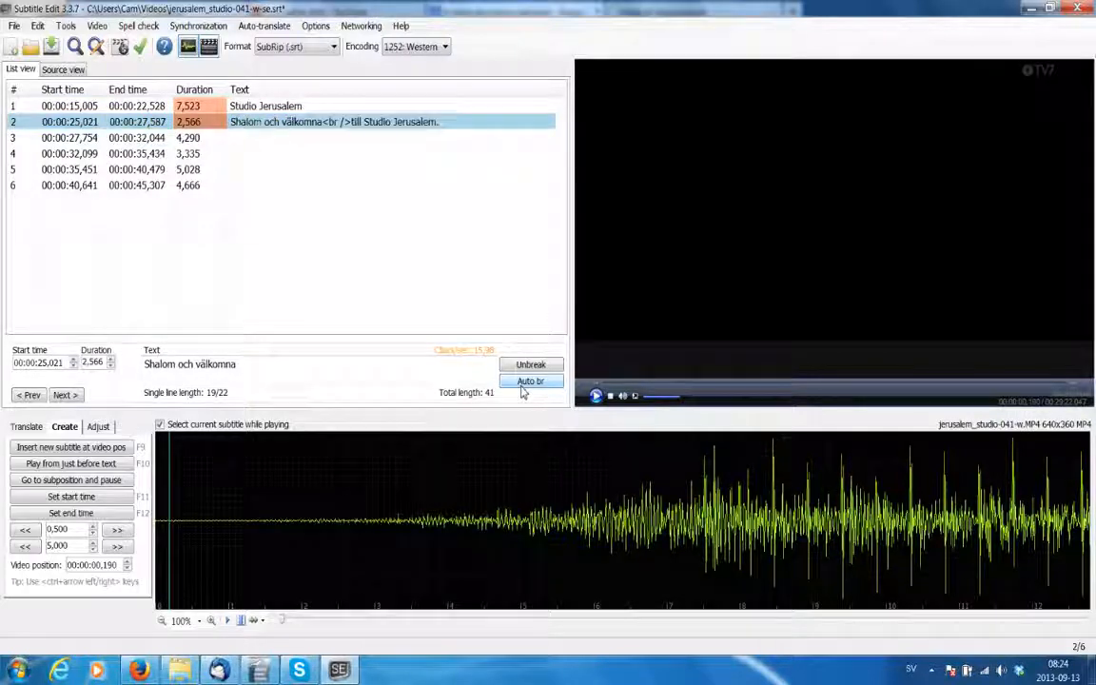
{"action": "left_click_drag", "start_coordinate": [269, 372], "coordinate": [313, 382]}
{"action": "key", "text": "BackSpace"}
{"action": "key", "text": "BackSpace"}
{"action": "left_click", "coordinate": [276, 108]}
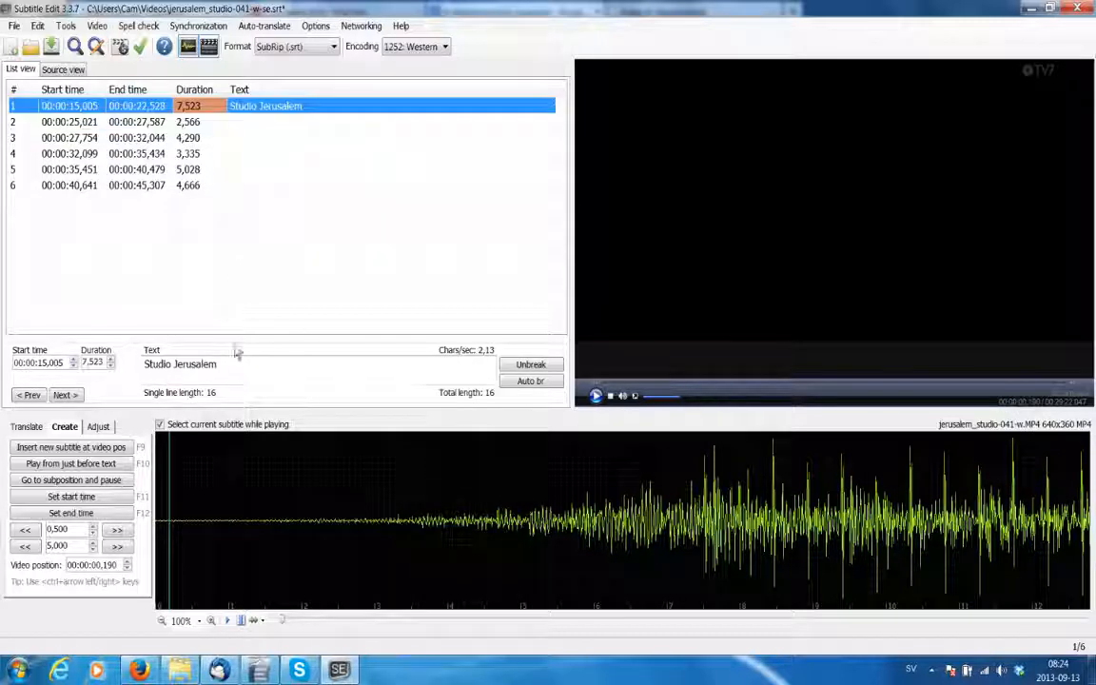
{"action": "key", "text": "ctrl+a"}
{"action": "key", "text": "BackSpace"}
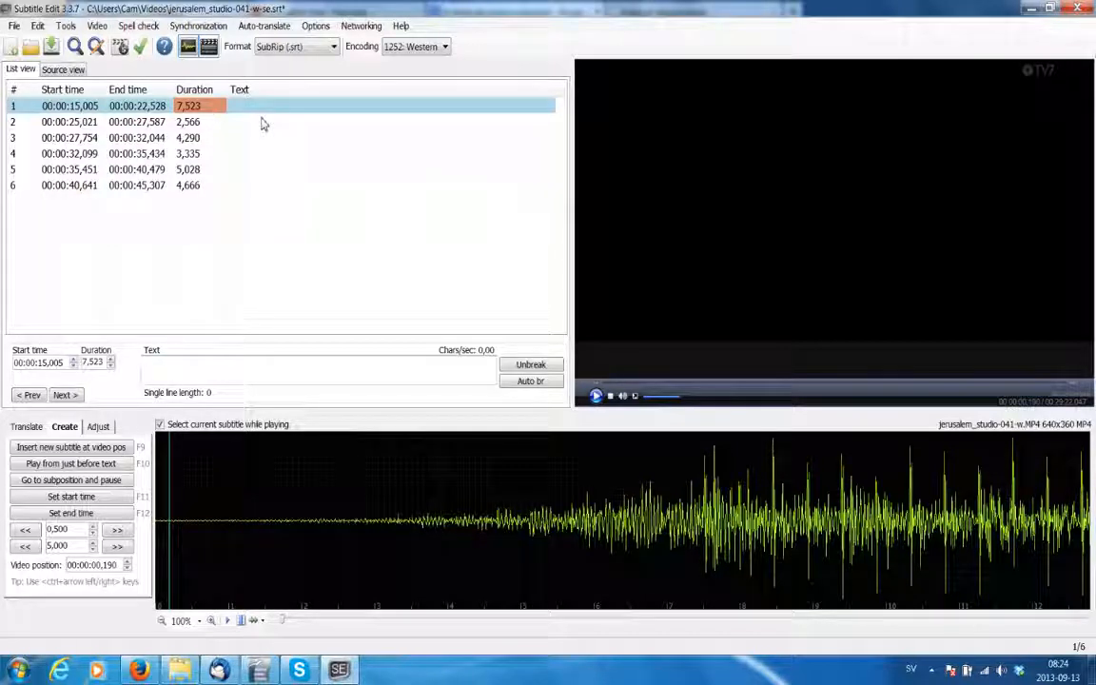
{"action": "left_click", "coordinate": [262, 121]}
{"action": "left_click", "coordinate": [266, 108]}
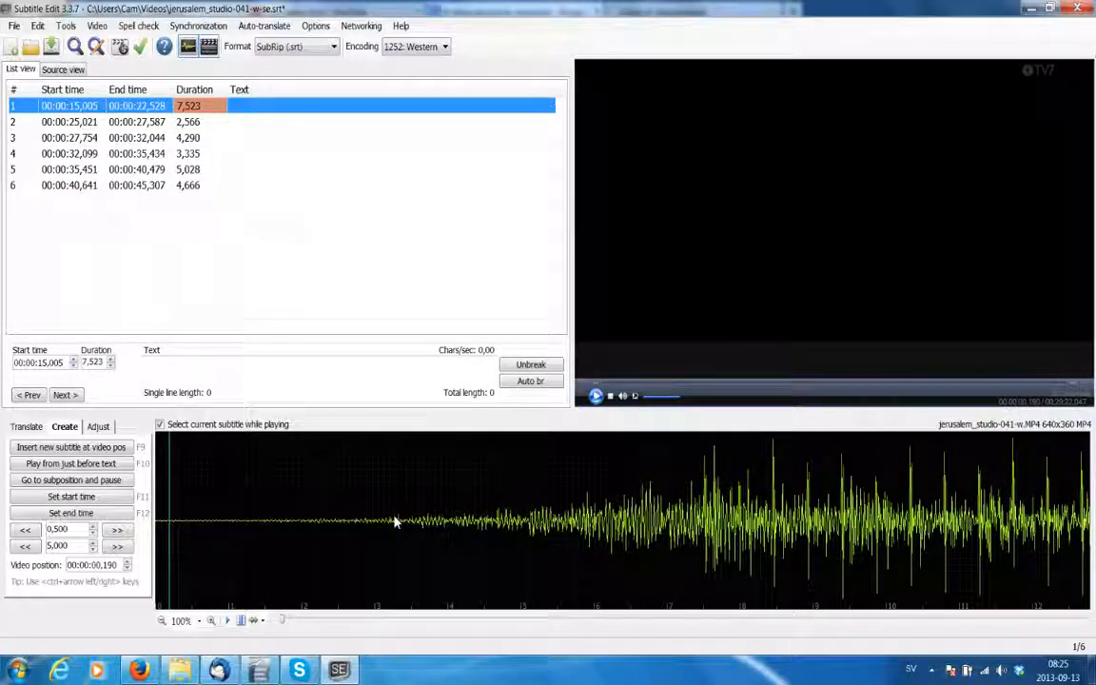
Play the video until the Jerusalem Studio title is on screen, pause it there, and reselect subtitle line 1
{"action": "left_click", "coordinate": [596, 396]}
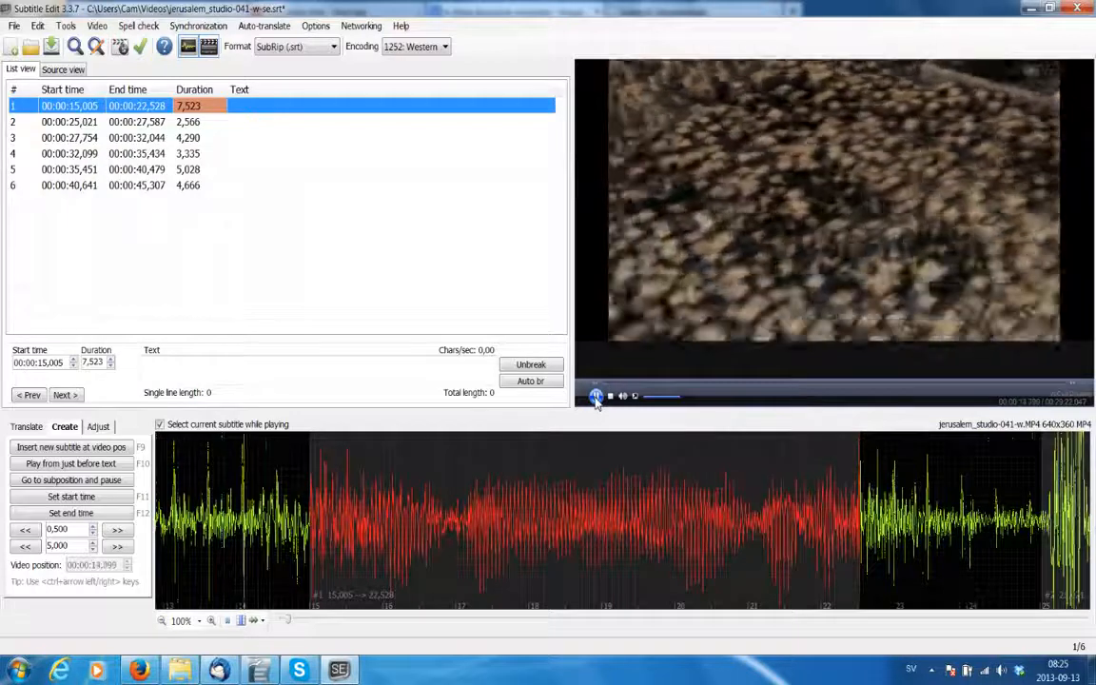
{"action": "left_click", "coordinate": [595, 396]}
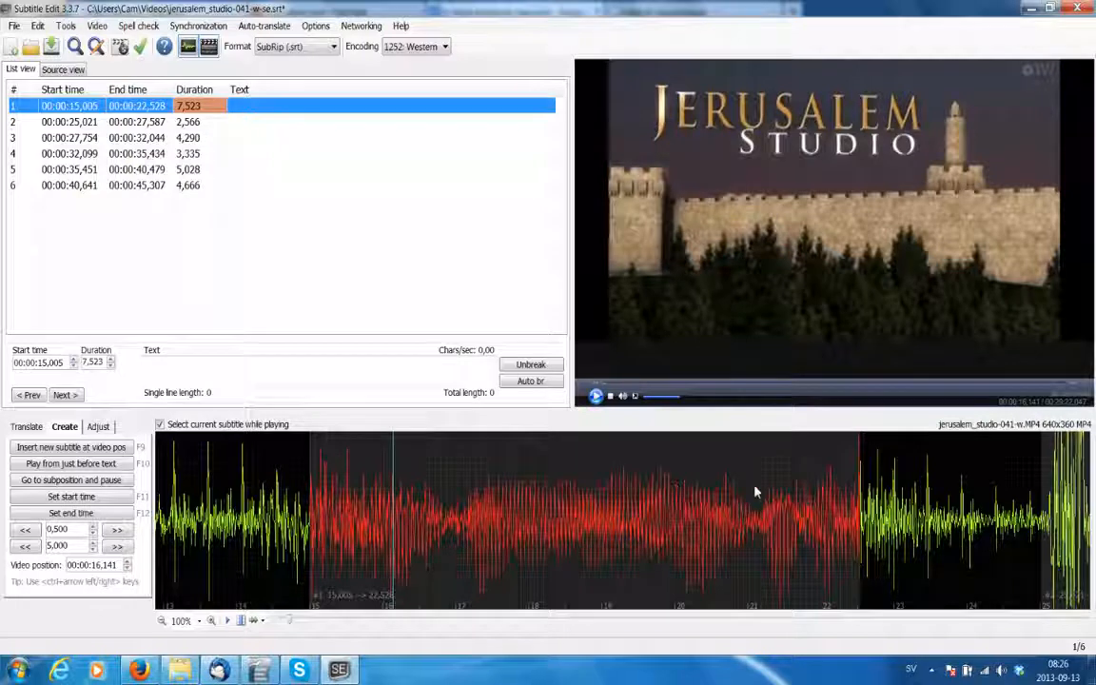
{"action": "left_click", "coordinate": [236, 202]}
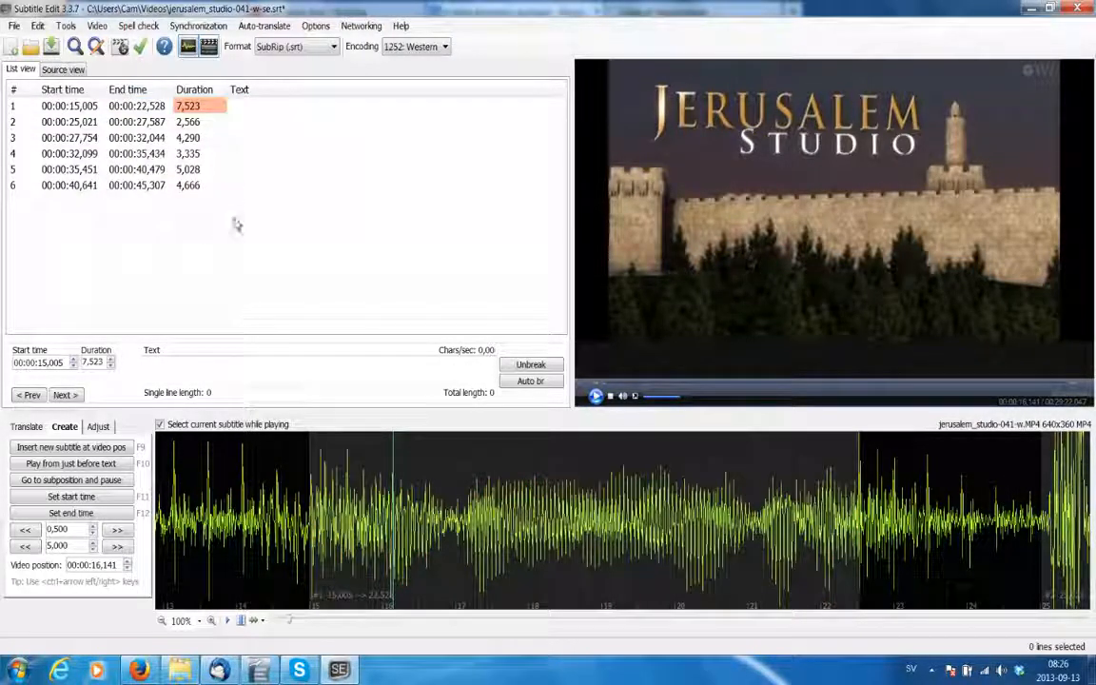
{"action": "left_click", "coordinate": [261, 108]}
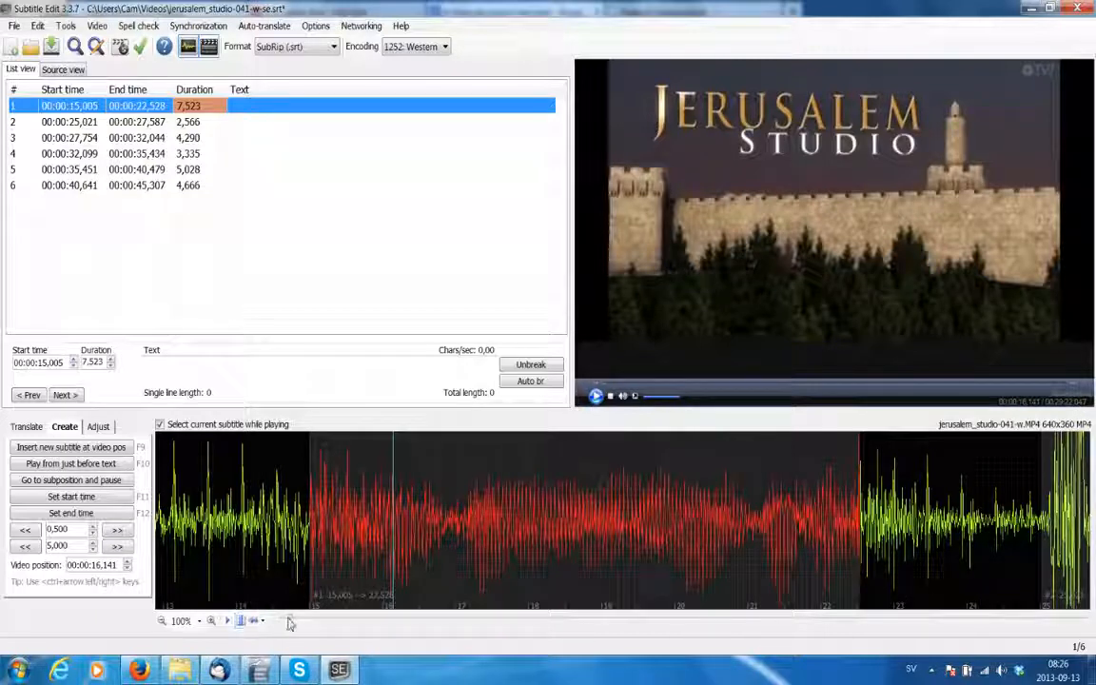
Scrub the video to about 26:14 and back to the start, and jump between waveform points in the first 13 seconds, ending near 6.8 s
{"action": "left_click_drag", "start_coordinate": [289, 619], "coordinate": [999, 630]}
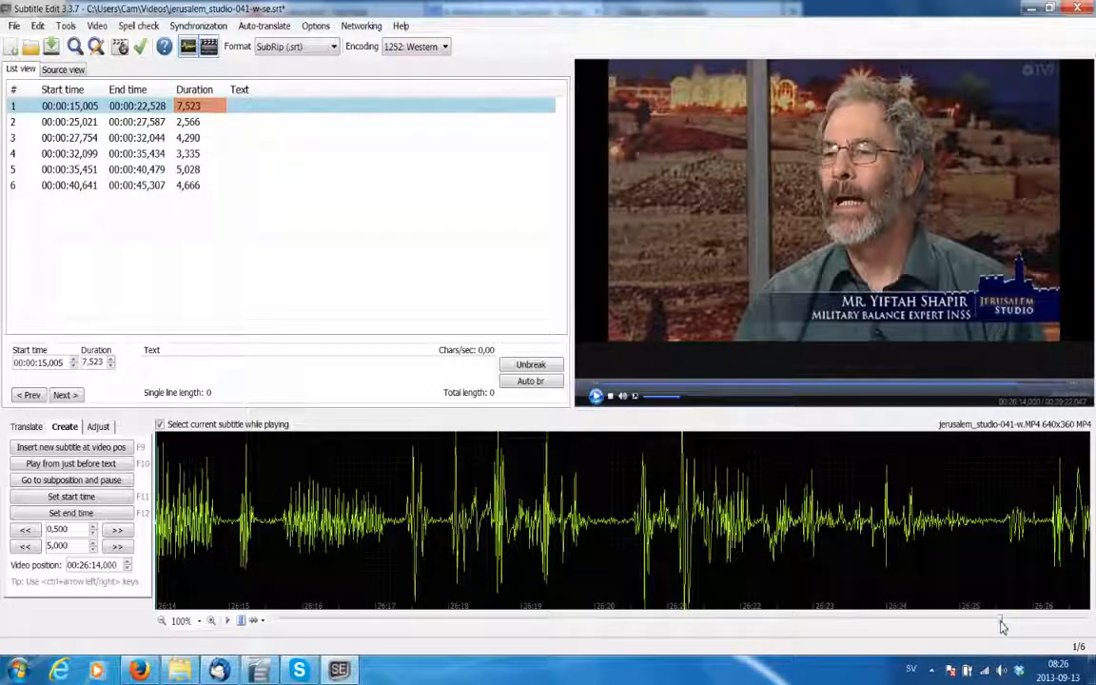
{"action": "left_click_drag", "start_coordinate": [1000, 626], "coordinate": [278, 627]}
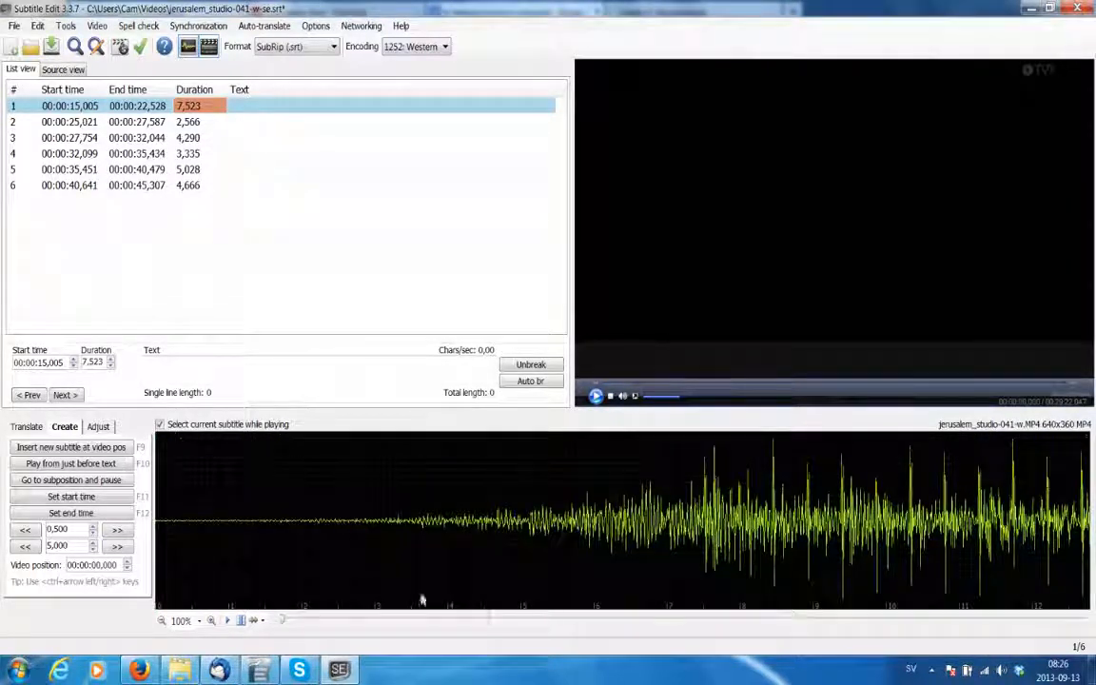
{"action": "left_click", "coordinate": [255, 493]}
{"action": "left_click", "coordinate": [355, 482]}
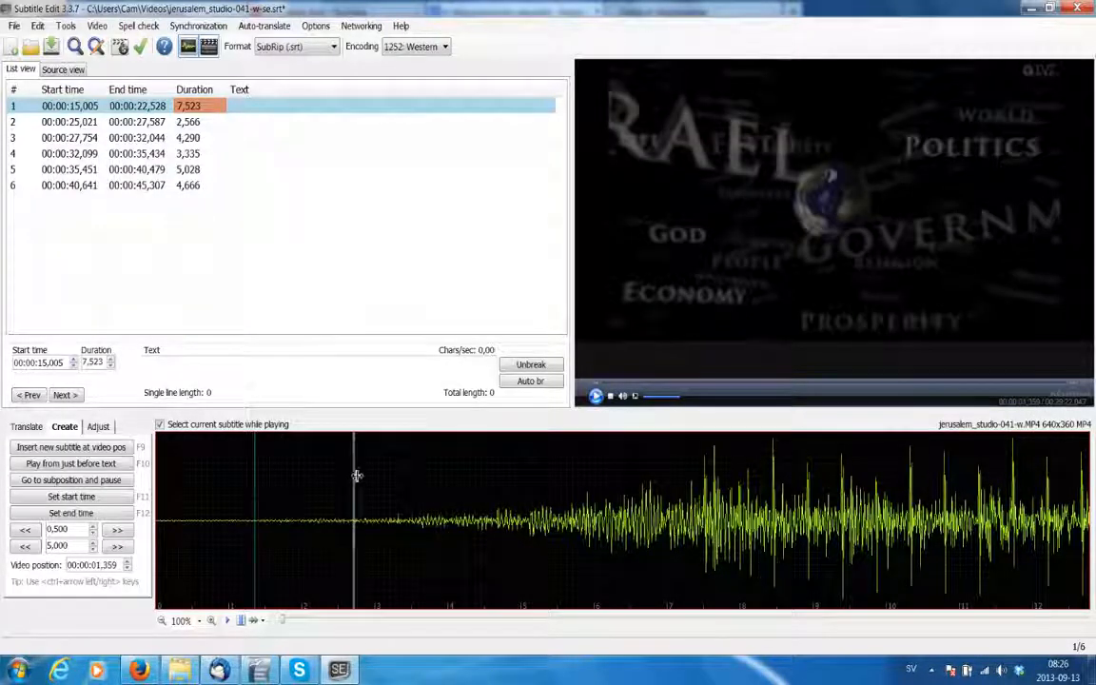
{"action": "left_click", "coordinate": [542, 490]}
{"action": "left_click", "coordinate": [734, 489]}
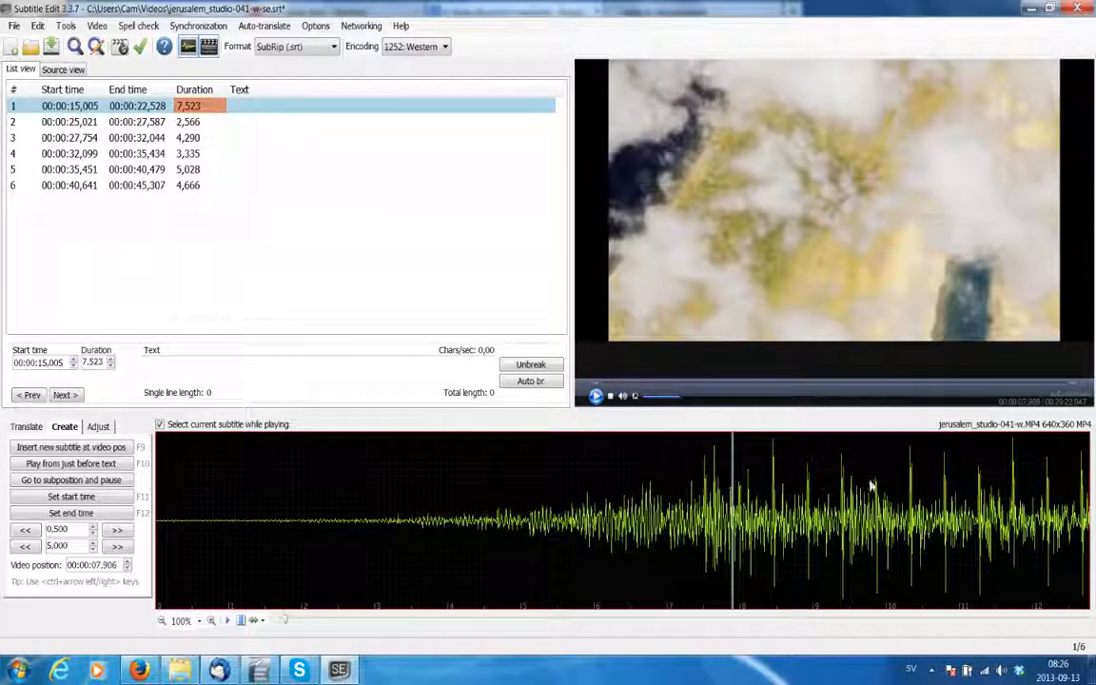
{"action": "left_click", "coordinate": [870, 486]}
{"action": "left_click", "coordinate": [994, 486]}
{"action": "left_click", "coordinate": [1059, 483]}
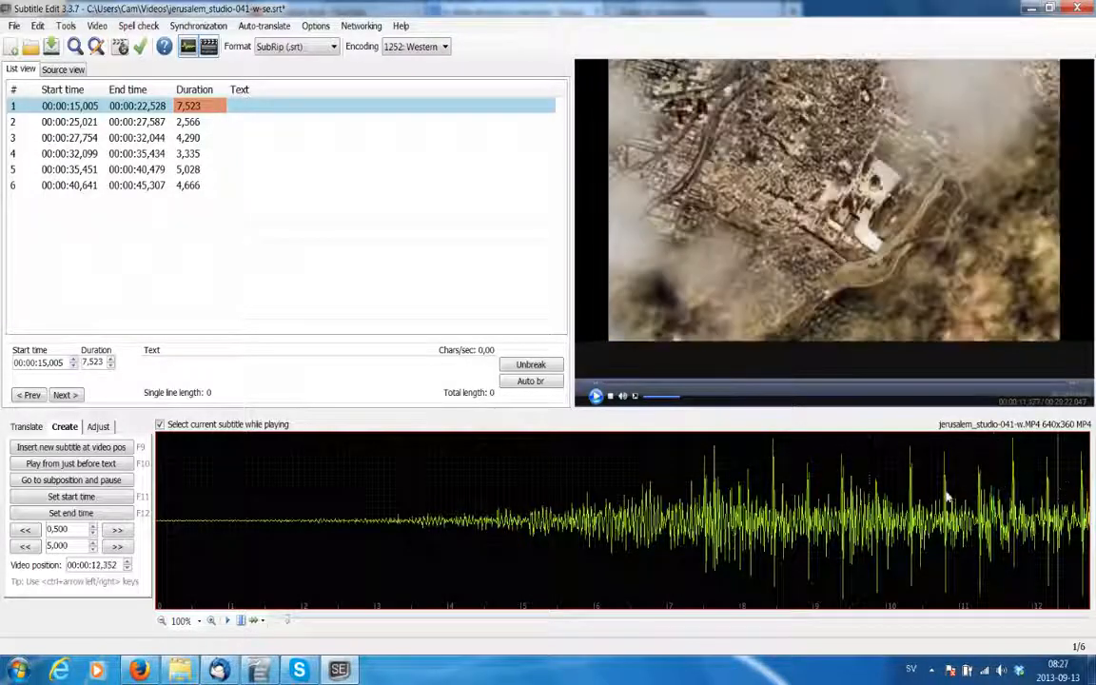
{"action": "left_click", "coordinate": [947, 496]}
{"action": "left_click", "coordinate": [823, 504]}
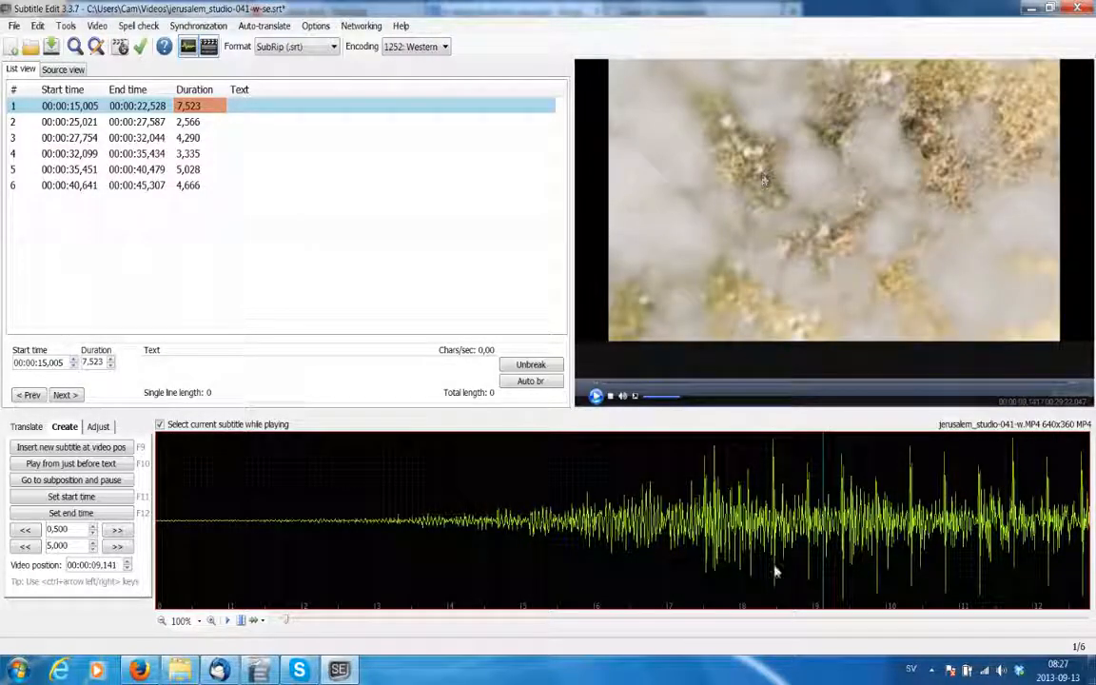
{"action": "left_click", "coordinate": [590, 460]}
{"action": "left_click", "coordinate": [652, 510]}
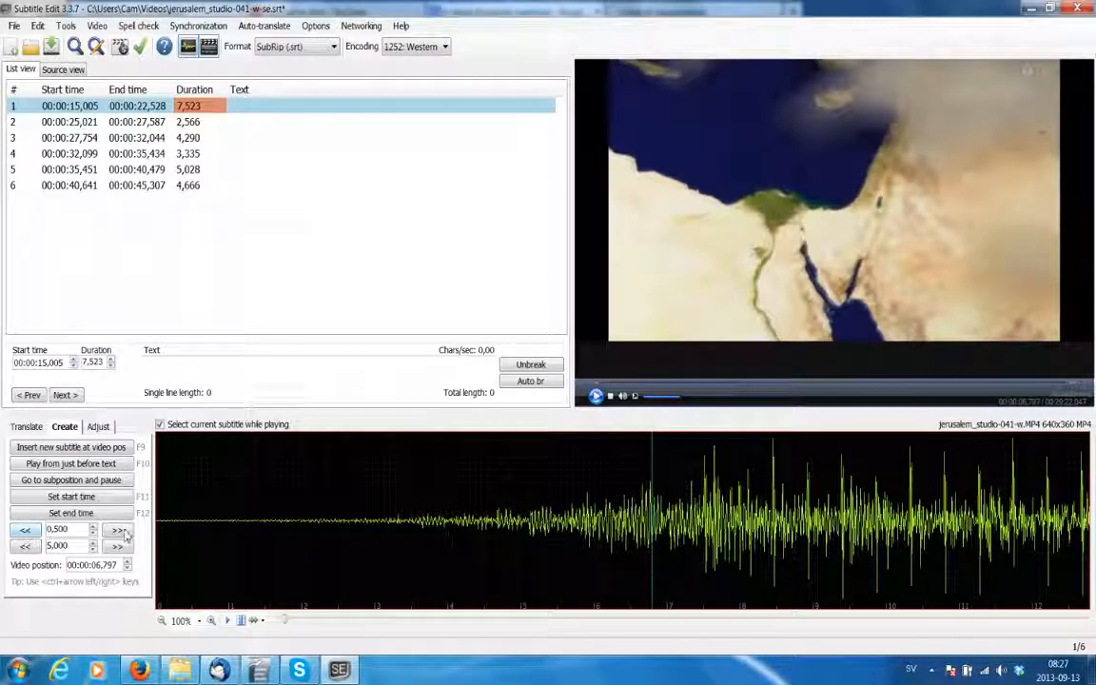
Move the video position backwards in 0.5-second increments to about 1.8 s
{"action": "left_click", "coordinate": [28, 535]}
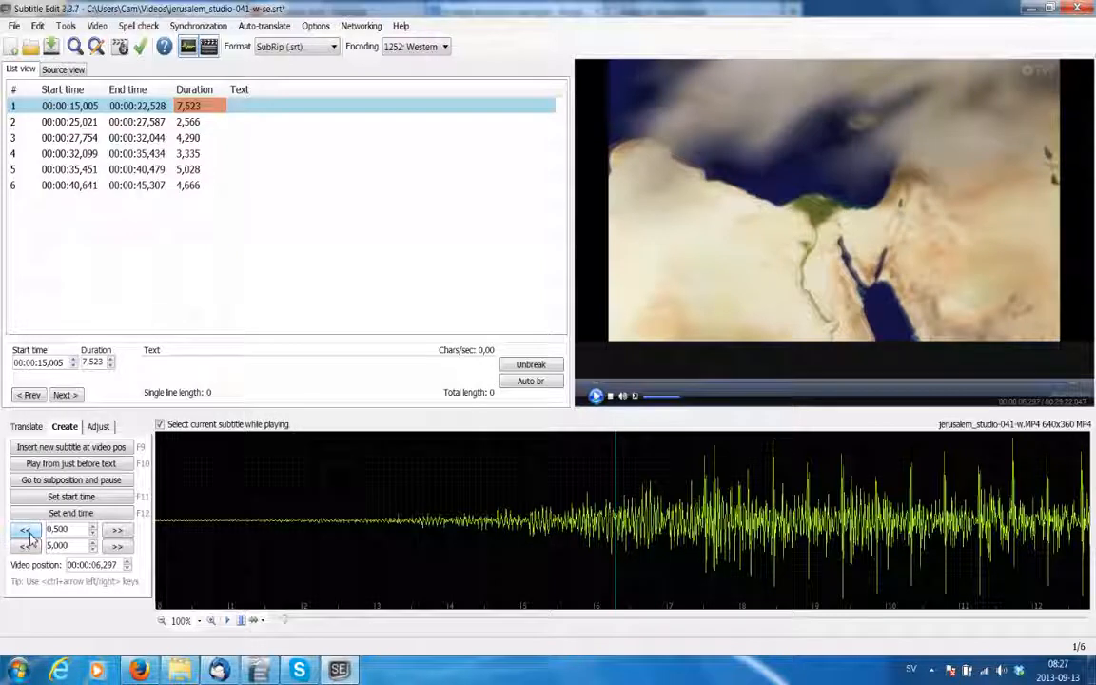
{"action": "left_click", "coordinate": [29, 535]}
{"action": "left_click", "coordinate": [29, 534]}
{"action": "left_click", "coordinate": [28, 534]}
{"action": "left_click", "coordinate": [29, 534]}
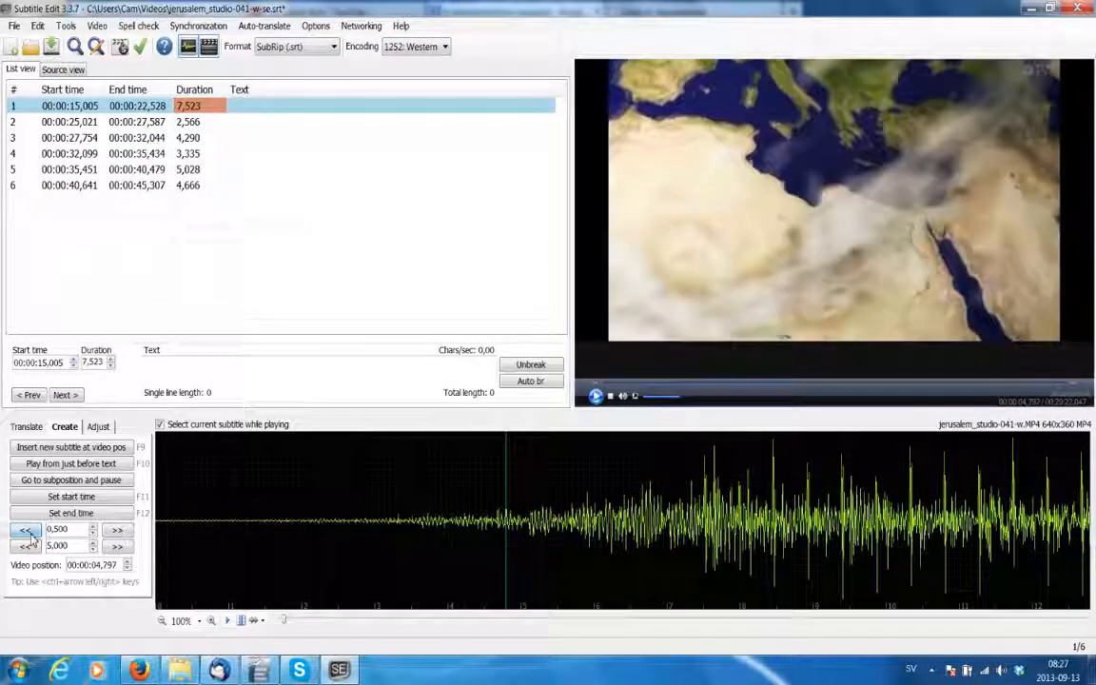
{"action": "left_click", "coordinate": [29, 534]}
{"action": "left_click", "coordinate": [29, 534]}
{"action": "left_click", "coordinate": [28, 534]}
{"action": "left_click", "coordinate": [28, 535]}
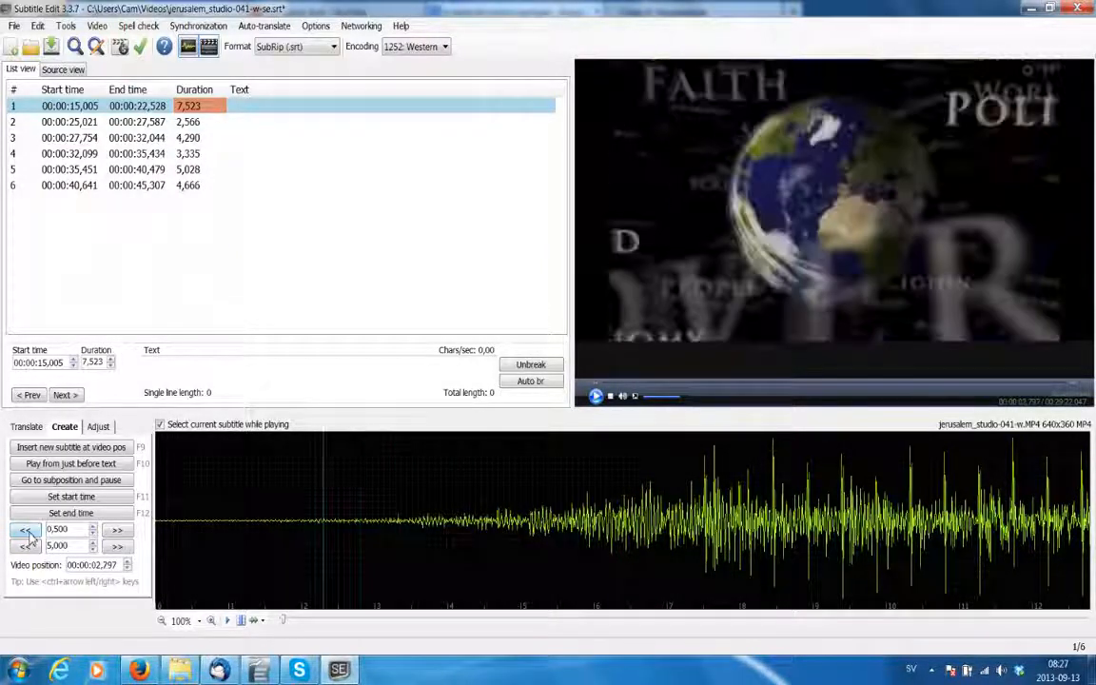
{"action": "left_click", "coordinate": [29, 535]}
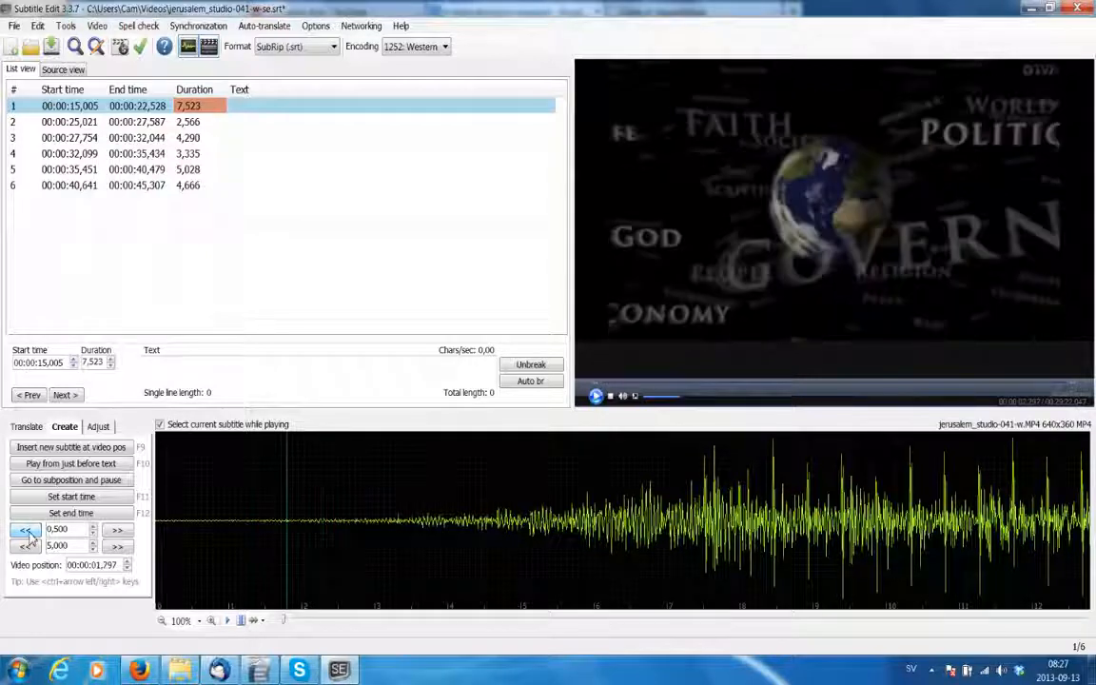
Move the video position backwards and forwards in 0.5-second increments through the opening seconds, ending back at 0
{"action": "left_click", "coordinate": [28, 535]}
{"action": "left_click", "coordinate": [28, 534]}
{"action": "left_click", "coordinate": [29, 534]}
{"action": "left_click", "coordinate": [28, 535]}
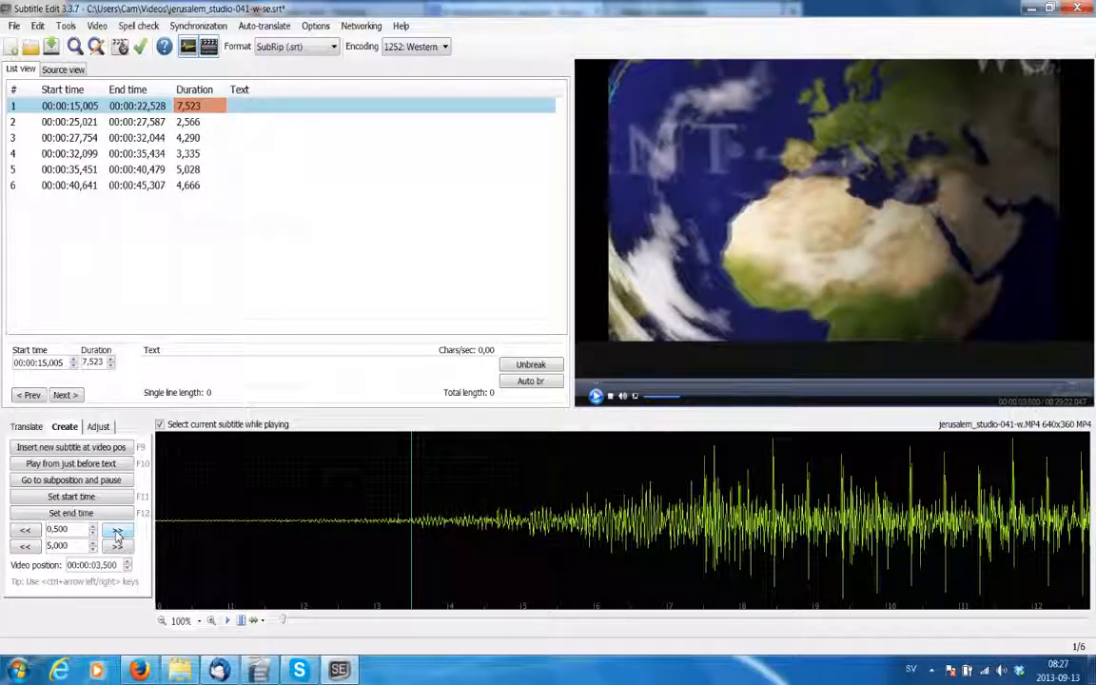
{"action": "left_click", "coordinate": [30, 534]}
{"action": "left_click", "coordinate": [30, 534]}
{"action": "left_click", "coordinate": [30, 533]}
{"action": "left_click", "coordinate": [30, 534]}
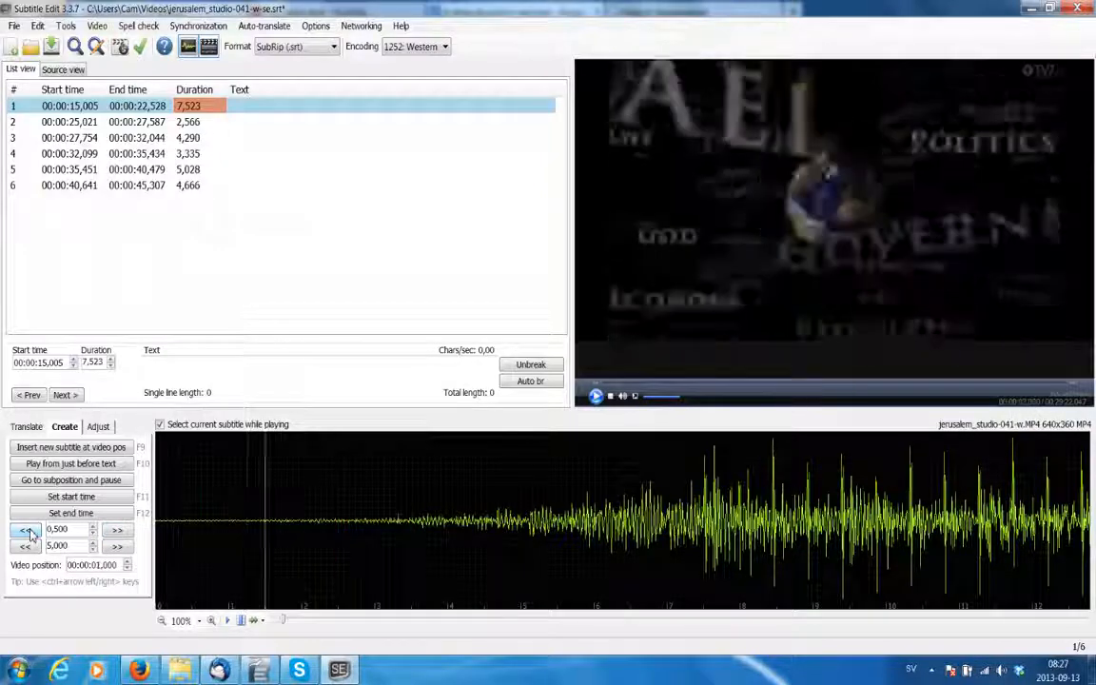
{"action": "left_click", "coordinate": [30, 533]}
{"action": "left_click", "coordinate": [30, 533]}
{"action": "left_click", "coordinate": [30, 533]}
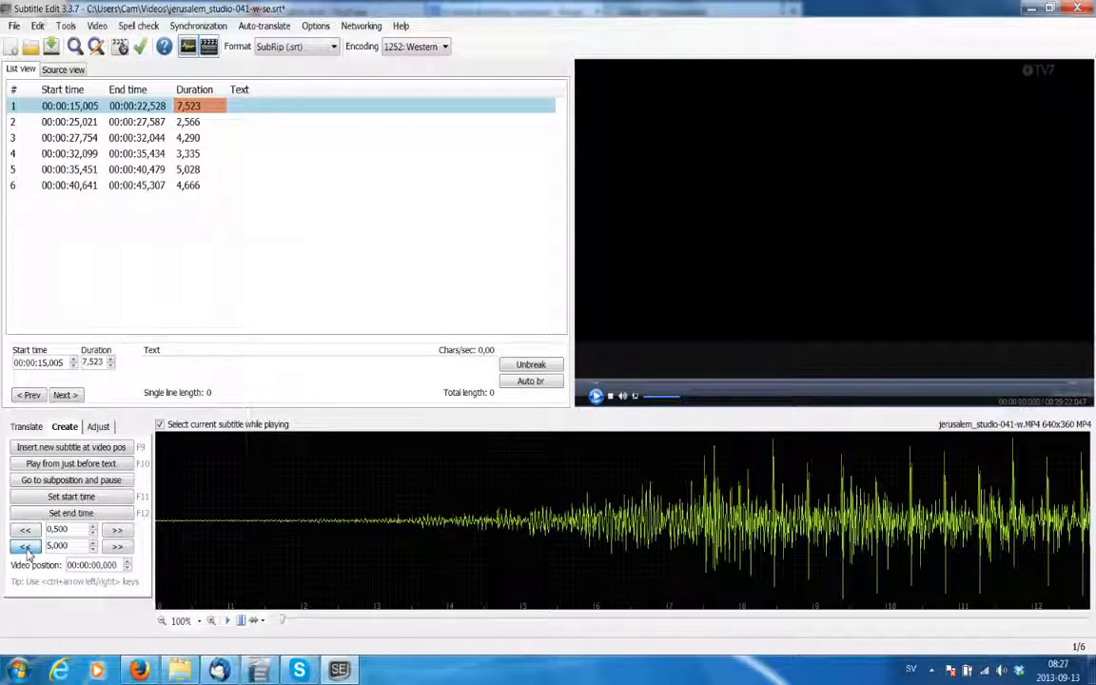
Move the video position forward in 5-second increments to 15 s, and back the same way to the start
{"action": "left_click", "coordinate": [118, 547]}
{"action": "left_click", "coordinate": [118, 546]}
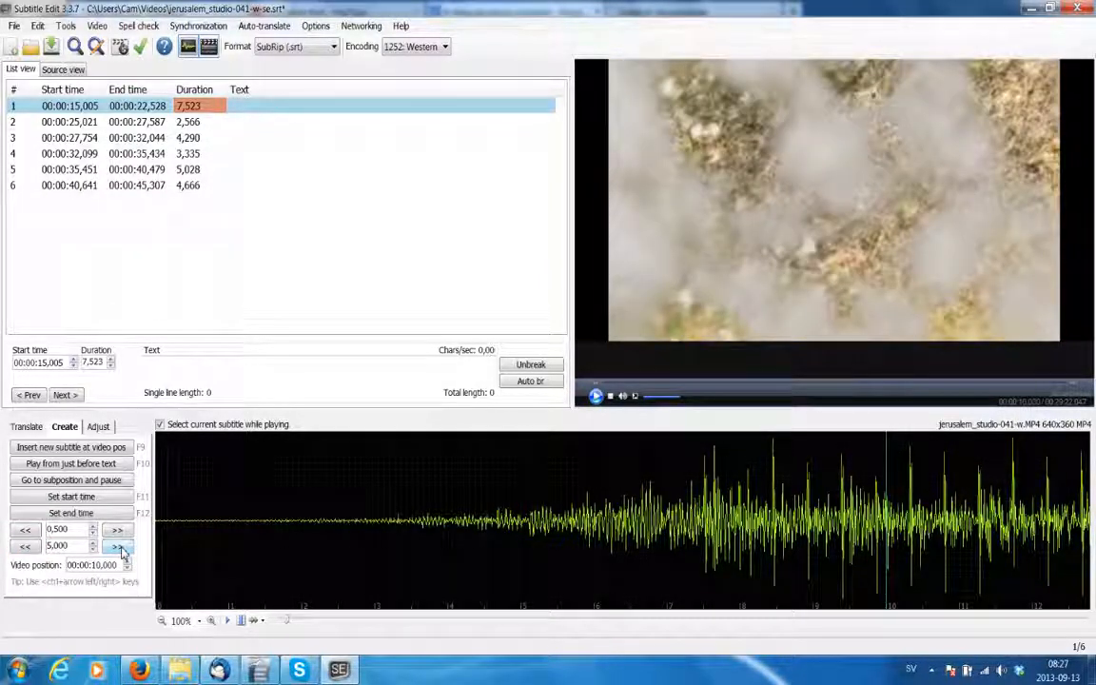
{"action": "left_click", "coordinate": [118, 547]}
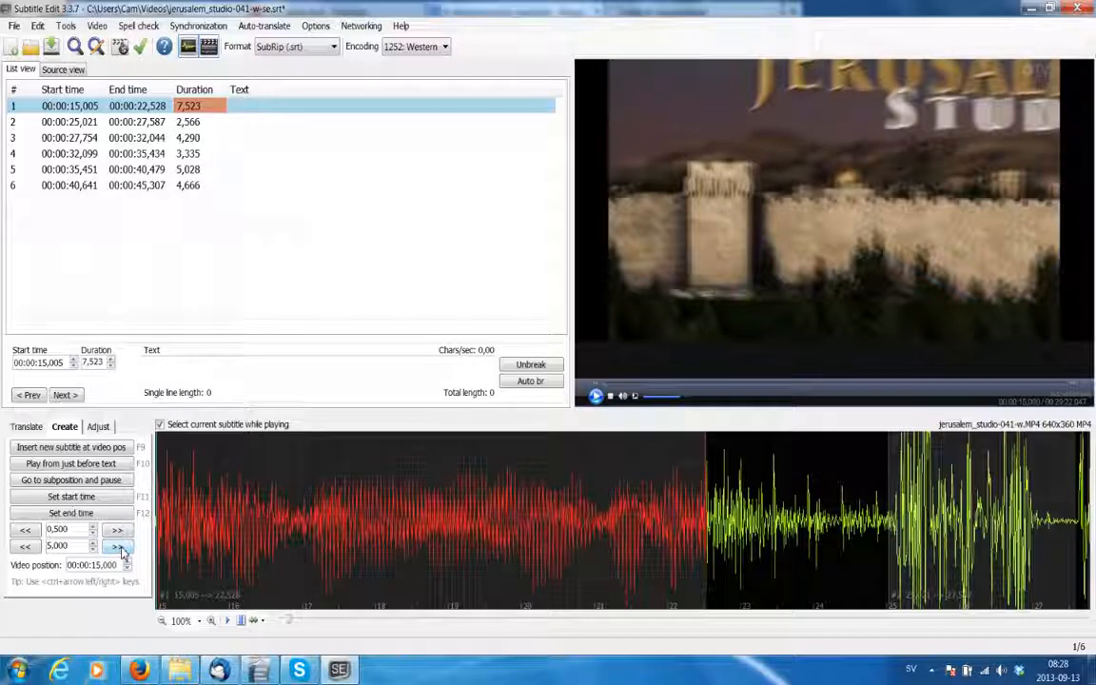
{"action": "left_click", "coordinate": [25, 547]}
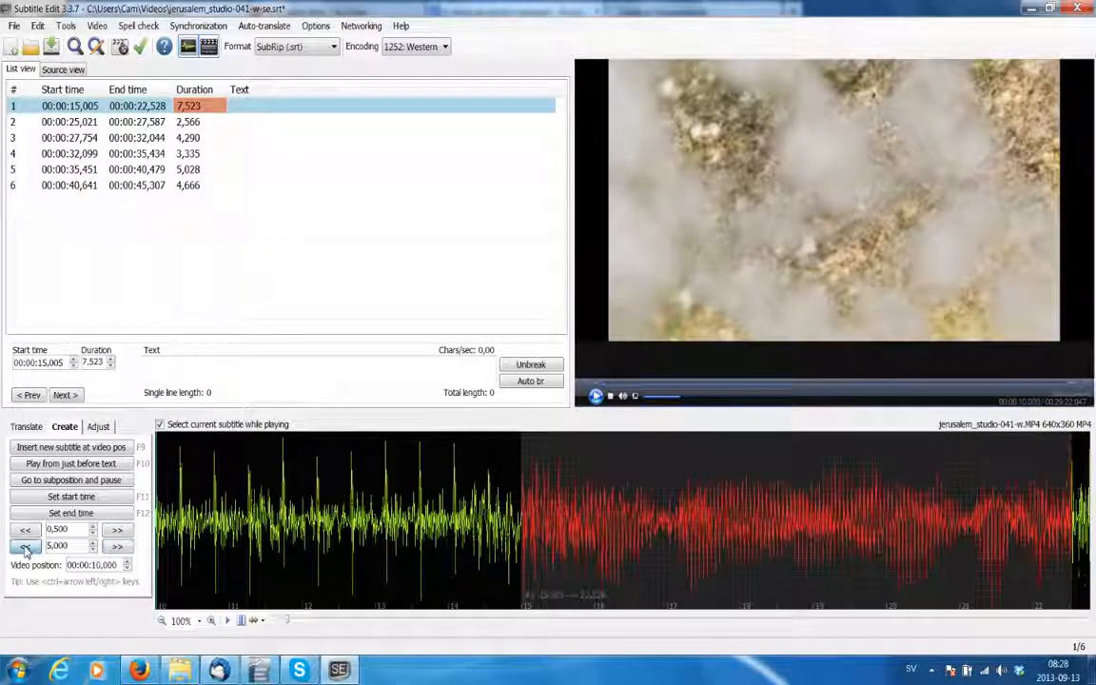
{"action": "left_click", "coordinate": [25, 547]}
{"action": "left_click", "coordinate": [26, 547]}
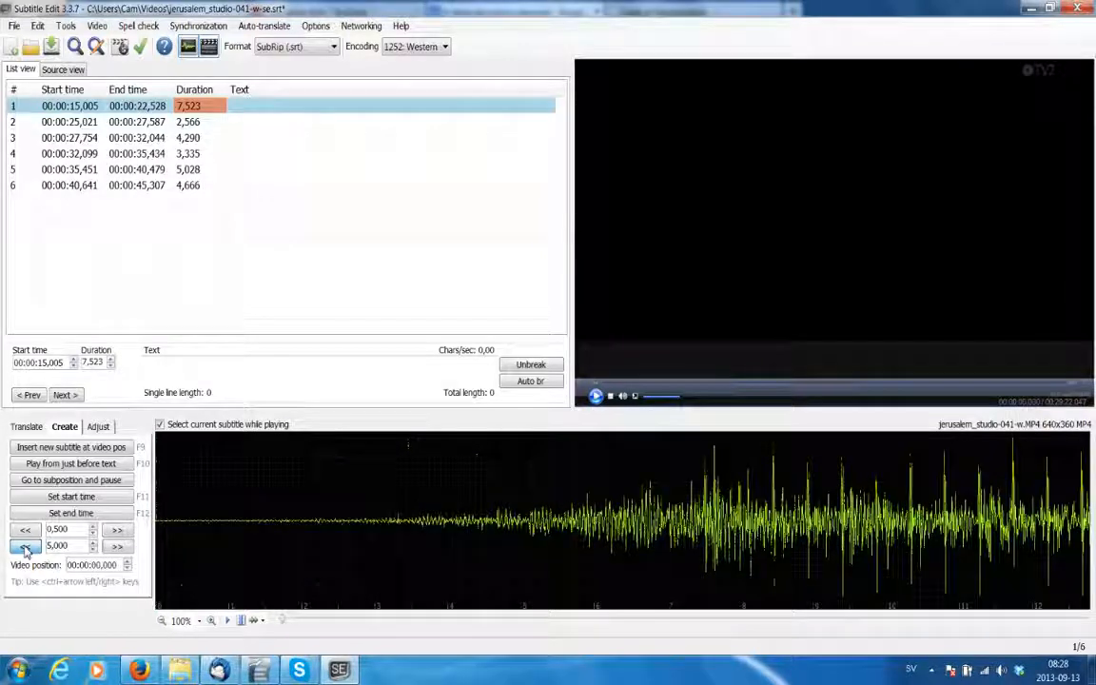
Jump through early waveform points to about 5.3 s, and advance the video in 0.5-second and 5-second increments to about 13.8 s
{"action": "left_click", "coordinate": [193, 481]}
{"action": "left_click", "coordinate": [222, 483]}
{"action": "left_click", "coordinate": [265, 481]}
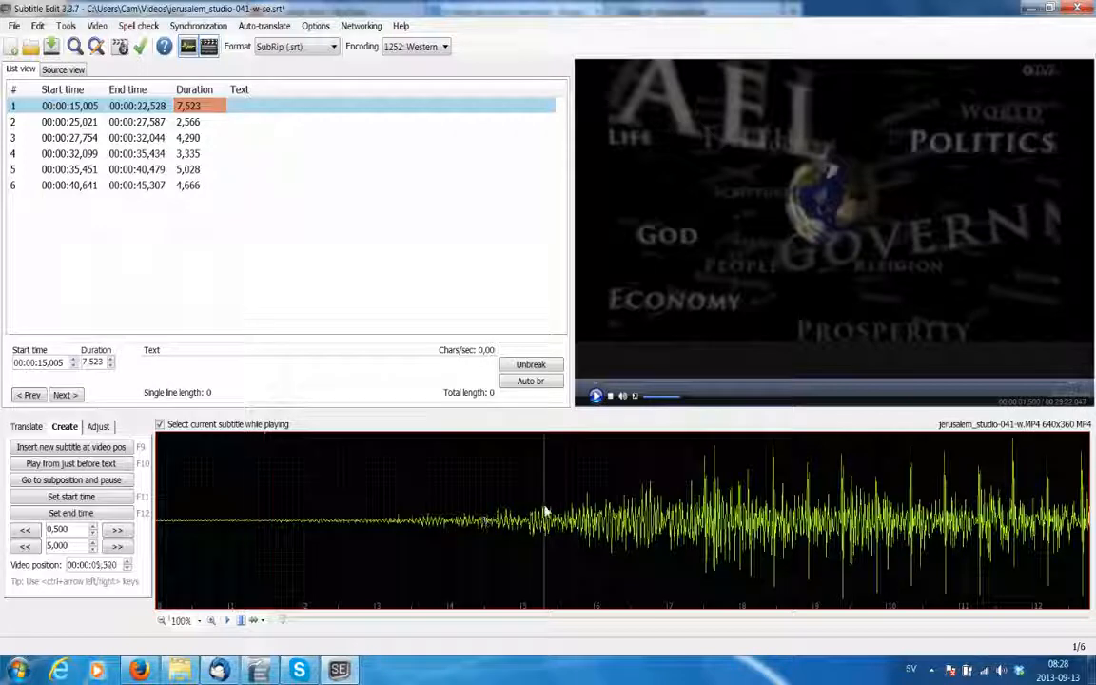
{"action": "left_click", "coordinate": [544, 464]}
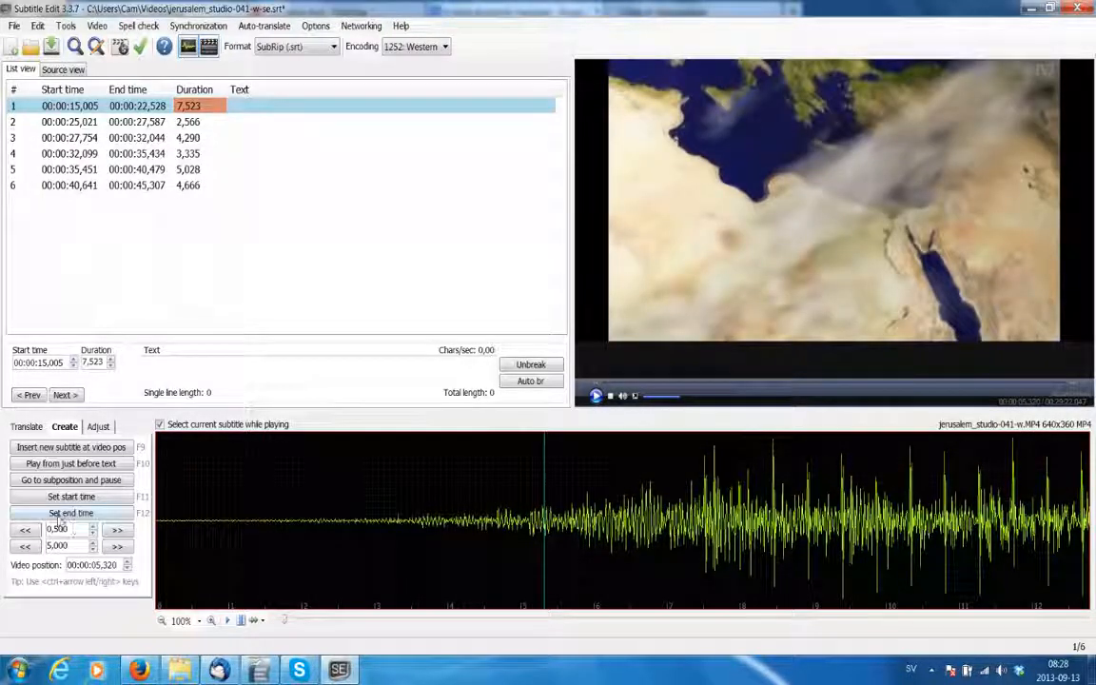
{"action": "left_click", "coordinate": [117, 530]}
{"action": "left_click", "coordinate": [117, 529]}
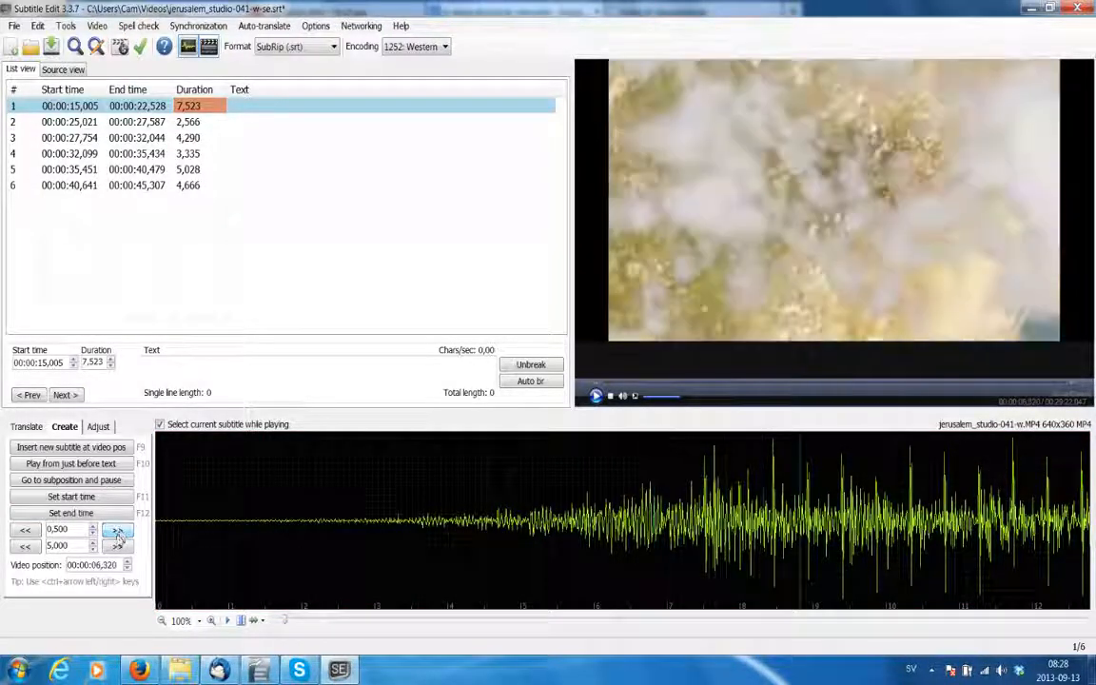
{"action": "left_click", "coordinate": [117, 546]}
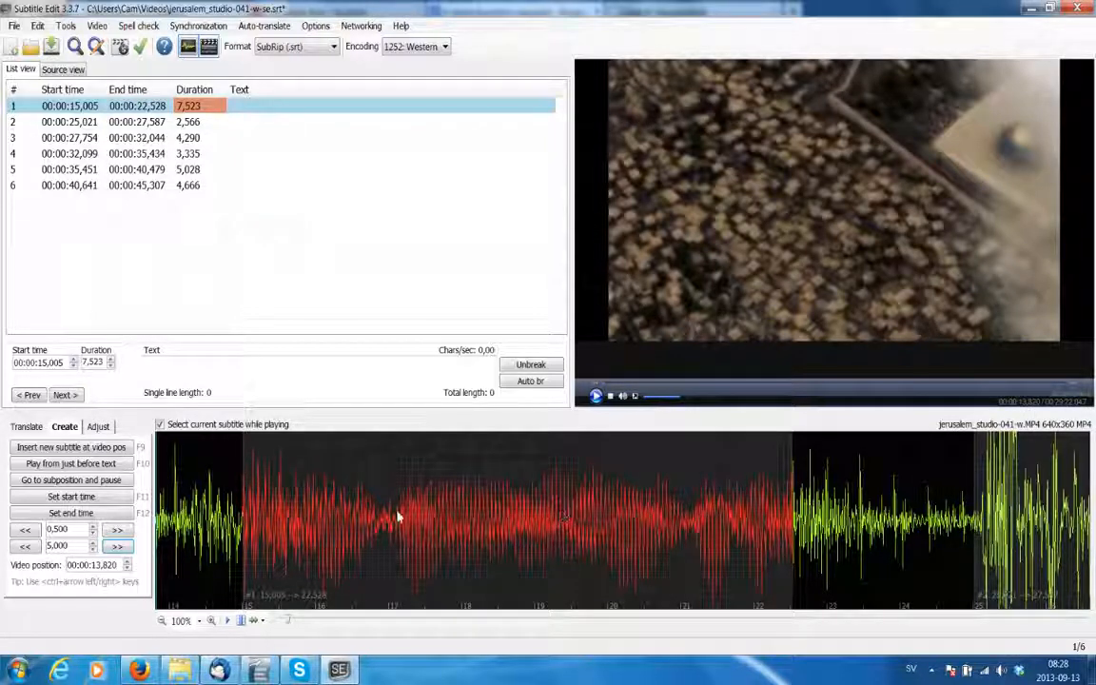
Shift subtitle 1 slightly earlier in the waveform to start at 00:00:14,989, and select several other empty subtitle lines in turn
{"action": "left_click_drag", "start_coordinate": [420, 506], "coordinate": [419, 506]}
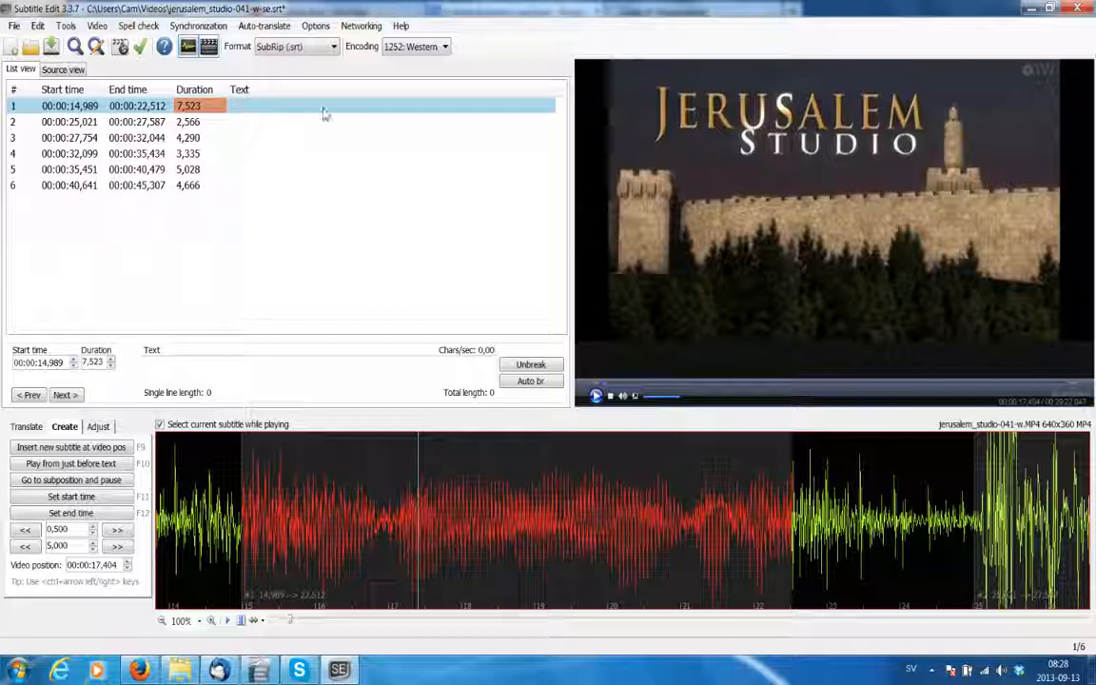
{"action": "left_click", "coordinate": [257, 141]}
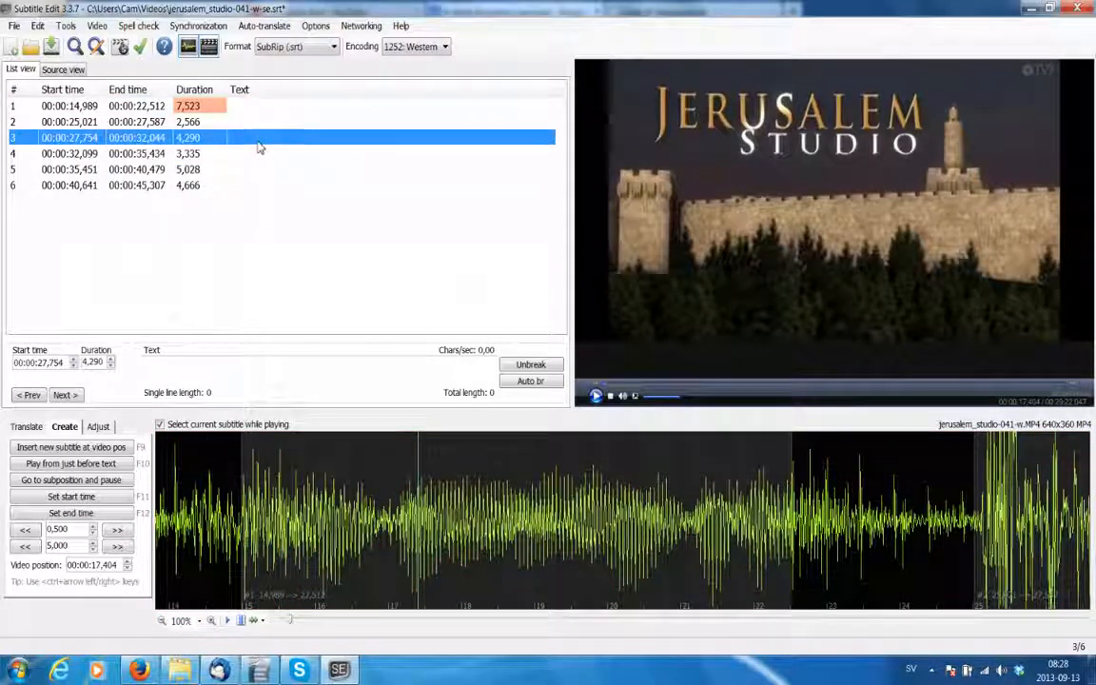
{"action": "left_click", "coordinate": [239, 121]}
{"action": "left_click", "coordinate": [266, 155]}
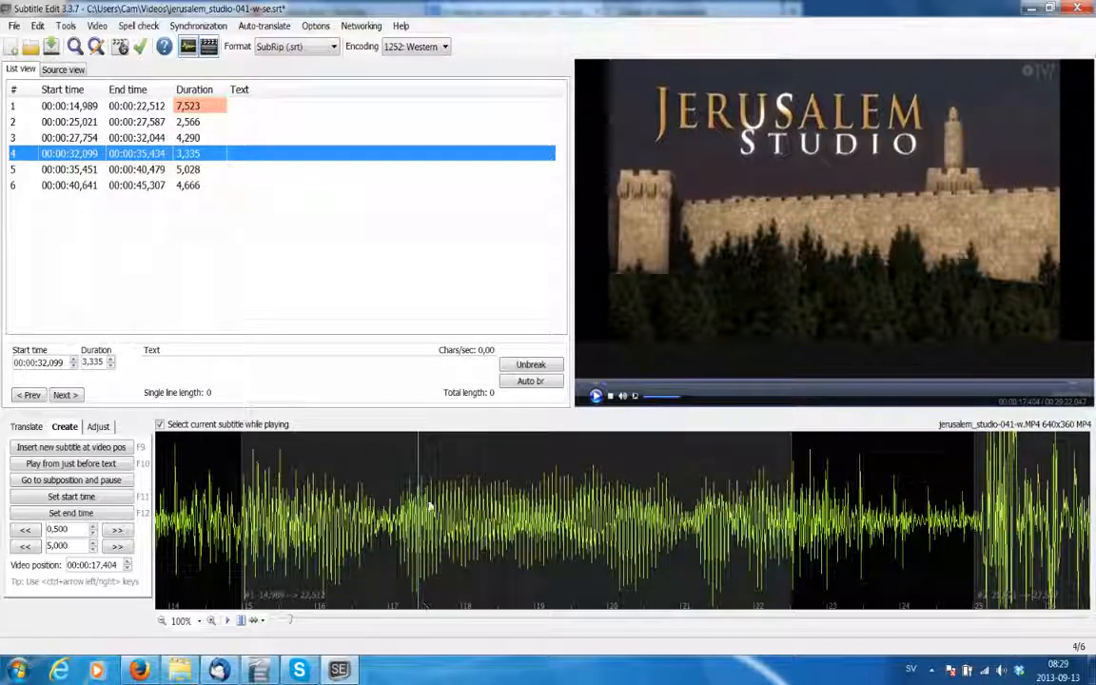
{"action": "left_click", "coordinate": [341, 186]}
{"action": "left_click", "coordinate": [330, 155]}
{"action": "left_click", "coordinate": [325, 141]}
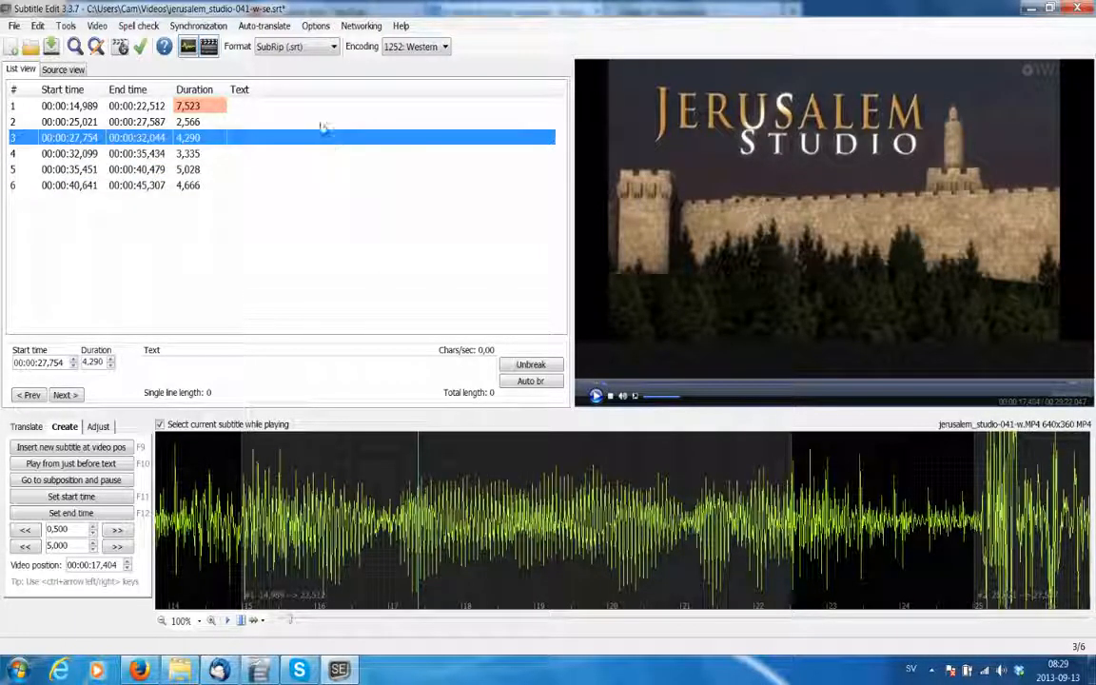
Reselect subtitle line 1 and enter the text "Studio Jerusalem"
{"action": "left_click", "coordinate": [321, 122]}
{"action": "left_click", "coordinate": [316, 106]}
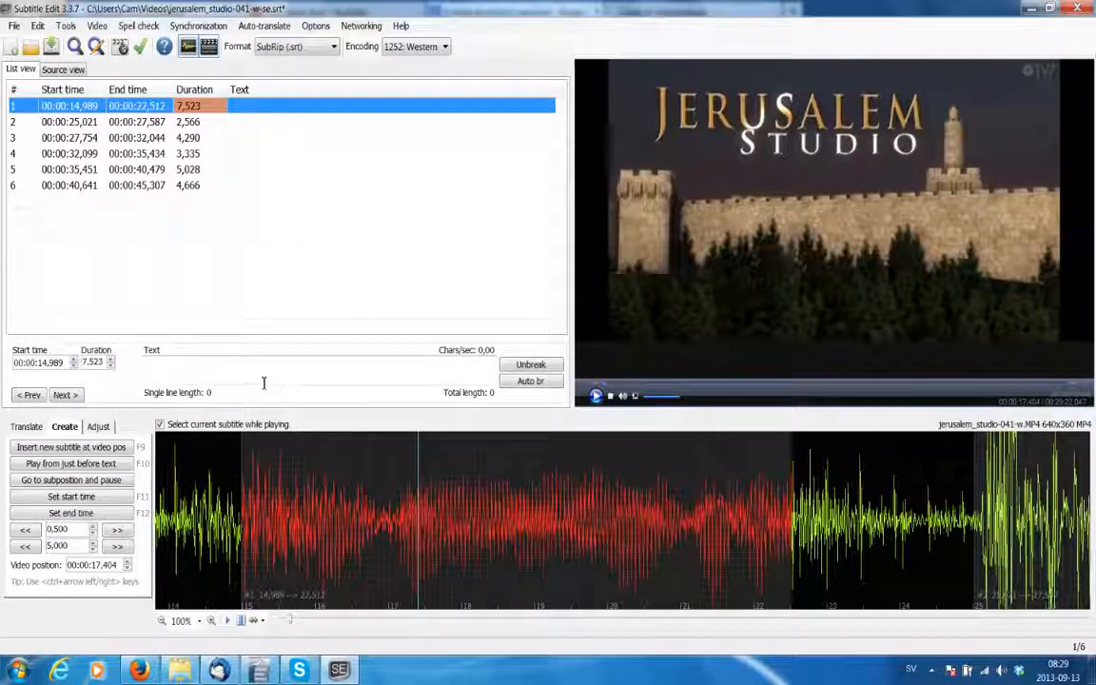
{"action": "left_click", "coordinate": [172, 369]}
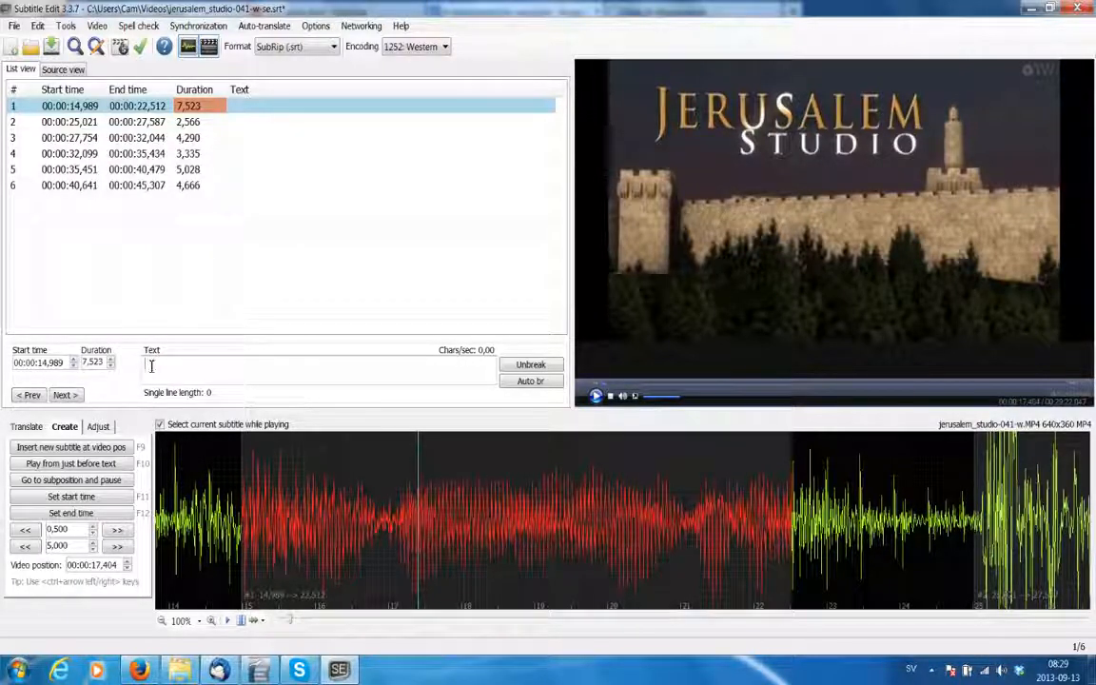
{"action": "type", "text": "Studio Jerusalem"}
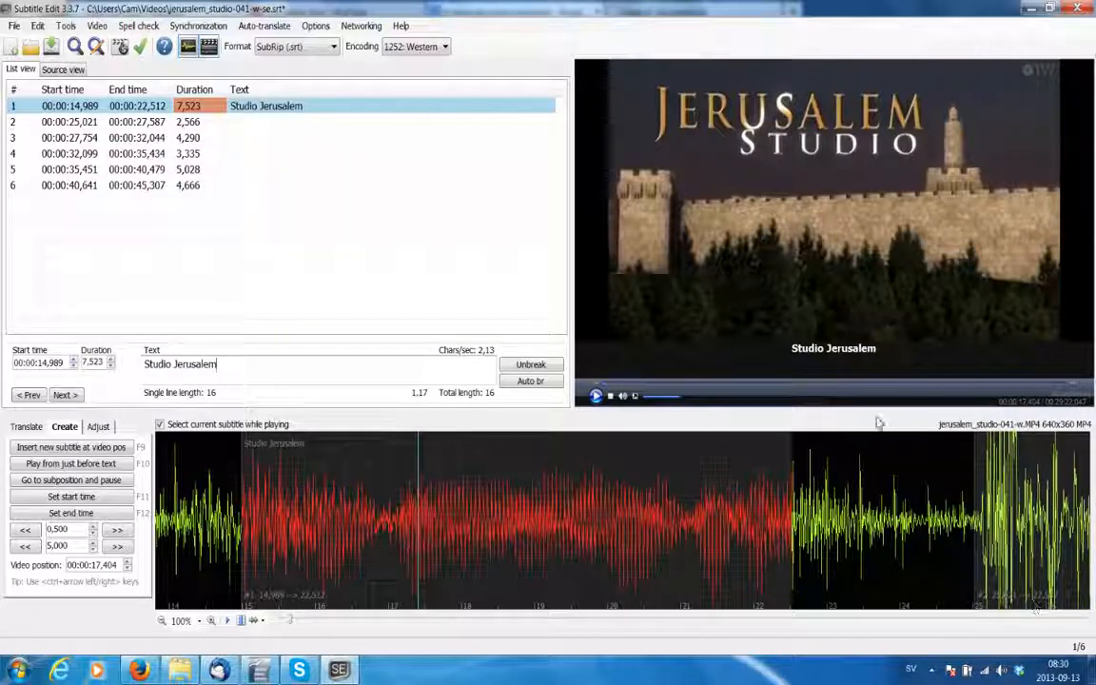
Select subtitle line 2, and jump the video to about 25.6 s and back to about 20.2 s in the waveform
{"action": "left_click", "coordinate": [75, 122]}
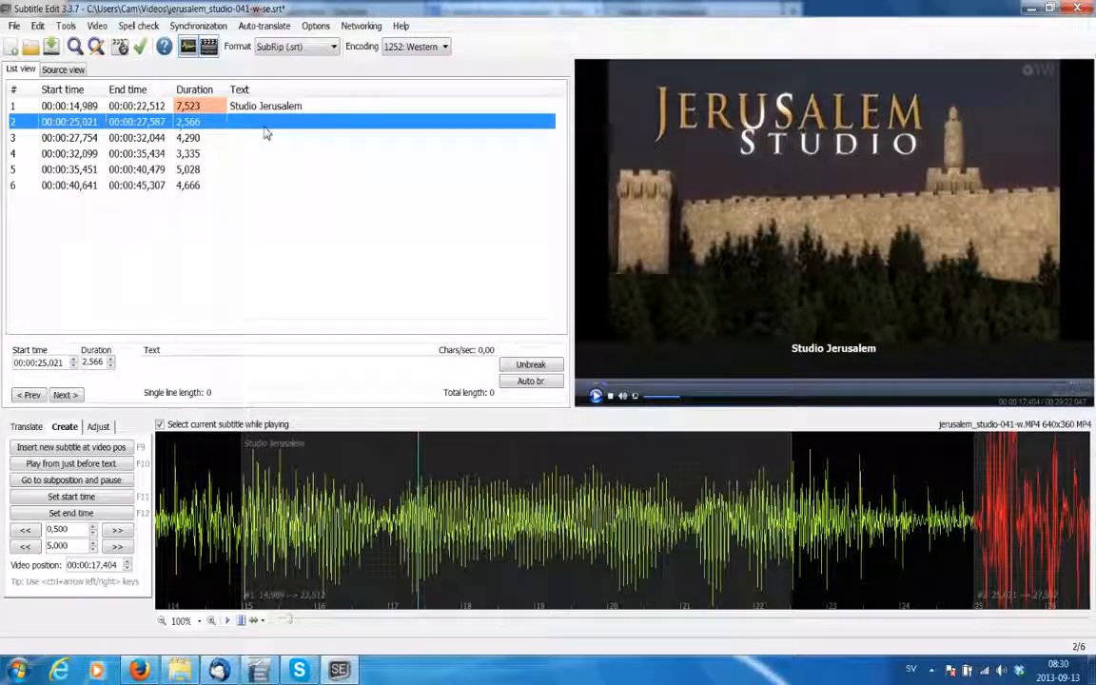
{"action": "left_click", "coordinate": [1026, 541]}
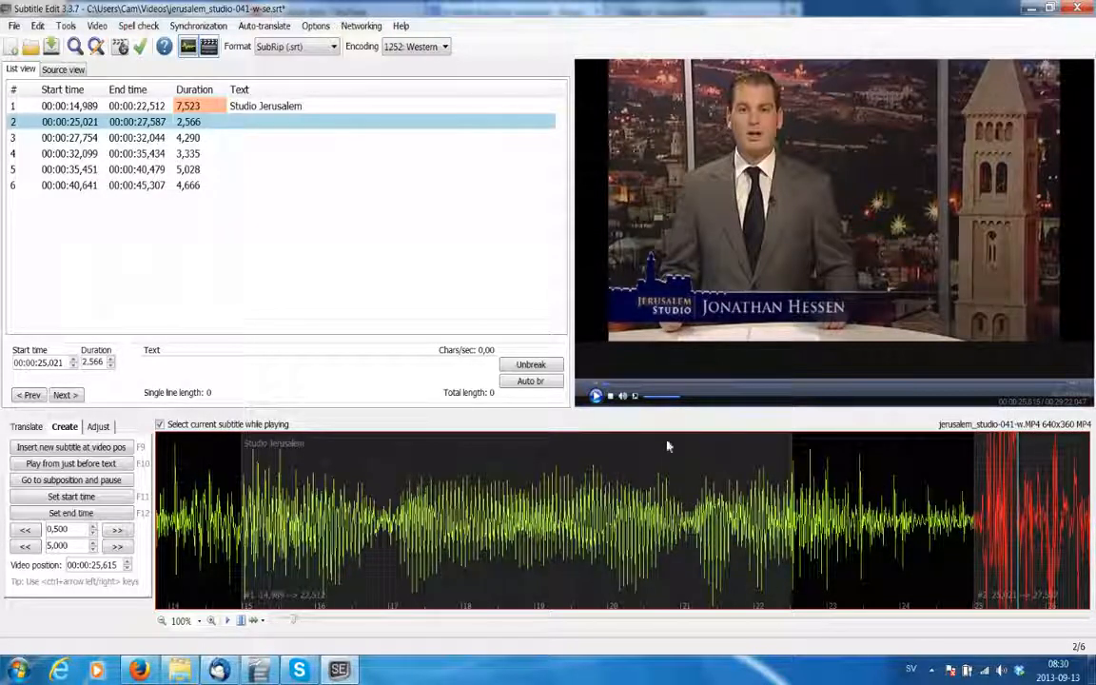
{"action": "left_click", "coordinate": [621, 459]}
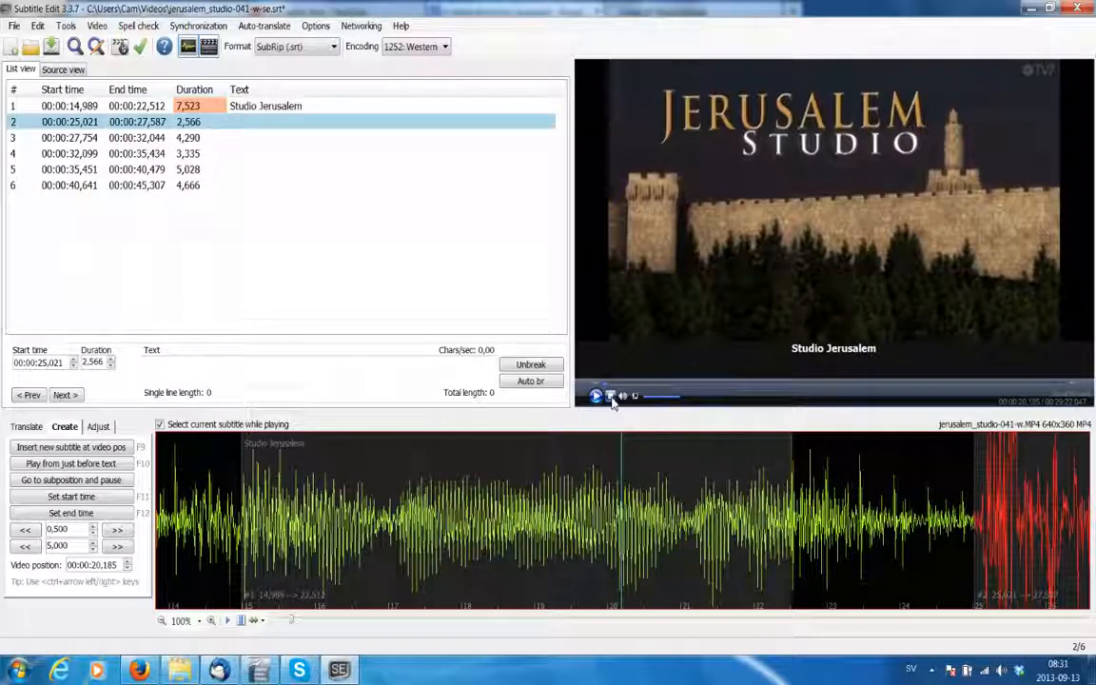
Return the video to the start, play it for about five seconds, and stop it
{"action": "left_click", "coordinate": [611, 398]}
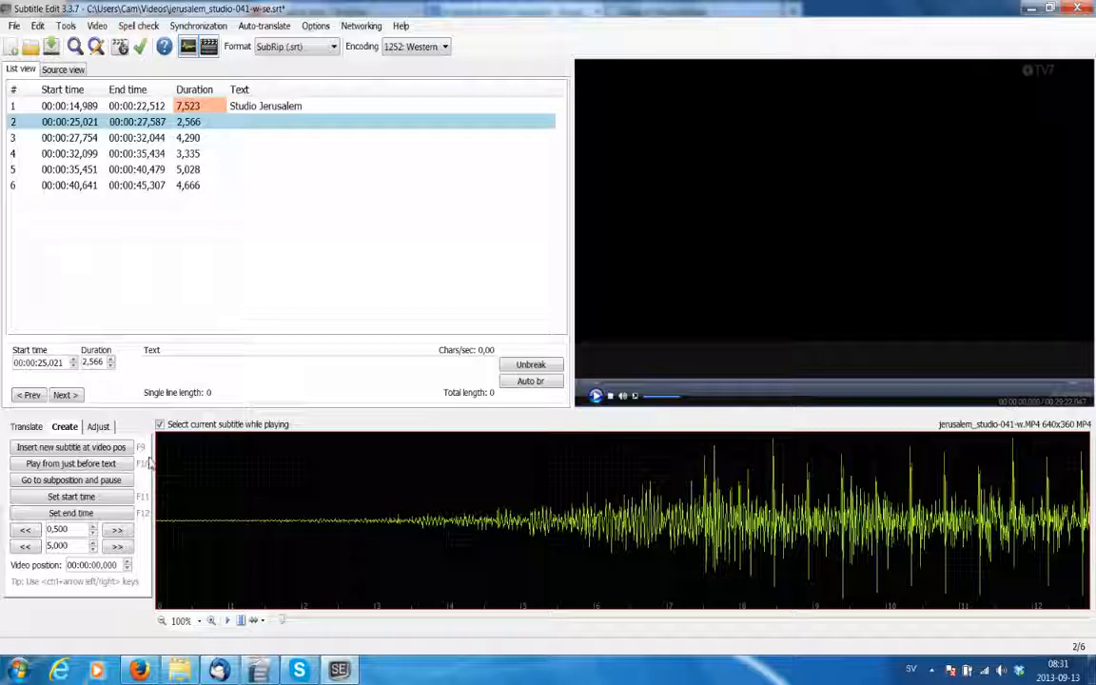
{"action": "left_click", "coordinate": [596, 397]}
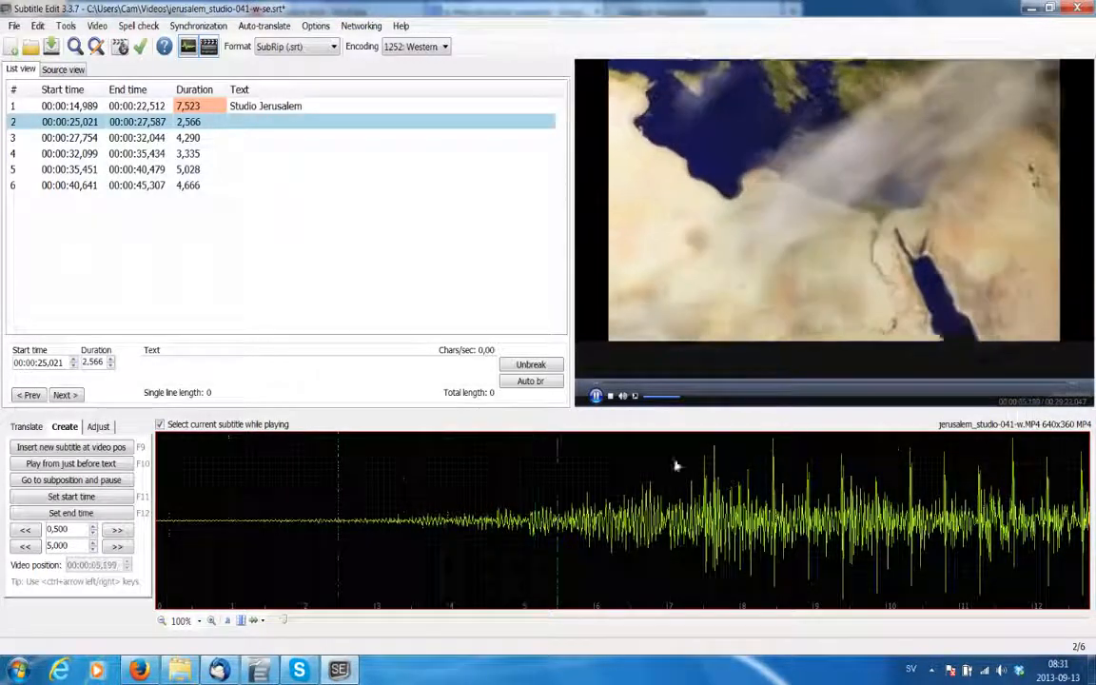
{"action": "left_click", "coordinate": [610, 397]}
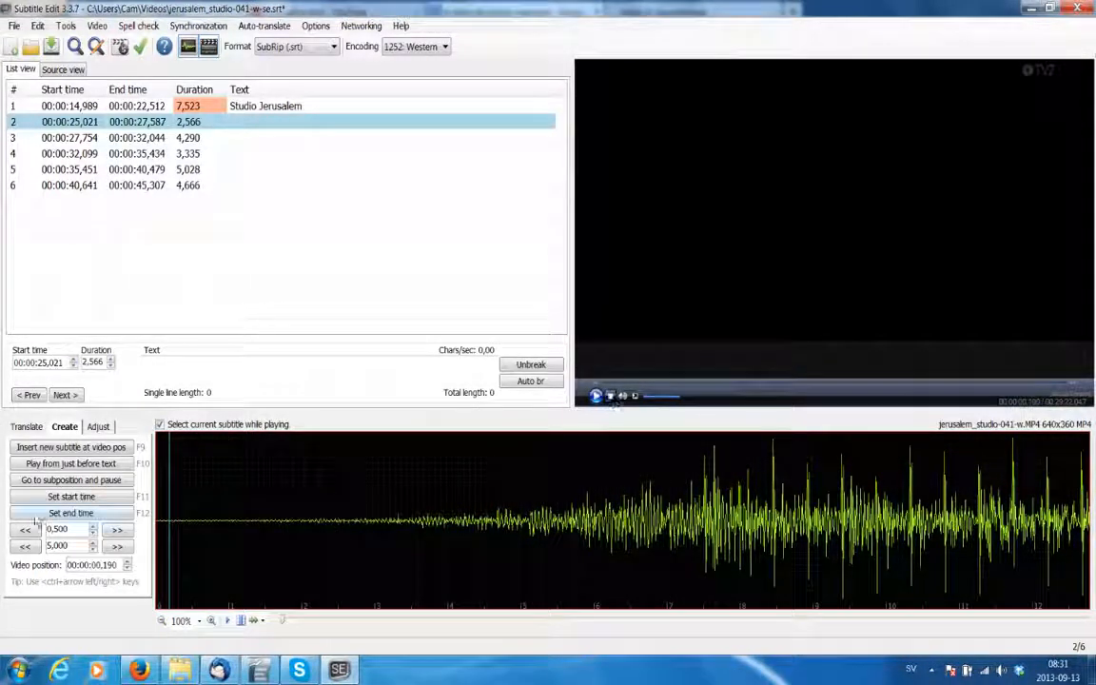
Advance the video in 5-second increments to about 15.2 s, and play subtitle 1 from its beginning, pausing at about 23 s
{"action": "left_click", "coordinate": [117, 546]}
{"action": "left_click", "coordinate": [117, 546]}
{"action": "left_click", "coordinate": [117, 546]}
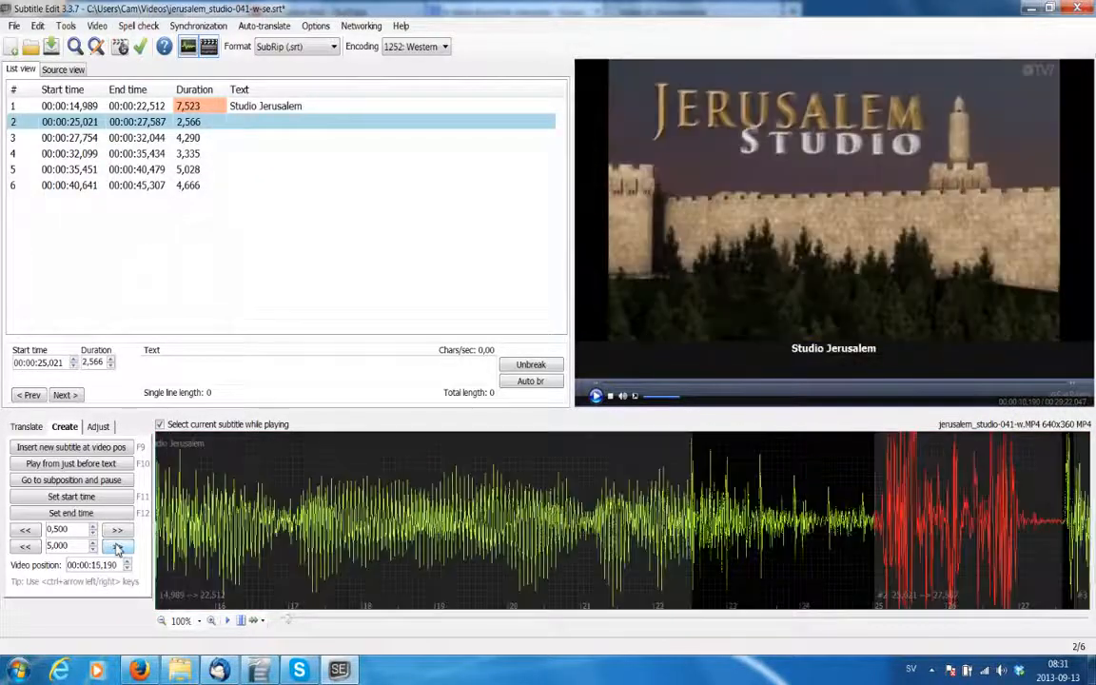
{"action": "double_click", "coordinate": [307, 106]}
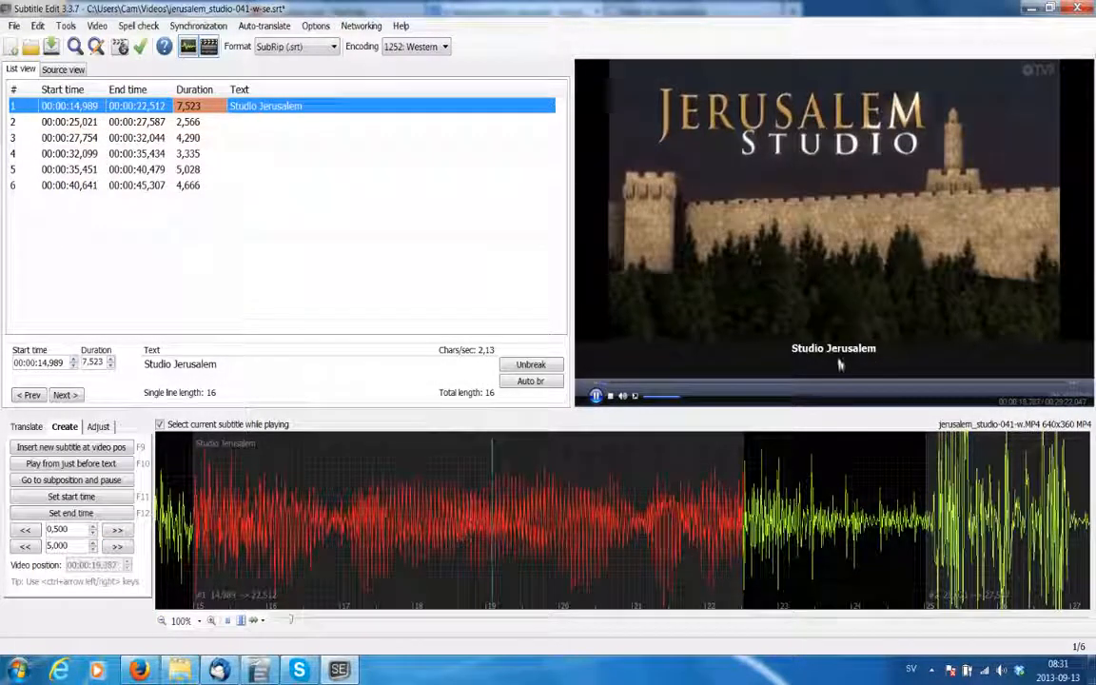
{"action": "left_click", "coordinate": [596, 395]}
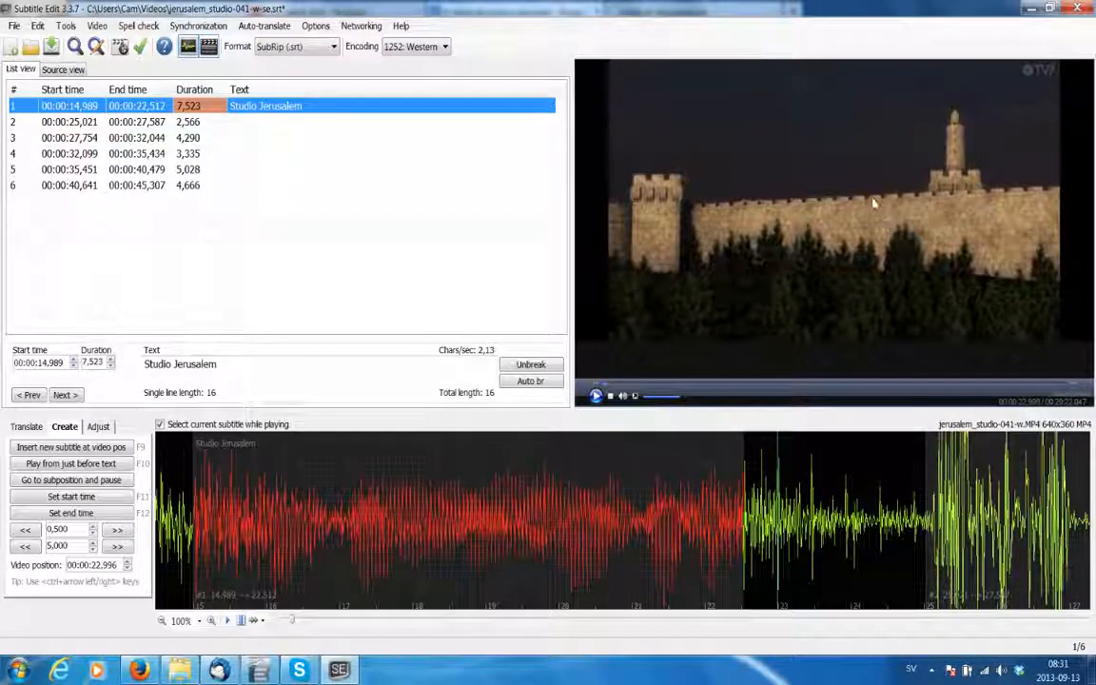
Shorten subtitle 1 in the waveform to end at 00:00:22,447, and play the video from about 21.9 s to 23.1 s
{"action": "left_click", "coordinate": [744, 458]}
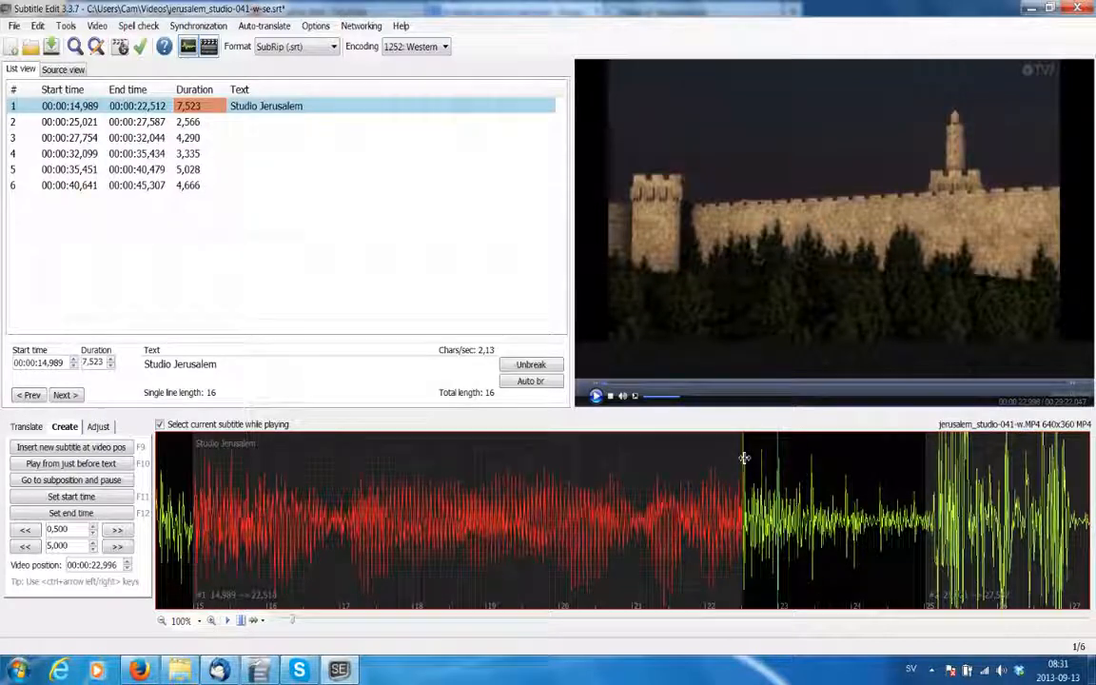
{"action": "left_click_drag", "start_coordinate": [744, 458], "coordinate": [740, 461]}
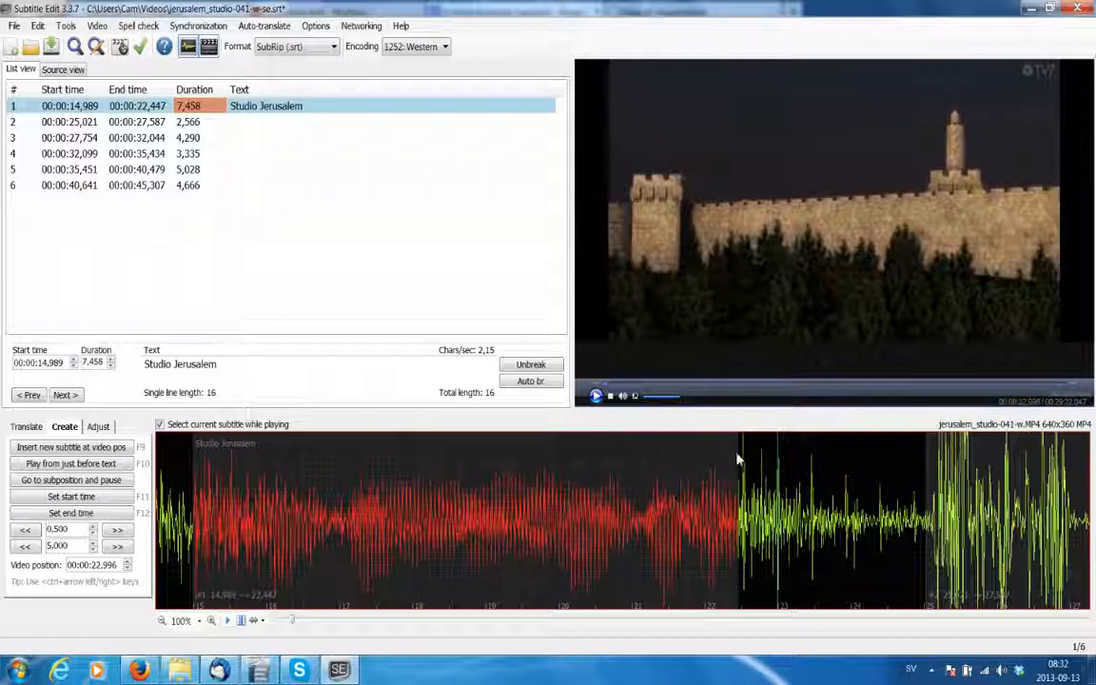
{"action": "left_click", "coordinate": [695, 458]}
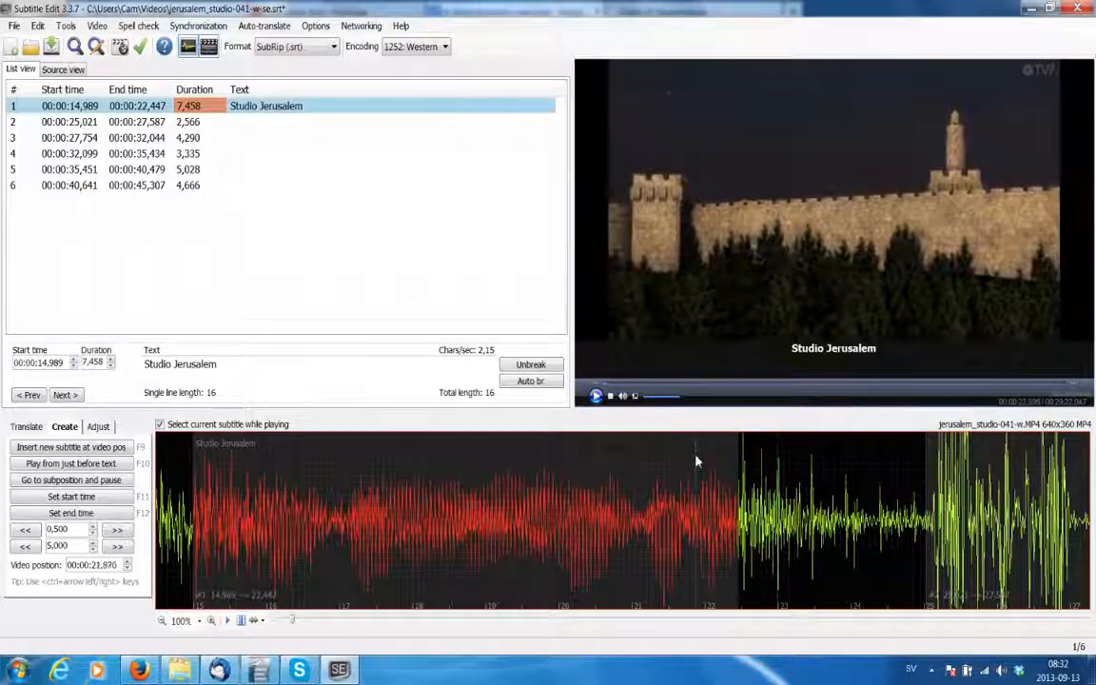
{"action": "left_click", "coordinate": [596, 396]}
{"action": "left_click", "coordinate": [596, 397]}
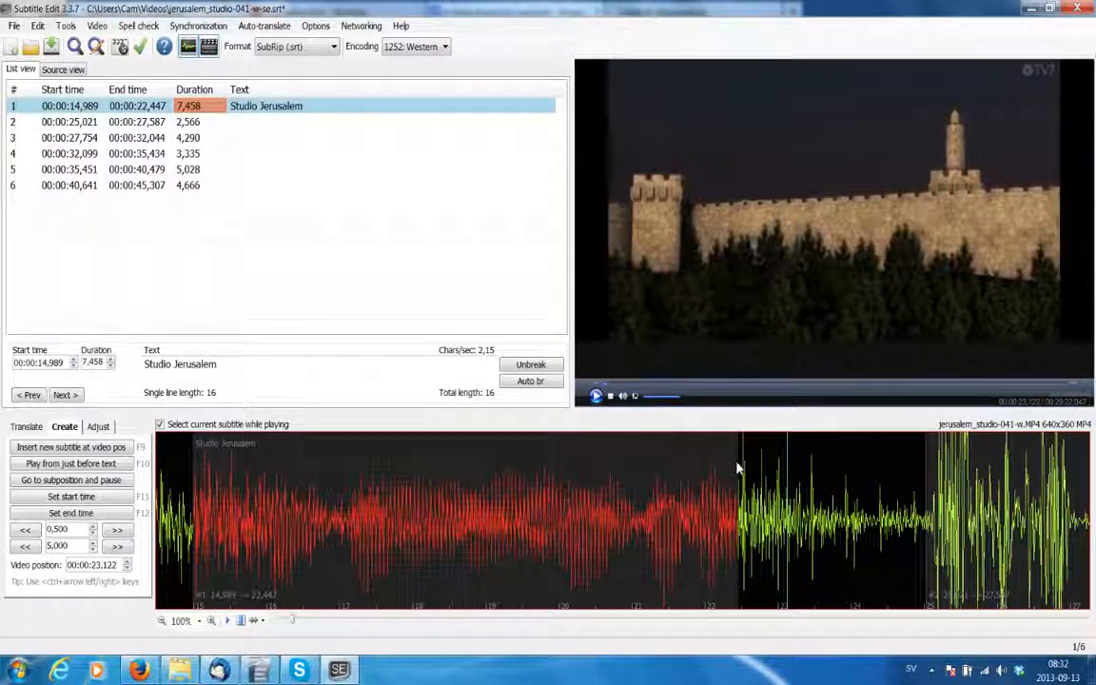
Shorten subtitle 1 in the waveform to end at 00:00:22,377, and play the video from about 21.8 s to 27.2 s
{"action": "left_click", "coordinate": [689, 461]}
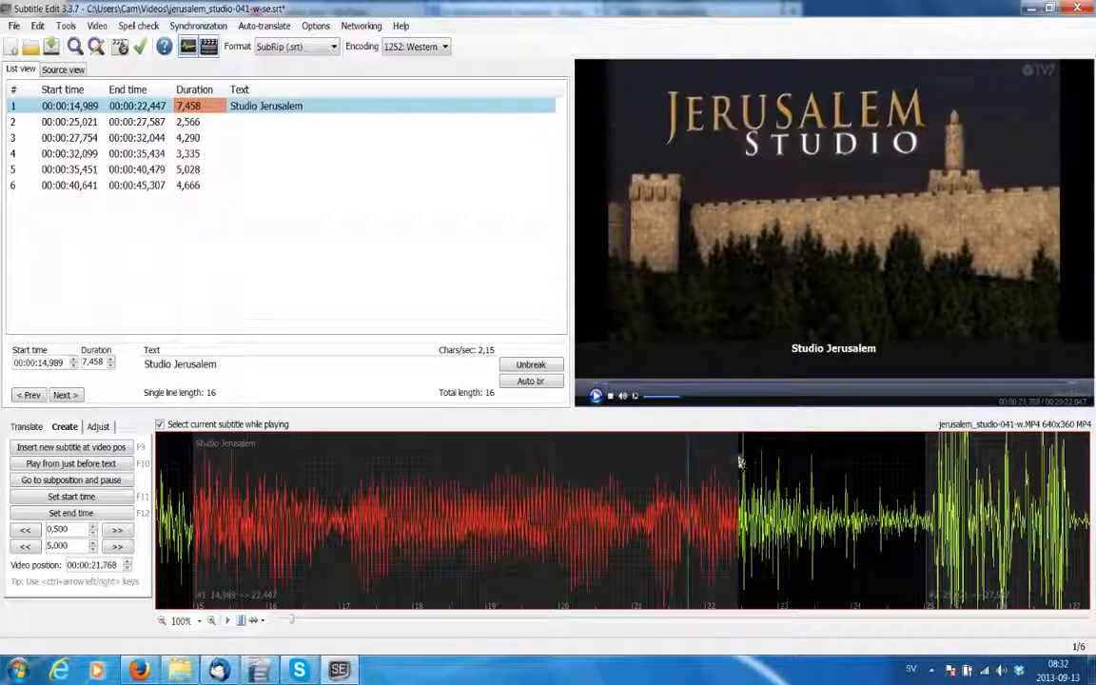
{"action": "left_click_drag", "start_coordinate": [740, 463], "coordinate": [734, 463]}
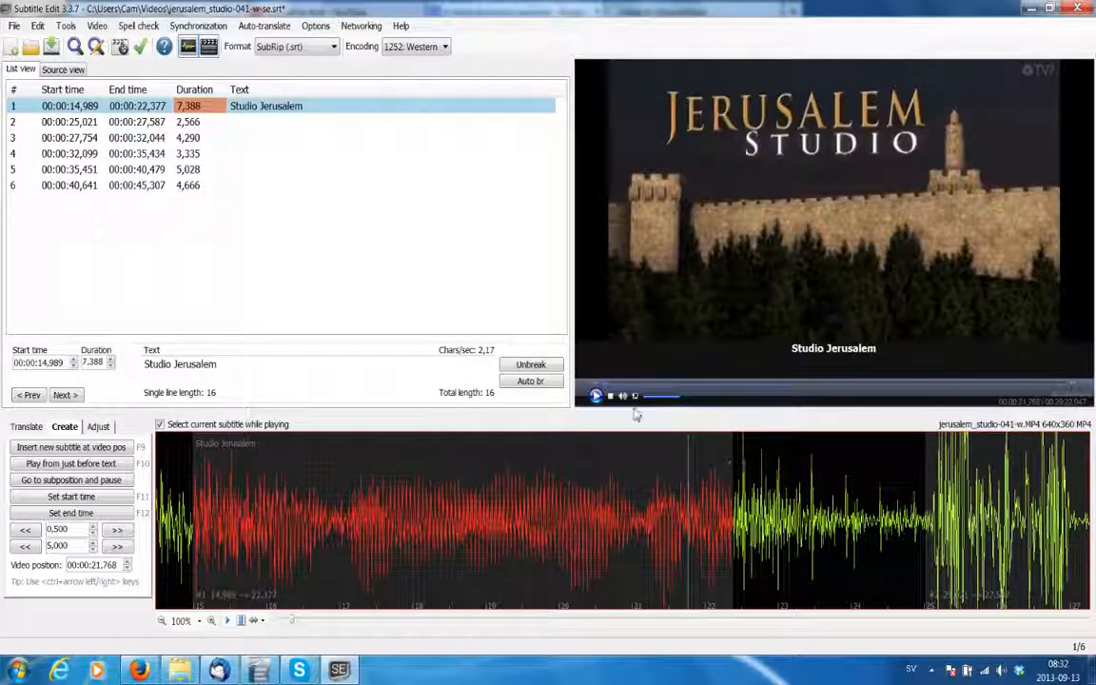
{"action": "left_click", "coordinate": [596, 398]}
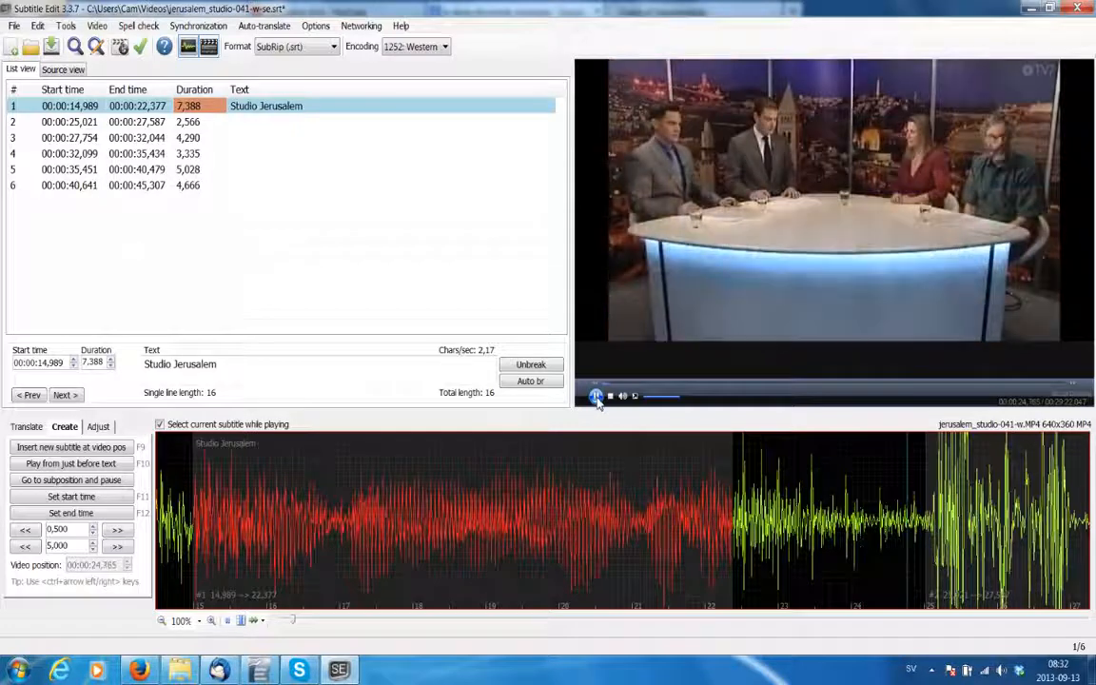
{"action": "left_click", "coordinate": [596, 396]}
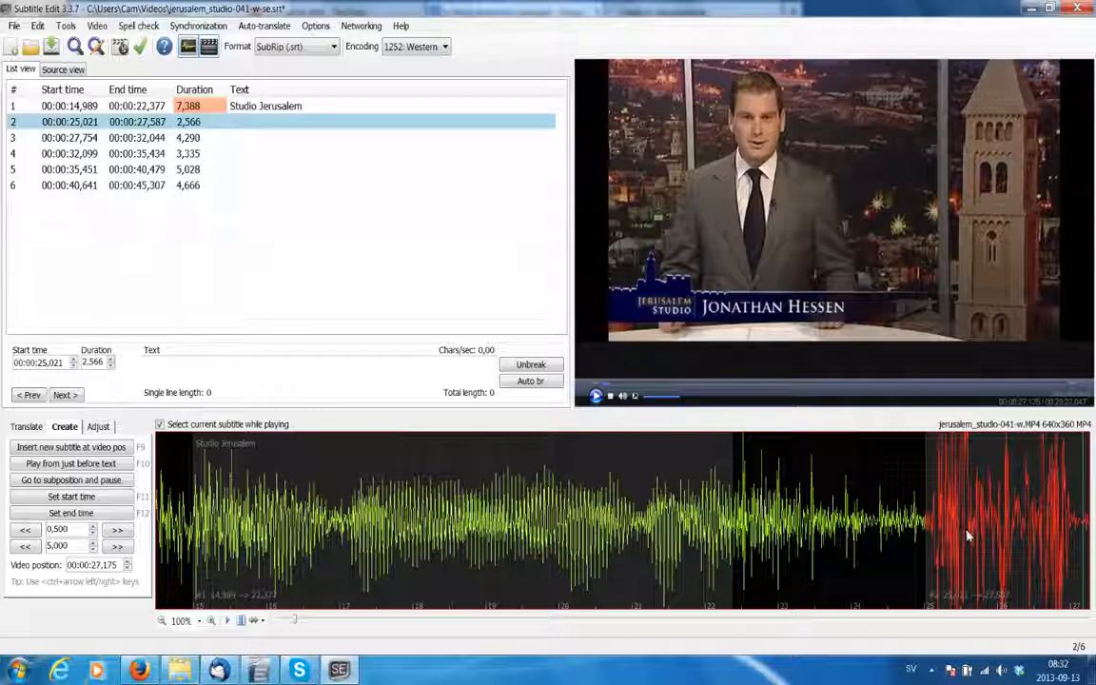
Enter "Shalom och välkomna till Studio Jerusalem" as the text of subtitle 2
{"action": "left_click", "coordinate": [290, 153]}
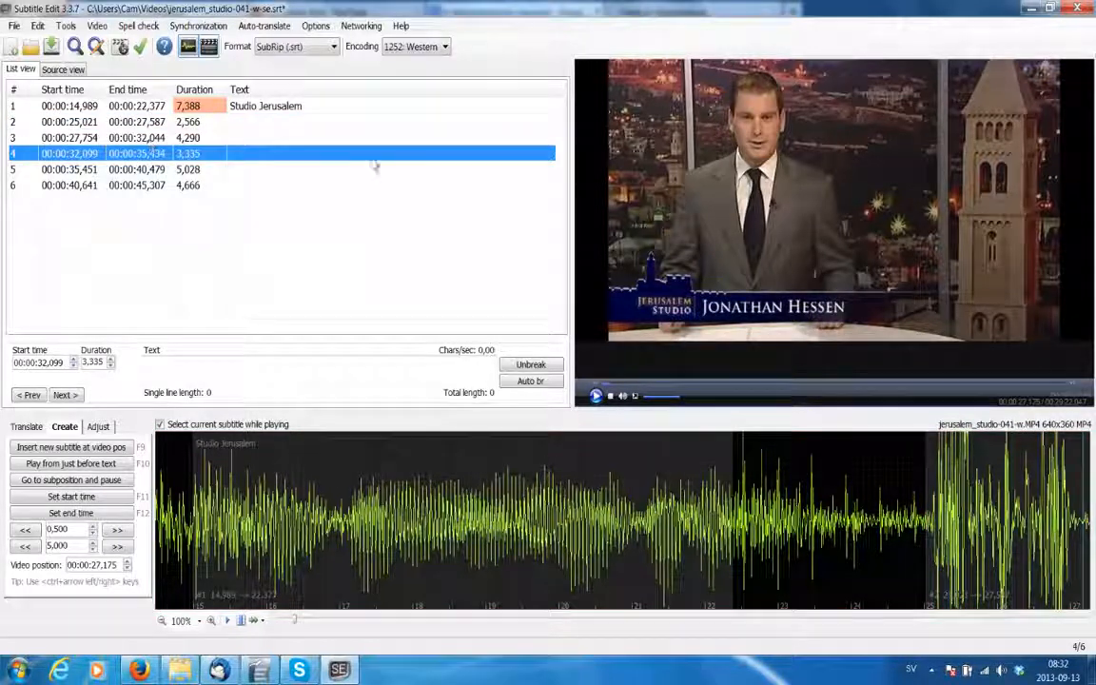
{"action": "left_click", "coordinate": [285, 120]}
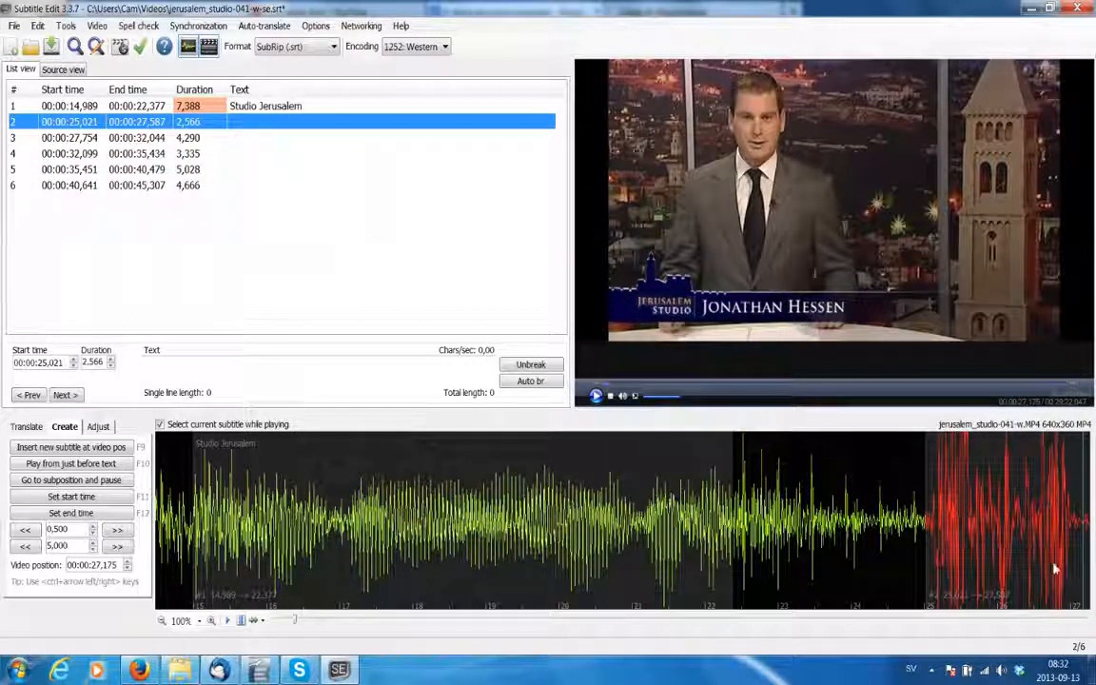
{"action": "left_click", "coordinate": [206, 364]}
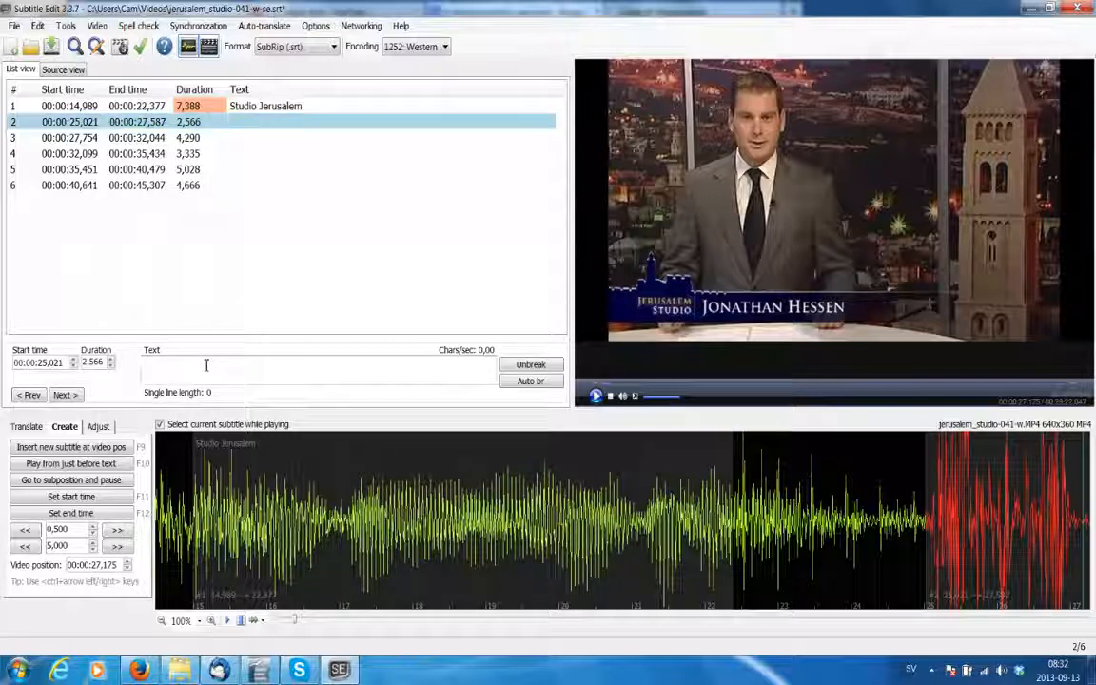
{"action": "type", "text": "Shalom "}
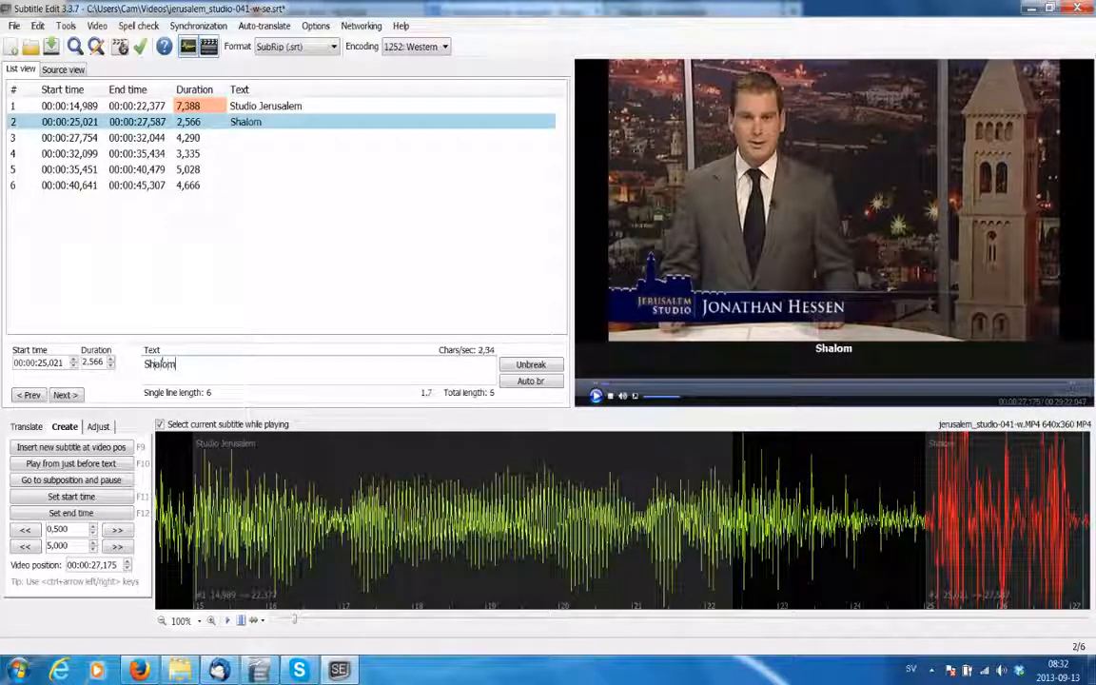
{"action": "type", "text": "och vä"}
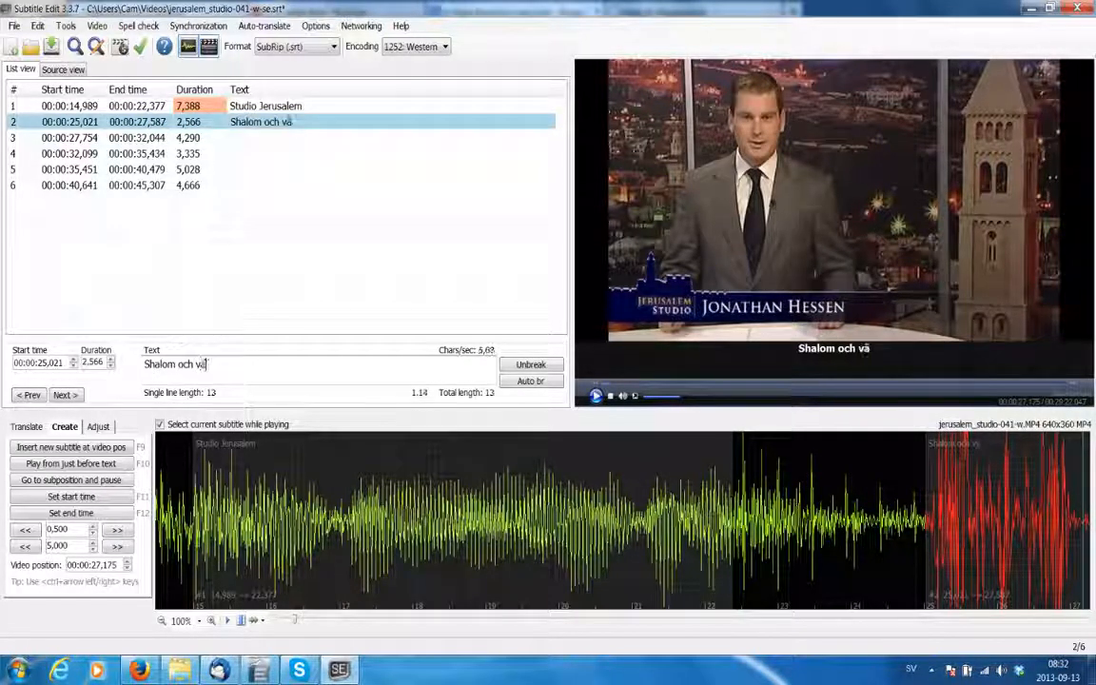
{"action": "type", "text": "lkomna till S"}
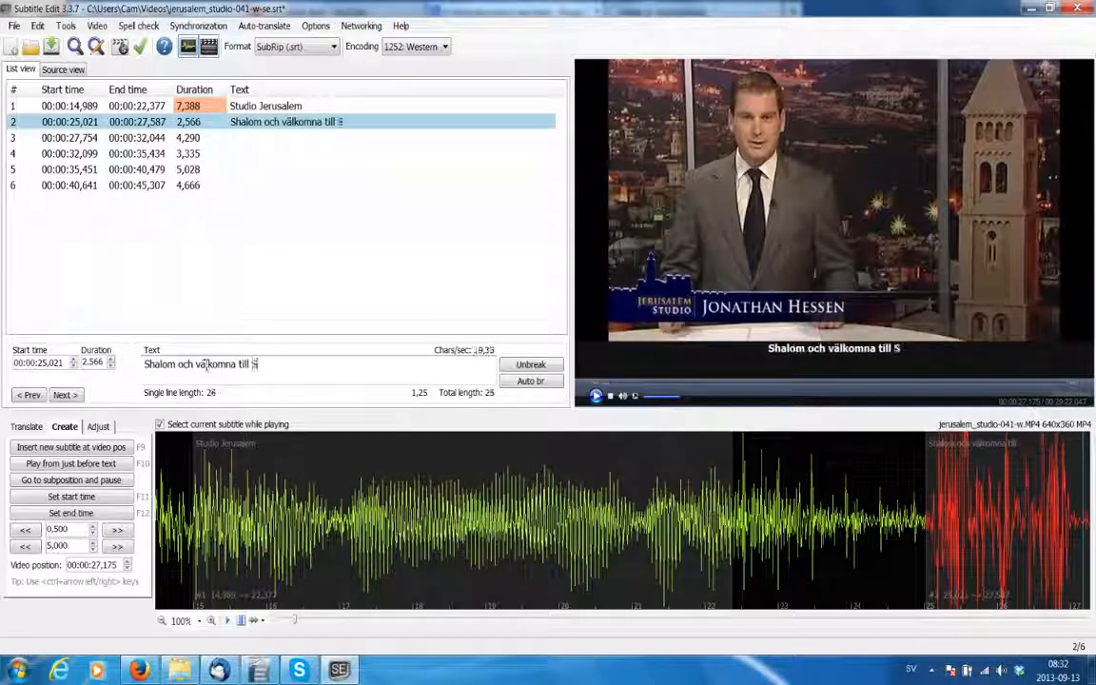
{"action": "type", "text": "tudi"}
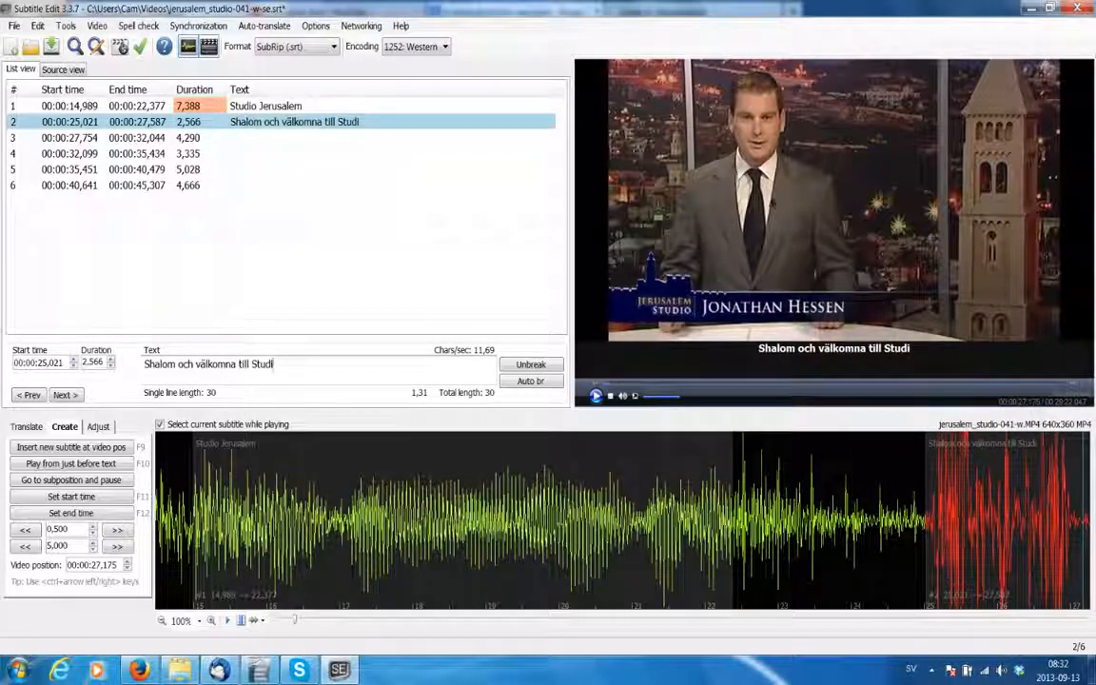
{"action": "type", "text": "o Jerusalem"}
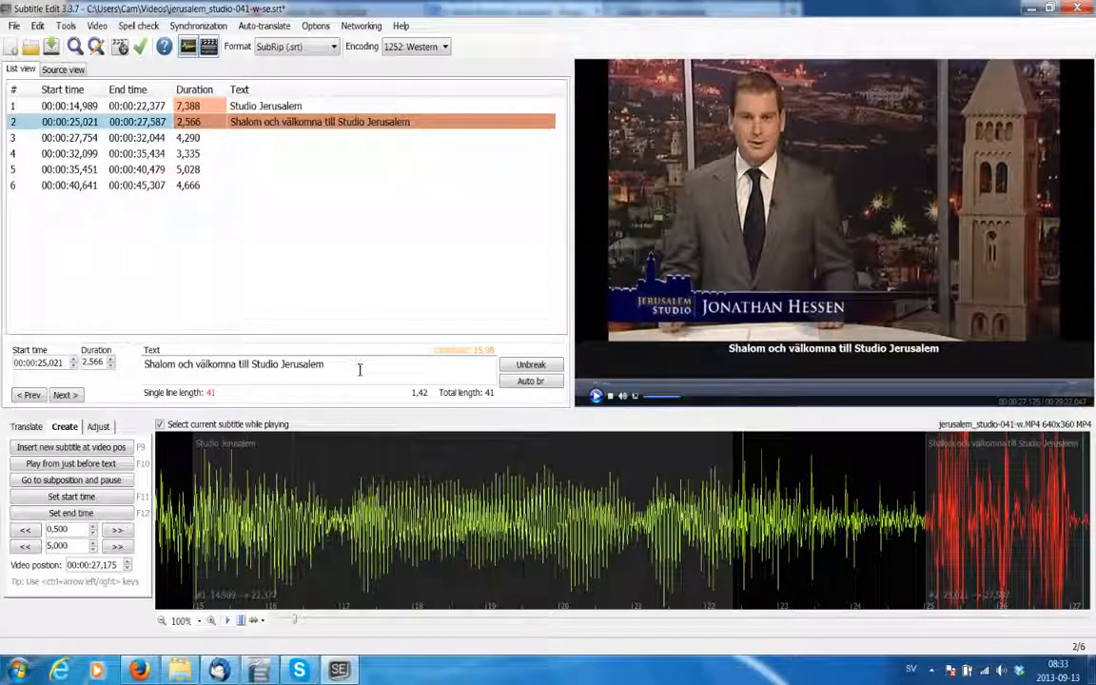
Append random filler text to subtitle 2 to exceed the line length limit, and delete the filler
{"action": "type", "text": "aisdhaö  s"}
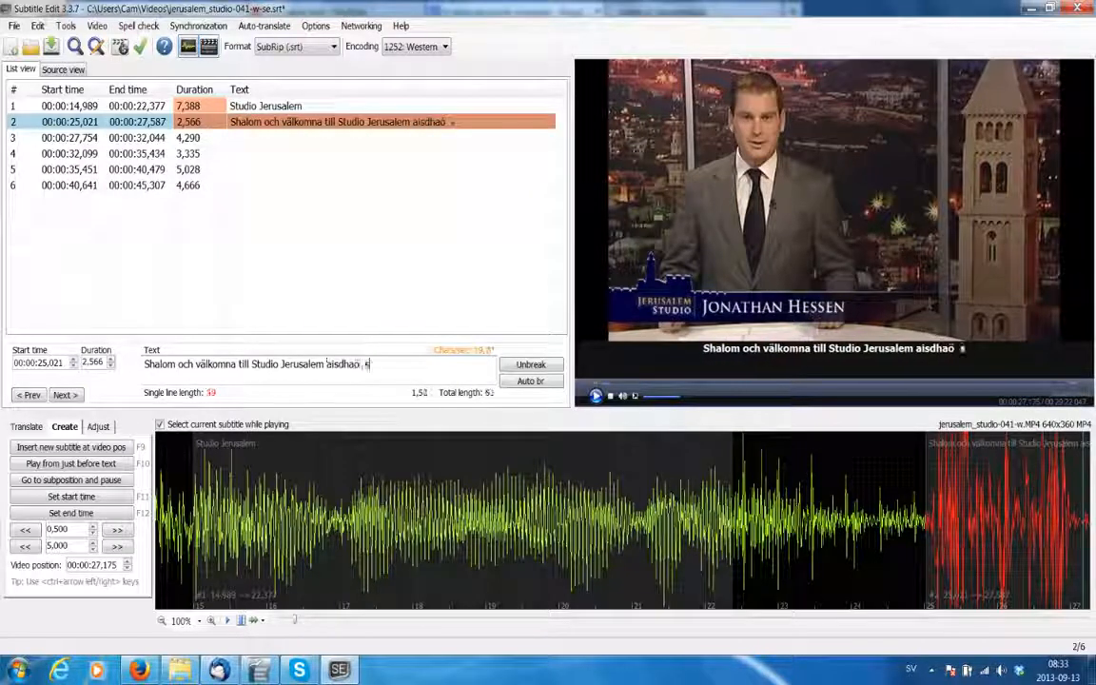
{"action": "type", "text": "dfnsd fsf sdfdf"}
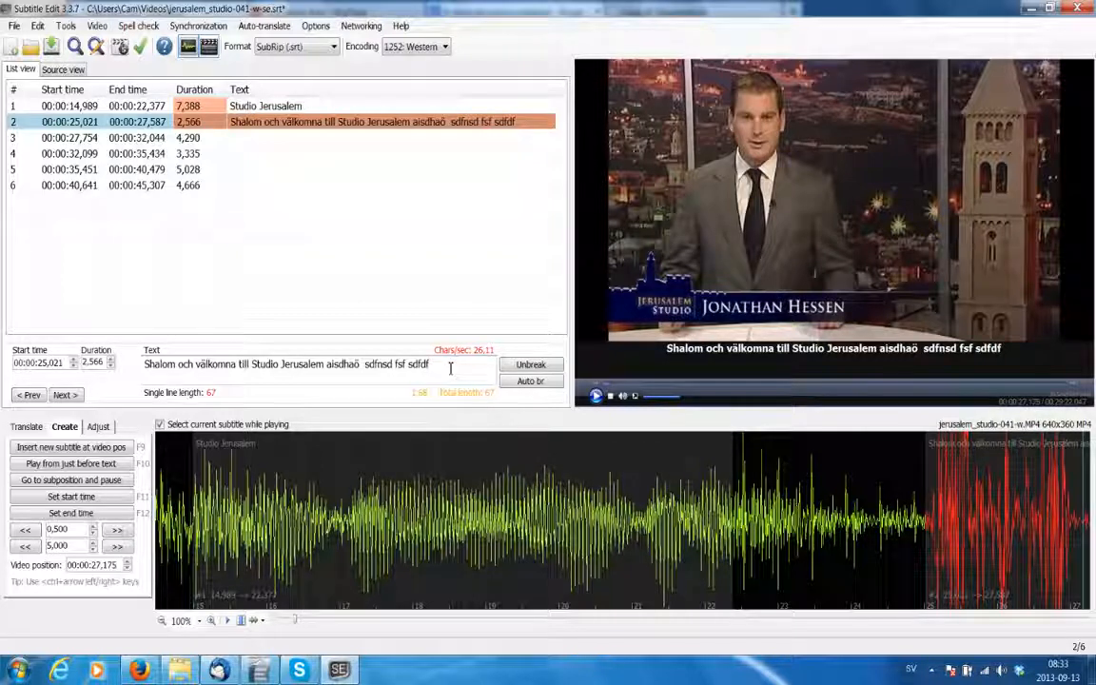
{"action": "type", "text": "dfgdfgdgg"}
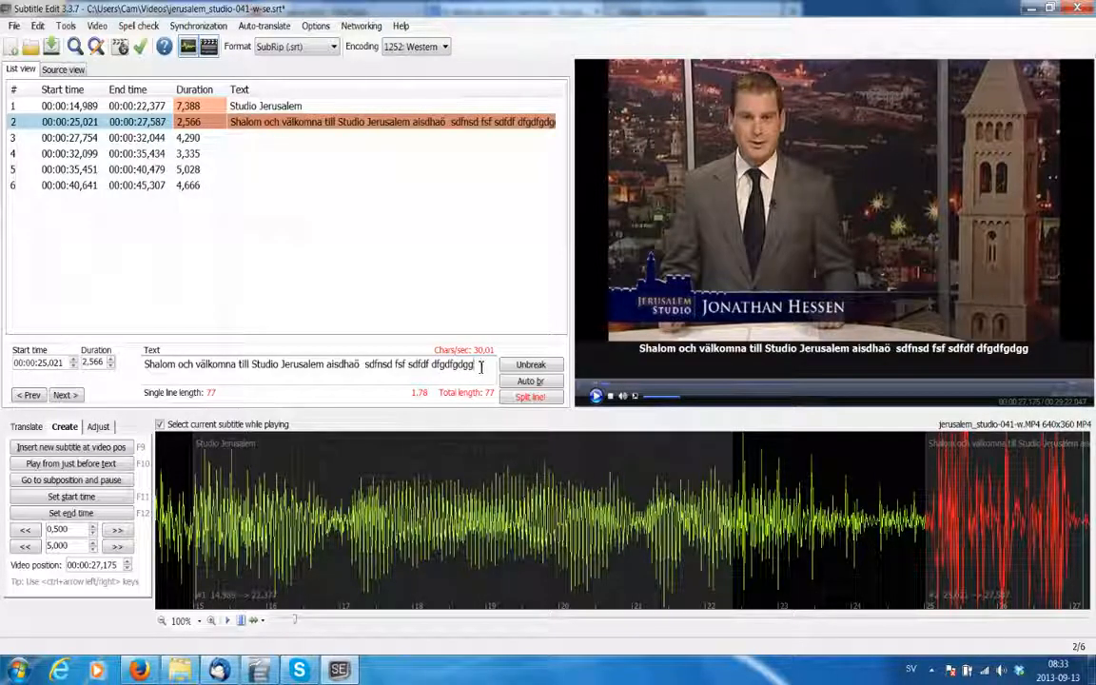
{"action": "left_click_drag", "start_coordinate": [482, 367], "coordinate": [328, 373]}
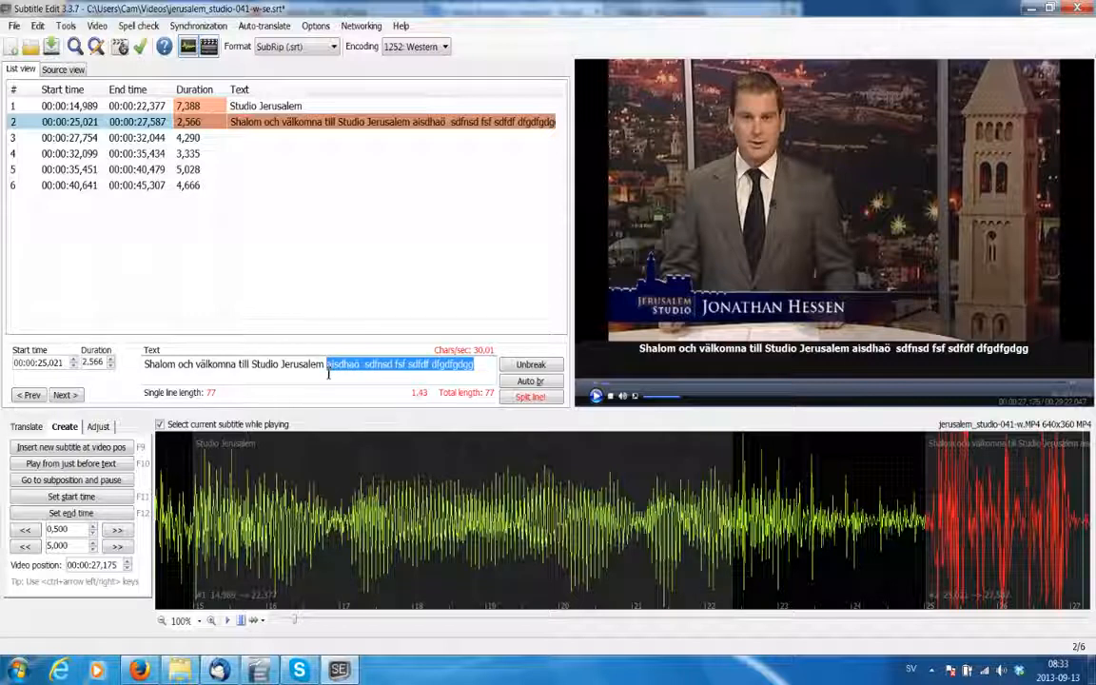
{"action": "key", "text": "Delete"}
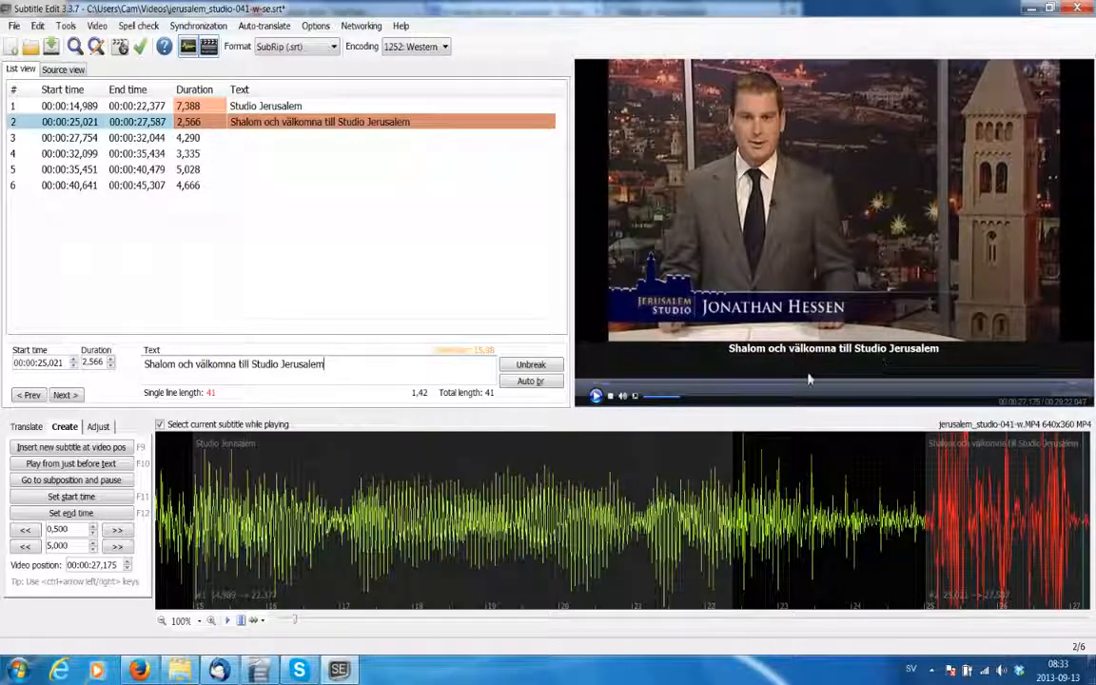
Automatically break subtitle 2 into two lines, and adjust its start in the waveform to 00:00:25,010
{"action": "left_click", "coordinate": [528, 383]}
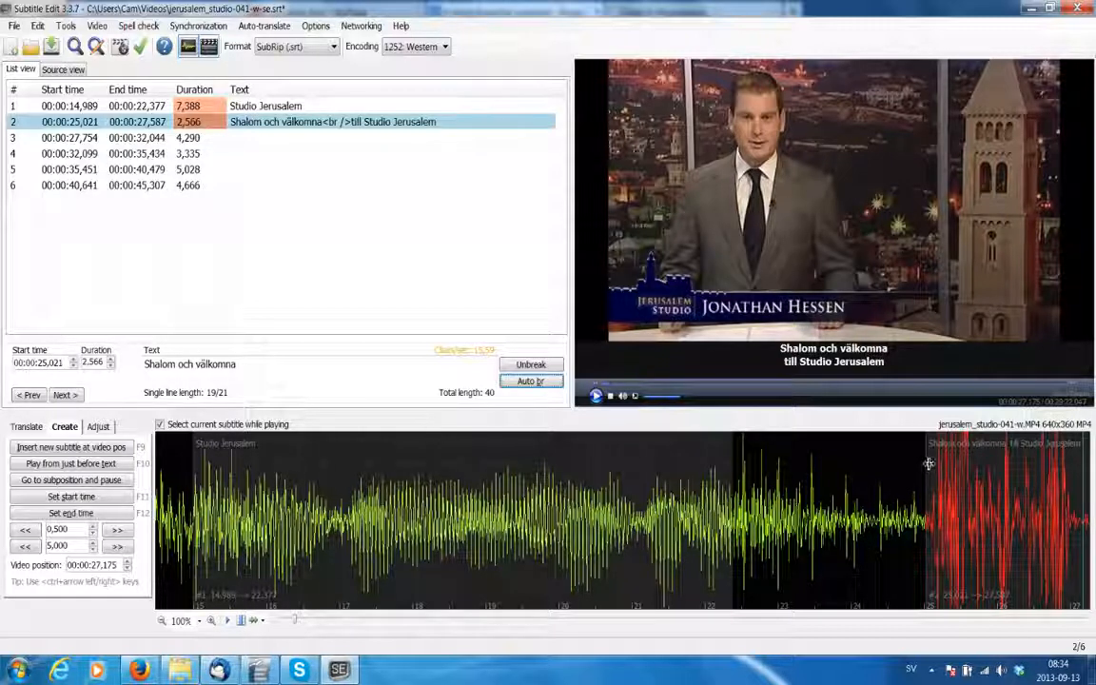
{"action": "left_click_drag", "start_coordinate": [928, 463], "coordinate": [924, 476]}
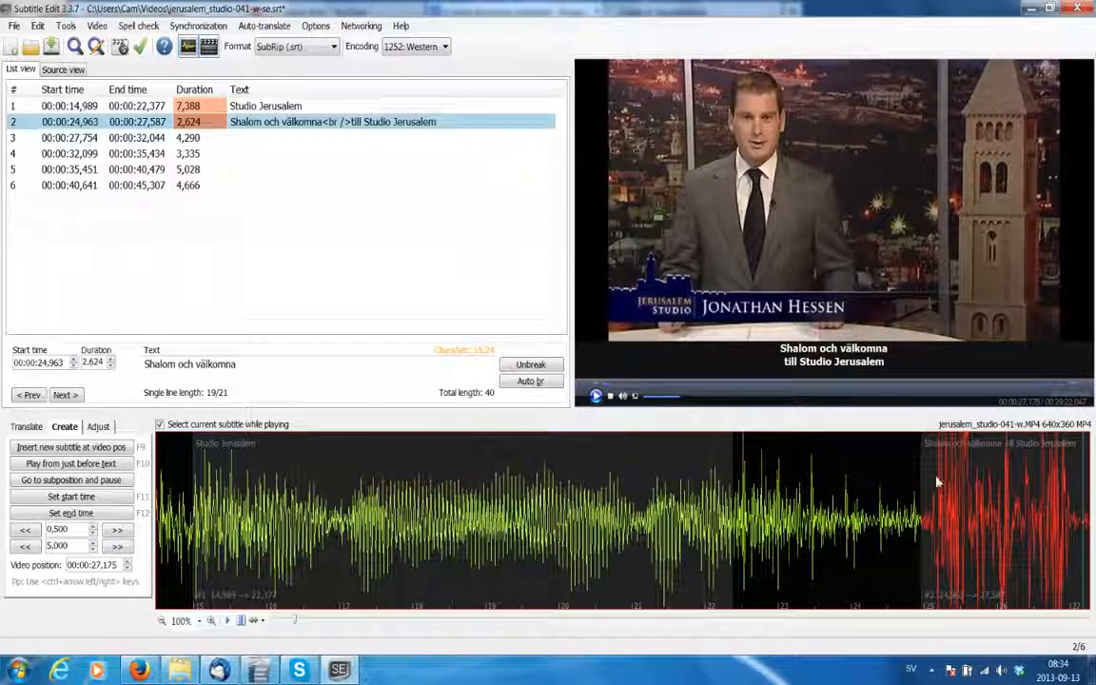
{"action": "left_click_drag", "start_coordinate": [923, 475], "coordinate": [885, 483]}
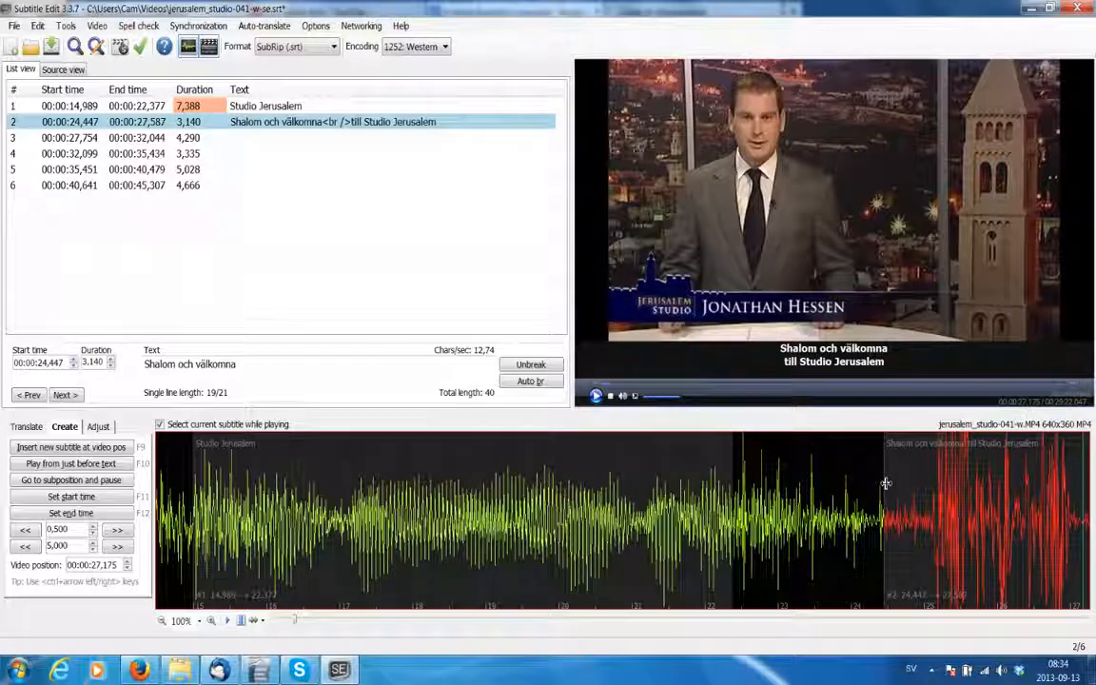
{"action": "left_click_drag", "start_coordinate": [885, 483], "coordinate": [897, 482]}
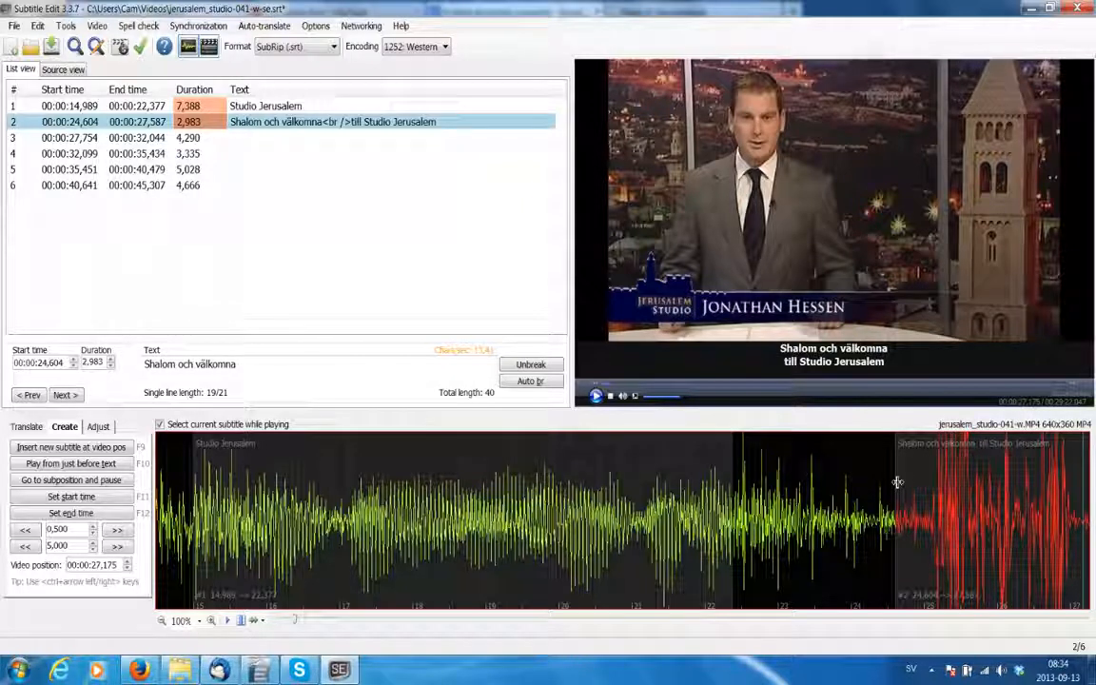
{"action": "left_click_drag", "start_coordinate": [896, 482], "coordinate": [927, 484]}
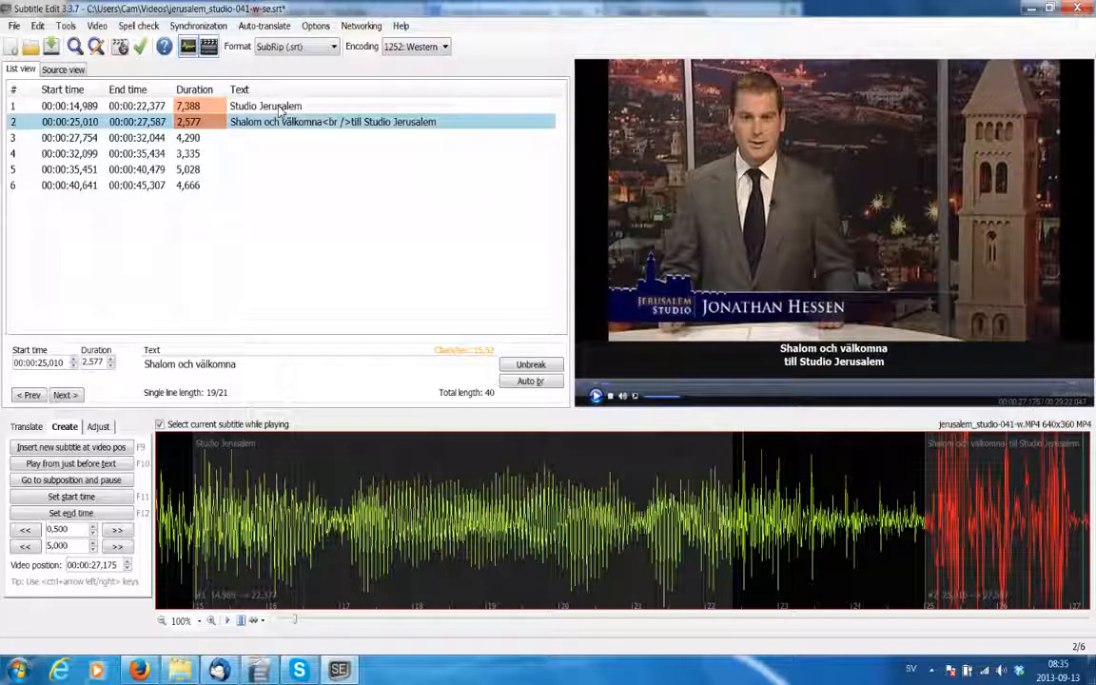
Play the video to about 32.2 s, and enter "Ända sedan fredsavtalet mellan Israel och Egytpen år 1979 -" as the text of subtitle 3
{"action": "double_click", "coordinate": [309, 113]}
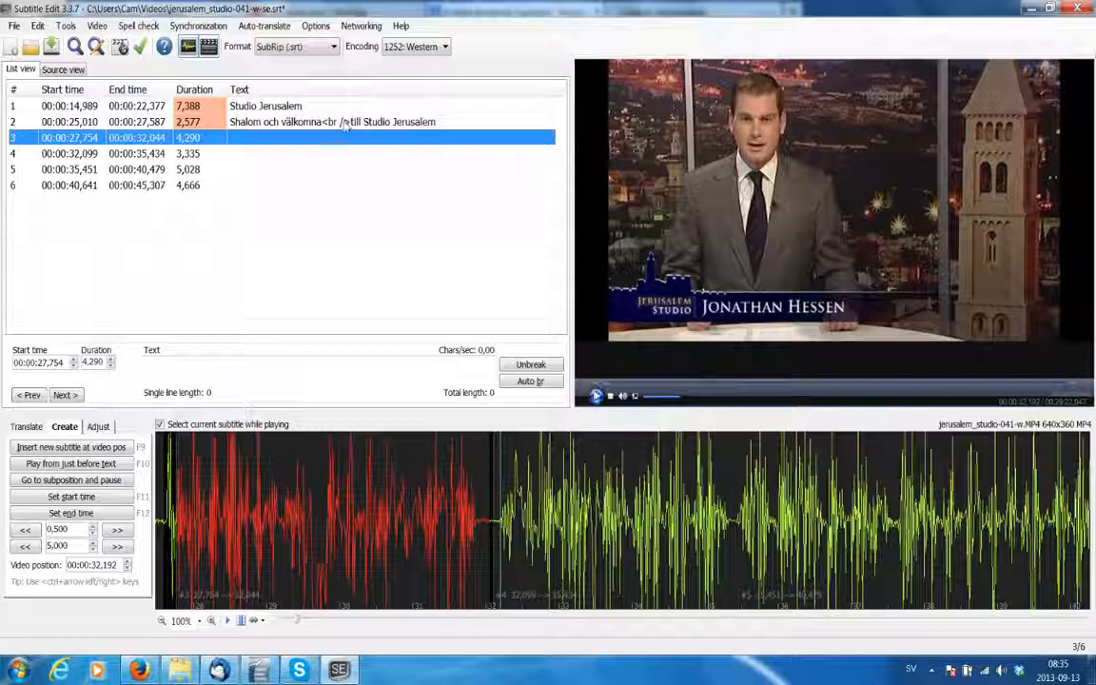
{"action": "left_click", "coordinate": [248, 157]}
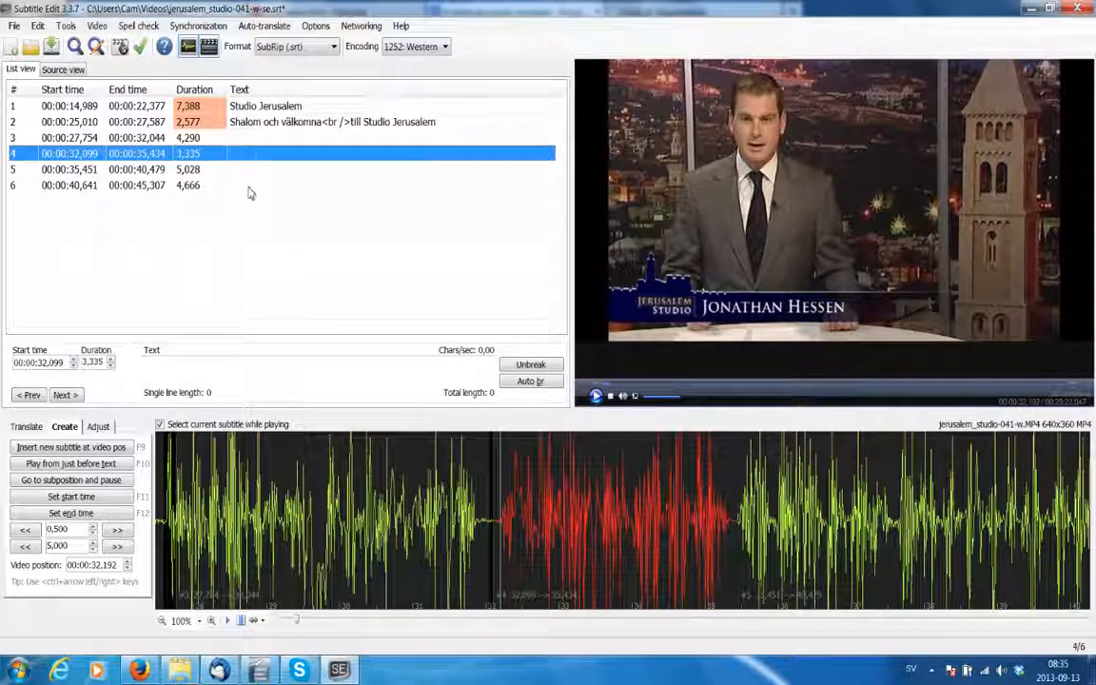
{"action": "left_click", "coordinate": [252, 138]}
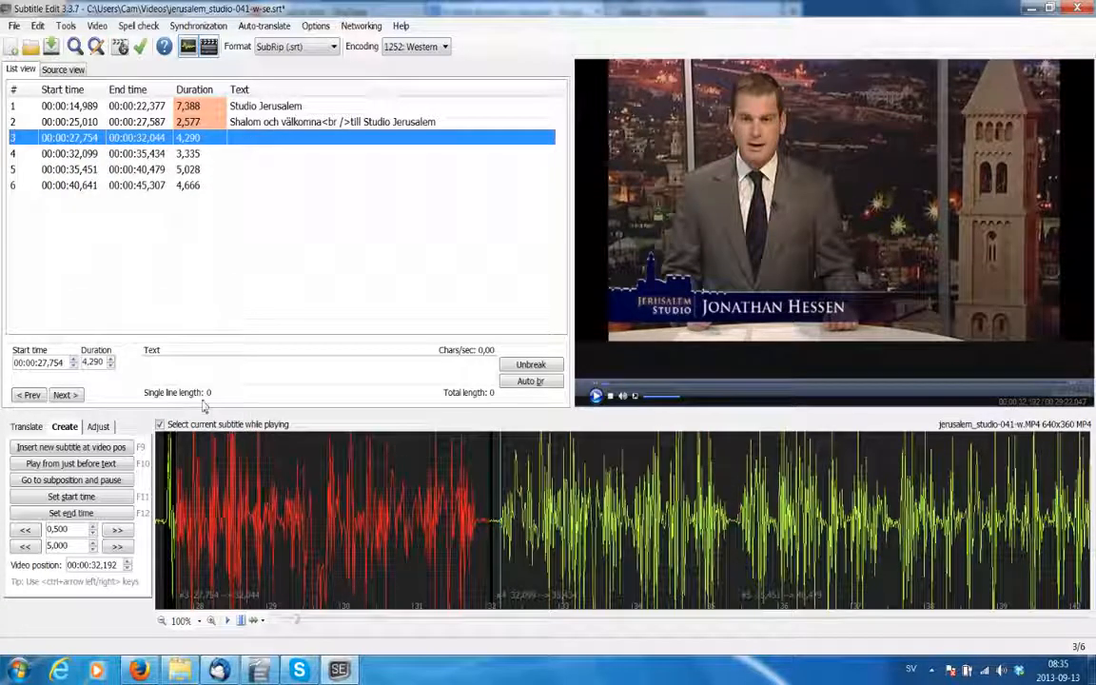
{"action": "left_click", "coordinate": [195, 371]}
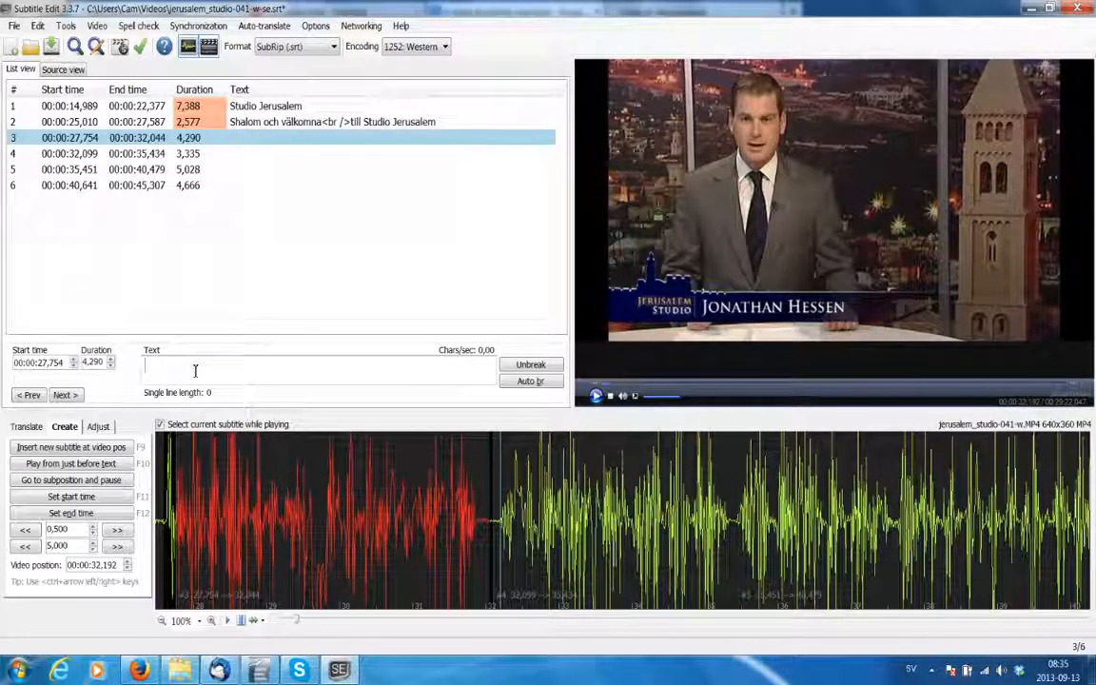
{"action": "type", "text": "Ä"}
{"action": "type", "text": "da"}
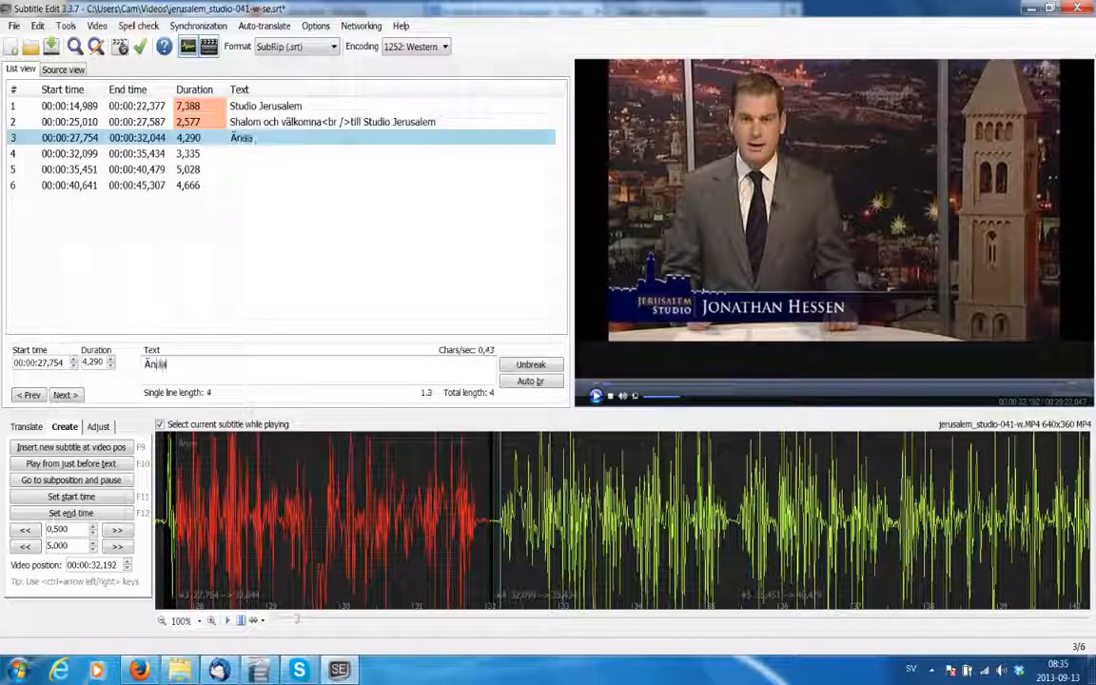
{"action": "type", "text": " sedan "}
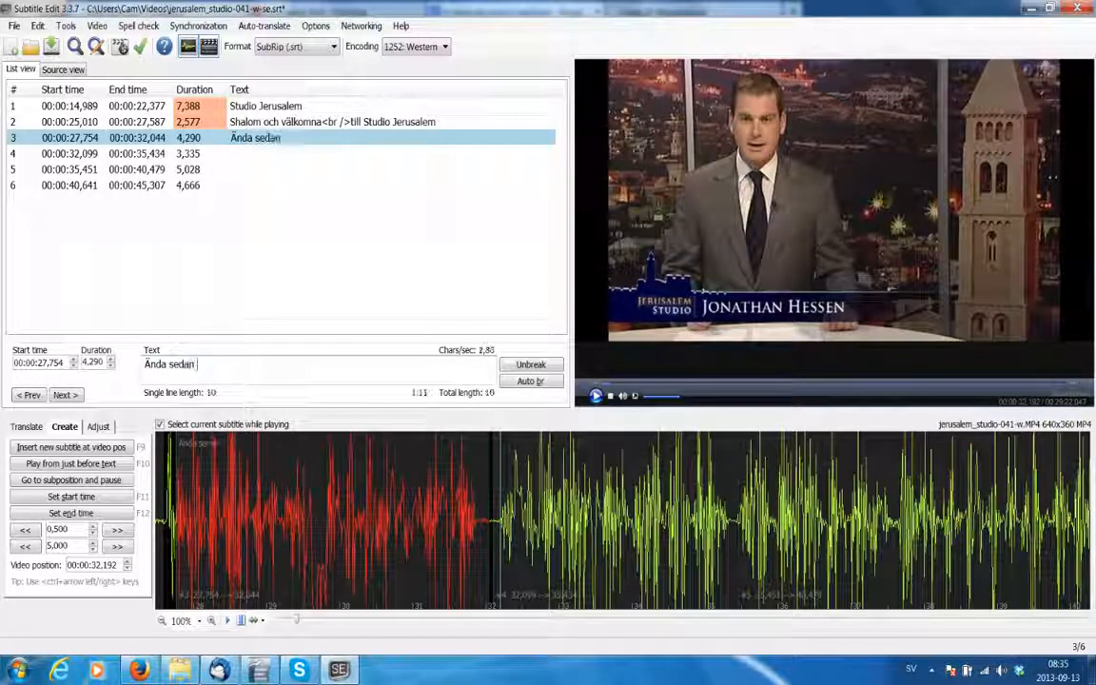
{"action": "type", "text": "fredsavtalet"}
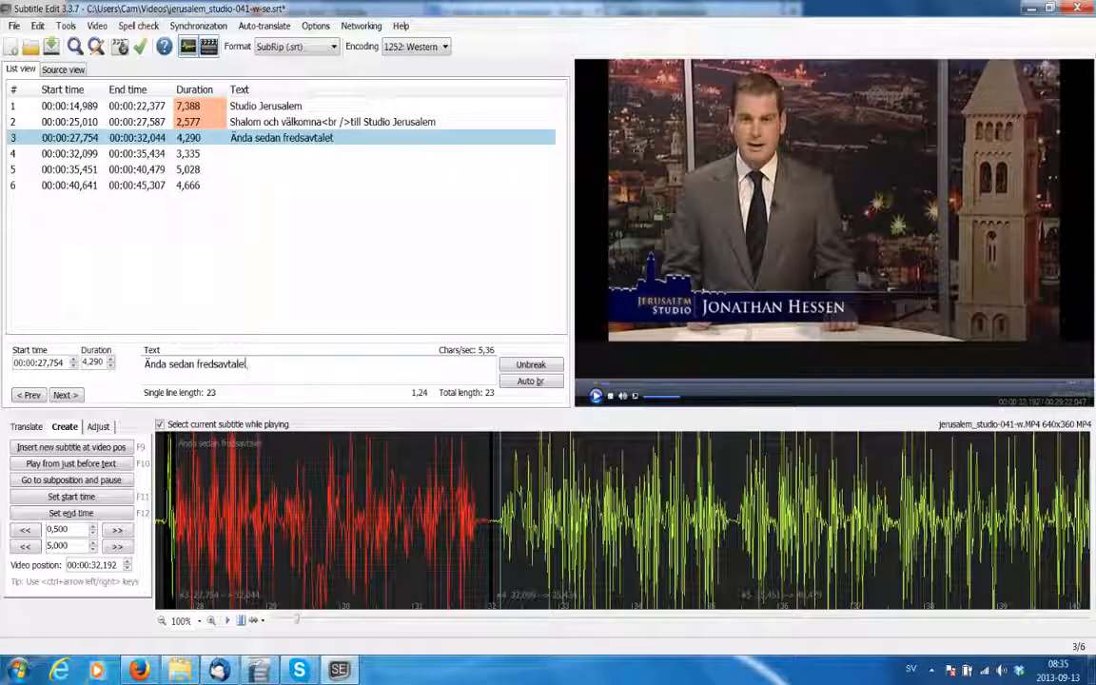
{"action": "type", "text": " mellan"}
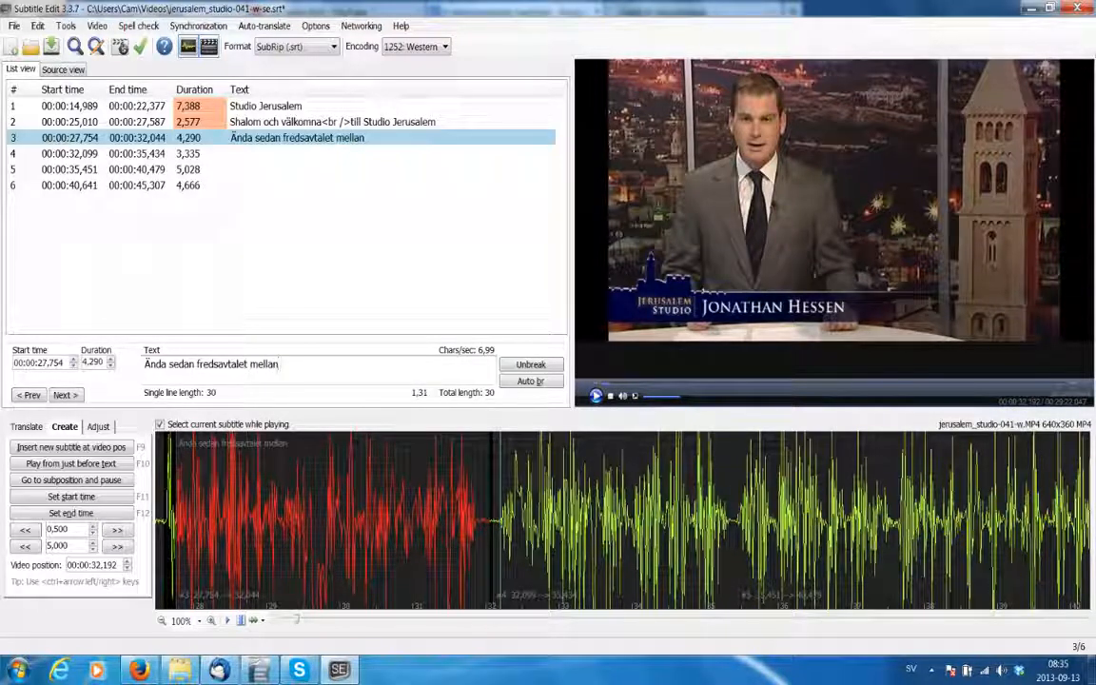
{"action": "type", "text": " Israel "}
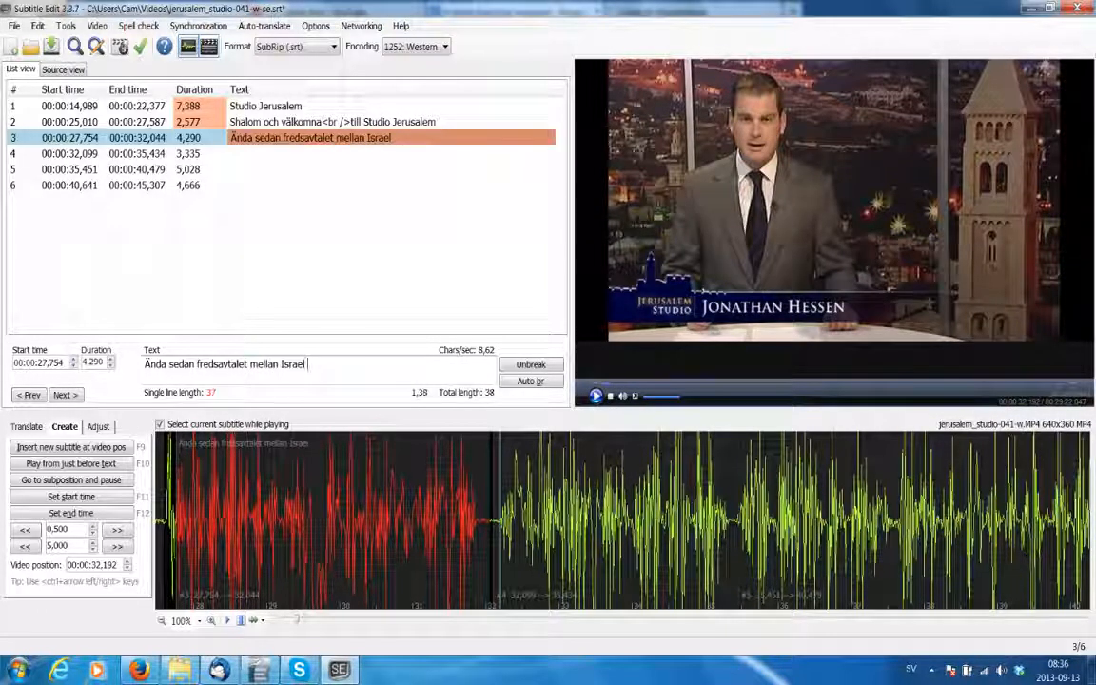
{"action": "type", "text": "och Egytpe"}
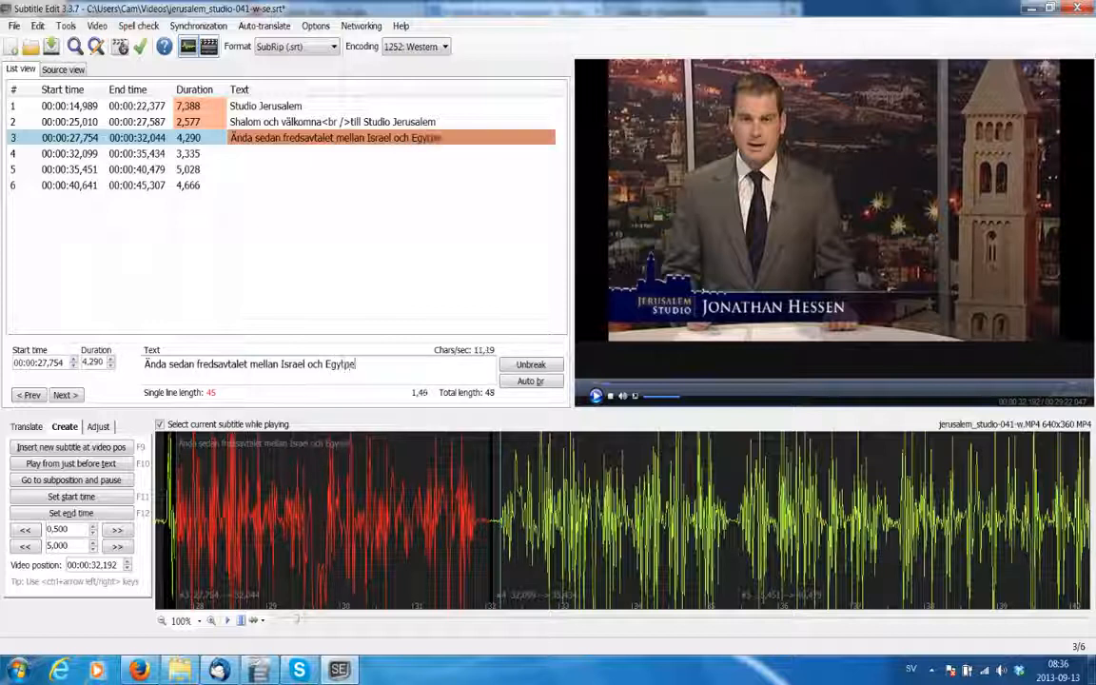
{"action": "type", "text": "n å"}
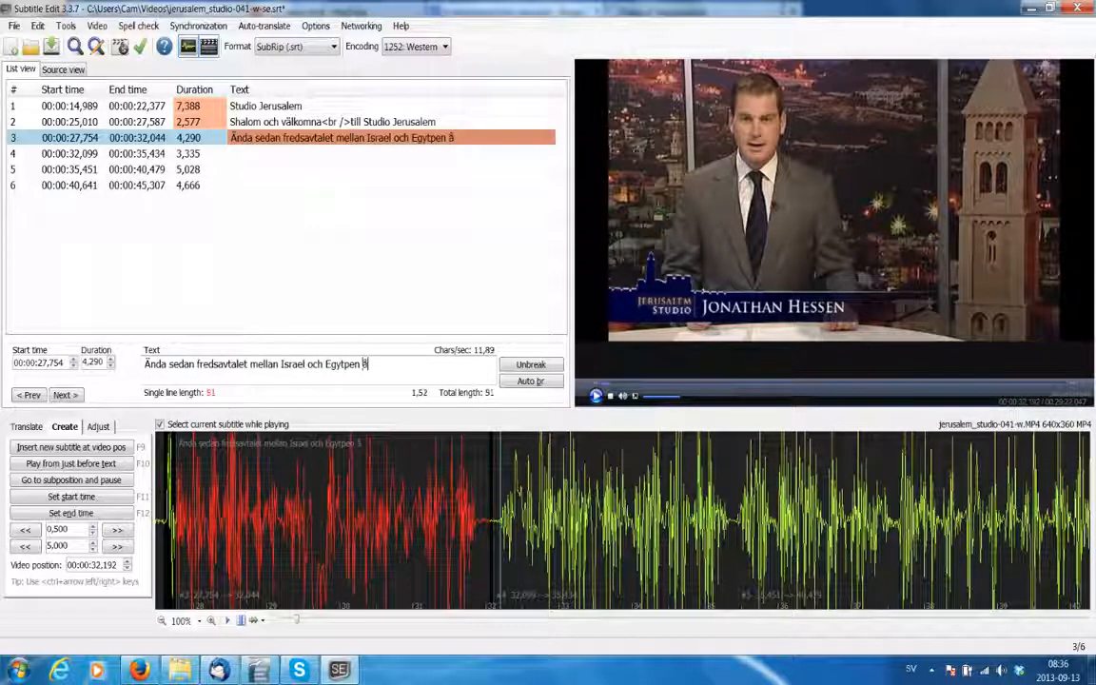
{"action": "type", "text": "r 1979"}
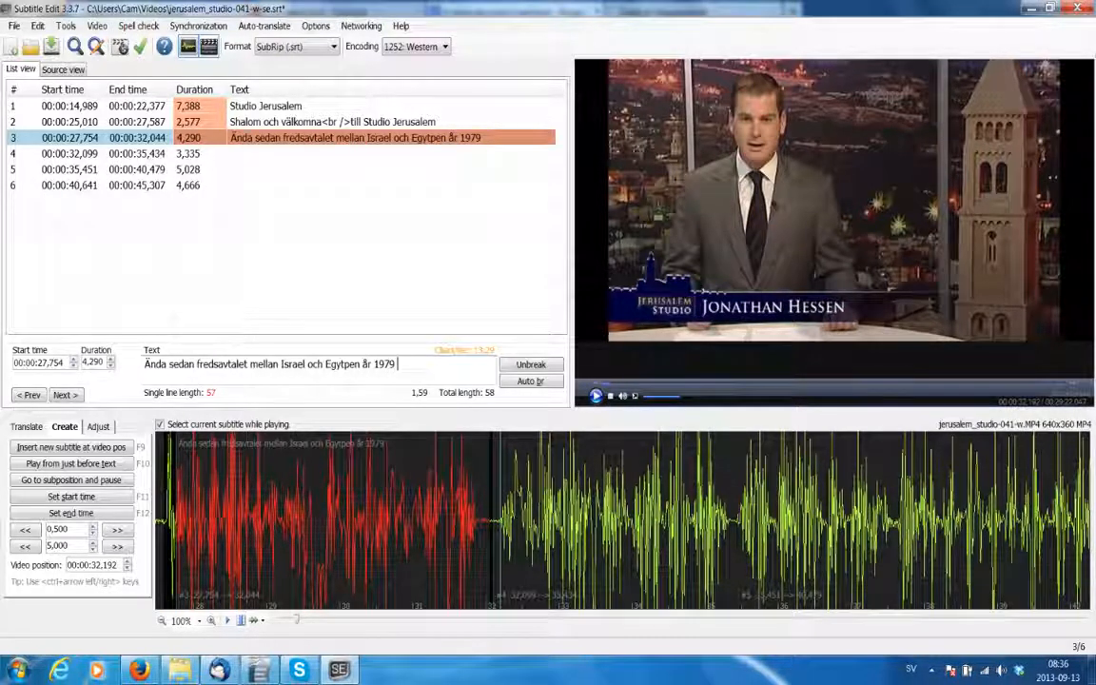
{"action": "type", "text": " -"}
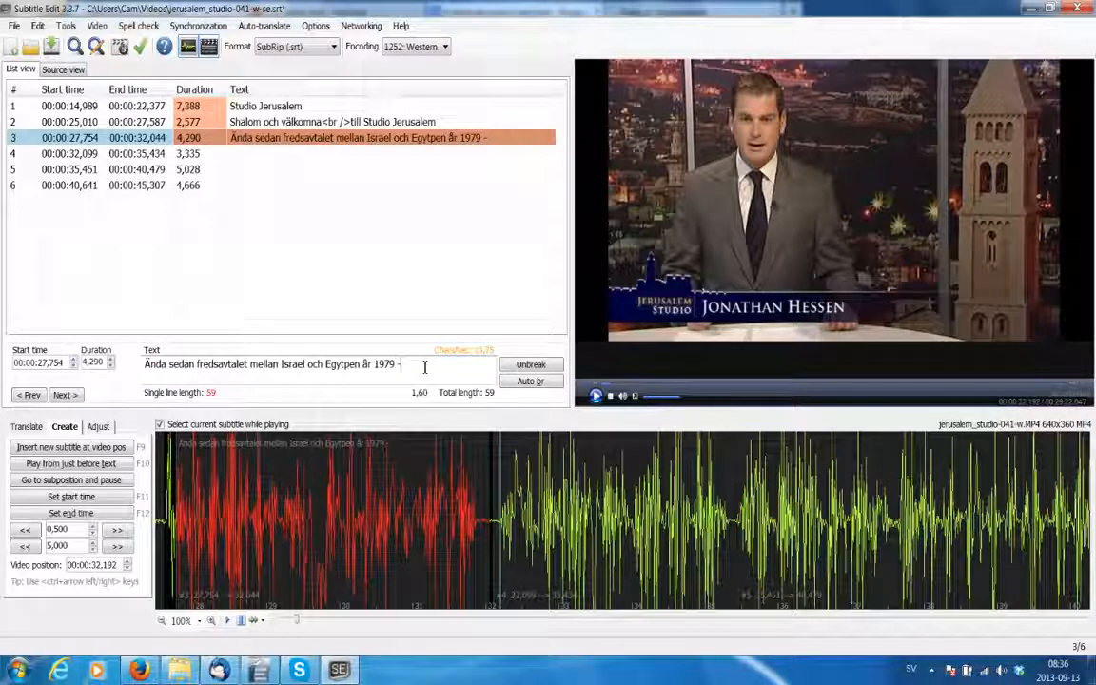
Try replacing the closing dash of subtitle 3 with a comma after 1979, and restore the dash
{"action": "key", "text": "BackSpace"}
{"action": "key", "text": "BackSpace"}
{"action": "key", "text": "BackSpace"}
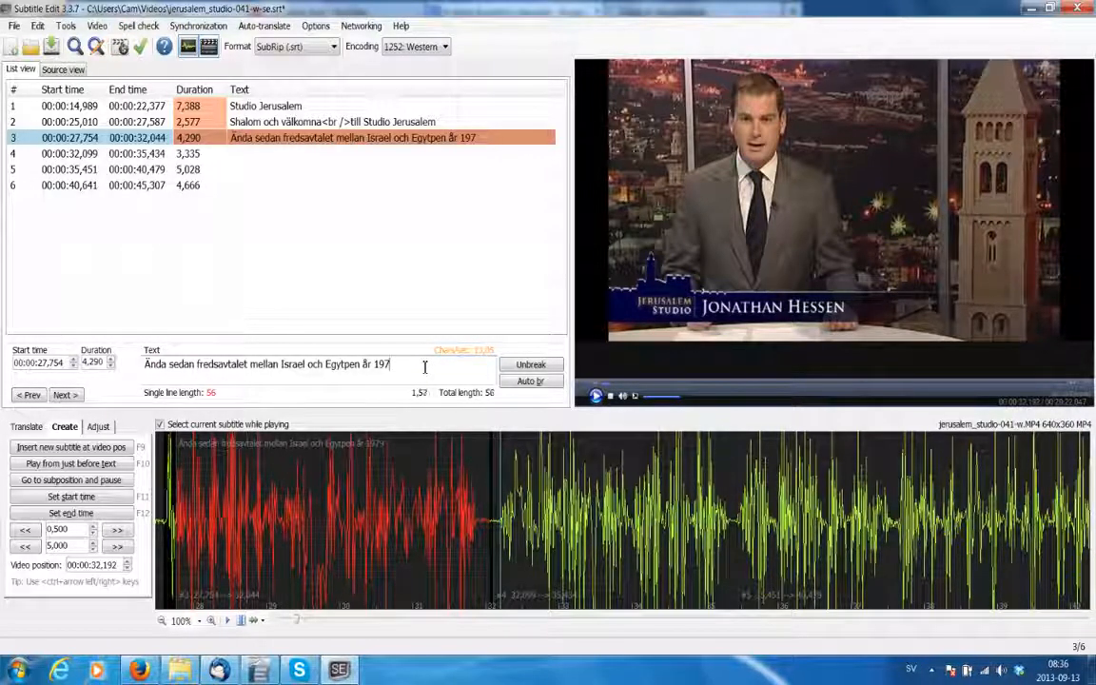
{"action": "type", "text": "9,"}
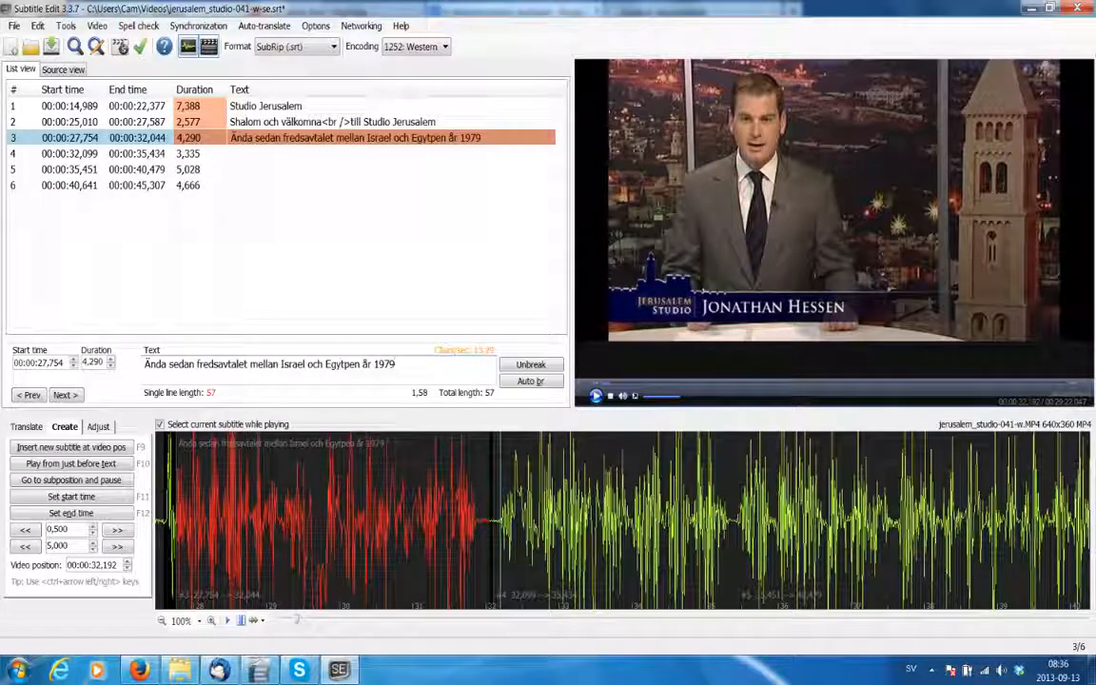
{"action": "key", "text": "BackSpace"}
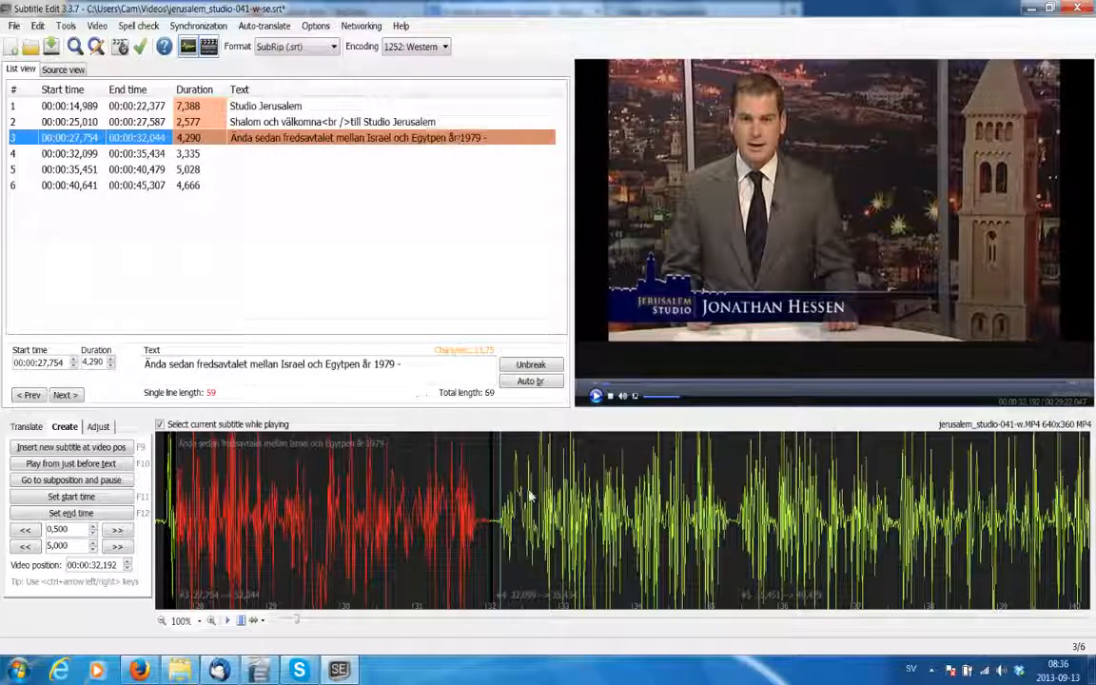
Move the video position to about 30.9 s within subtitle 3 to preview its text
{"action": "left_click", "coordinate": [406, 493]}
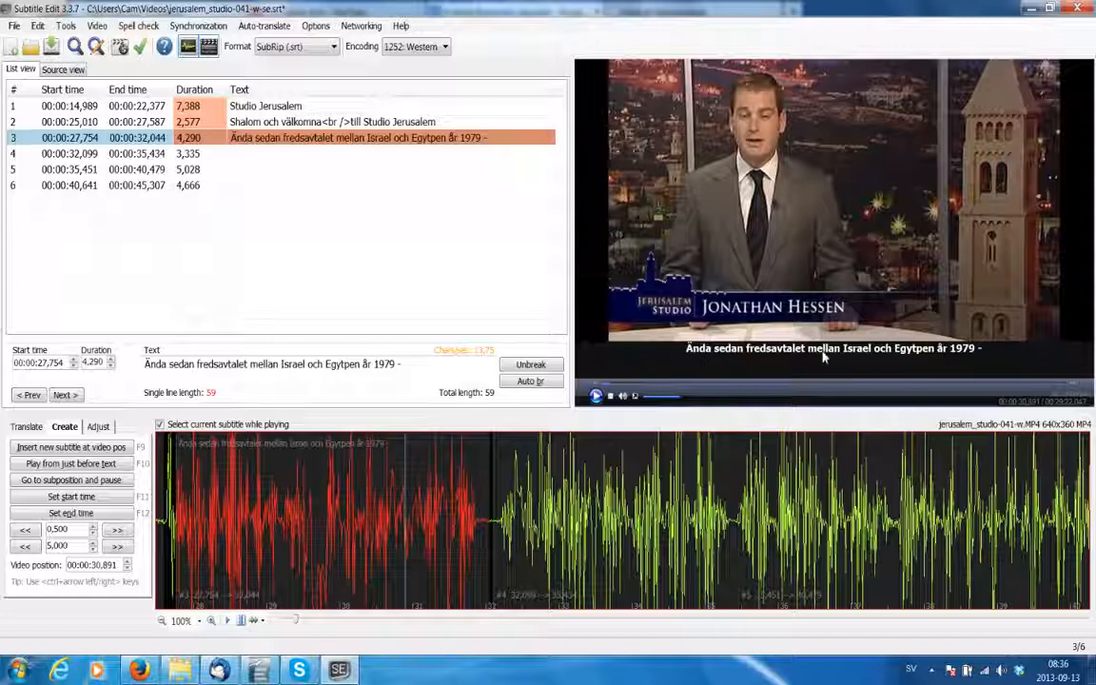
Automatically break subtitle 3 into two lines, and play the video from subtitle 2 to about 36.8 s
{"action": "left_click", "coordinate": [533, 384]}
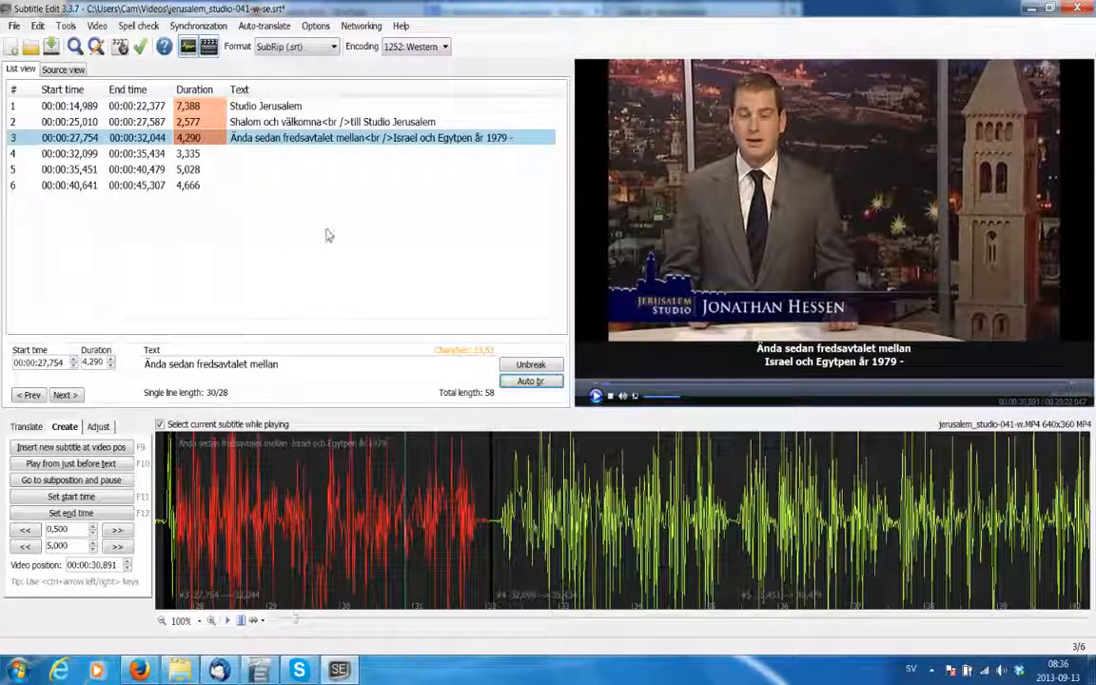
{"action": "double_click", "coordinate": [267, 125]}
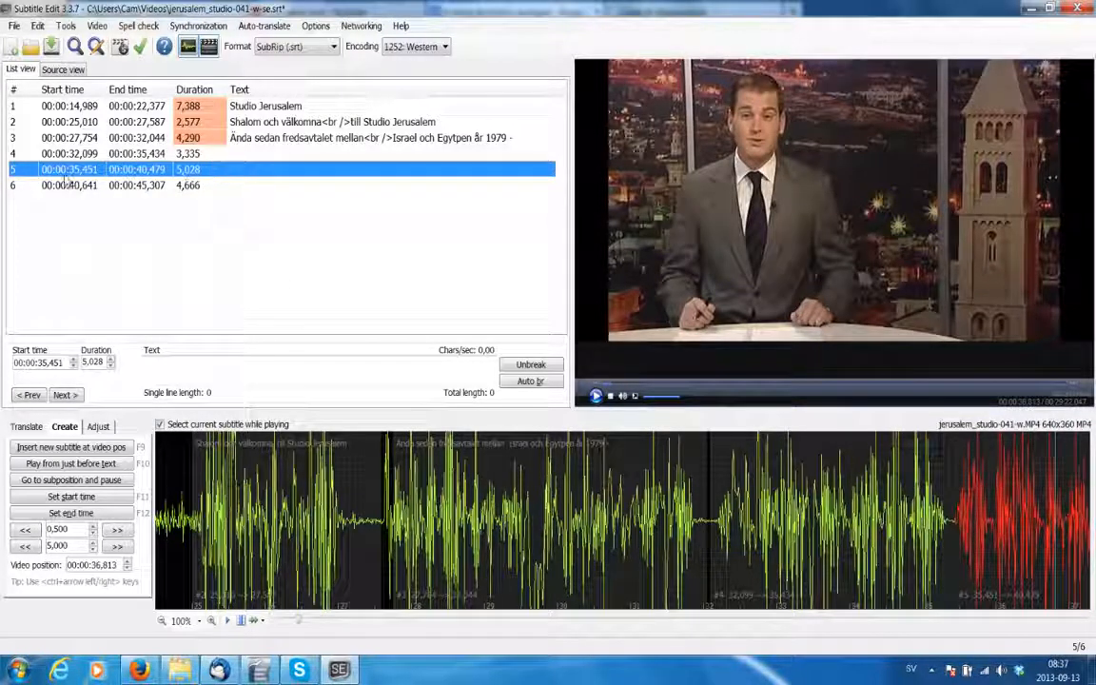
Try entering the placeholder text "fxgfdssdfs" in subtitle 5, and clear it again
{"action": "left_click", "coordinate": [238, 153]}
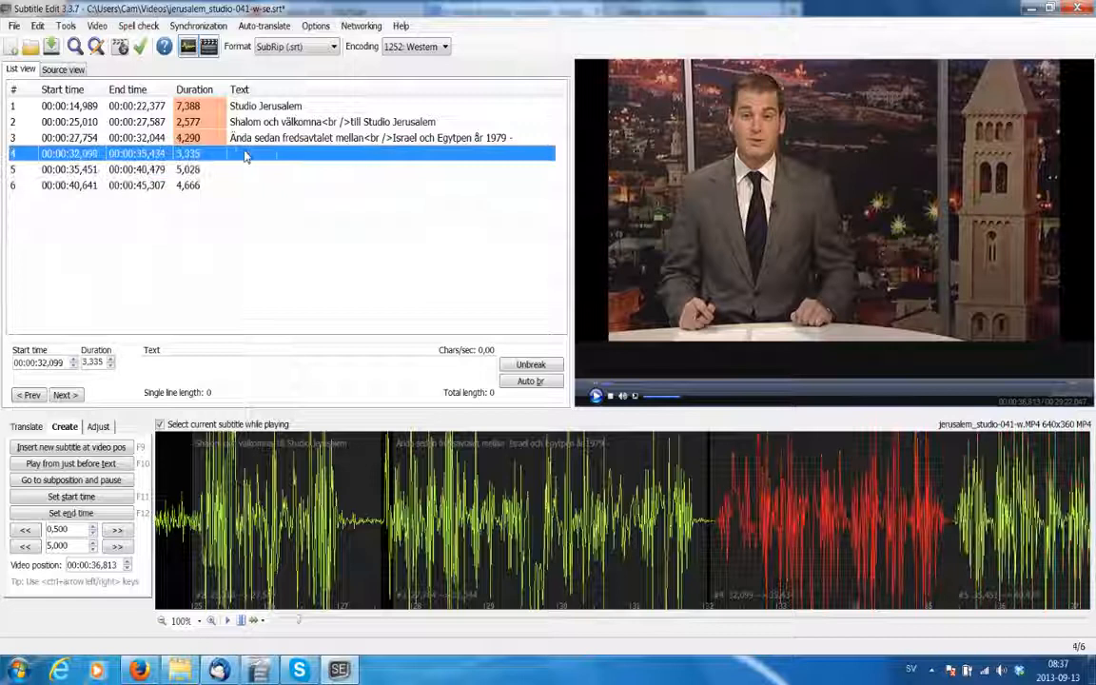
{"action": "left_click", "coordinate": [233, 168]}
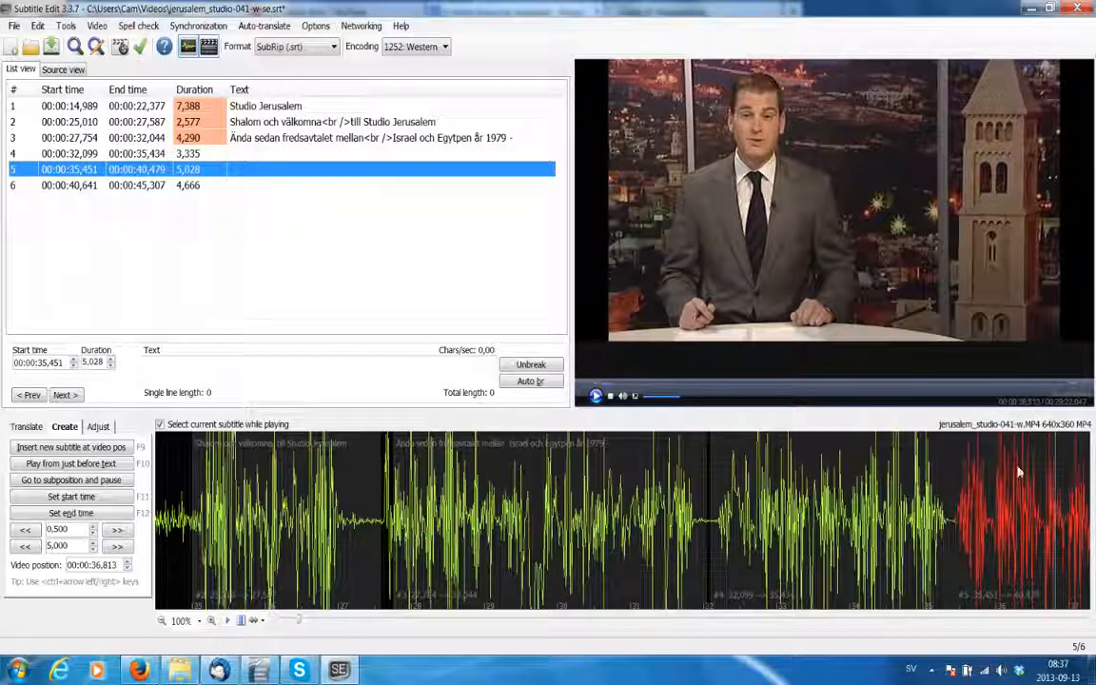
{"action": "left_click", "coordinate": [323, 372]}
{"action": "type", "text": "fxgfdssdfs"}
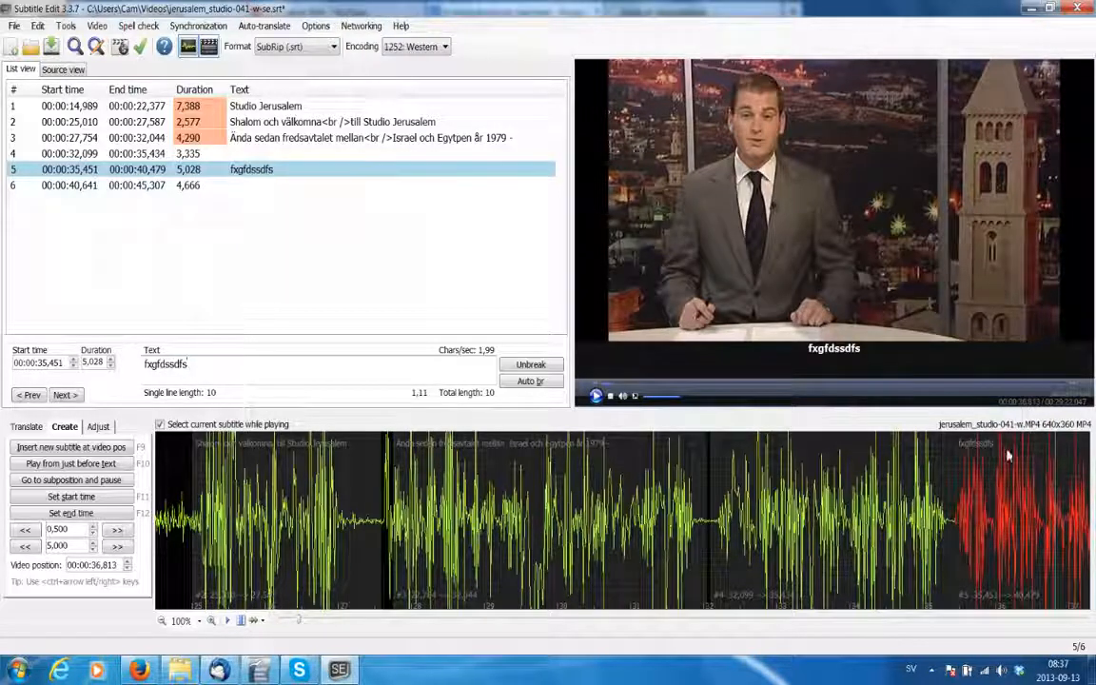
{"action": "key", "text": "BackSpace"}
{"action": "key", "text": "BackSpace"}
{"action": "key", "text": "BackSpace"}
{"action": "key", "text": "BackSpace"}
{"action": "key", "text": "BackSpace"}
{"action": "key", "text": "BackSpace"}
{"action": "key", "text": "BackSpace"}
{"action": "key", "text": "BackSpace"}
{"action": "key", "text": "BackSpace"}
{"action": "key", "text": "BackSpace"}
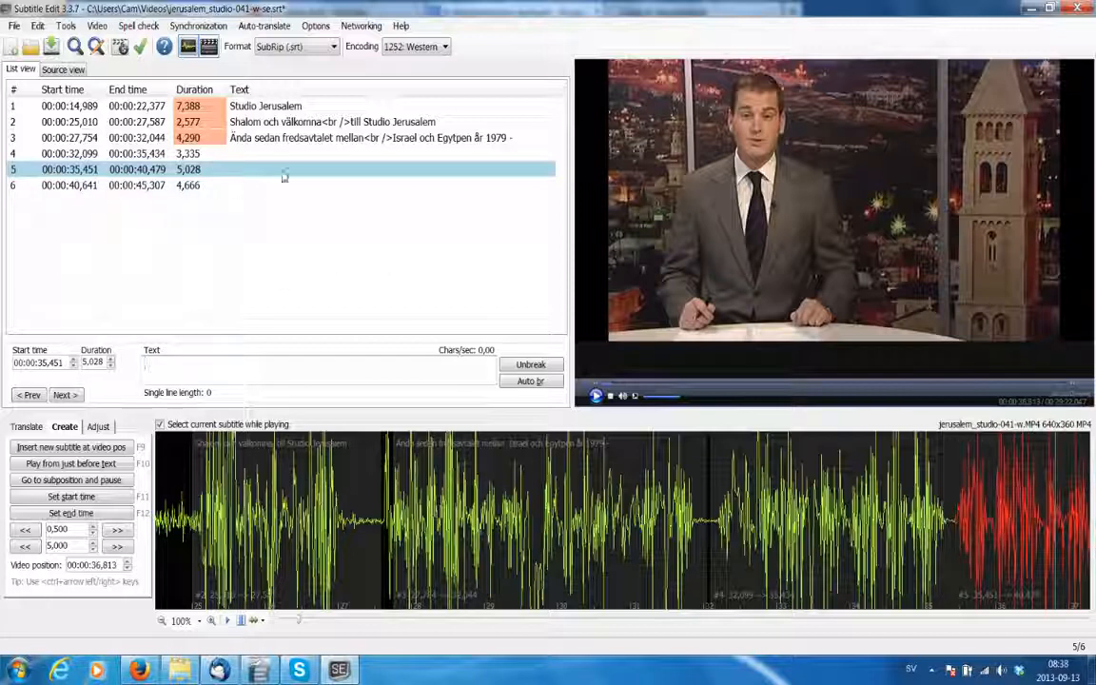
Move the video position to about 33.1 s within subtitle 4, and enter "har Sinaihalvön varit en demilitiserad zon -" as its text
{"action": "left_click", "coordinate": [240, 150]}
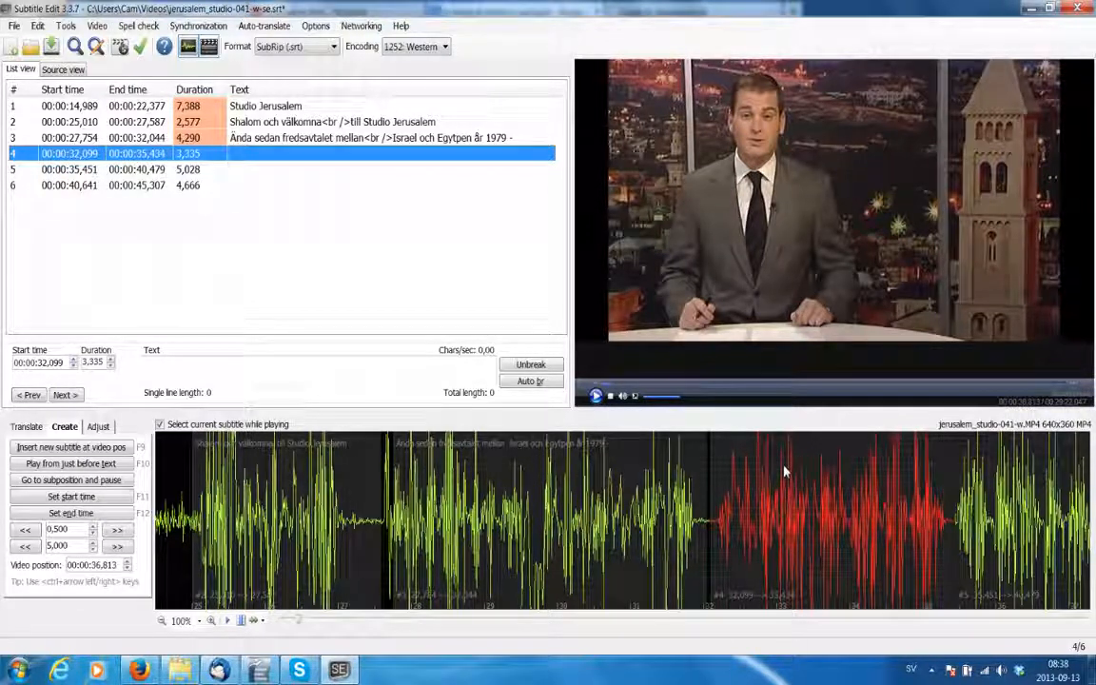
{"action": "left_click", "coordinate": [785, 469]}
{"action": "left_click", "coordinate": [229, 157]}
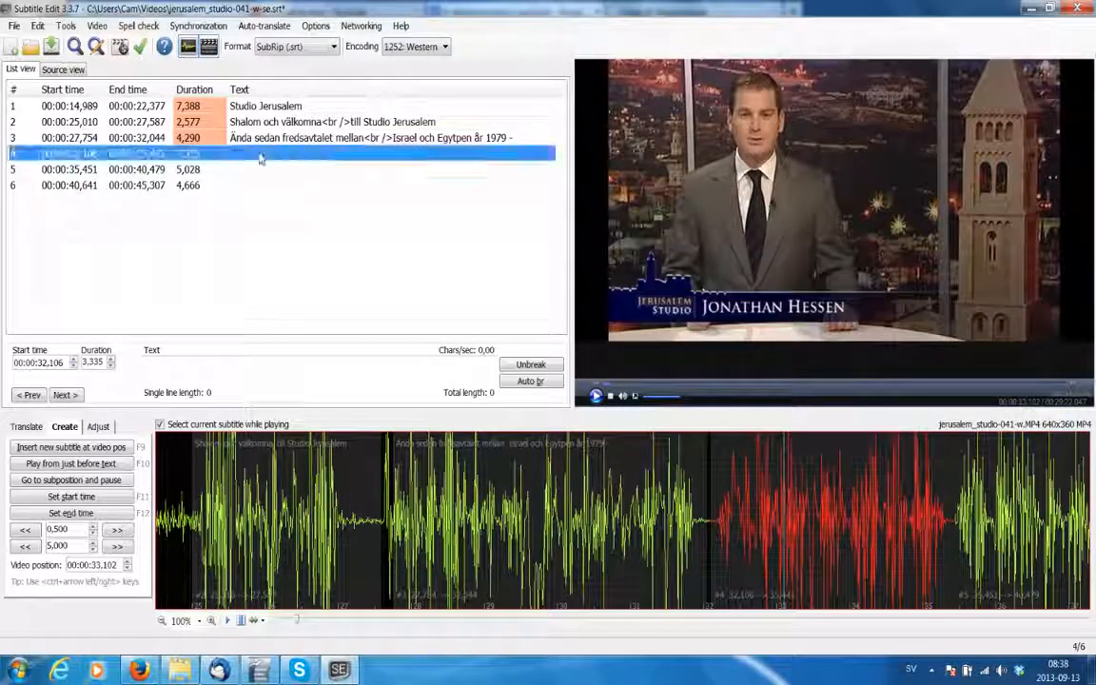
{"action": "left_click", "coordinate": [207, 367]}
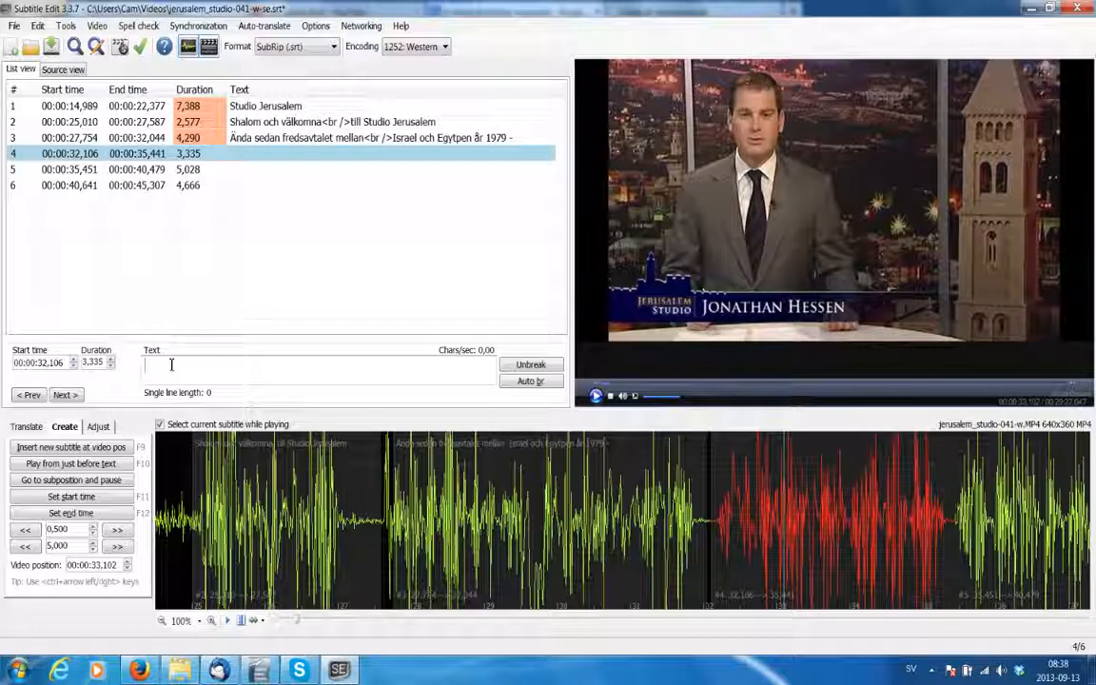
{"action": "type", "text": "har Sinaiha"}
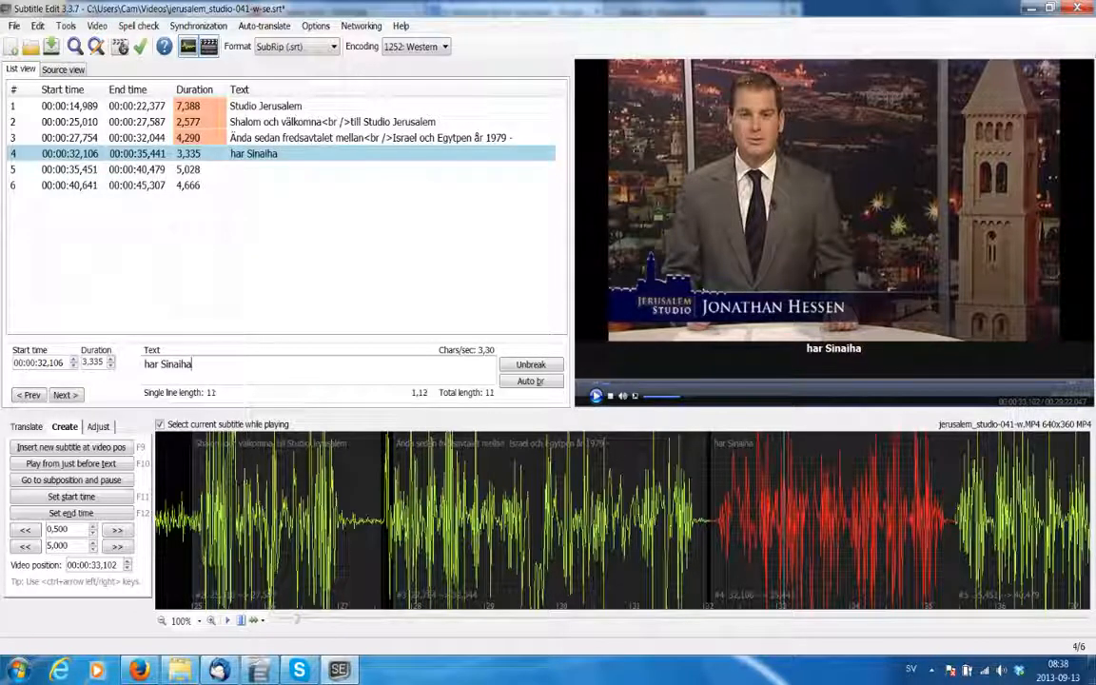
{"action": "type", "text": "lvön"}
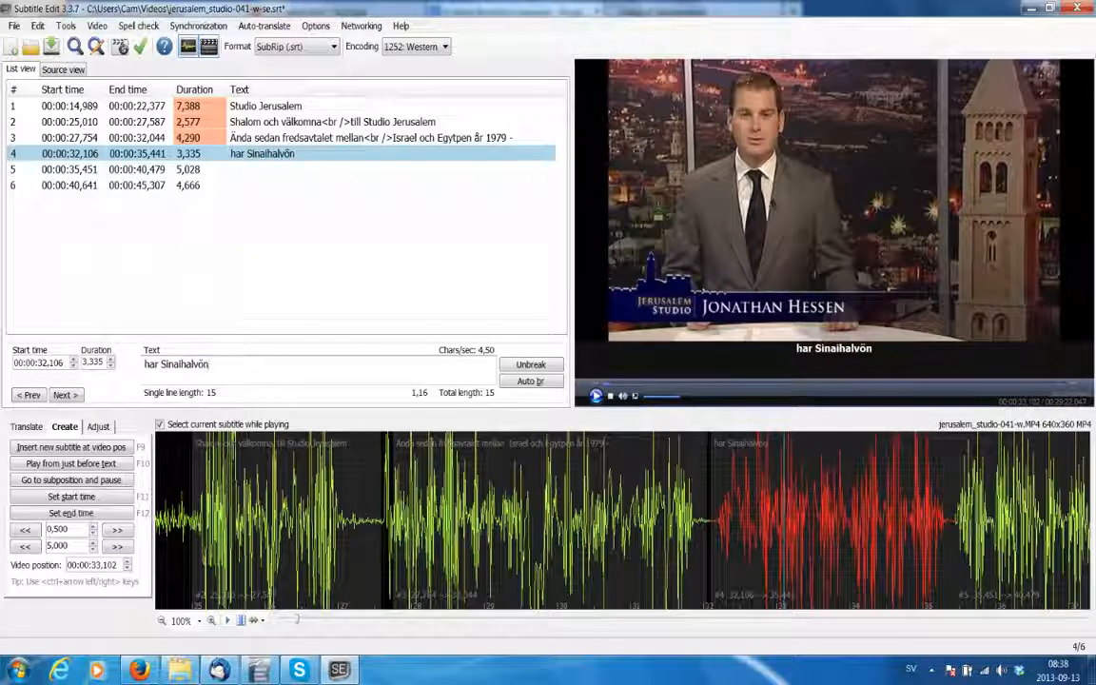
{"action": "type", "text": " varit en demilitiserad"}
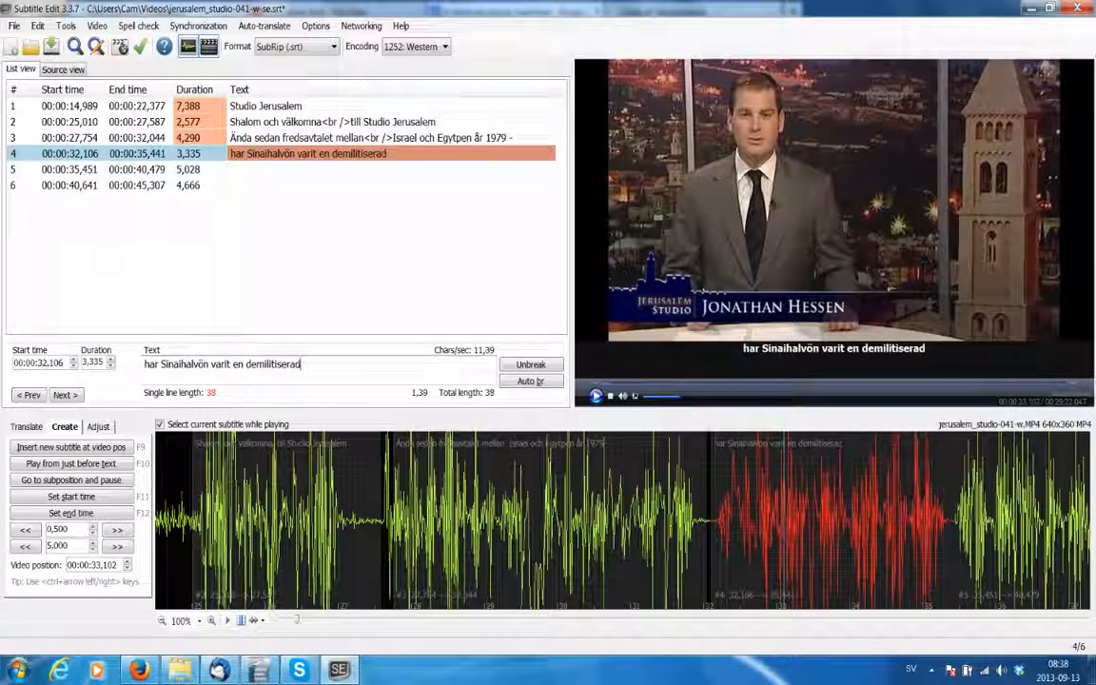
{"action": "type", "text": " zon -"}
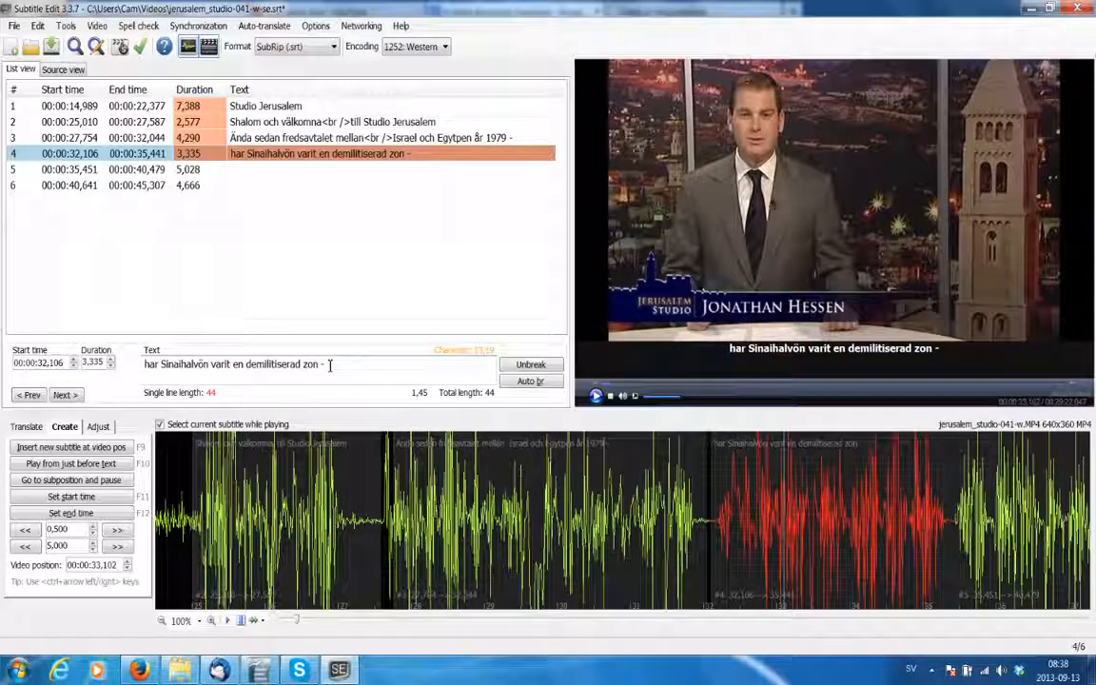
Correct the misspelled word in subtitle 4 to "demilitariserad"
{"action": "left_click", "coordinate": [147, 366]}
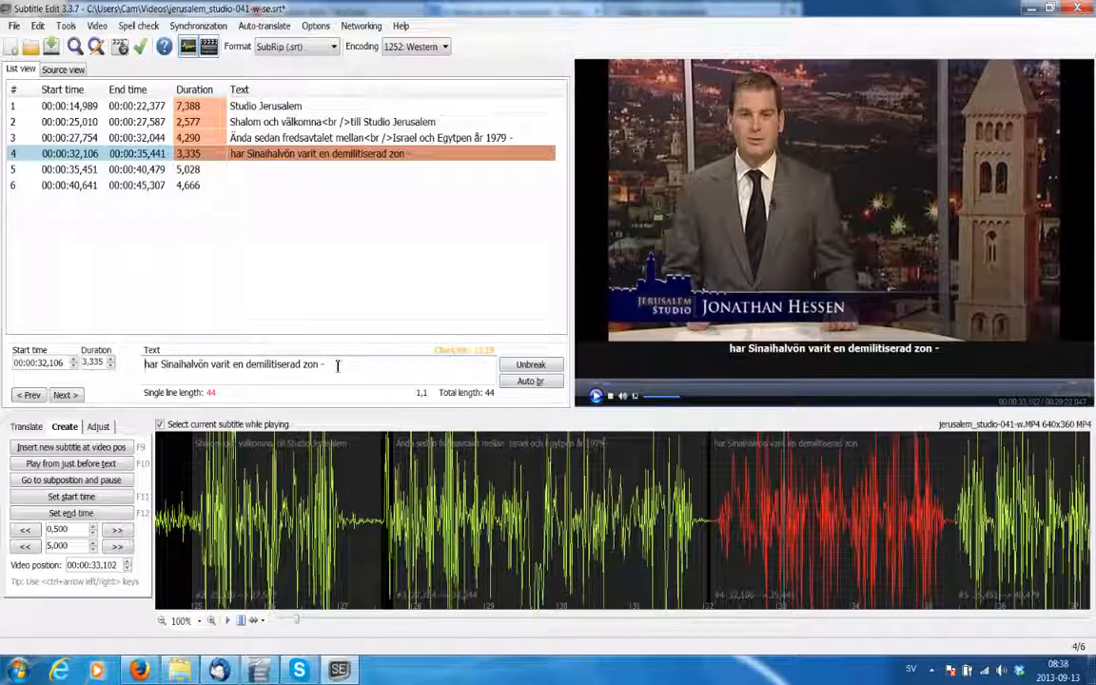
{"action": "left_click", "coordinate": [337, 365]}
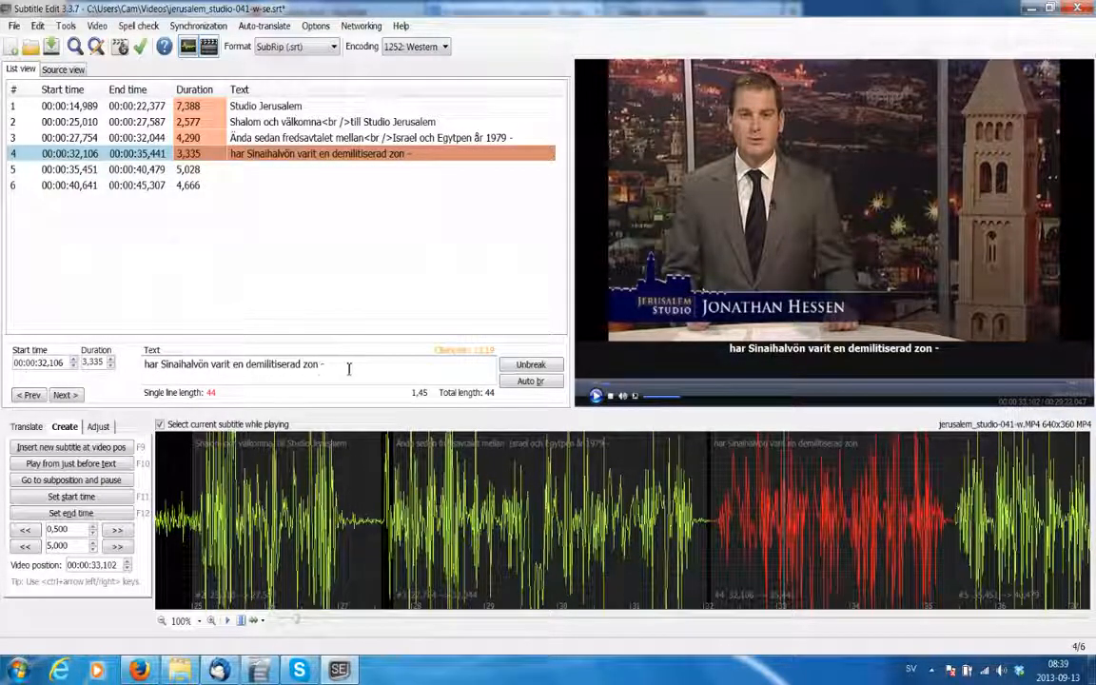
{"action": "left_click", "coordinate": [301, 371]}
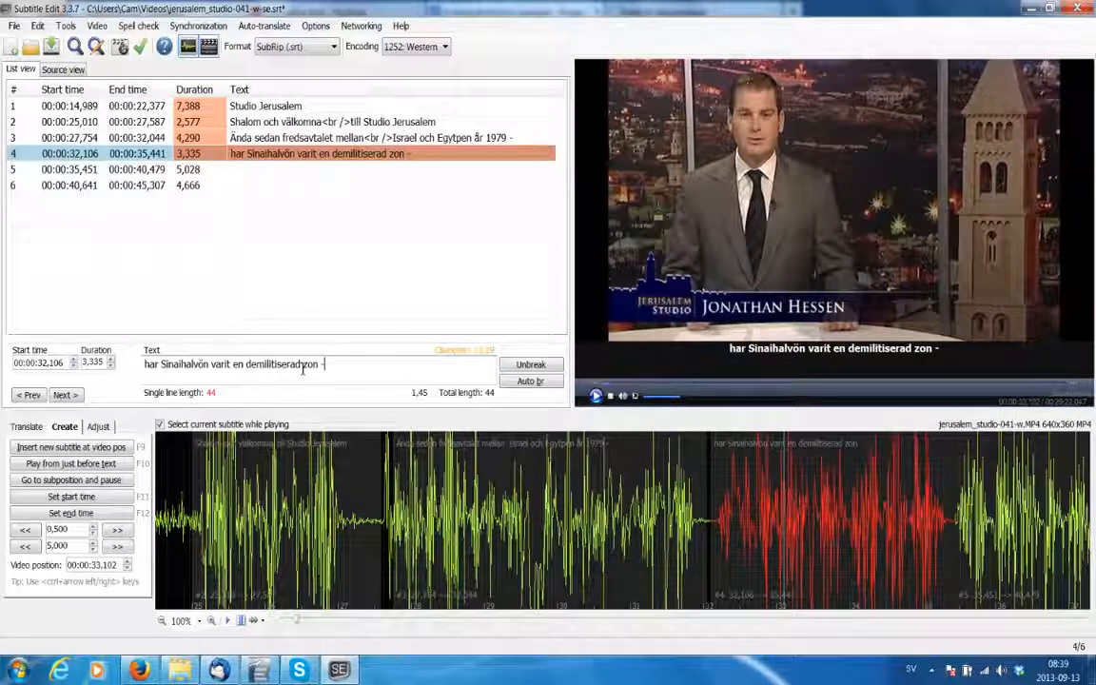
{"action": "key", "text": "End"}
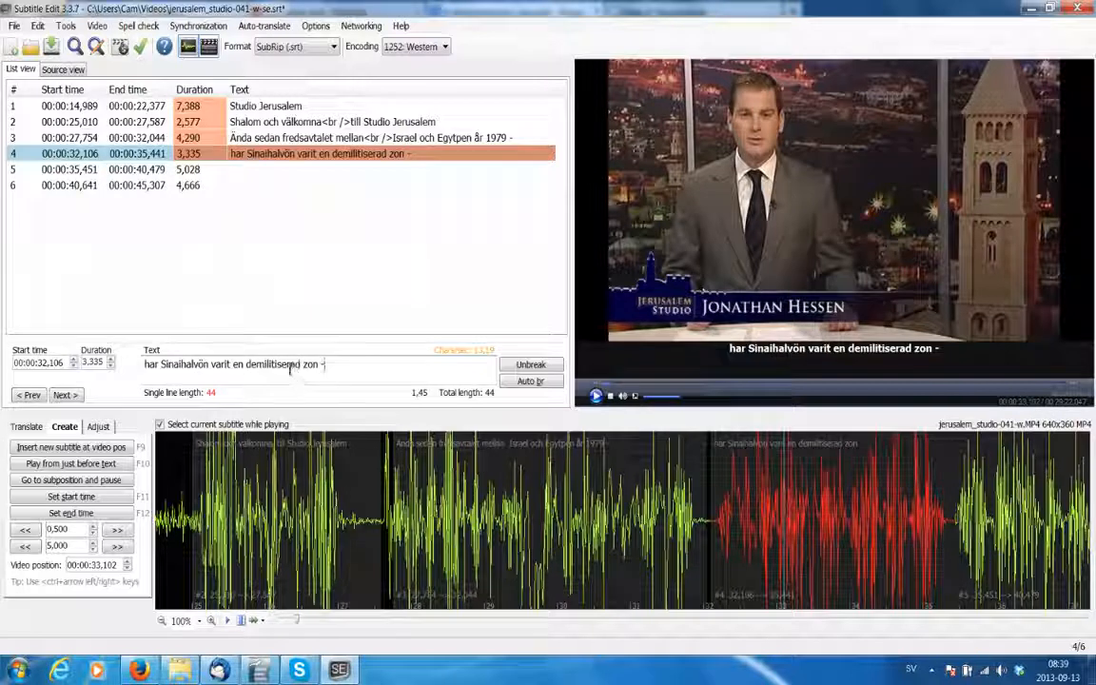
{"action": "left_click", "coordinate": [274, 365]}
{"action": "type", "text": "ar"}
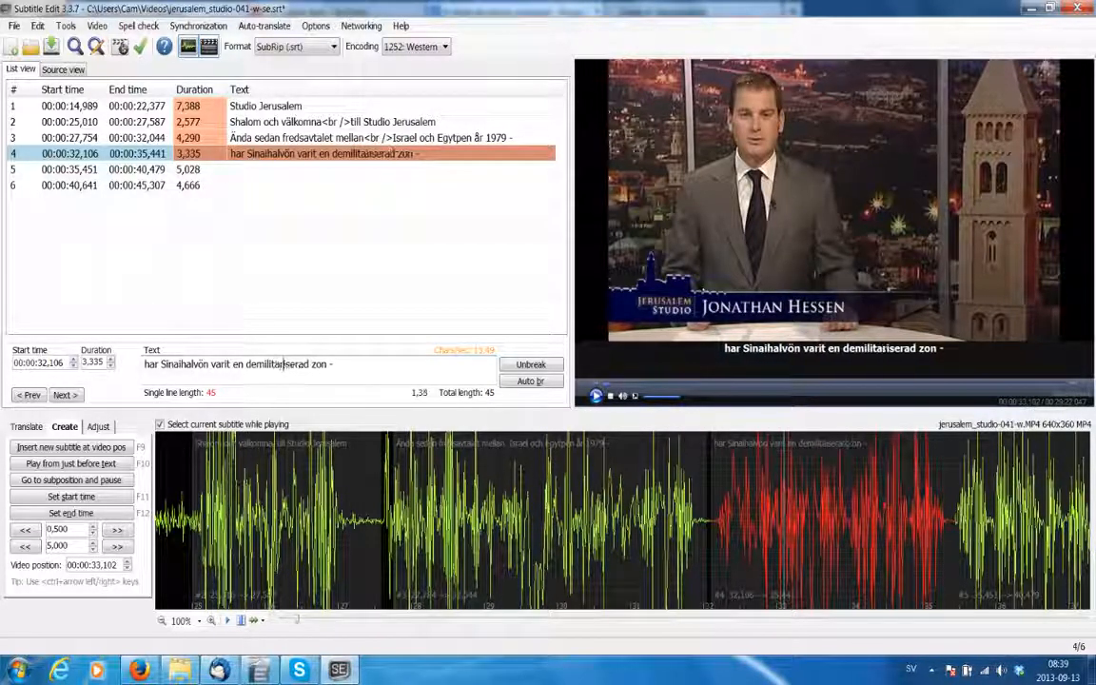
{"action": "left_click", "coordinate": [381, 370]}
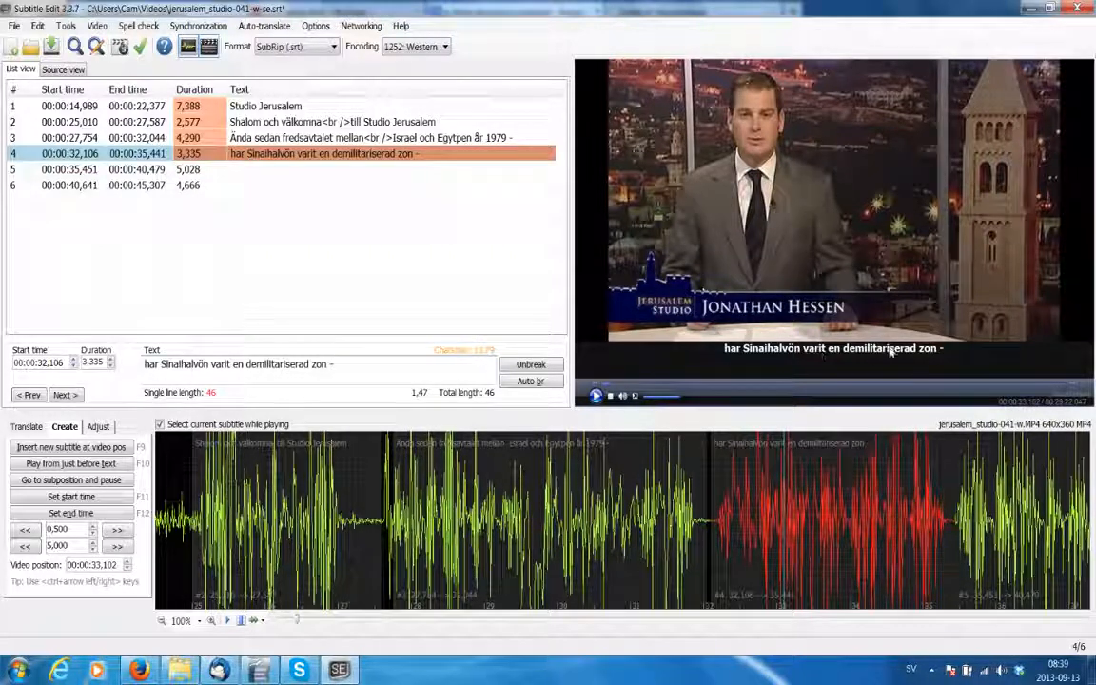
Automatically break the text of subtitle 4 into two lines
{"action": "left_click", "coordinate": [290, 153]}
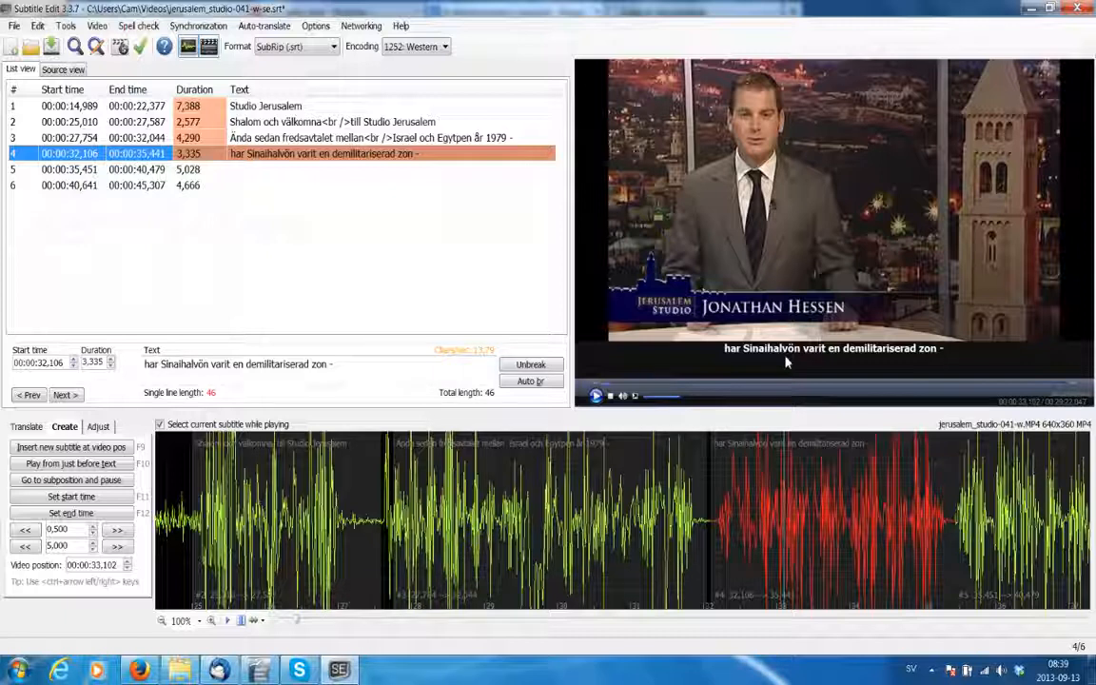
{"action": "left_click", "coordinate": [521, 382]}
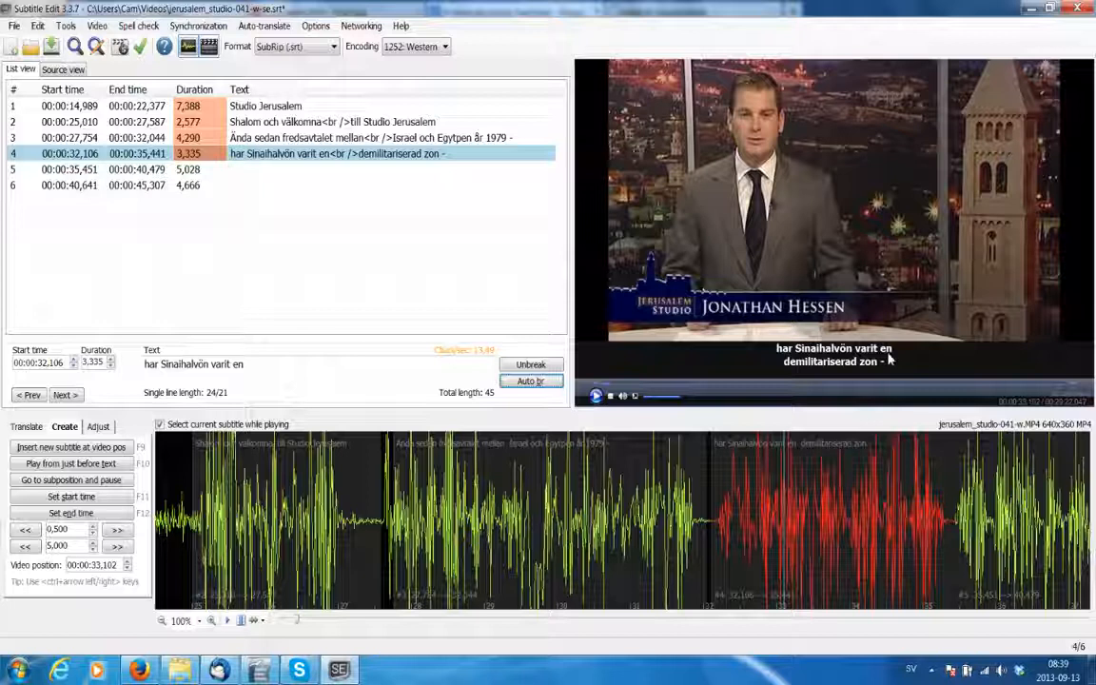
{"action": "left_click", "coordinate": [257, 369]}
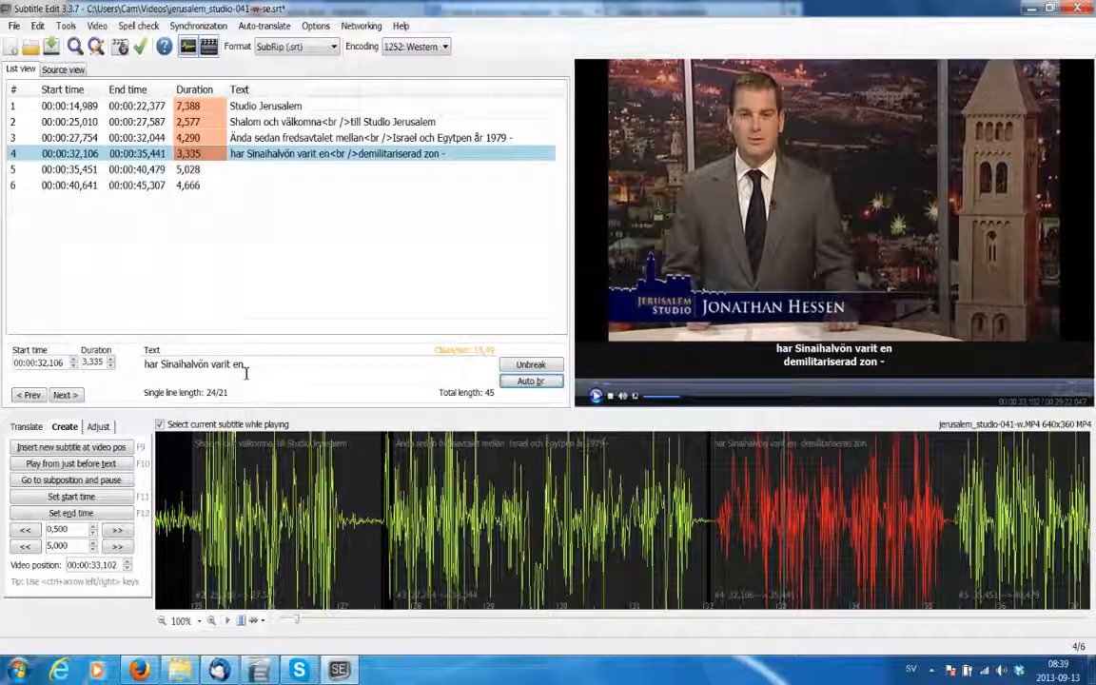
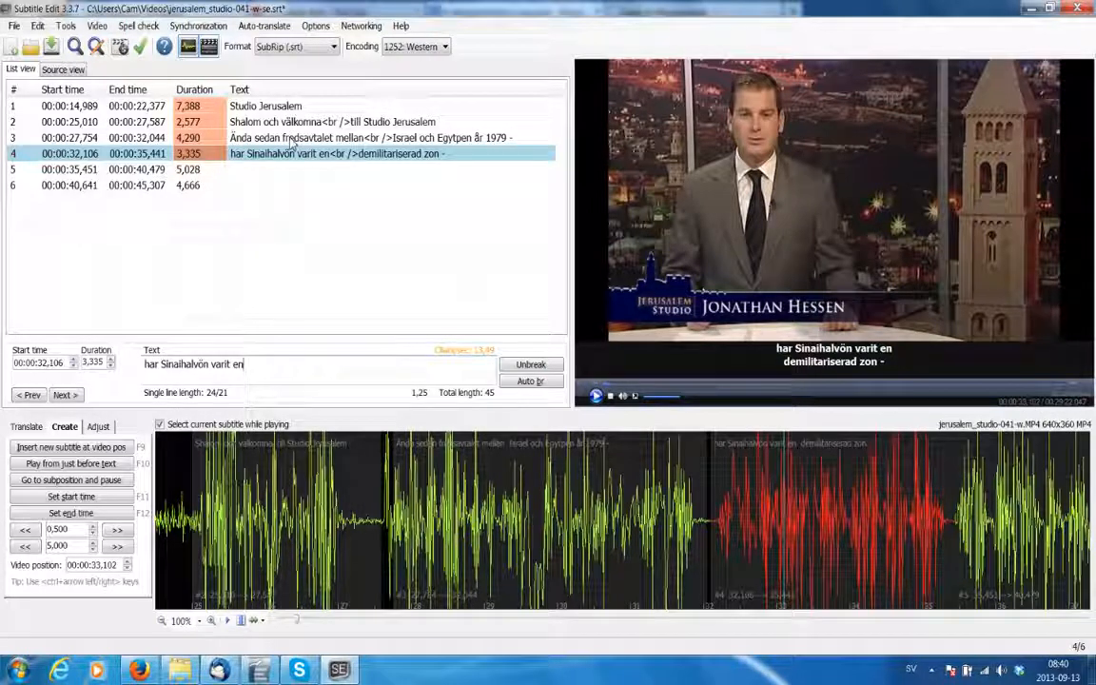
Play back the video to review the entered subtitles, and pause it at about 41.0 s
{"action": "key", "text": "Up"}
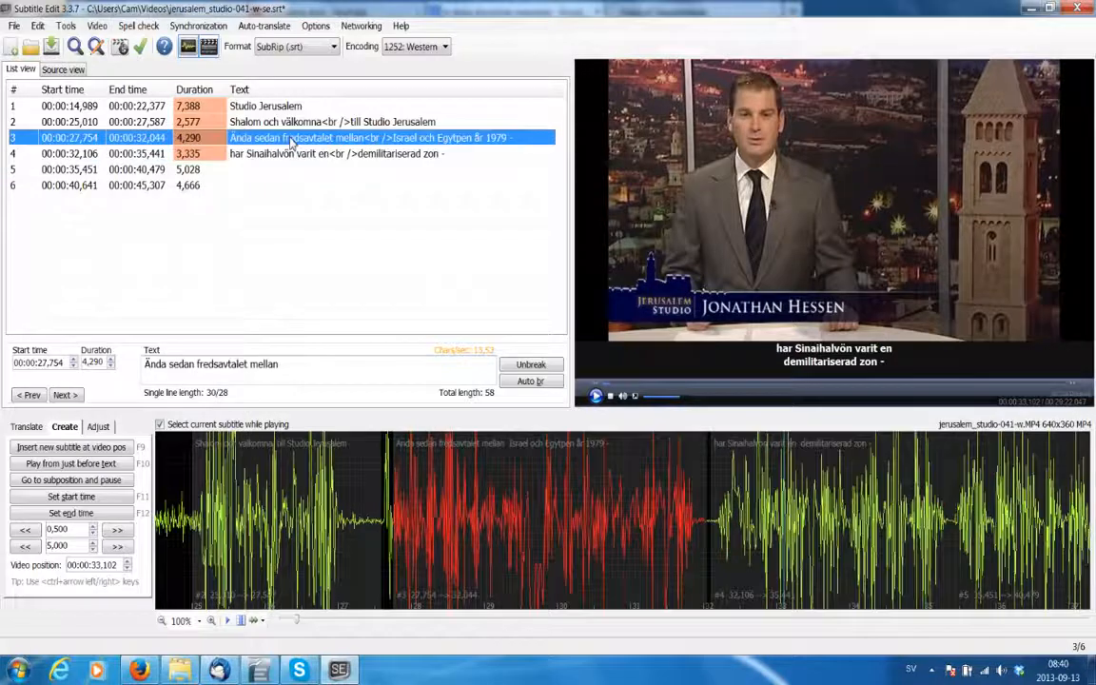
{"action": "key", "text": "Up"}
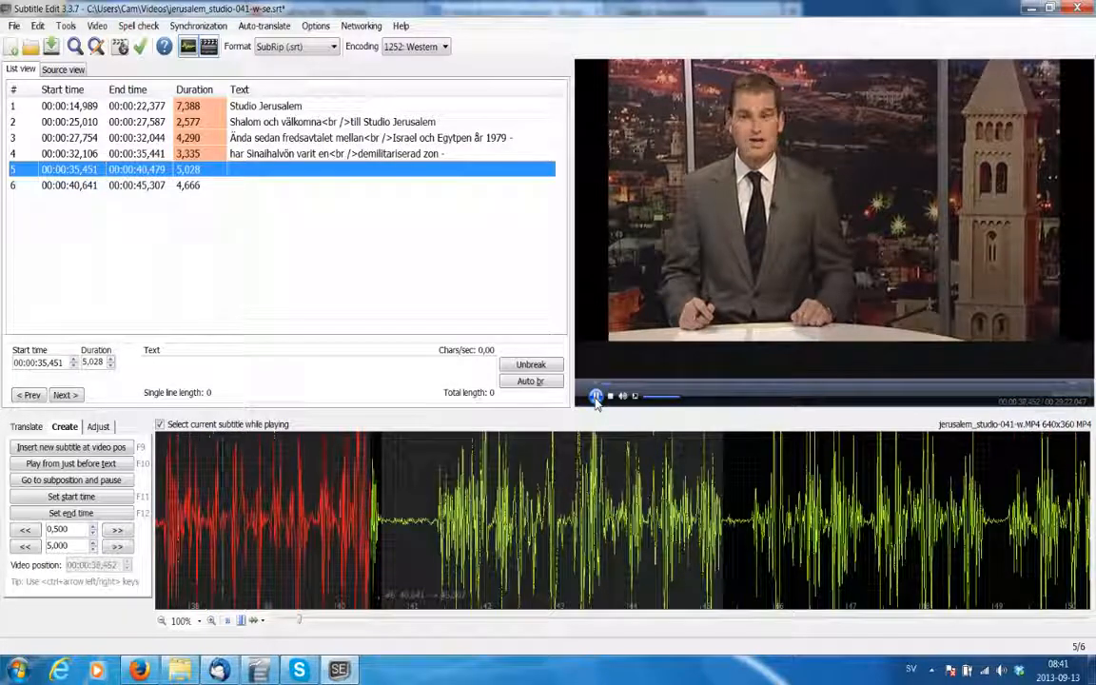
{"action": "left_click", "coordinate": [597, 397]}
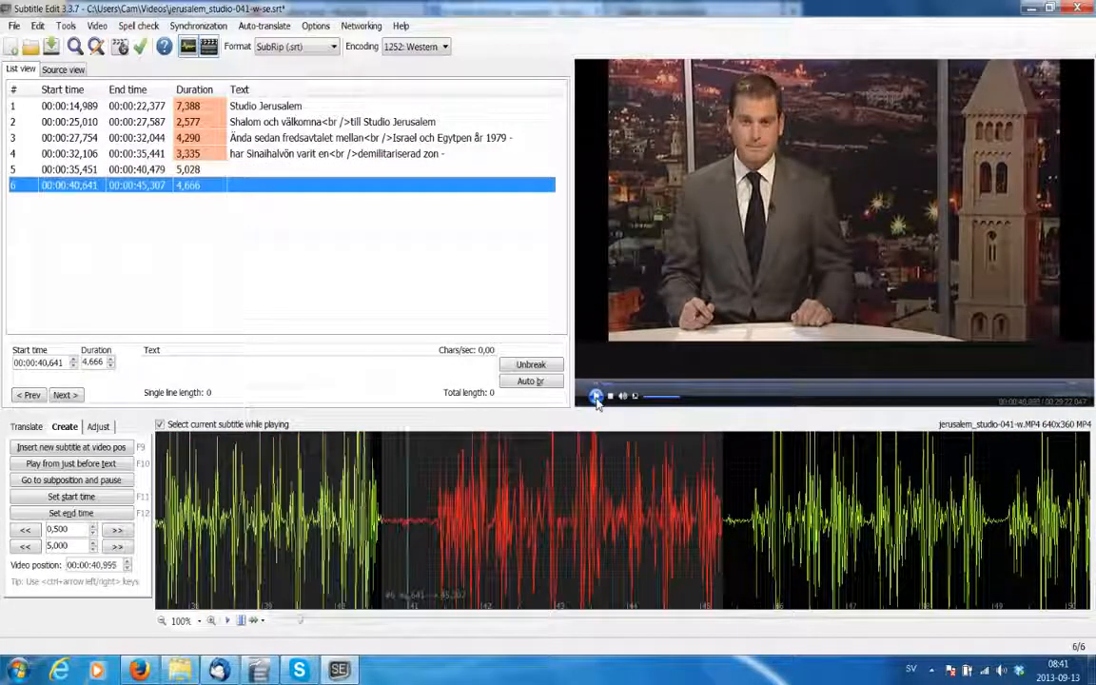
Step the video back in 0.5 s increments to 00:00:30,995, and reposition it to 00:00:34,415 within subtitle 4
{"action": "left_click", "coordinate": [269, 172]}
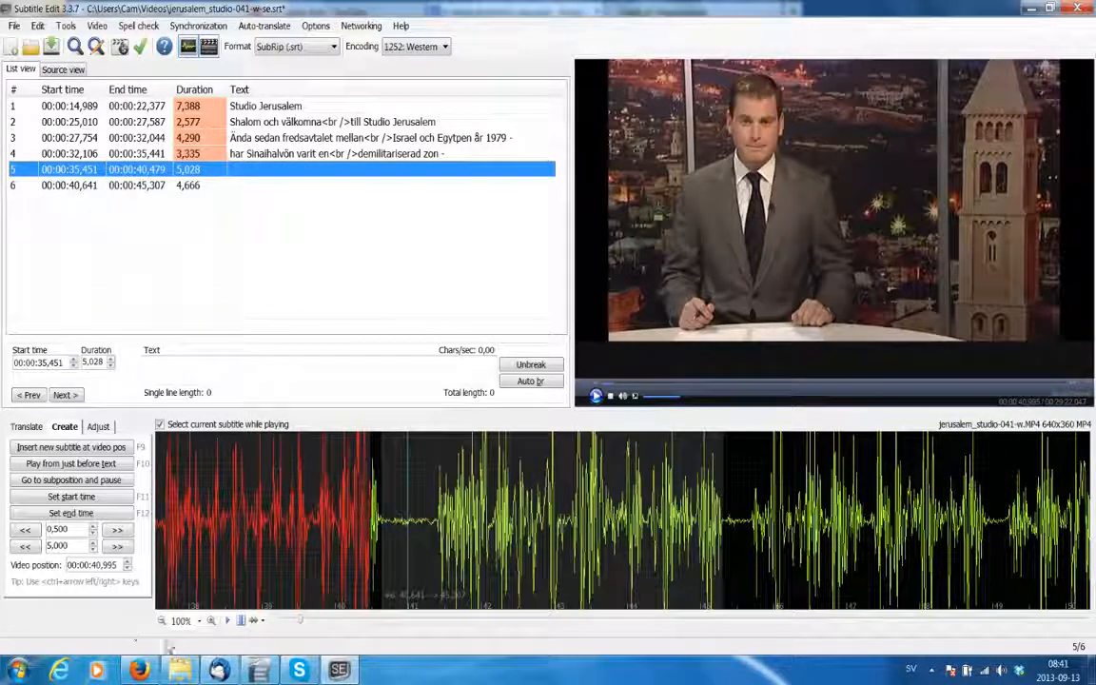
{"action": "left_click", "coordinate": [24, 530]}
{"action": "left_click", "coordinate": [25, 529]}
{"action": "left_click", "coordinate": [25, 530]}
{"action": "left_click", "coordinate": [25, 530]}
{"action": "left_click", "coordinate": [25, 529]}
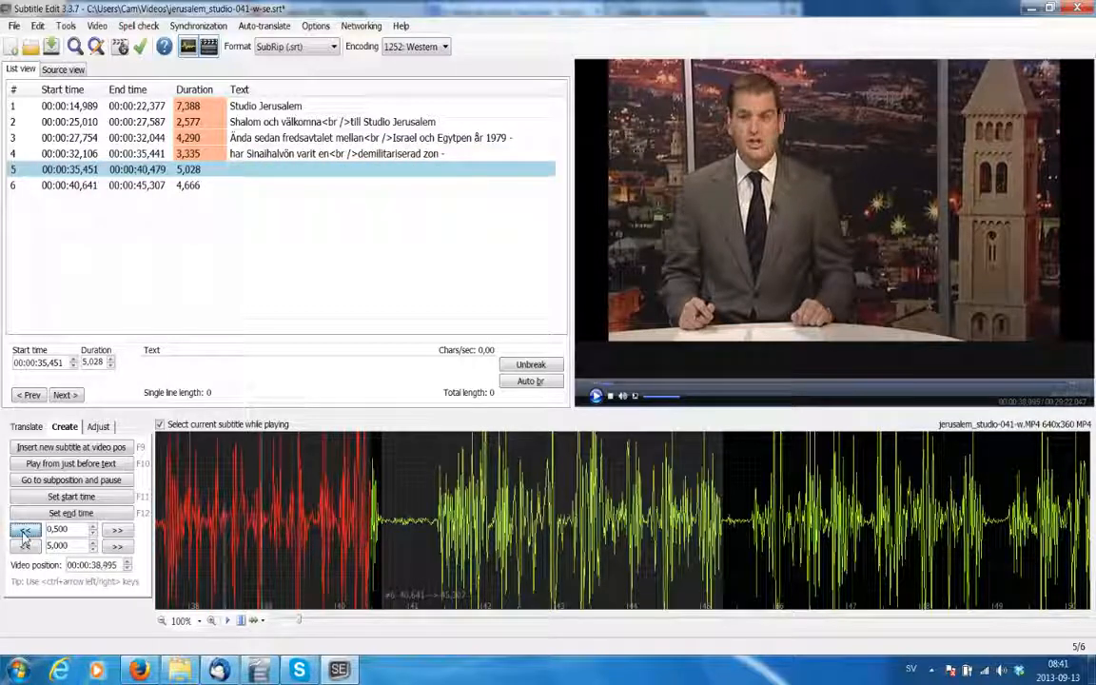
{"action": "left_click", "coordinate": [25, 530]}
{"action": "left_click", "coordinate": [25, 530]}
{"action": "left_click", "coordinate": [25, 530]}
{"action": "left_click", "coordinate": [25, 530]}
{"action": "left_click", "coordinate": [25, 530]}
{"action": "left_click", "coordinate": [25, 530]}
{"action": "left_click", "coordinate": [24, 529]}
{"action": "left_click", "coordinate": [24, 529]}
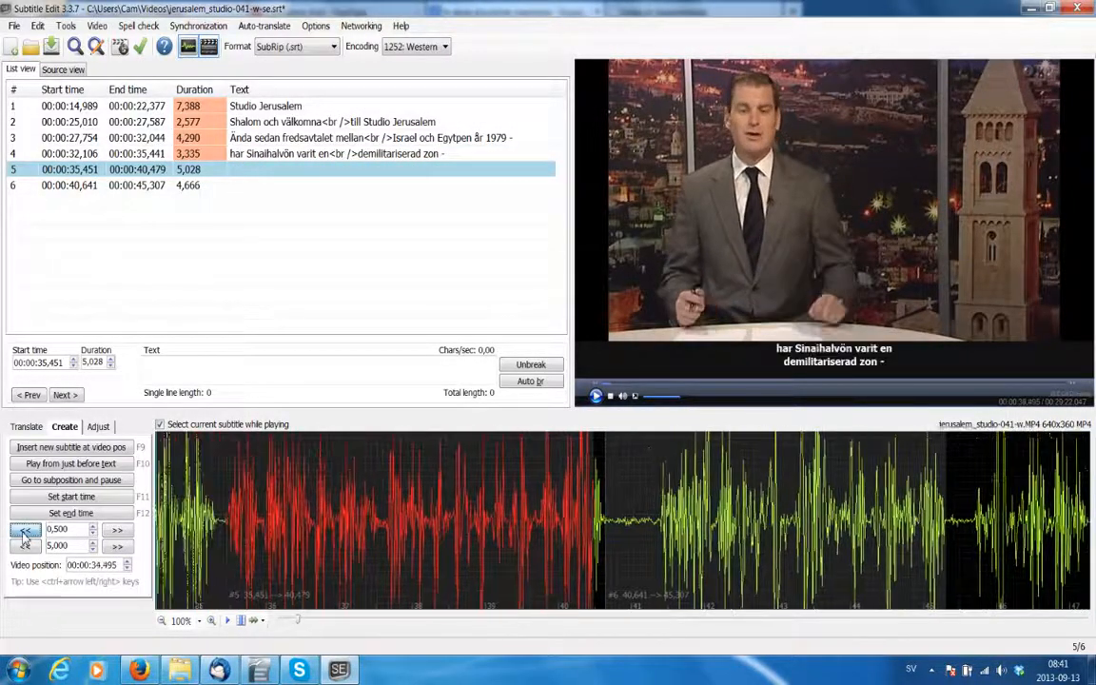
{"action": "left_click", "coordinate": [25, 530]}
{"action": "left_click", "coordinate": [25, 530]}
{"action": "left_click", "coordinate": [25, 529]}
{"action": "left_click", "coordinate": [25, 530]}
{"action": "left_click", "coordinate": [24, 530]}
{"action": "left_click", "coordinate": [24, 529]}
{"action": "left_click", "coordinate": [25, 530]}
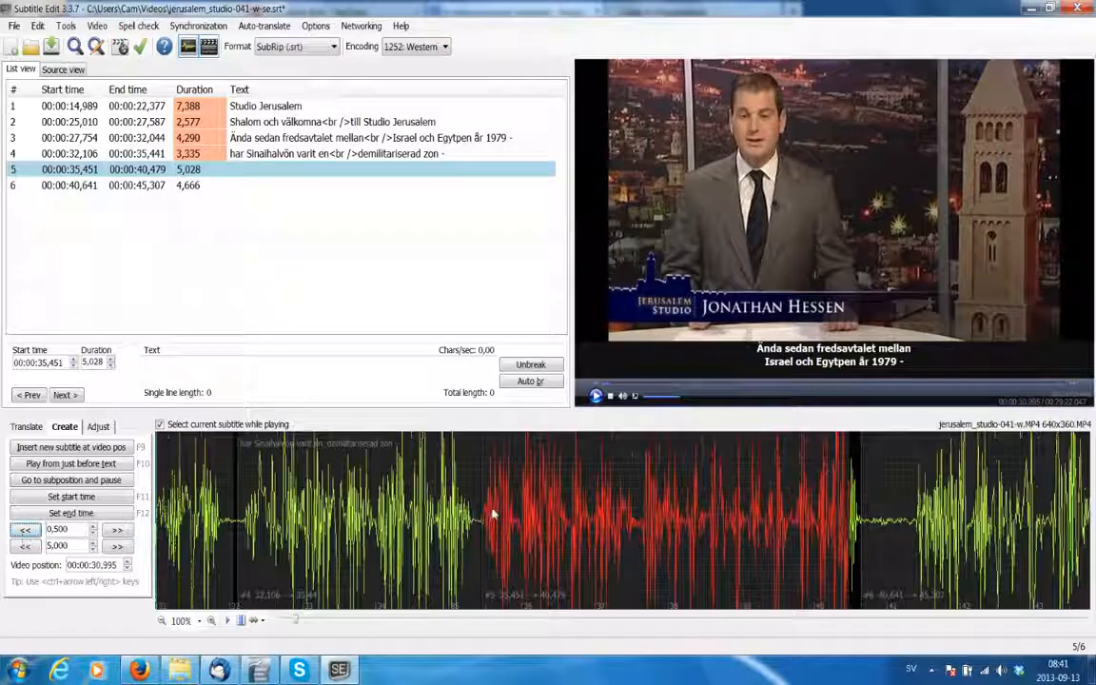
{"action": "left_click", "coordinate": [405, 466]}
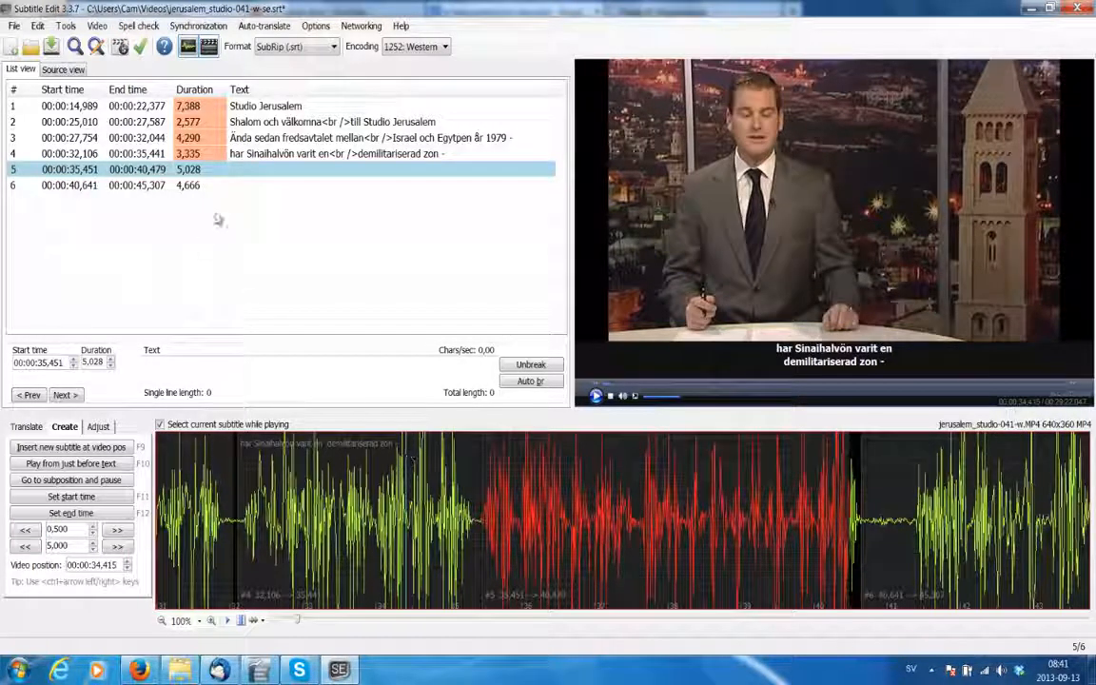
{"action": "left_click", "coordinate": [252, 153]}
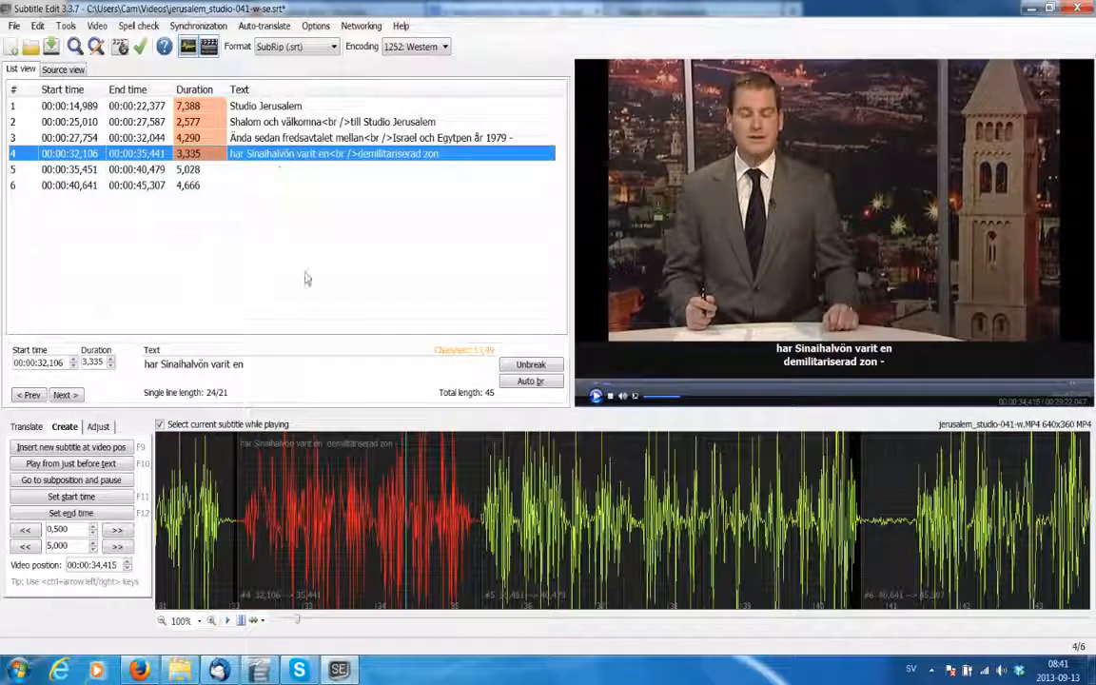
Adjust the end of subtitle 4 to 00:00:35,422 and the start of subtitle 5 to 00:00:35,461 in the waveform
{"action": "left_click", "coordinate": [590, 495]}
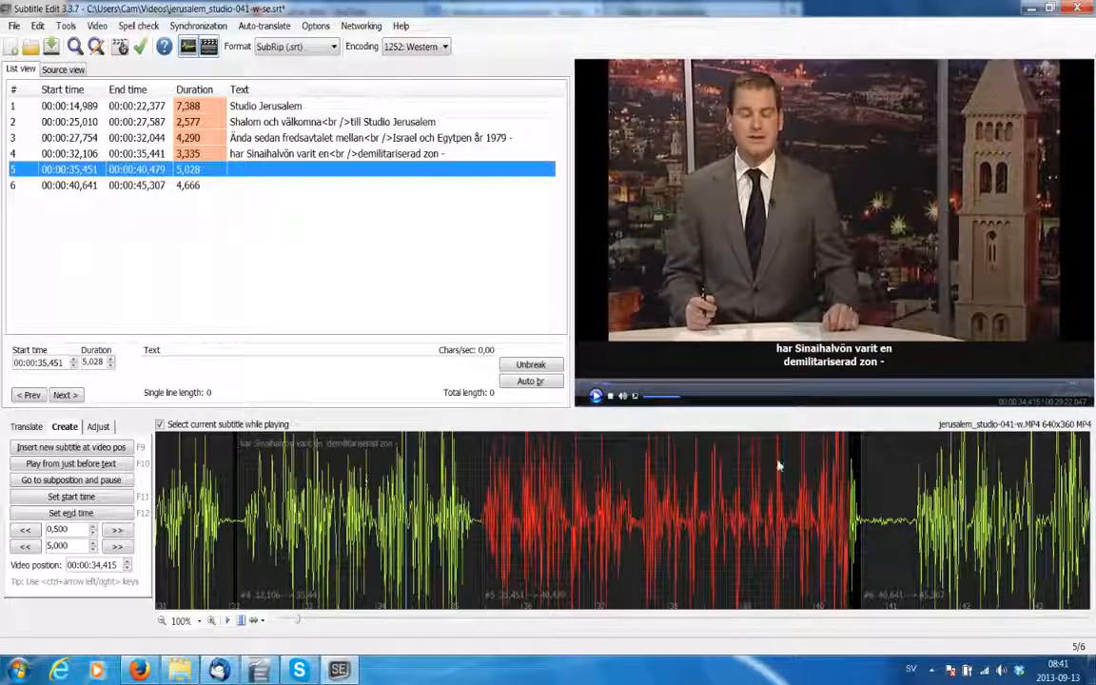
{"action": "left_click_drag", "start_coordinate": [484, 472], "coordinate": [482, 493]}
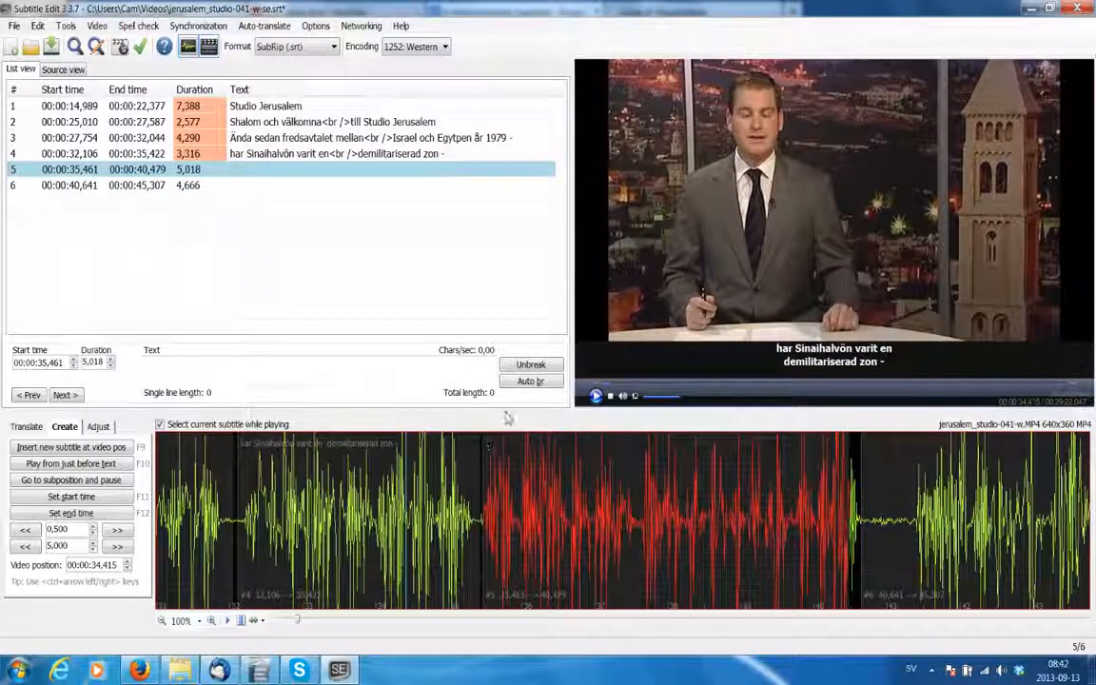
Play the video through subtitle 5, pause at 00:00:41,032, go back 5 s, and reposition it to 00:00:37,243 within subtitle 5
{"action": "left_click", "coordinate": [595, 397]}
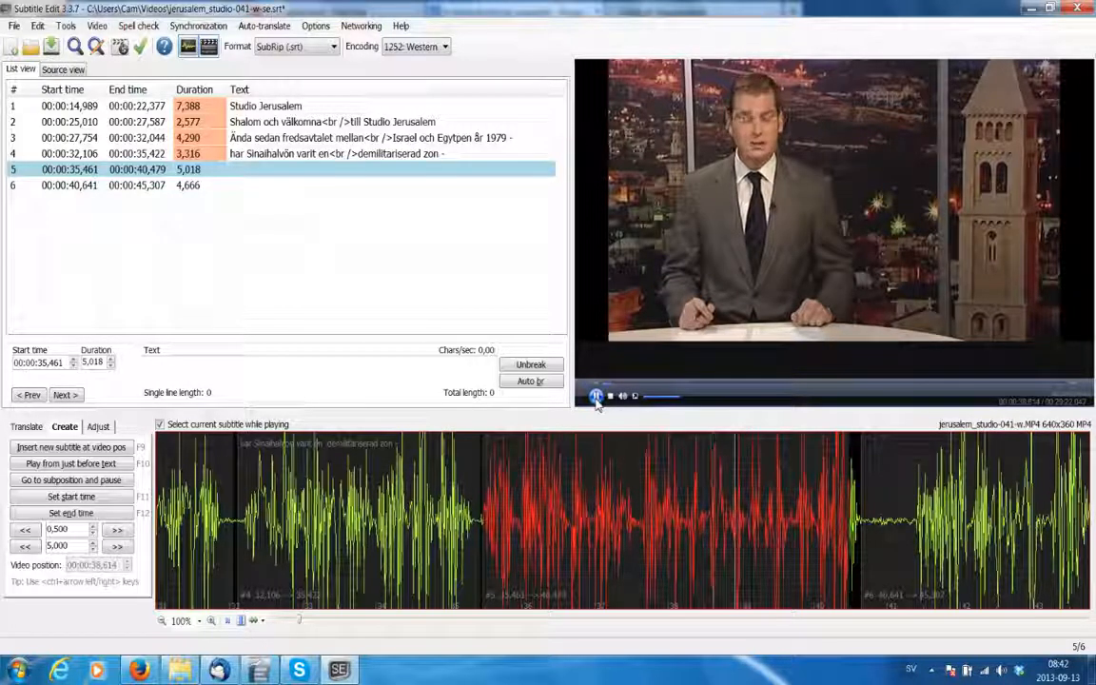
{"action": "left_click", "coordinate": [596, 396]}
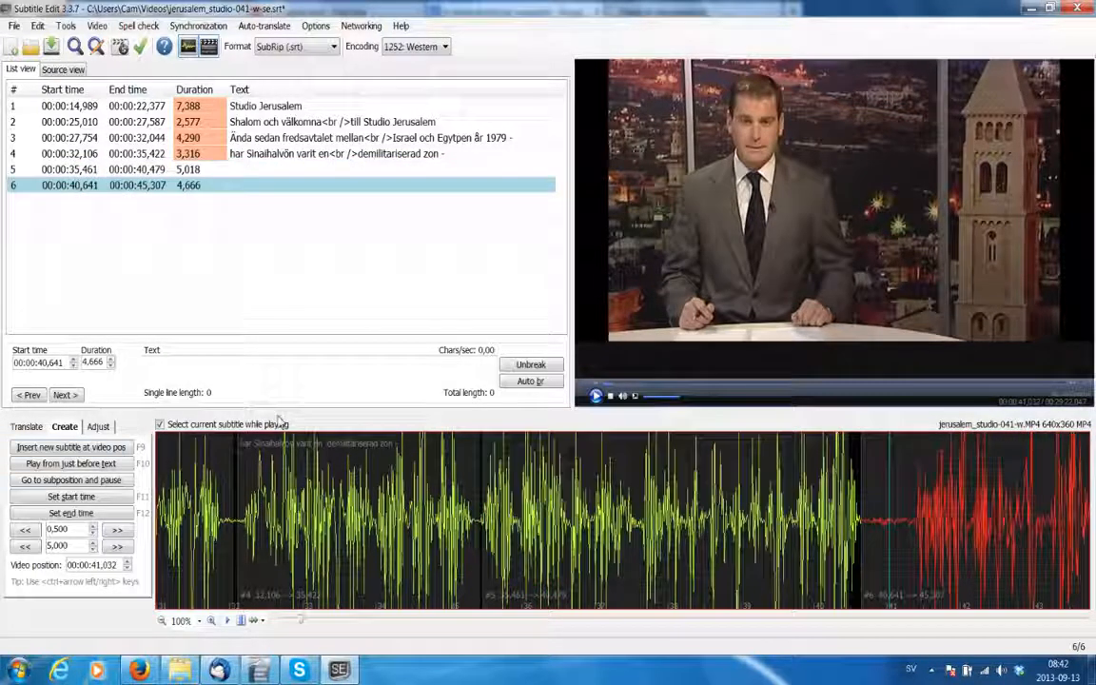
{"action": "left_click", "coordinate": [27, 546]}
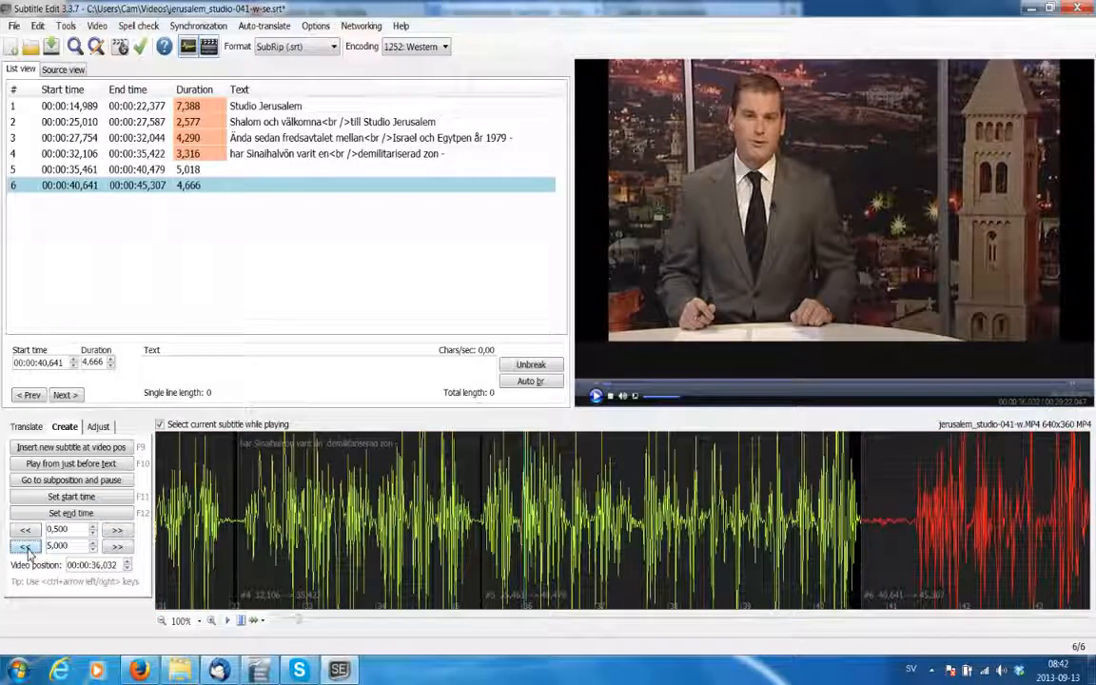
{"action": "left_click", "coordinate": [613, 502]}
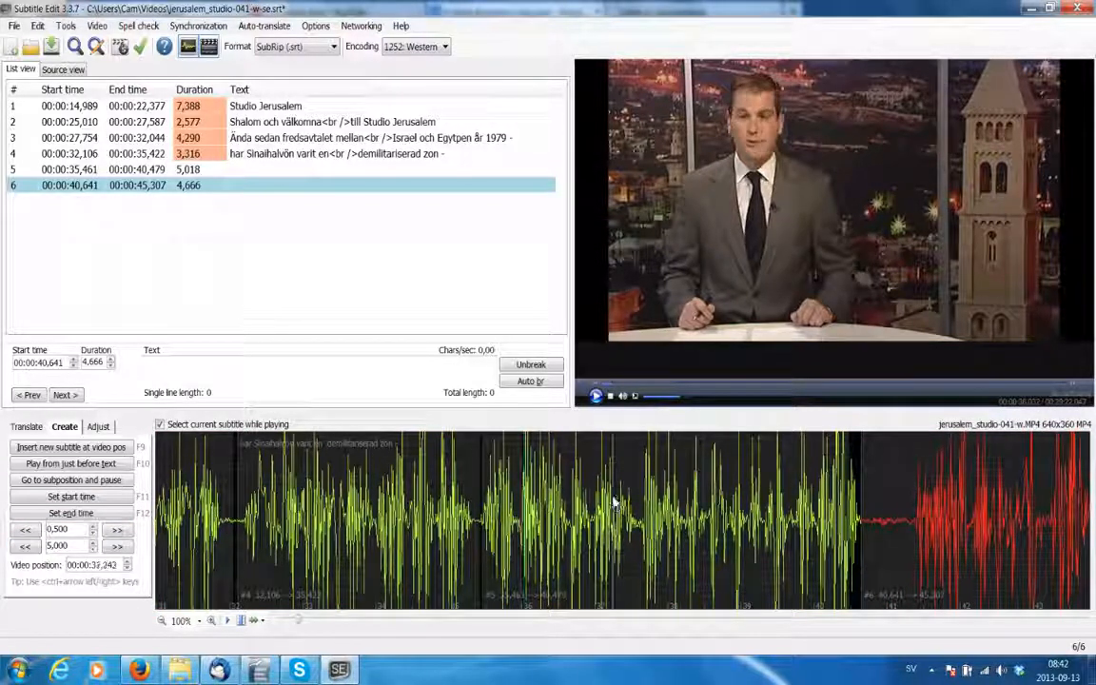
Enter the text "för att ge mer reaktionstid vid eventuell attack från Egytpen." for subtitle 5
{"action": "left_click", "coordinate": [272, 170]}
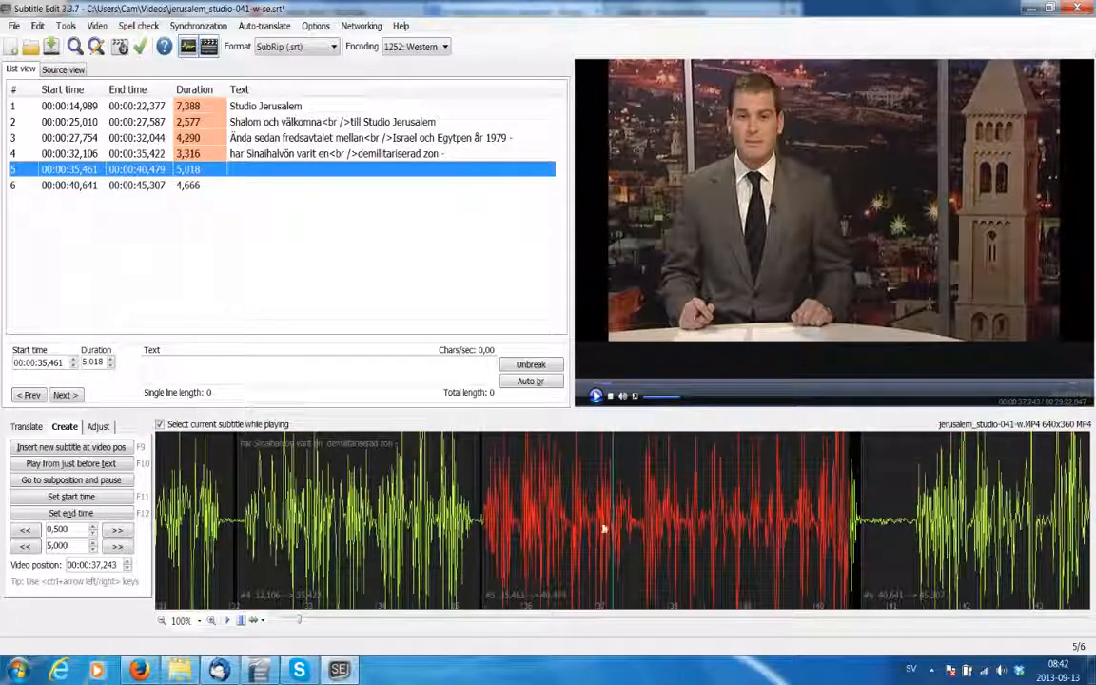
{"action": "left_click", "coordinate": [297, 368]}
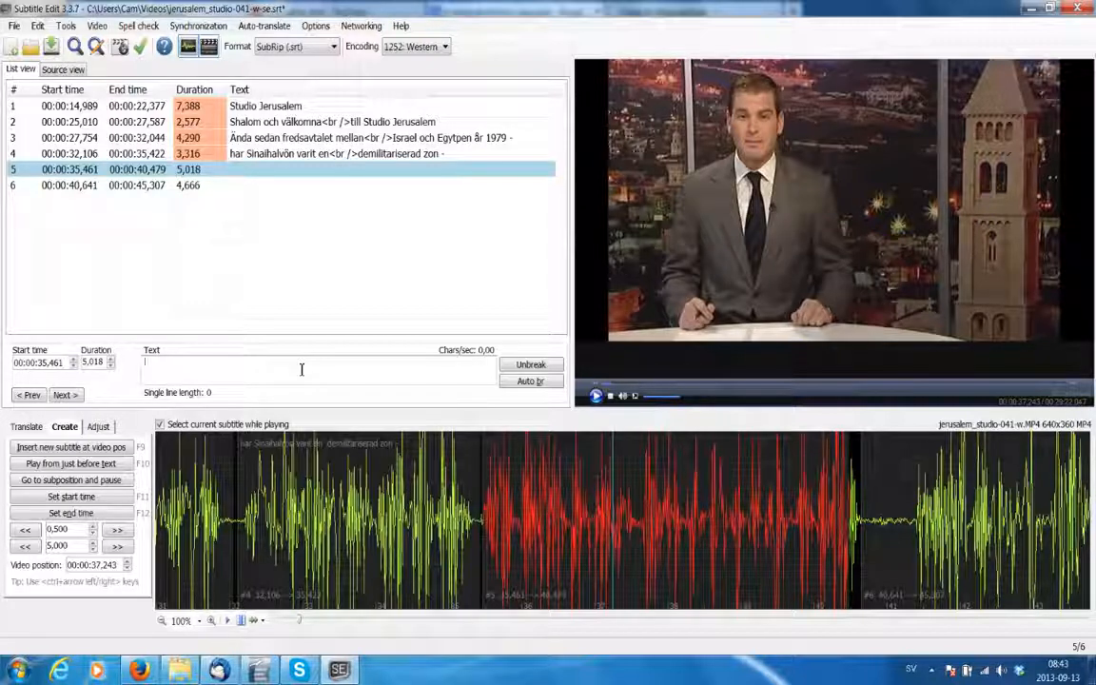
{"action": "type", "text": "föra tt ge"}
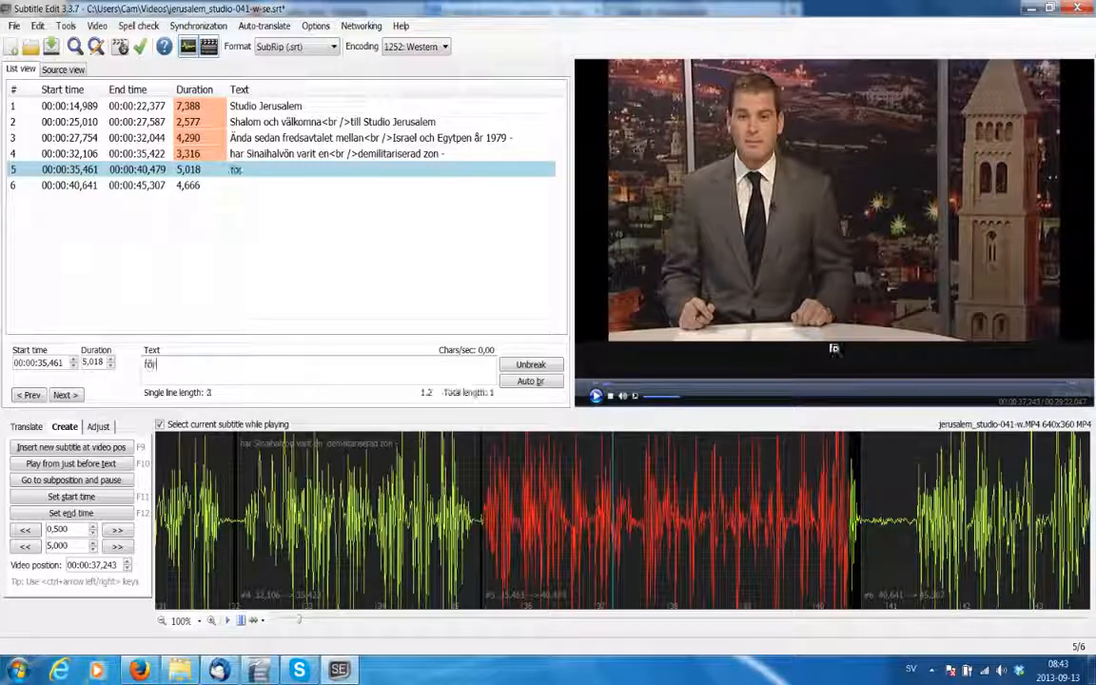
{"action": "key", "text": "BackSpace"}
{"action": "key", "text": "BackSpace"}
{"action": "key", "text": "BackSpace"}
{"action": "key", "text": "BackSpace"}
{"action": "key", "text": "BackSpace"}
{"action": "key", "text": "BackSpace"}
{"action": "key", "text": "BackSpace"}
{"action": "key", "text": "BackSpace"}
{"action": "type", "text": "att ge"}
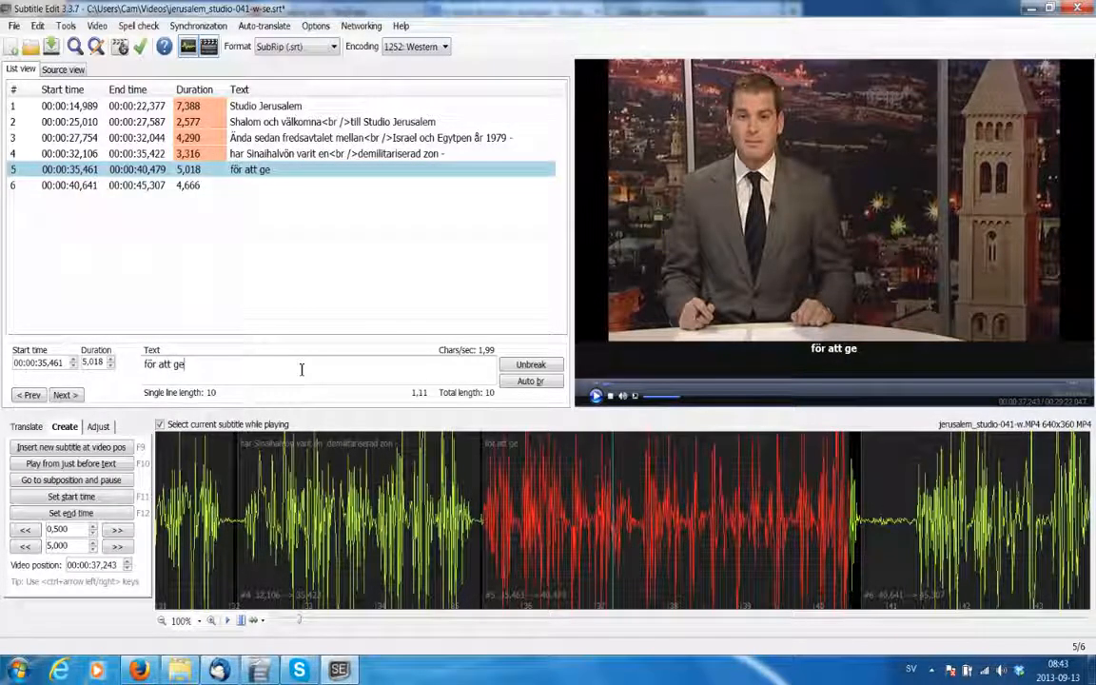
{"action": "type", "text": " mer reaktio"}
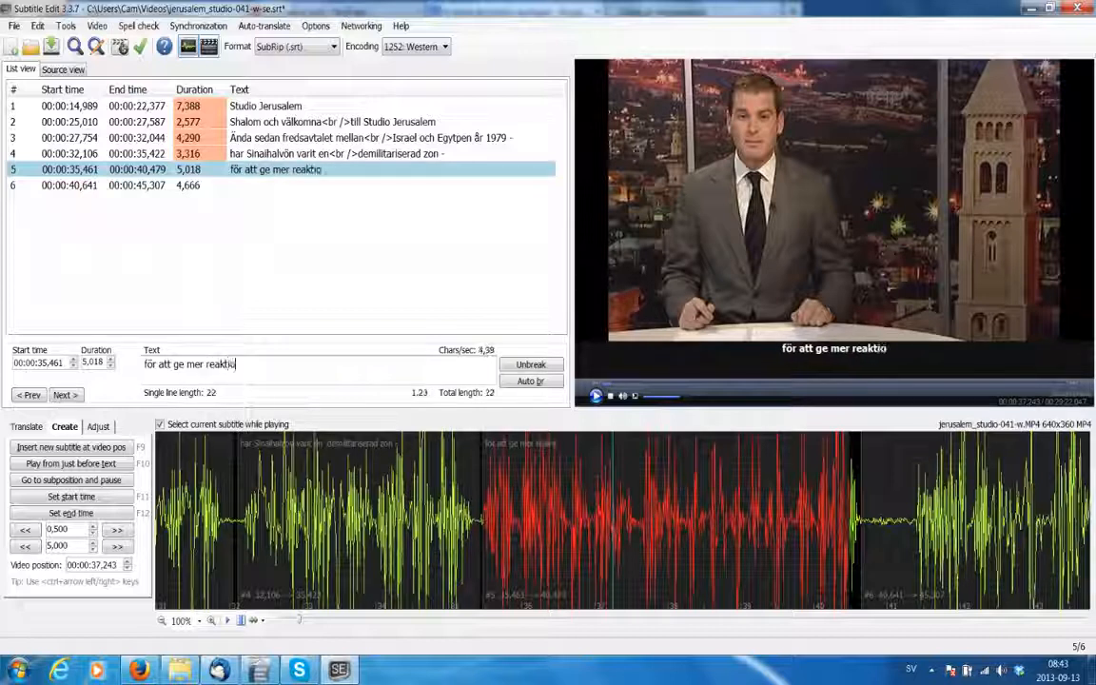
{"action": "type", "text": "nst"}
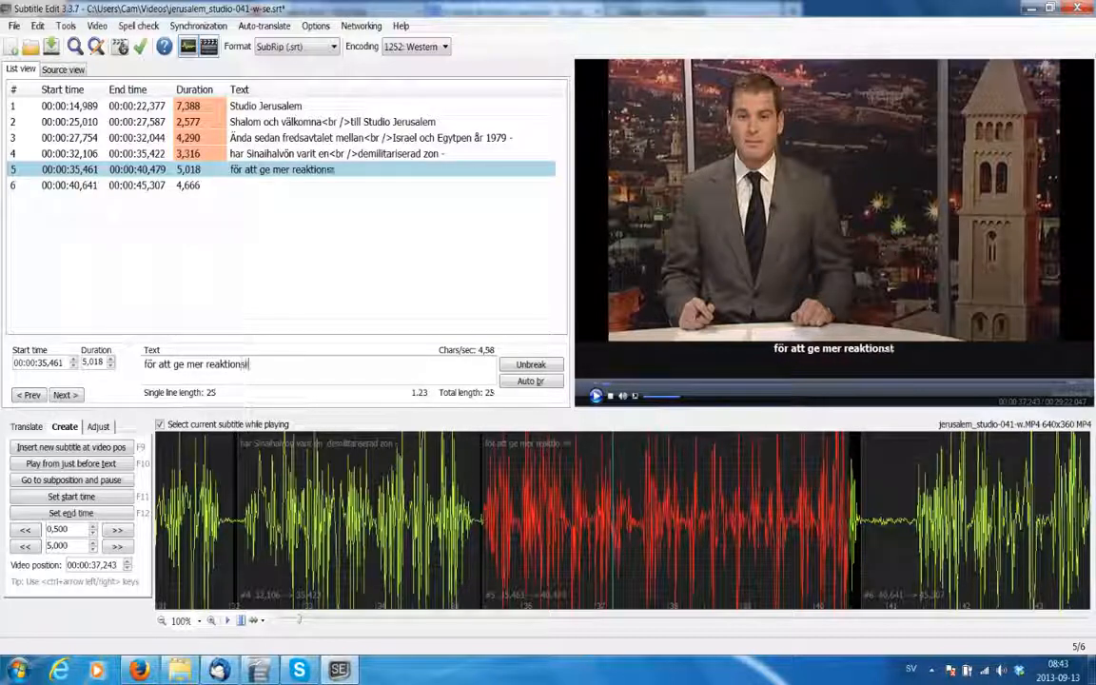
{"action": "type", "text": "id vid eventuell a"}
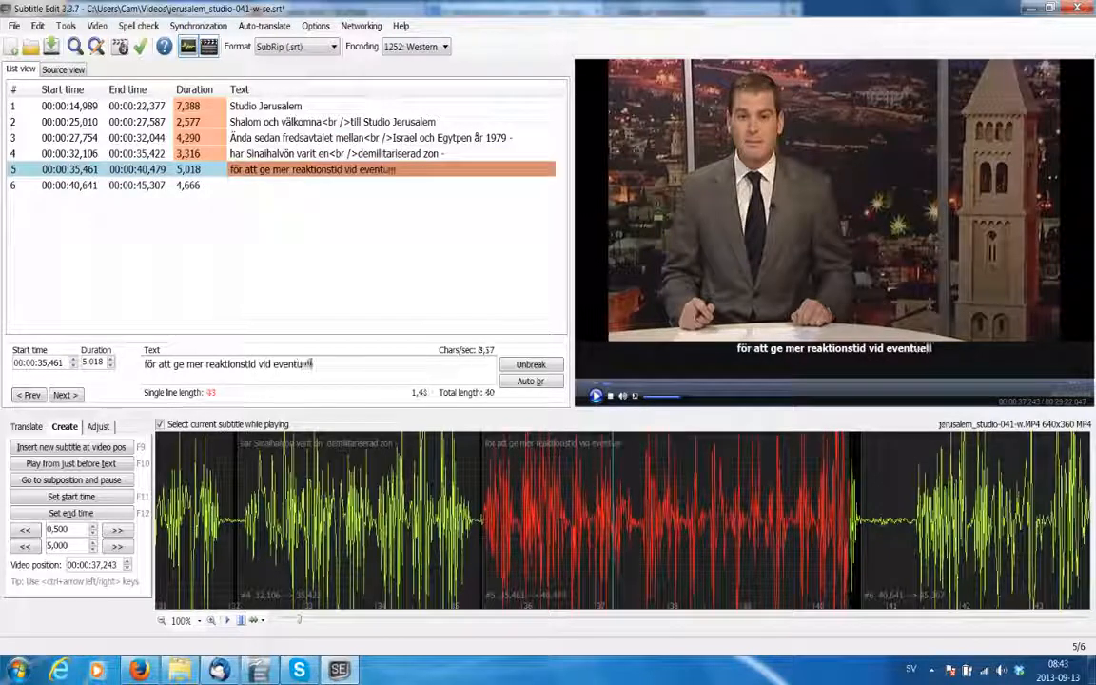
{"action": "type", "text": "tt"}
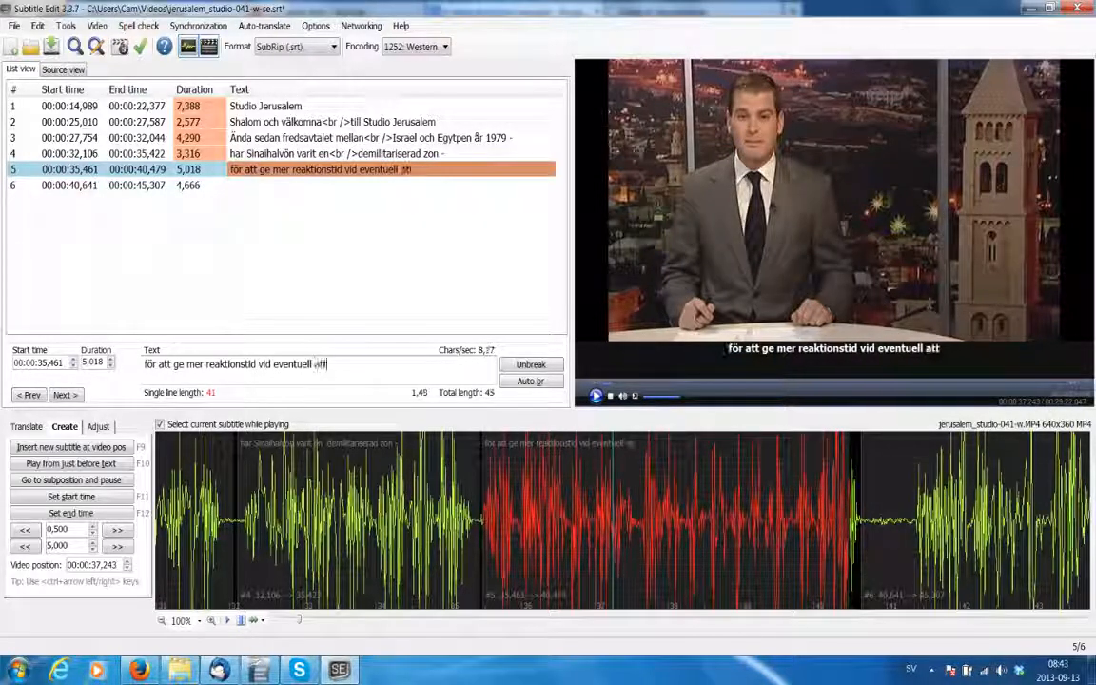
{"action": "type", "text": "ack från Eg"}
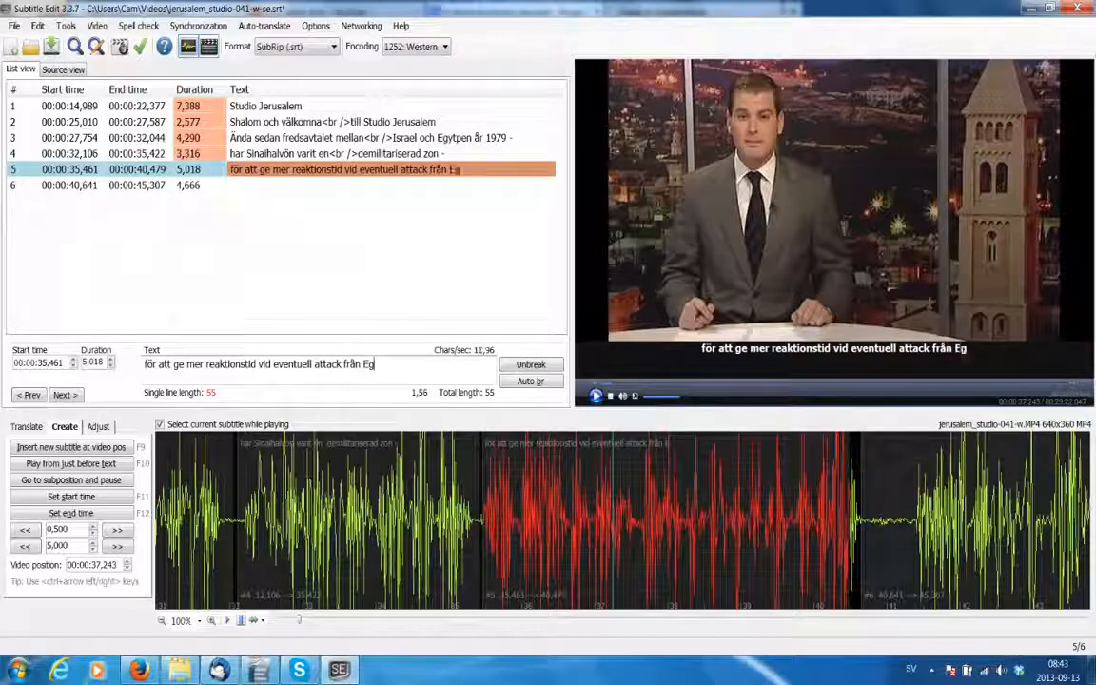
{"action": "type", "text": "ytpen."}
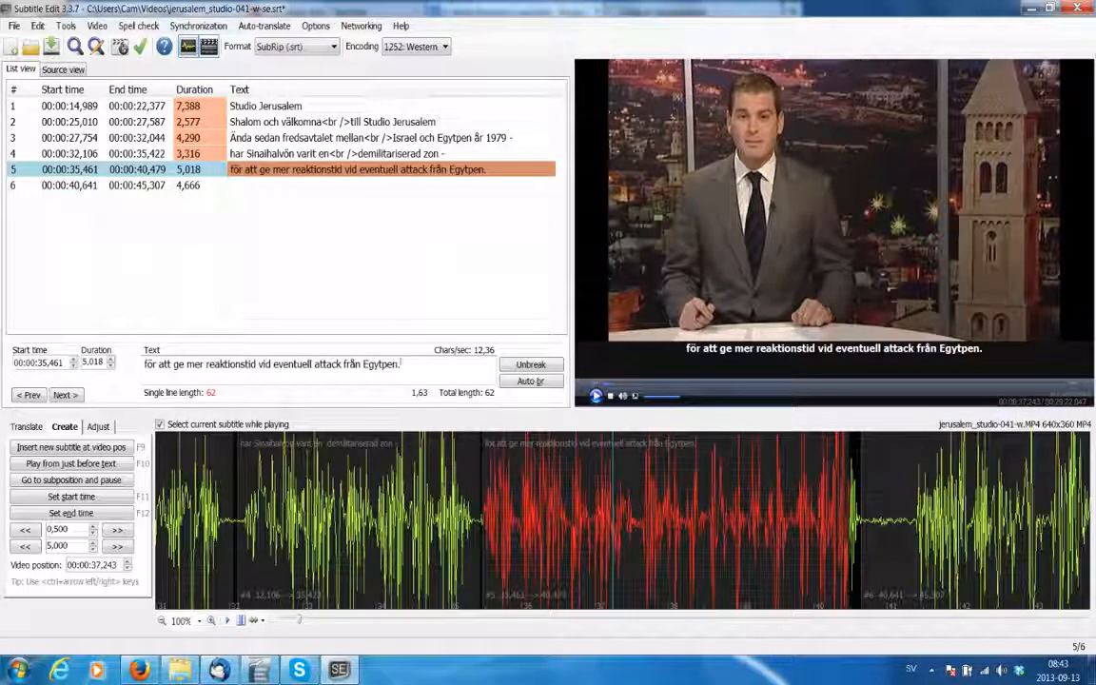
Extend the end of subtitle 5's text with "på Israel." and automatically break it into two lines
{"action": "key", "text": "BackSpace"}
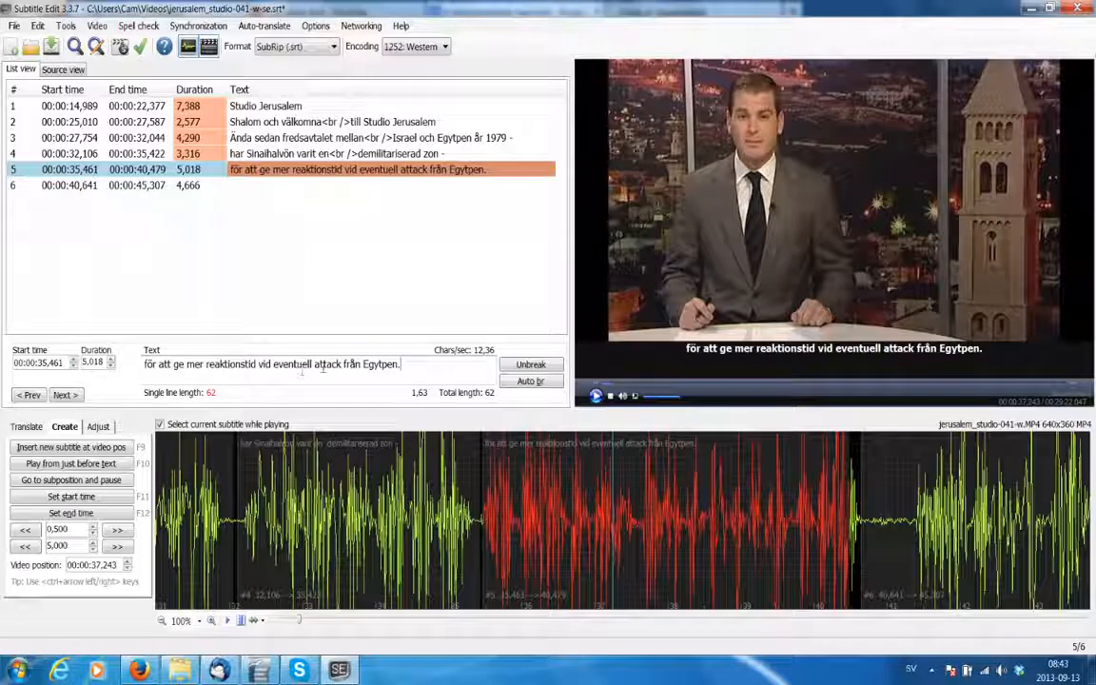
{"action": "type", "text": "på I"}
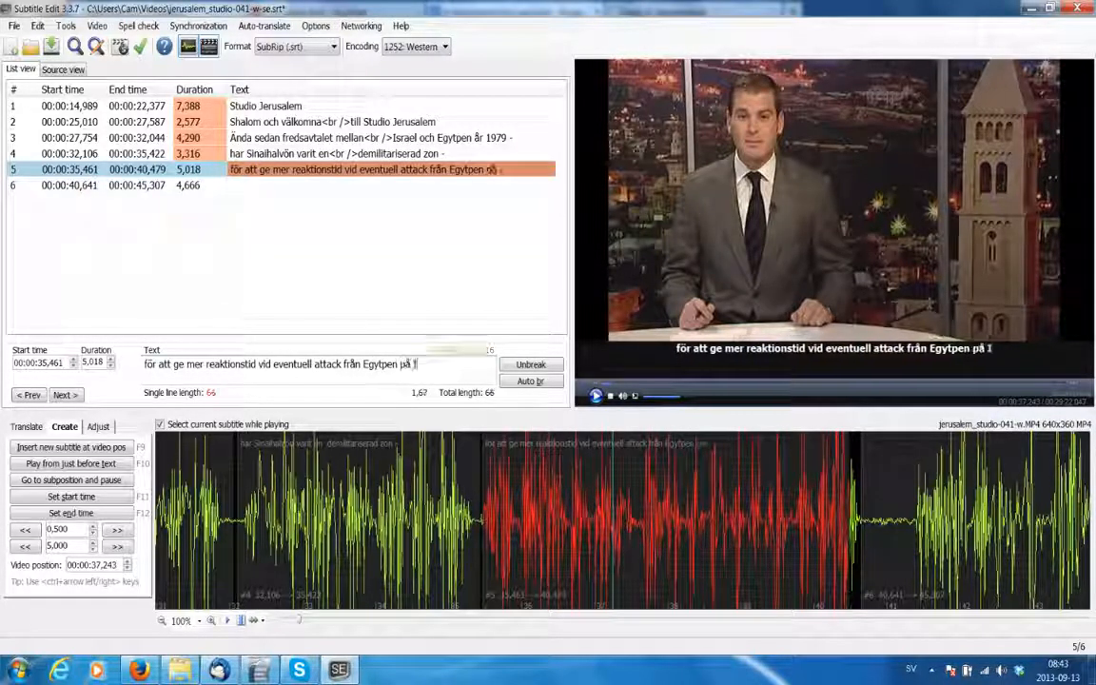
{"action": "type", "text": "srael."}
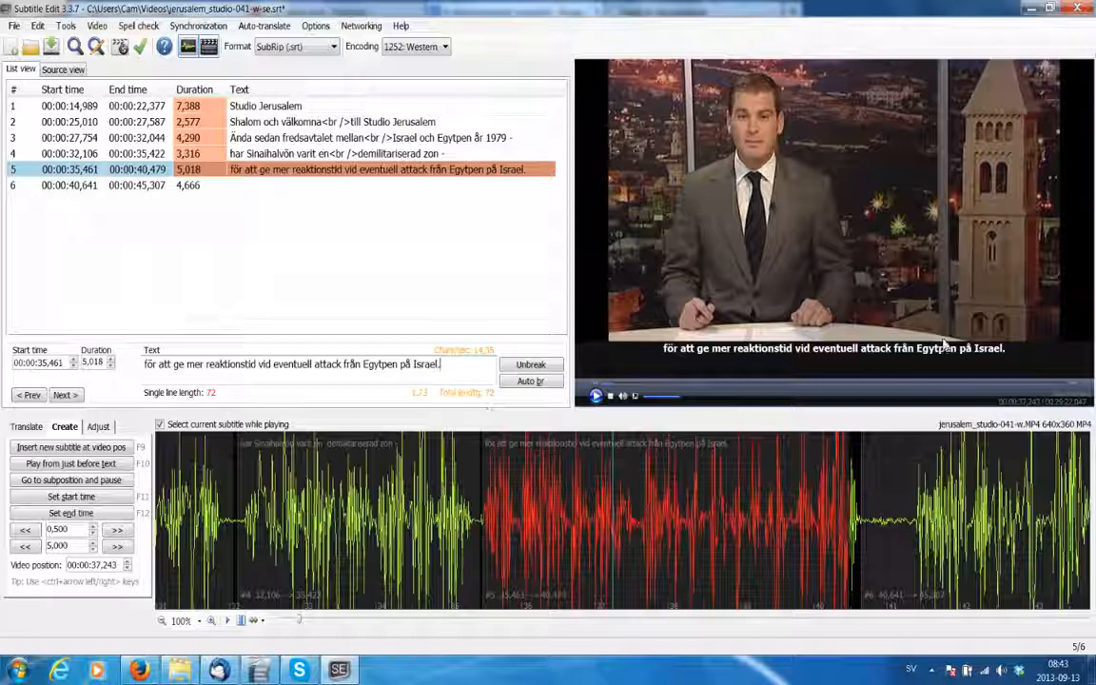
{"action": "left_click", "coordinate": [531, 381]}
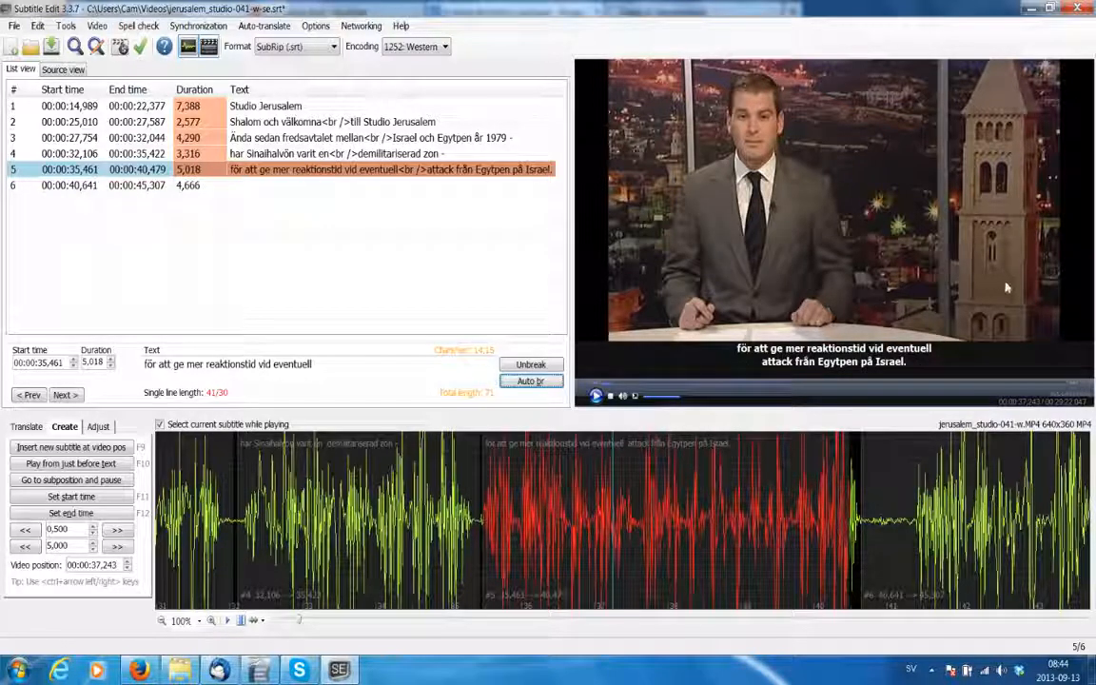
Remove "på Israel" from subtitle 5 so it ends with "Egytpen.", and automatically rebreak its text into two lines
{"action": "left_click", "coordinate": [337, 370]}
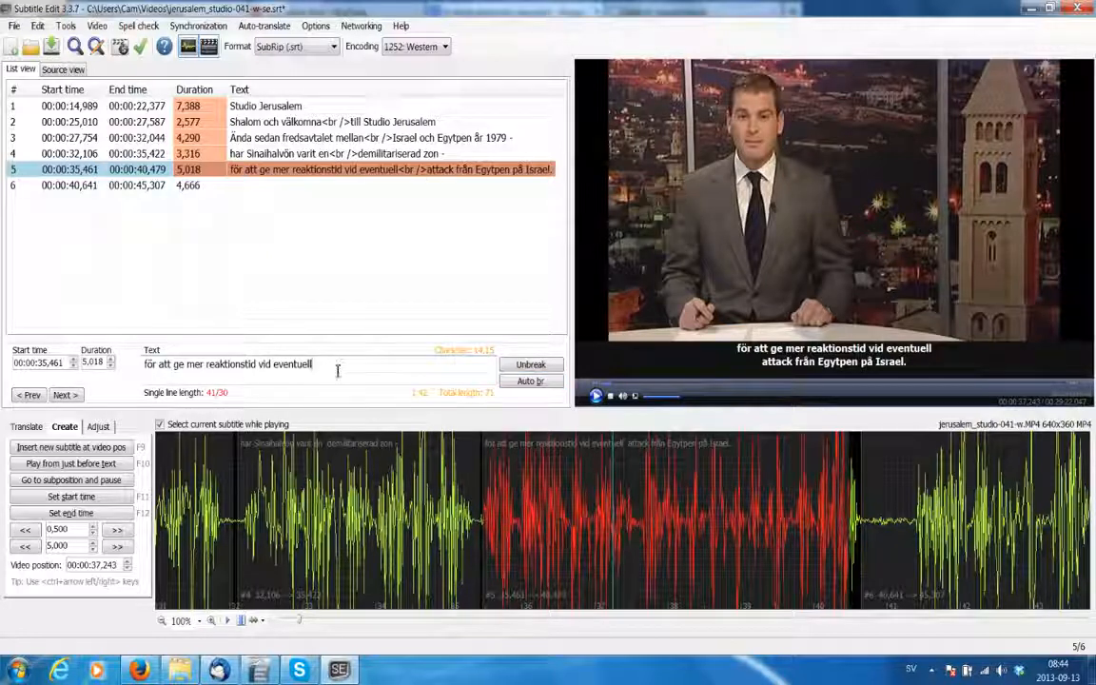
{"action": "left_click_drag", "start_coordinate": [337, 371], "coordinate": [352, 391]}
{"action": "left_click", "coordinate": [305, 366]}
{"action": "key", "text": "BackSpace"}
{"action": "key", "text": "BackSpace"}
{"action": "key", "text": "BackSpace"}
{"action": "key", "text": "BackSpace"}
{"action": "key", "text": "BackSpace"}
{"action": "key", "text": "BackSpace"}
{"action": "key", "text": "BackSpace"}
{"action": "key", "text": "BackSpace"}
{"action": "key", "text": "BackSpace"}
{"action": "key", "text": "BackSpace"}
{"action": "key", "text": "BackSpace"}
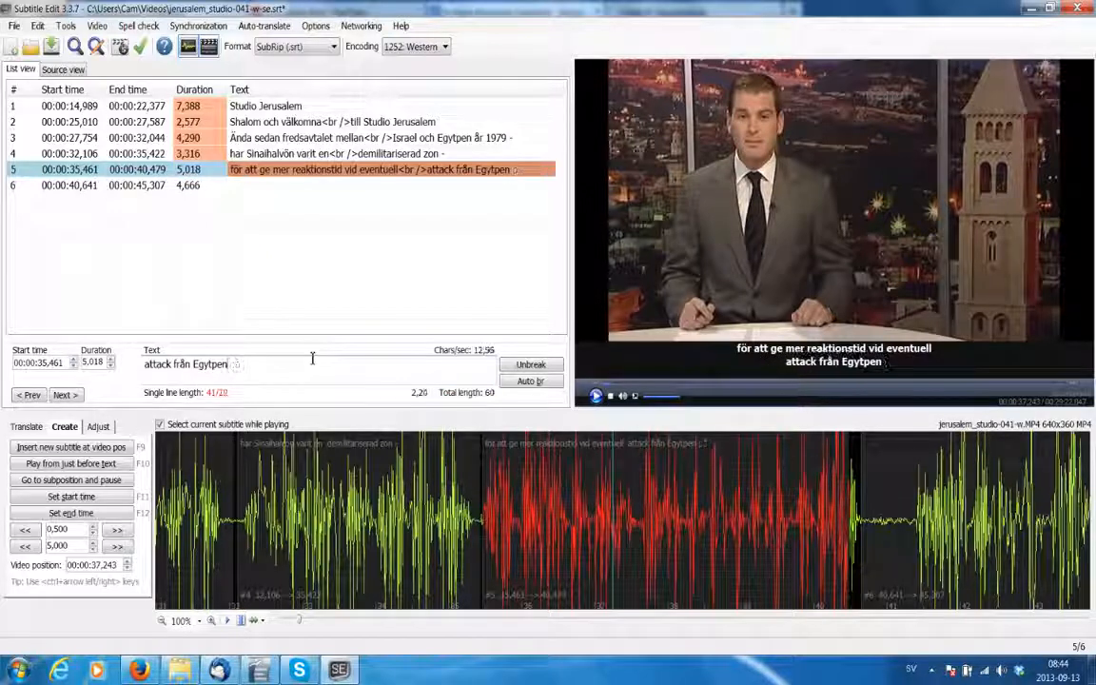
{"action": "type", "text": "."}
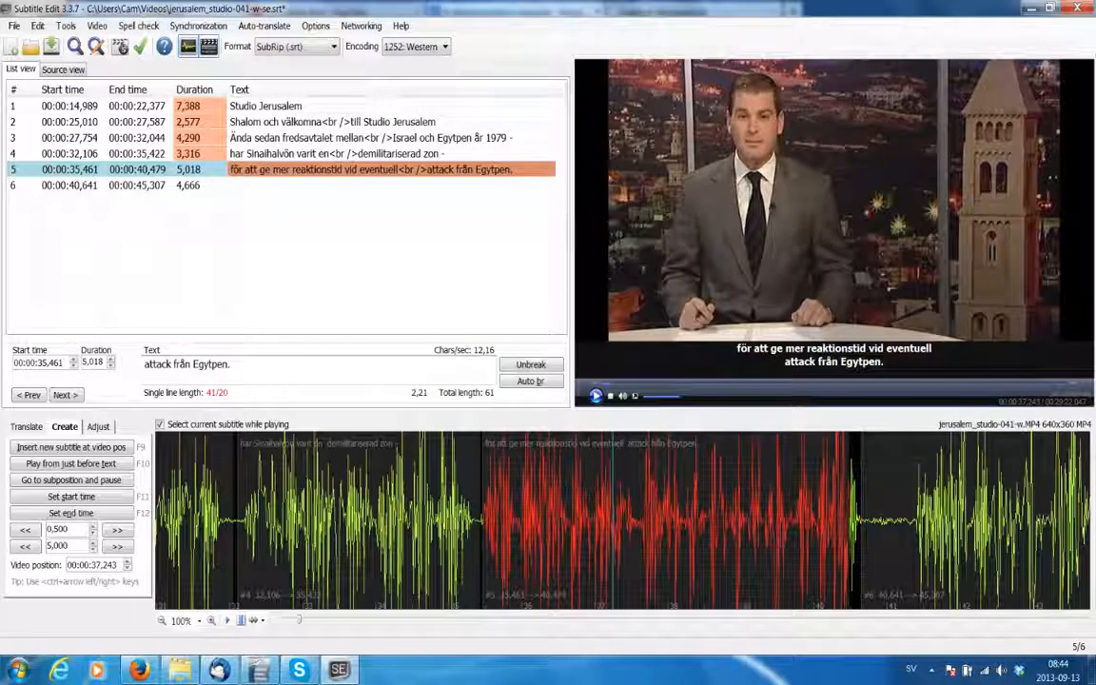
{"action": "left_click", "coordinate": [528, 381]}
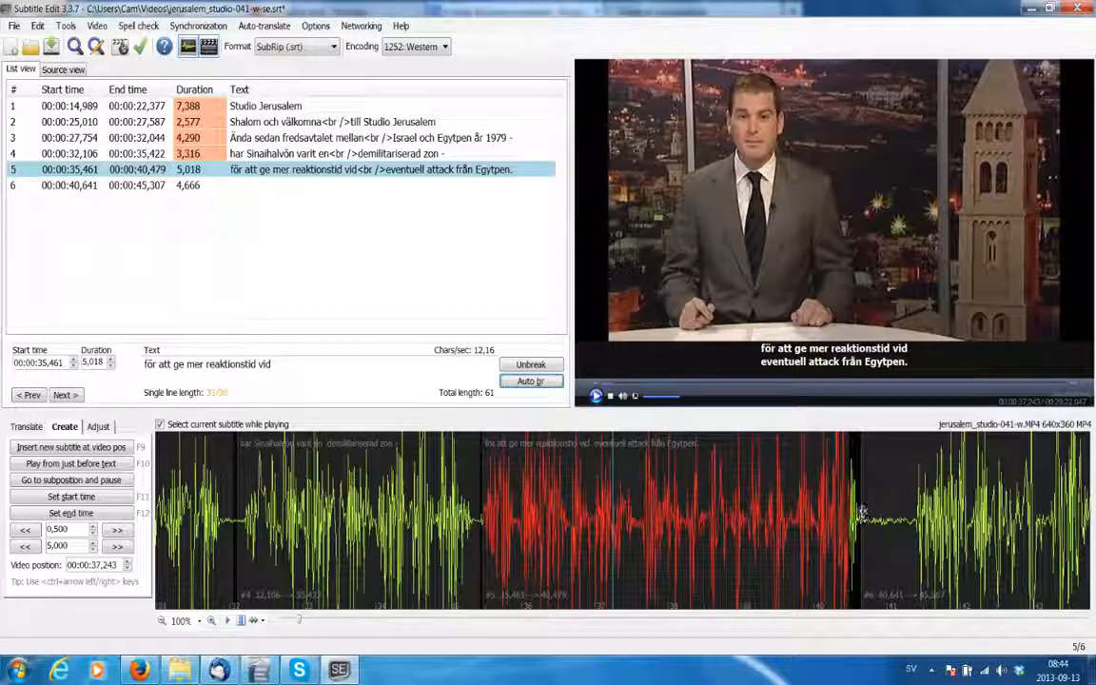
Adjust the end of subtitle 5 to 00:00:40,594 and the start of subtitle 6 to 00:00:40,695 in the waveform
{"action": "left_click_drag", "start_coordinate": [862, 514], "coordinate": [860, 511]}
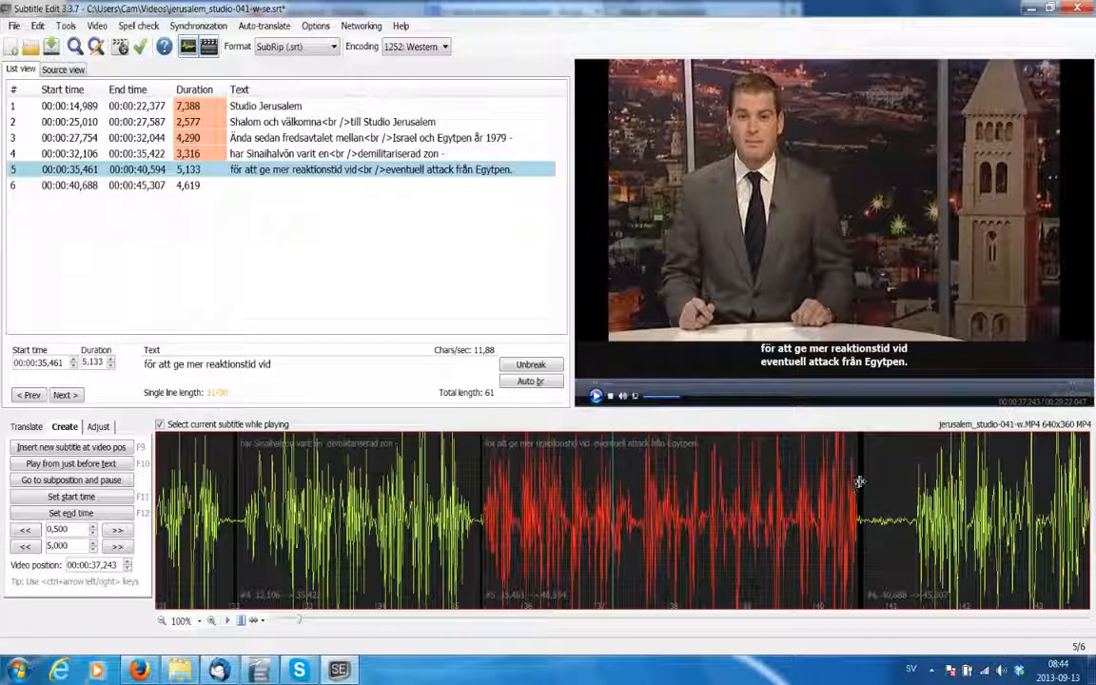
{"action": "left_click_drag", "start_coordinate": [858, 481], "coordinate": [806, 485]}
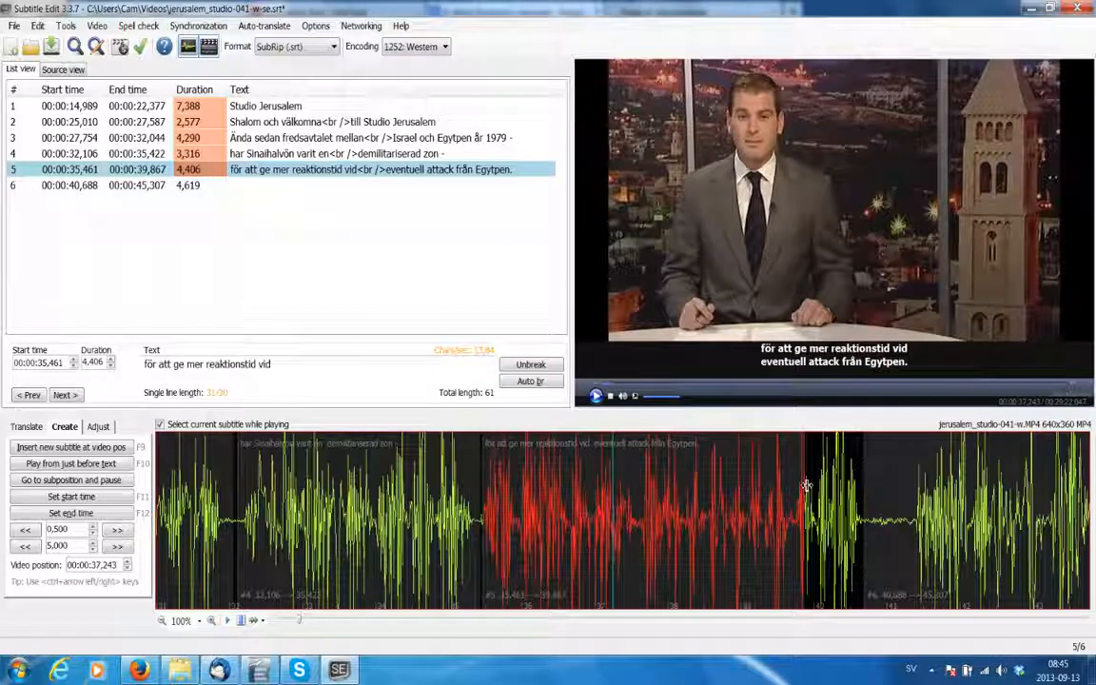
{"action": "left_click_drag", "start_coordinate": [806, 485], "coordinate": [860, 491]}
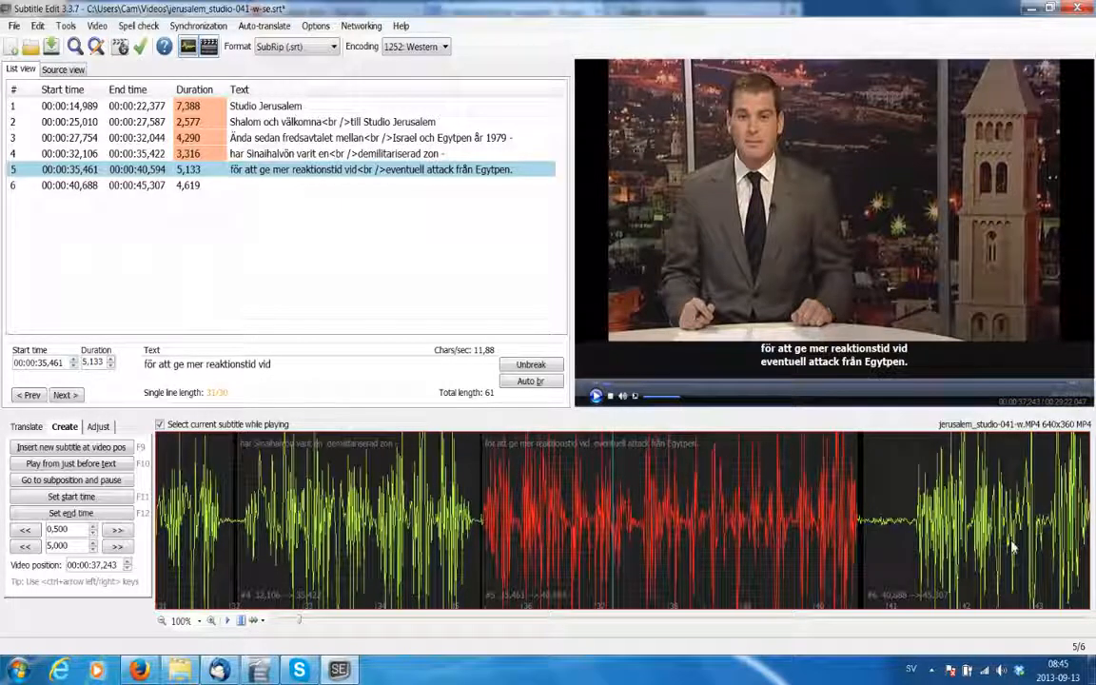
{"action": "mouse_move", "coordinate": [865, 512]}
{"action": "left_mouse_down"}
{"action": "mouse_move", "coordinate": [911, 516]}
{"action": "mouse_move", "coordinate": [866, 519]}
{"action": "left_mouse_up"}
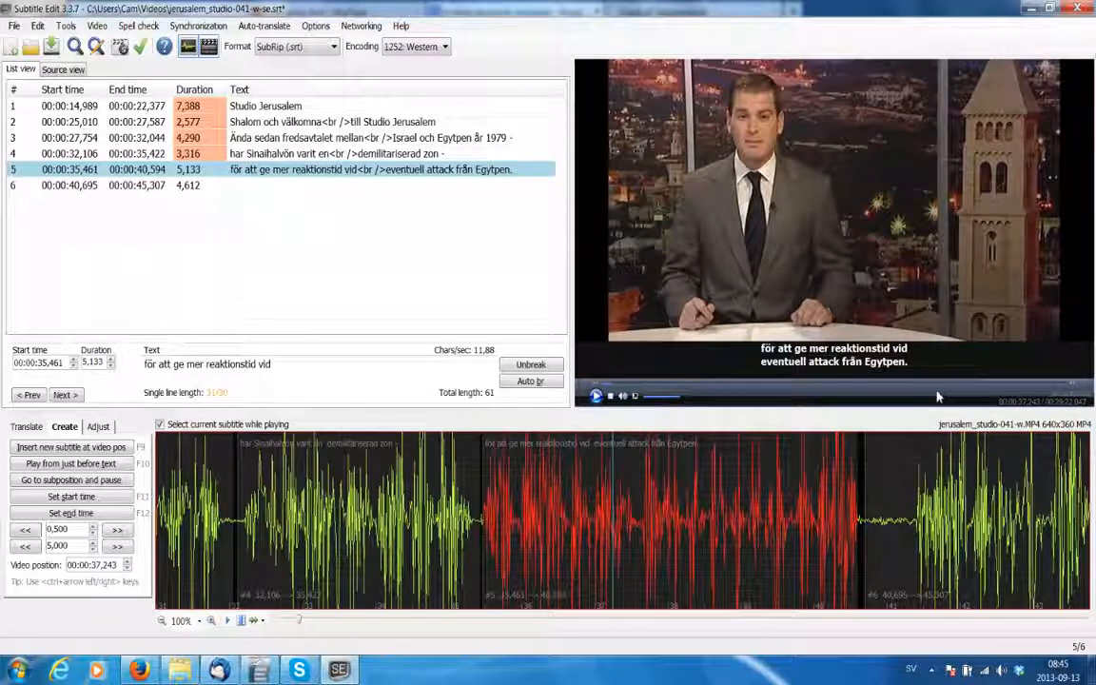
Review the video from subtitle 4 to 00:00:45,513, and reposition it to 00:00:42,800 within subtitle 6
{"action": "double_click", "coordinate": [291, 156]}
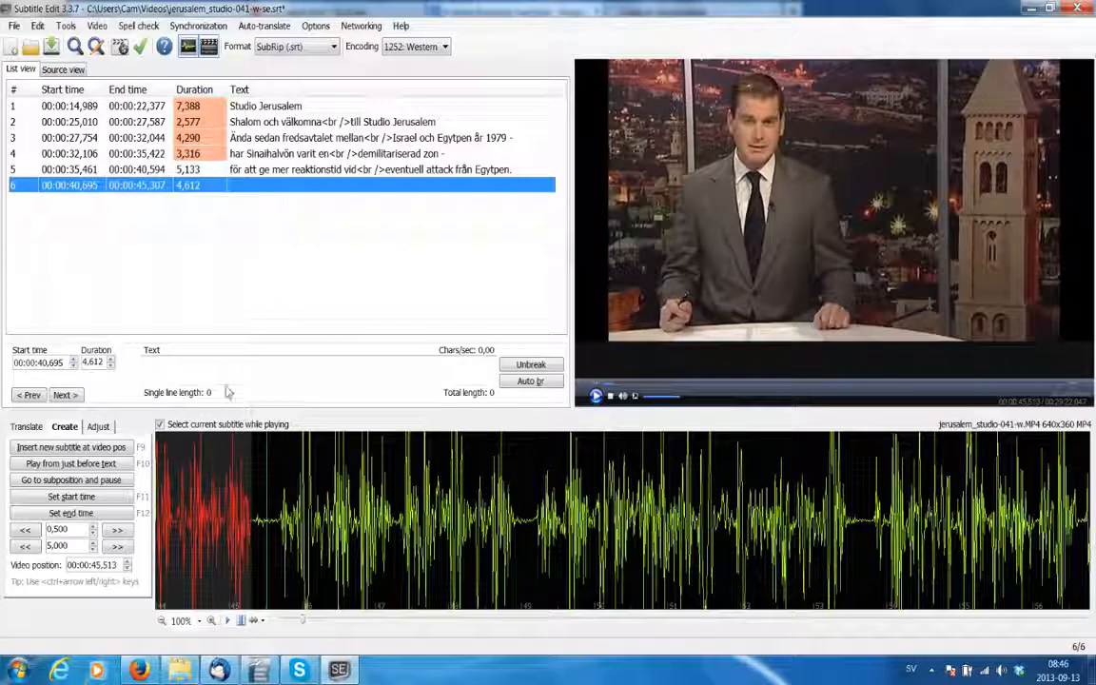
{"action": "left_click", "coordinate": [25, 546]}
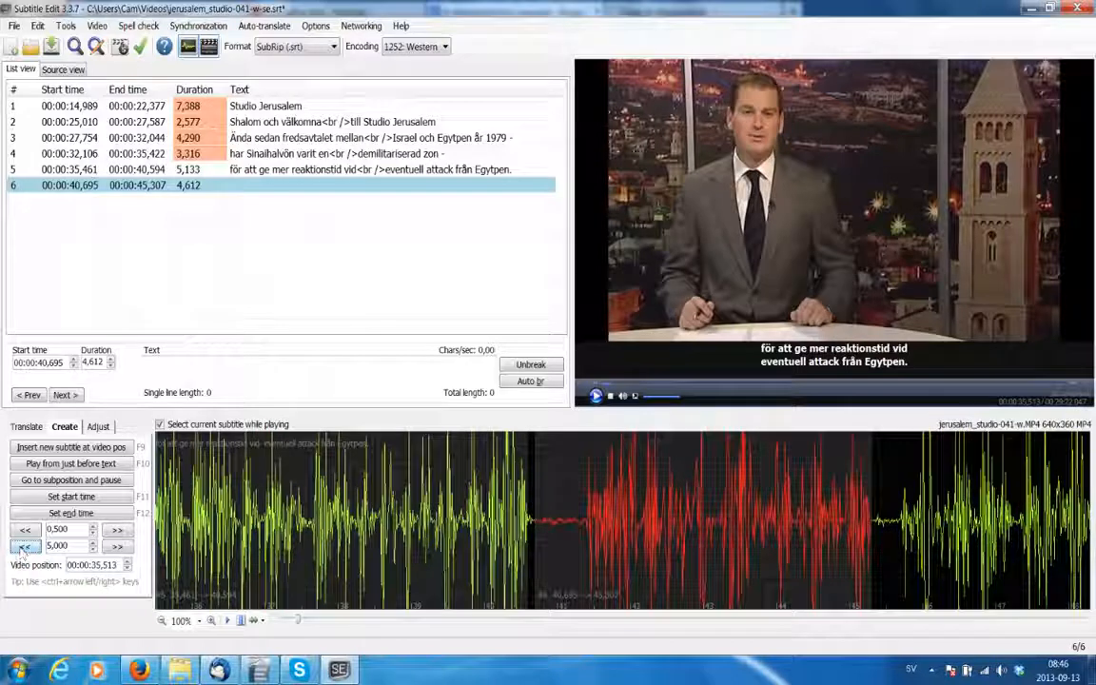
{"action": "left_click", "coordinate": [664, 474]}
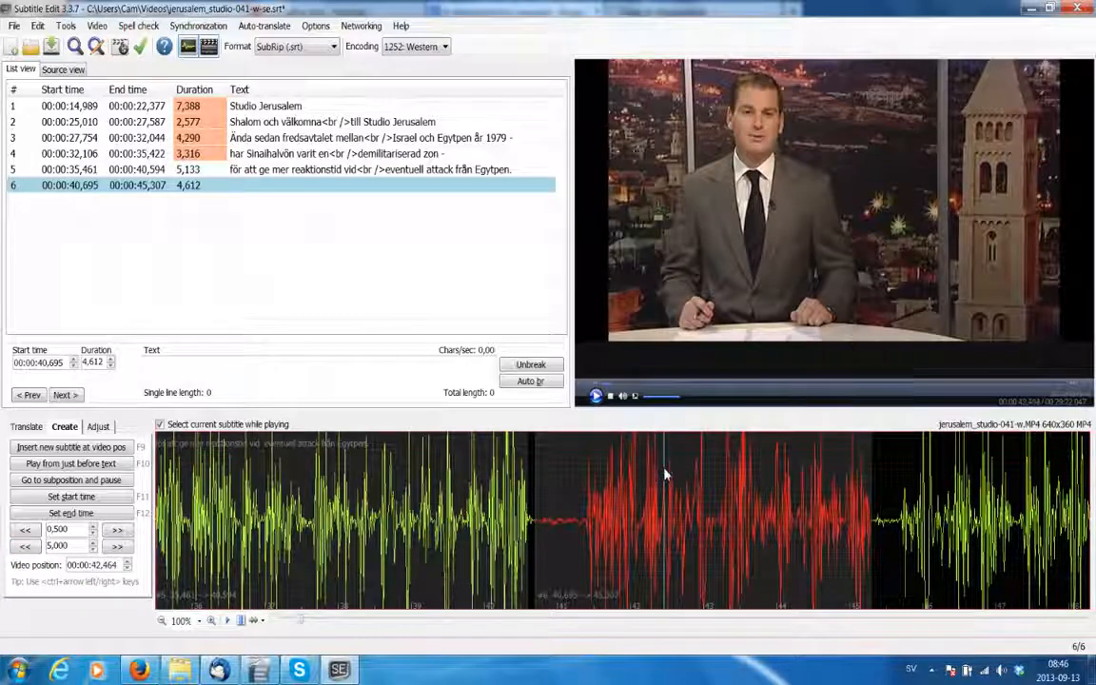
{"action": "left_click", "coordinate": [983, 457]}
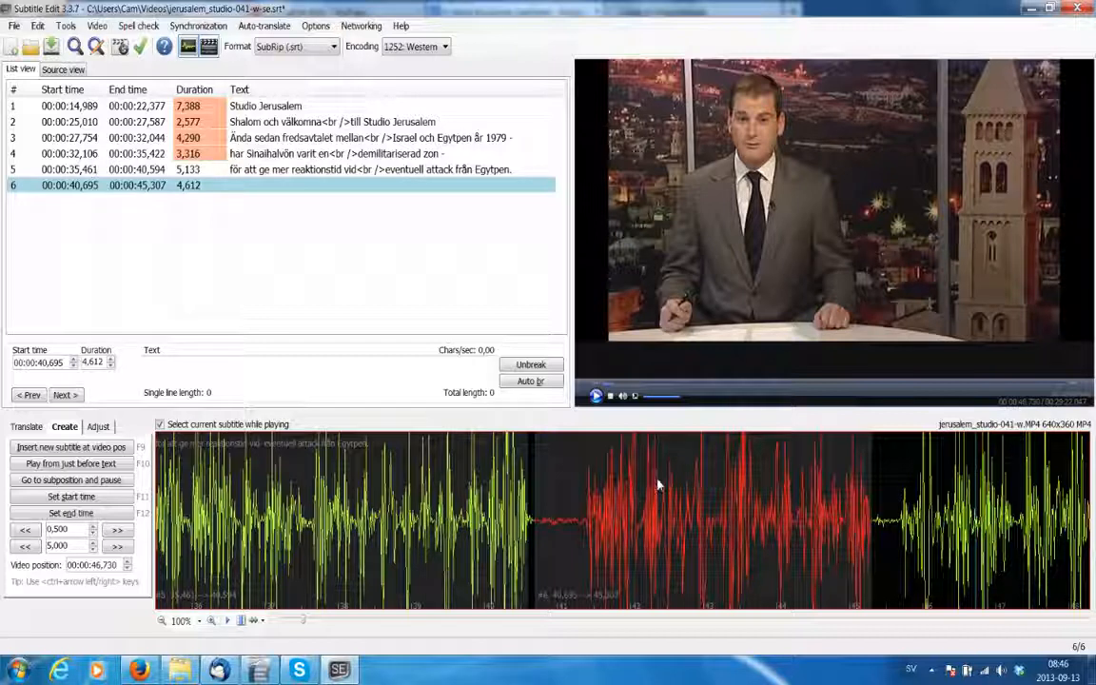
{"action": "left_click", "coordinate": [691, 472]}
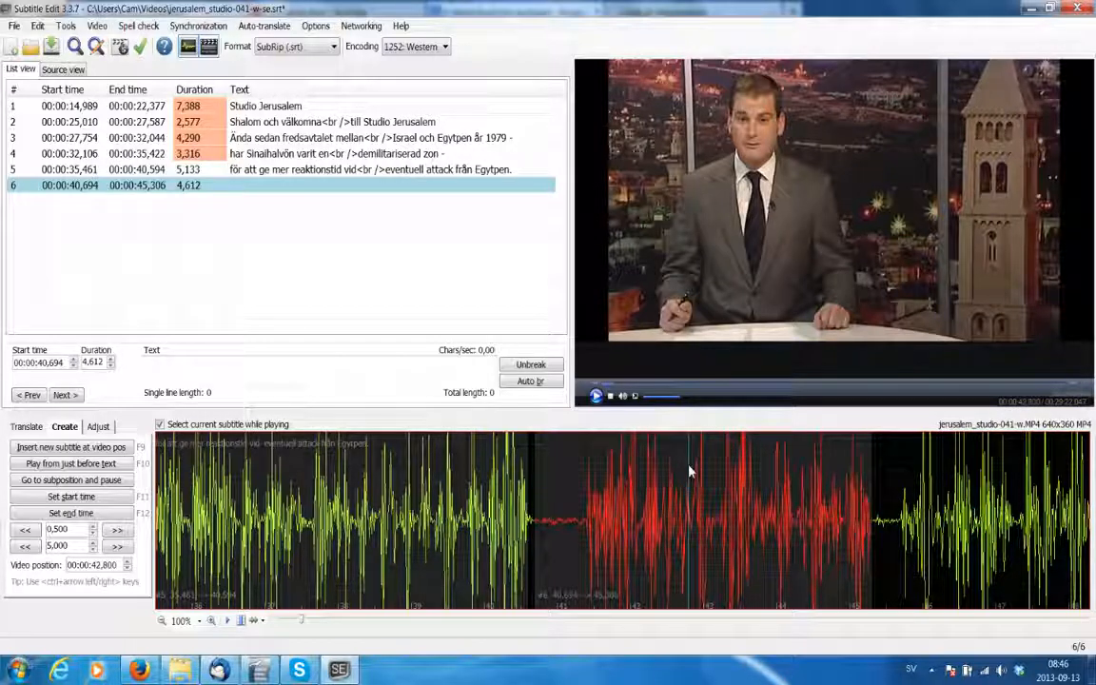
Enter "Folkresningen vid Tahirplatsen under sommaren 2010 -" as subtitle 6's text and automatically break it into two lines
{"action": "left_click", "coordinate": [294, 380]}
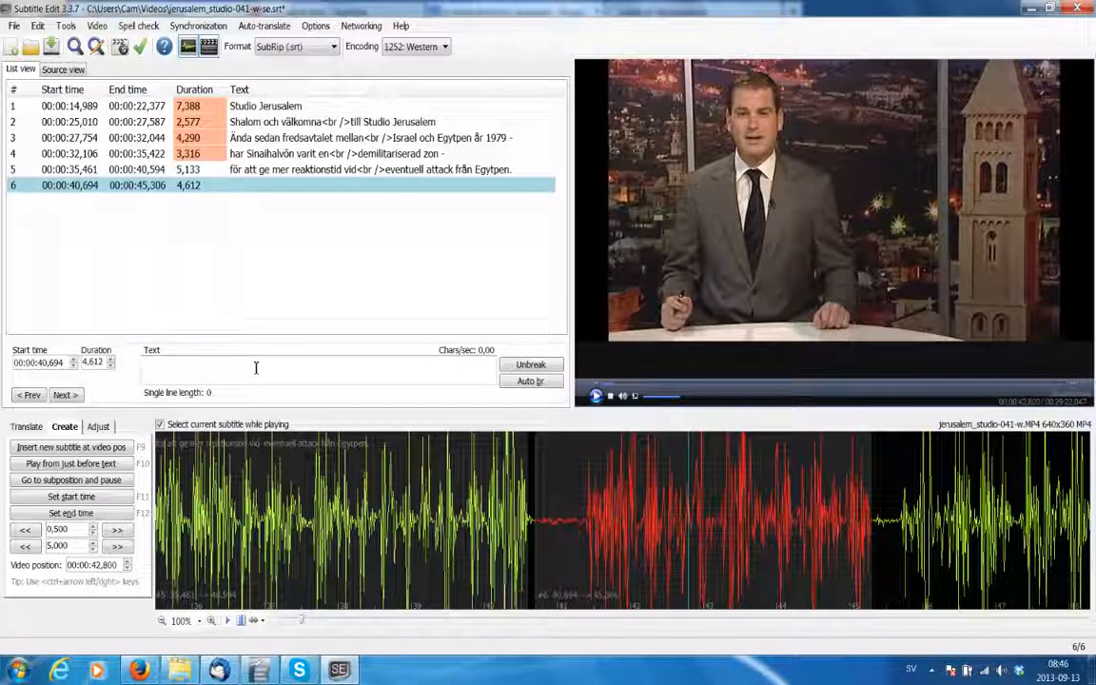
{"action": "type", "text": "Fp"}
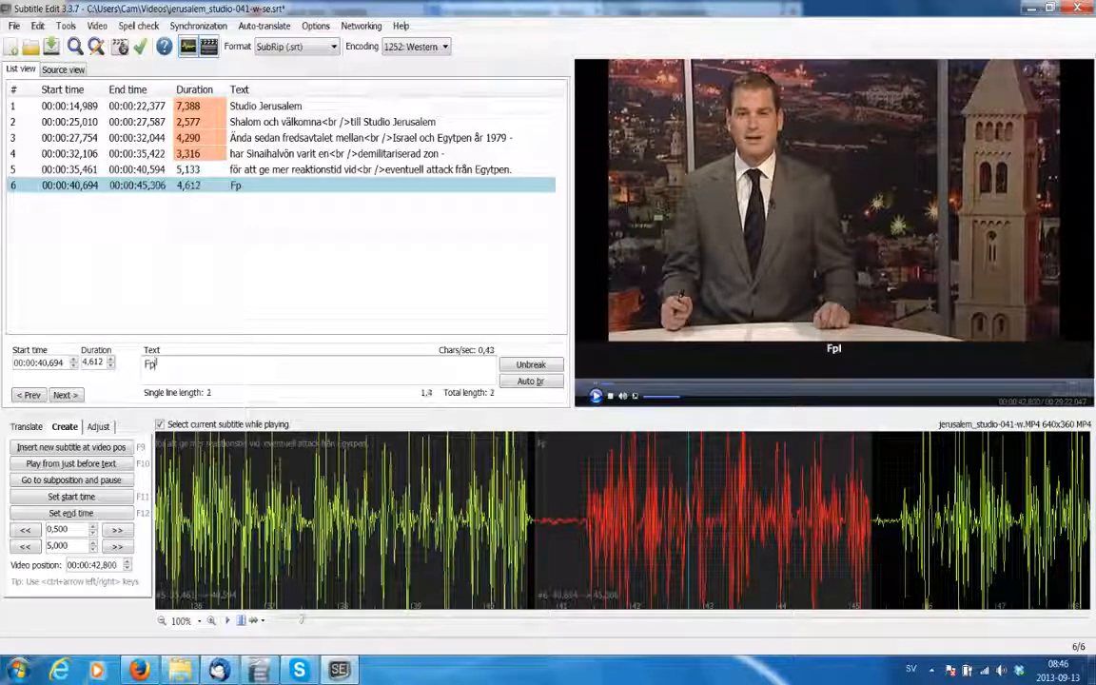
{"action": "type", "text": "lkresninge"}
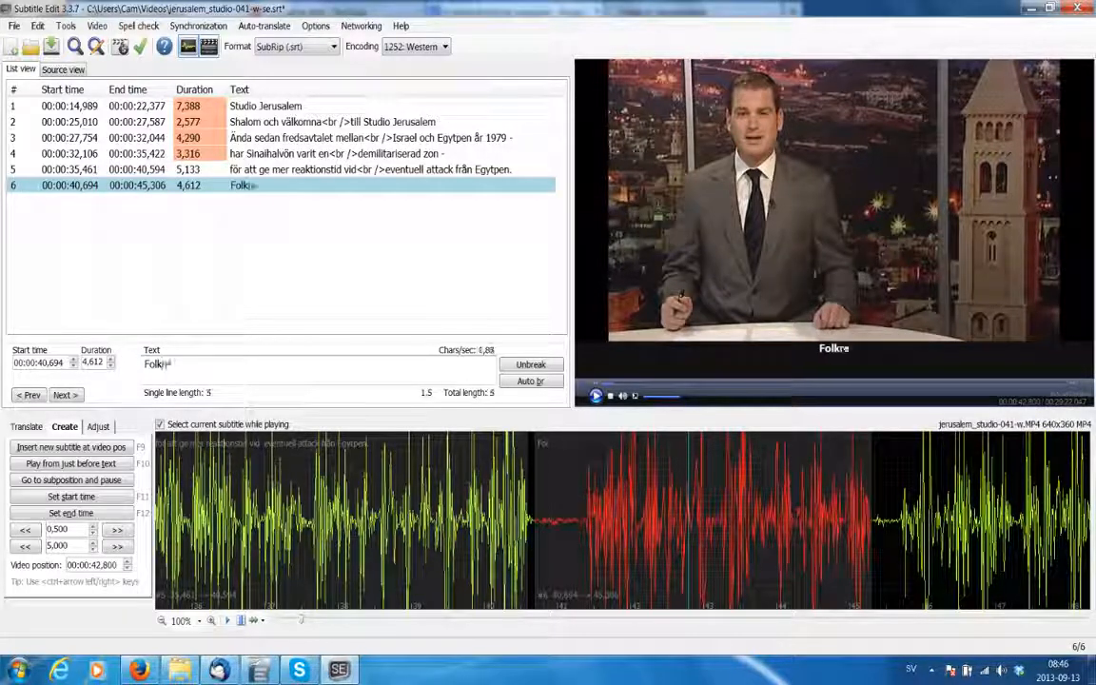
{"action": "type", "text": "n"}
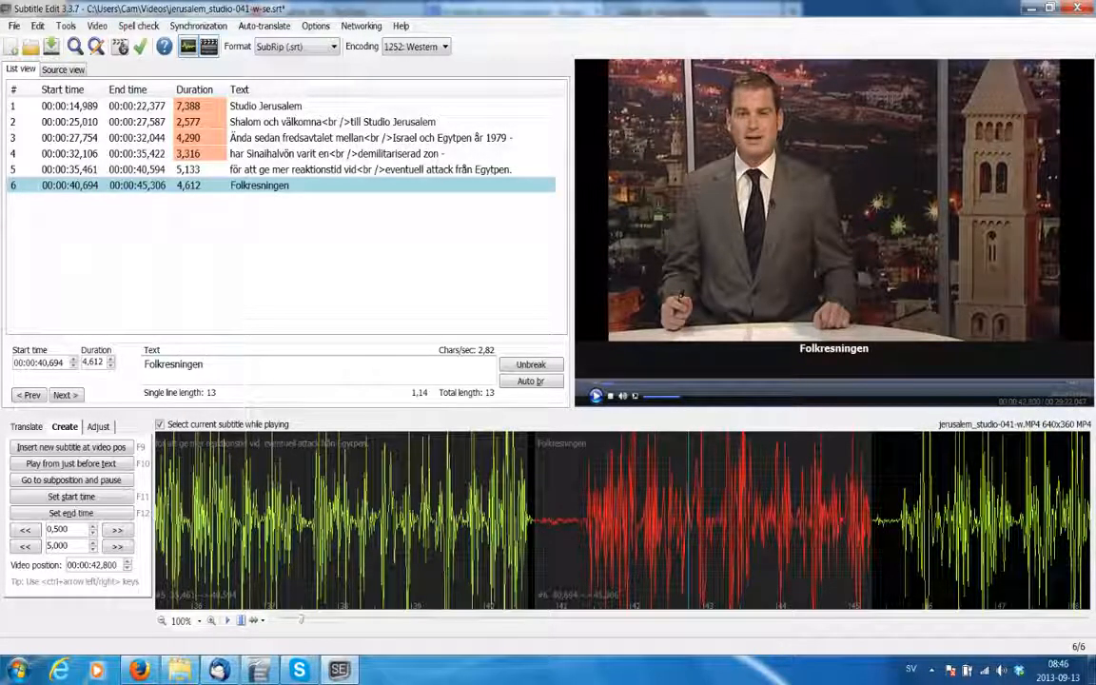
{"action": "type", "text": " vid Ta"}
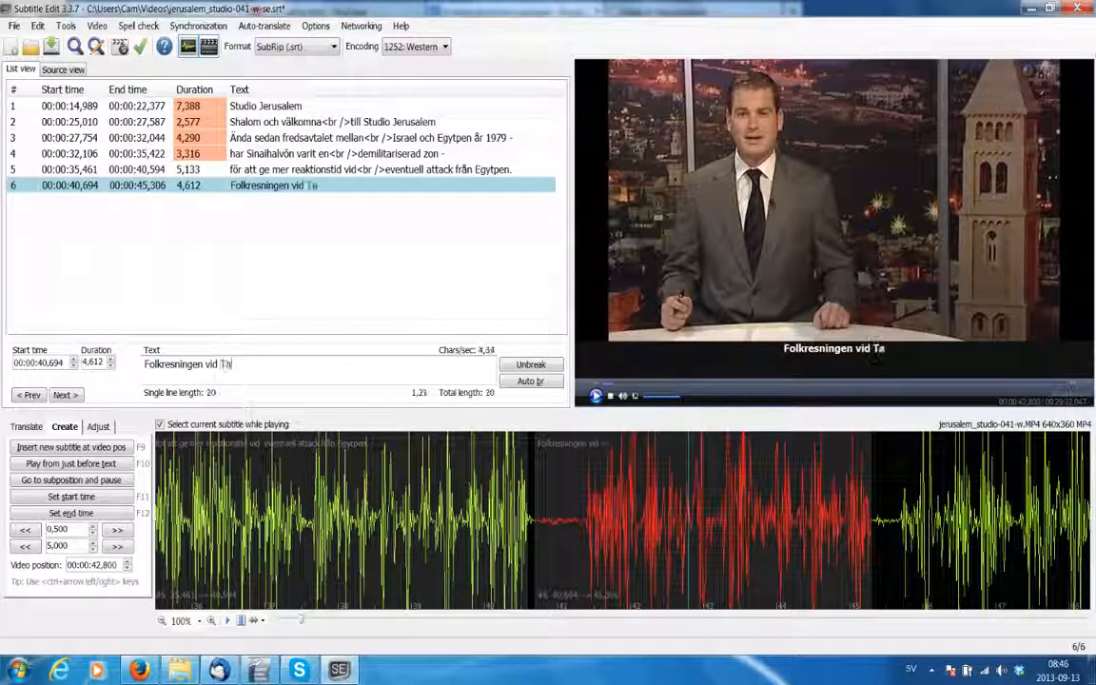
{"action": "type", "text": "hir"}
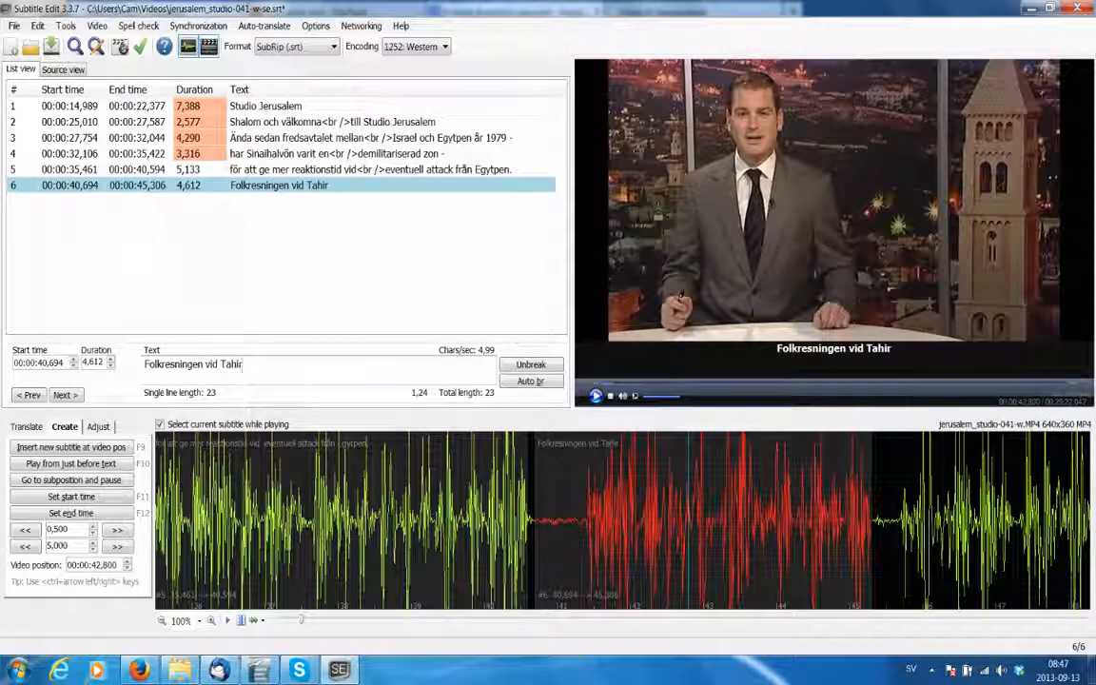
{"action": "type", "text": "platsen"}
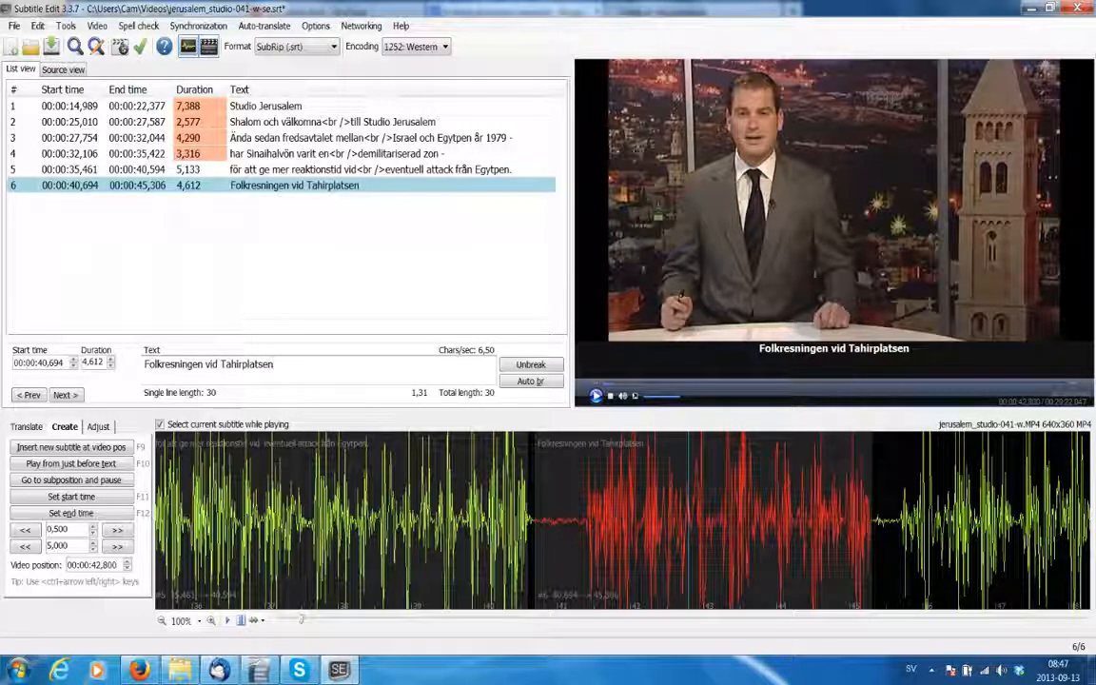
{"action": "type", "text": " under somma"}
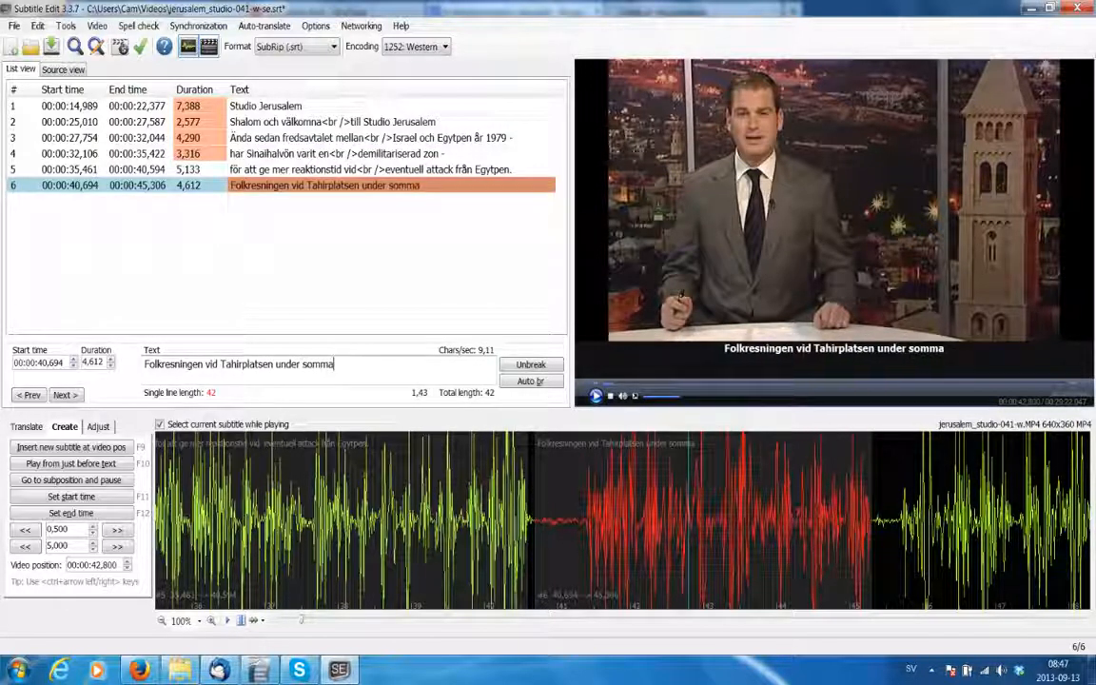
{"action": "type", "text": "ren 2010 -"}
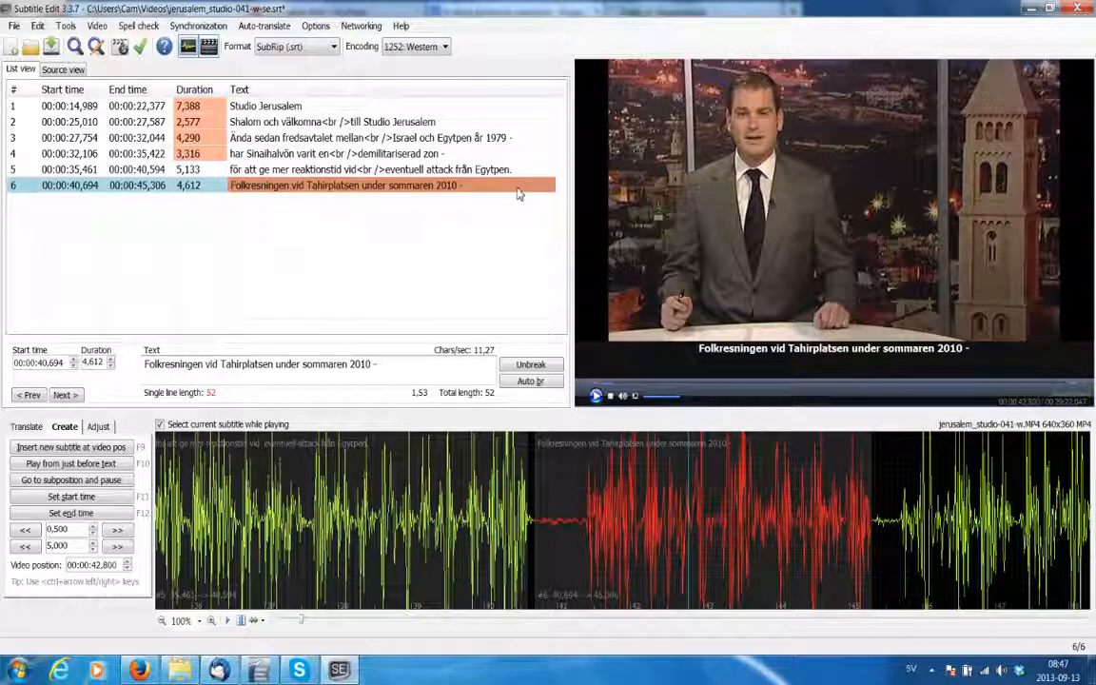
{"action": "left_click", "coordinate": [532, 381]}
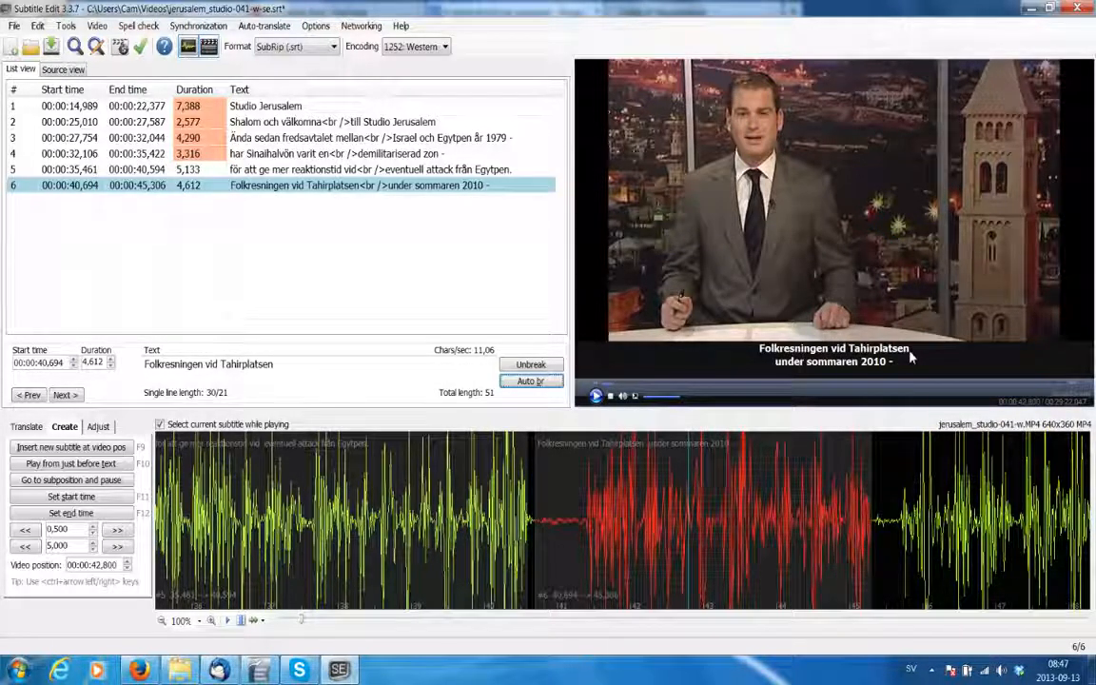
Remove the trailing dash from subtitle 6 and join its two lines into a single line
{"action": "left_click", "coordinate": [288, 371]}
{"action": "key", "text": "BackSpace"}
{"action": "key", "text": "BackSpace"}
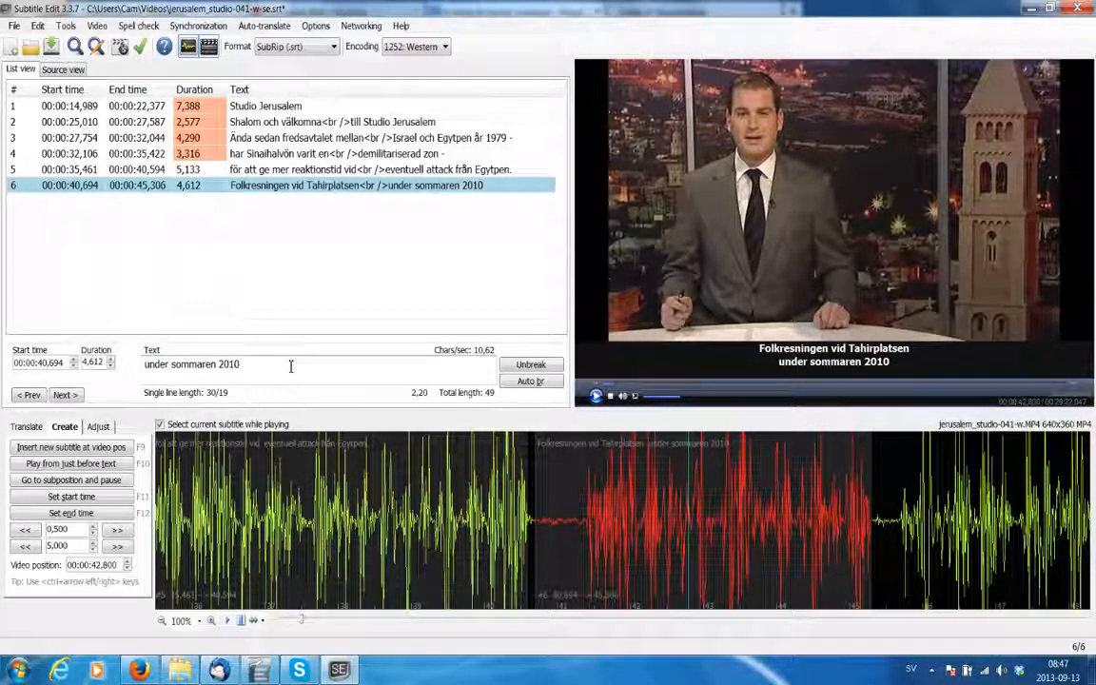
{"action": "left_click_drag", "start_coordinate": [291, 367], "coordinate": [29, 312]}
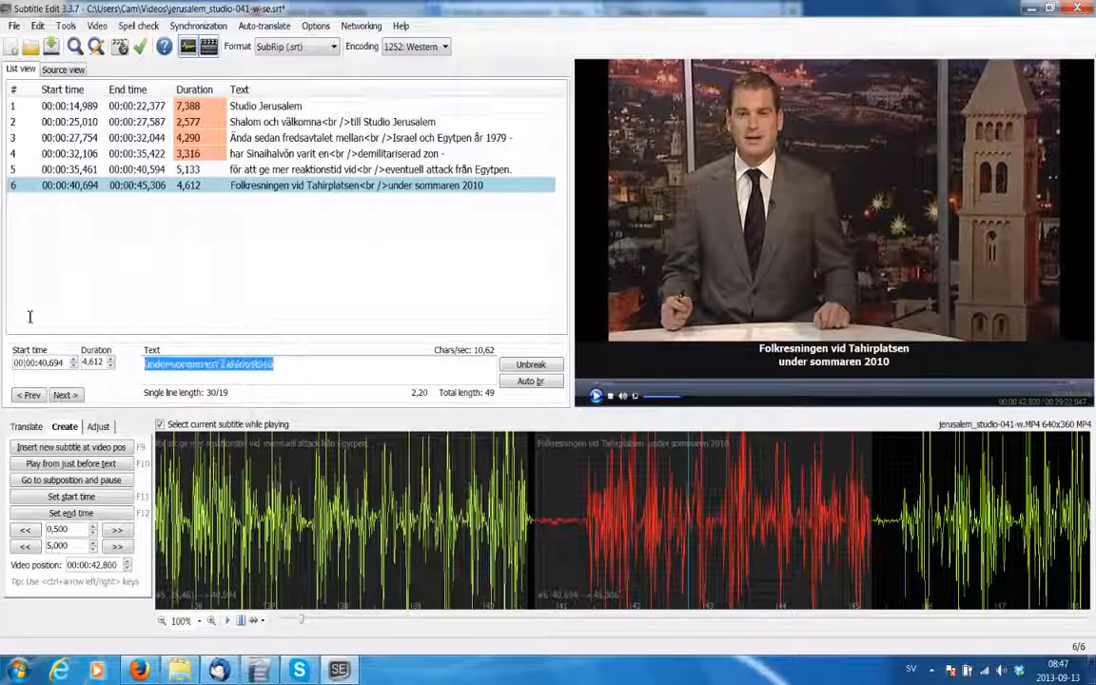
{"action": "left_click", "coordinate": [296, 372]}
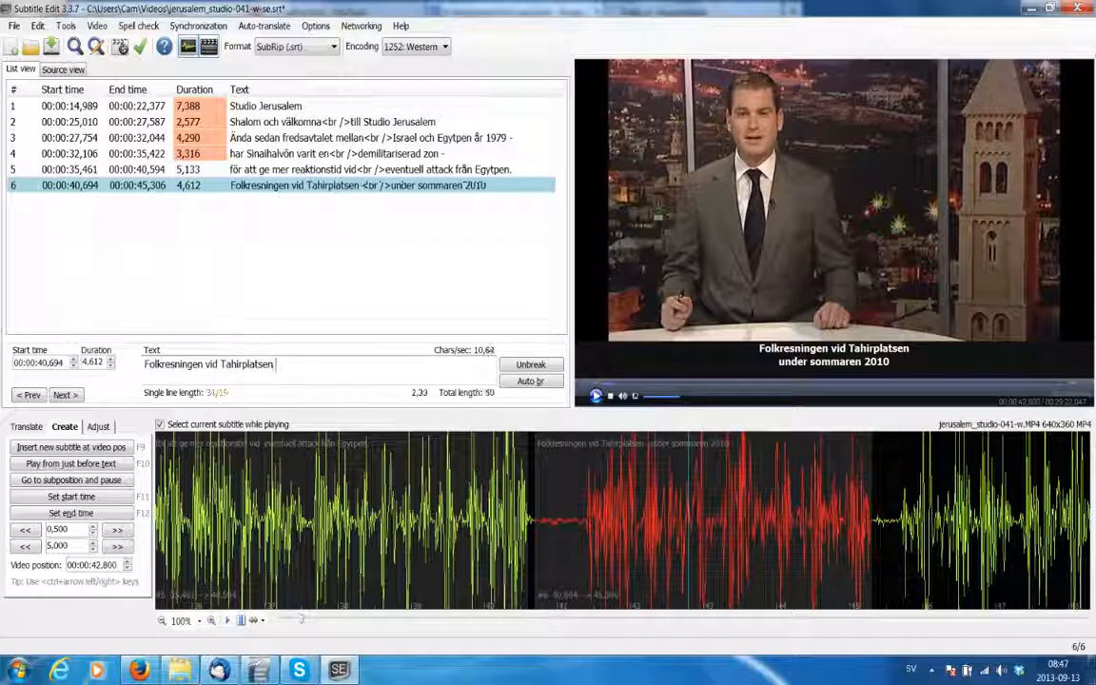
{"action": "key", "text": "Delete"}
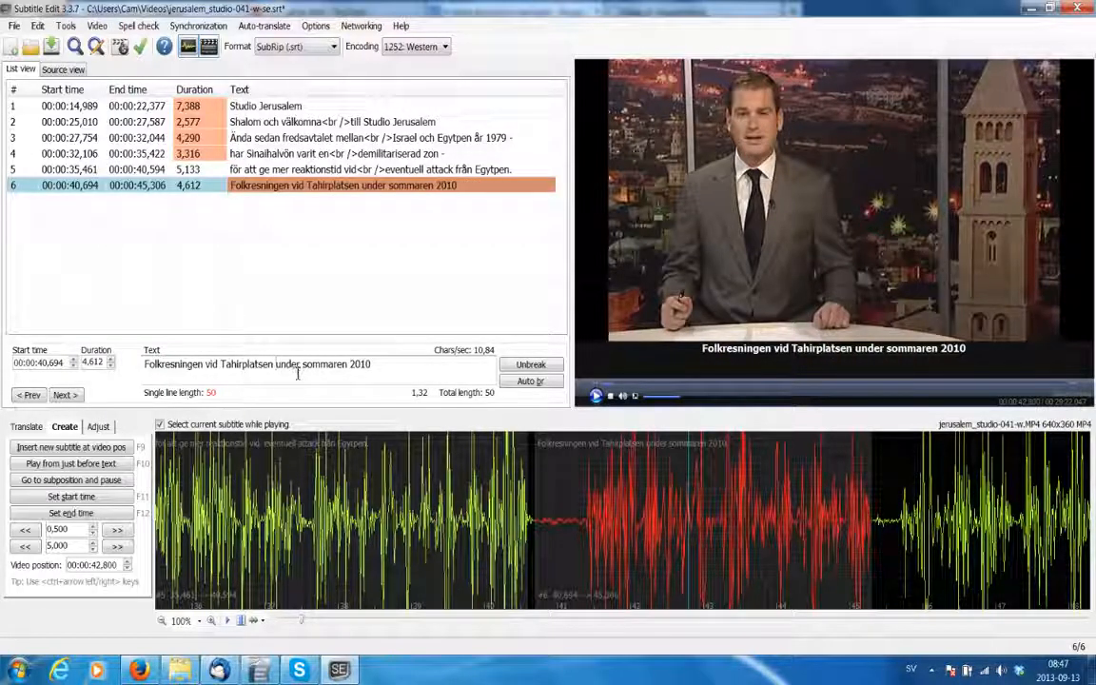
Change subtitle 6's text to "Folkresningen vid Tahir-platsen under sommaren 2010 -" and automatically break it into two lines
{"action": "left_click", "coordinate": [245, 367]}
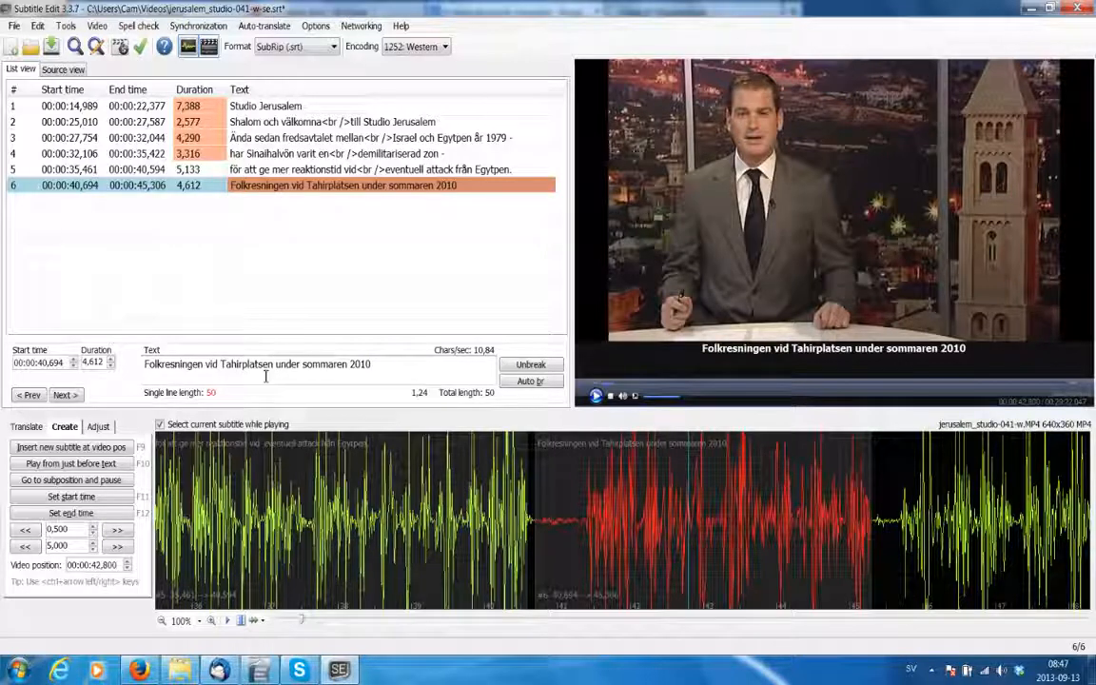
{"action": "type", "text": "-"}
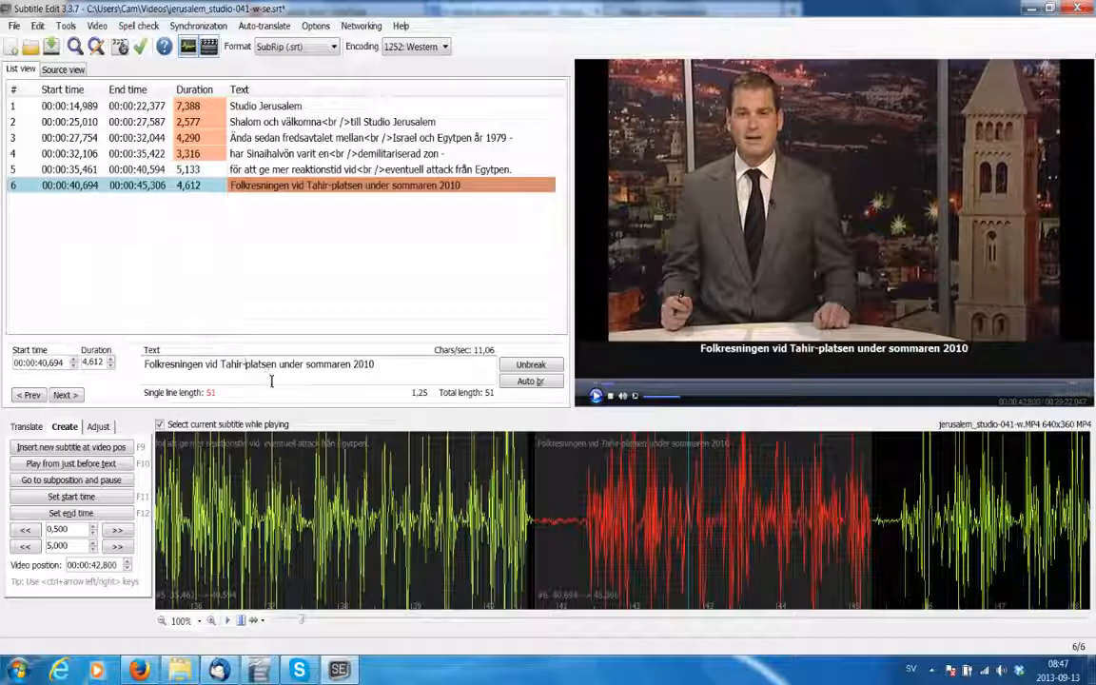
{"action": "left_click", "coordinate": [396, 366]}
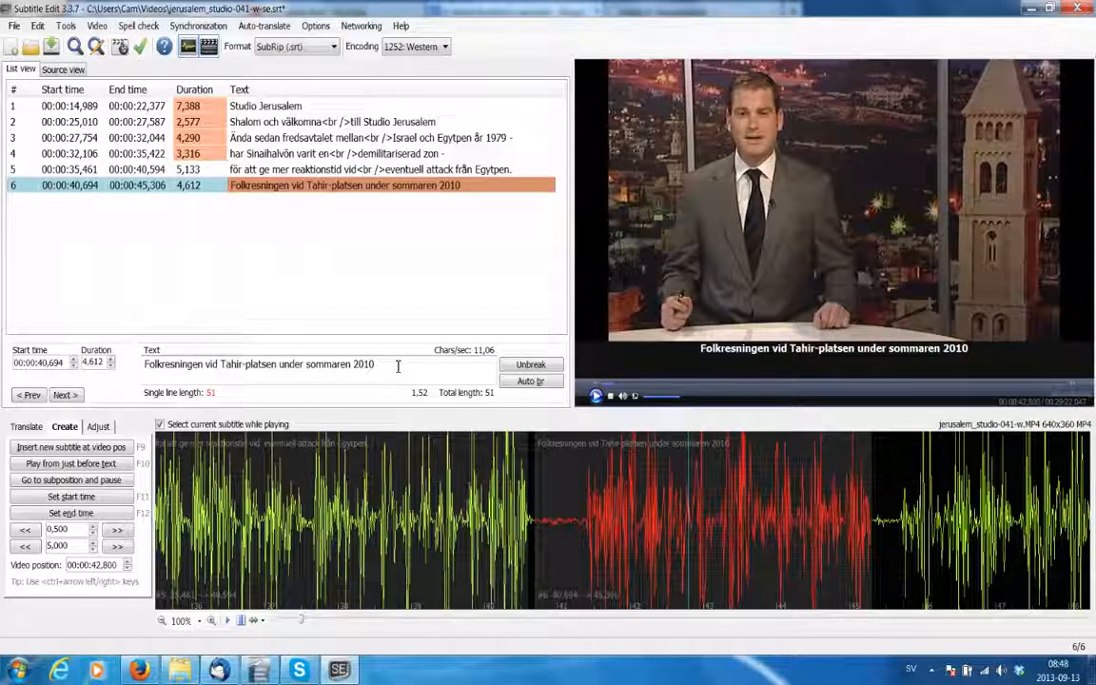
{"action": "type", "text": "-"}
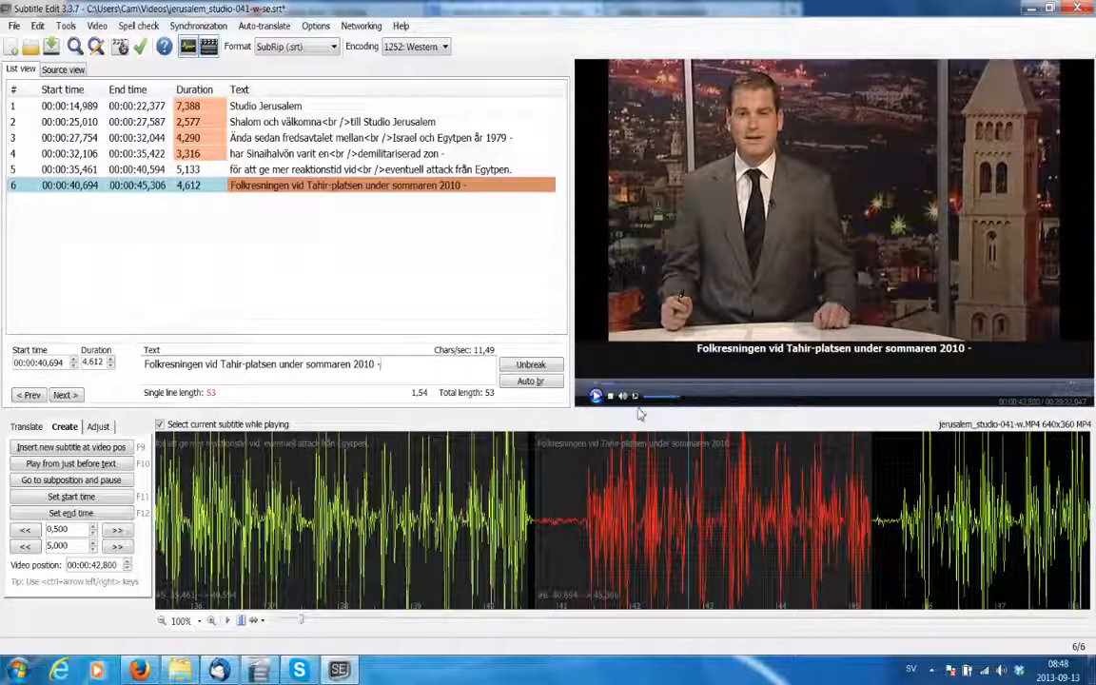
{"action": "left_click", "coordinate": [529, 380]}
Move subtitle 6's line break to directly after "Tahir-" so the second line reads "platsen under sommaren 2010 -"
{"action": "left_click", "coordinate": [245, 365]}
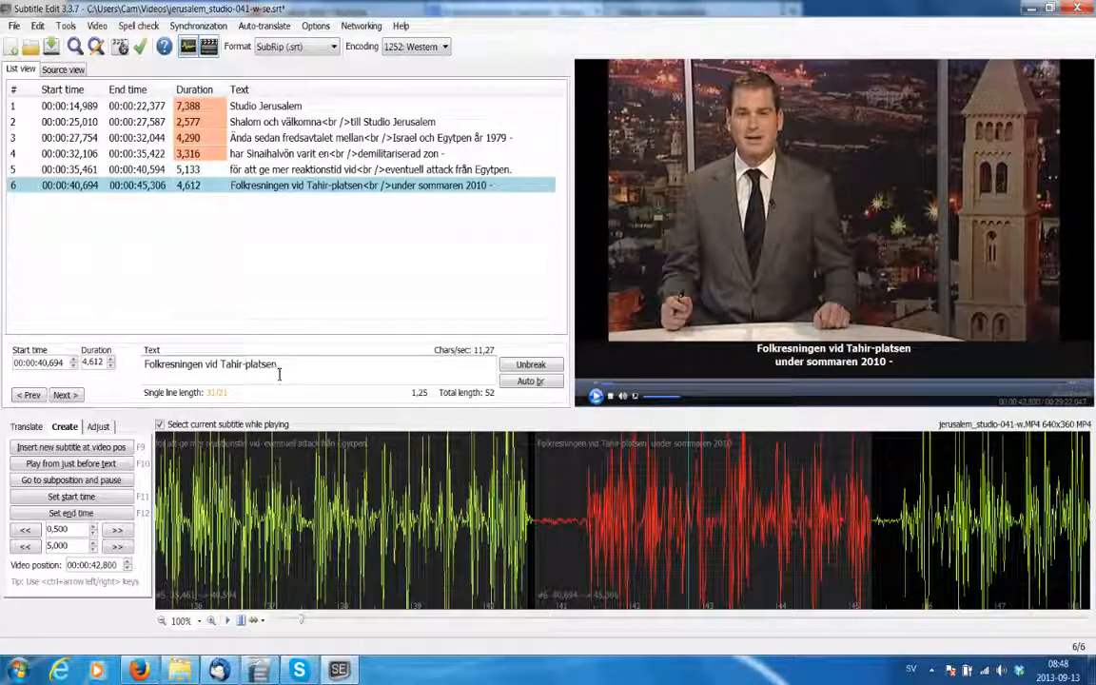
{"action": "key", "text": "Return"}
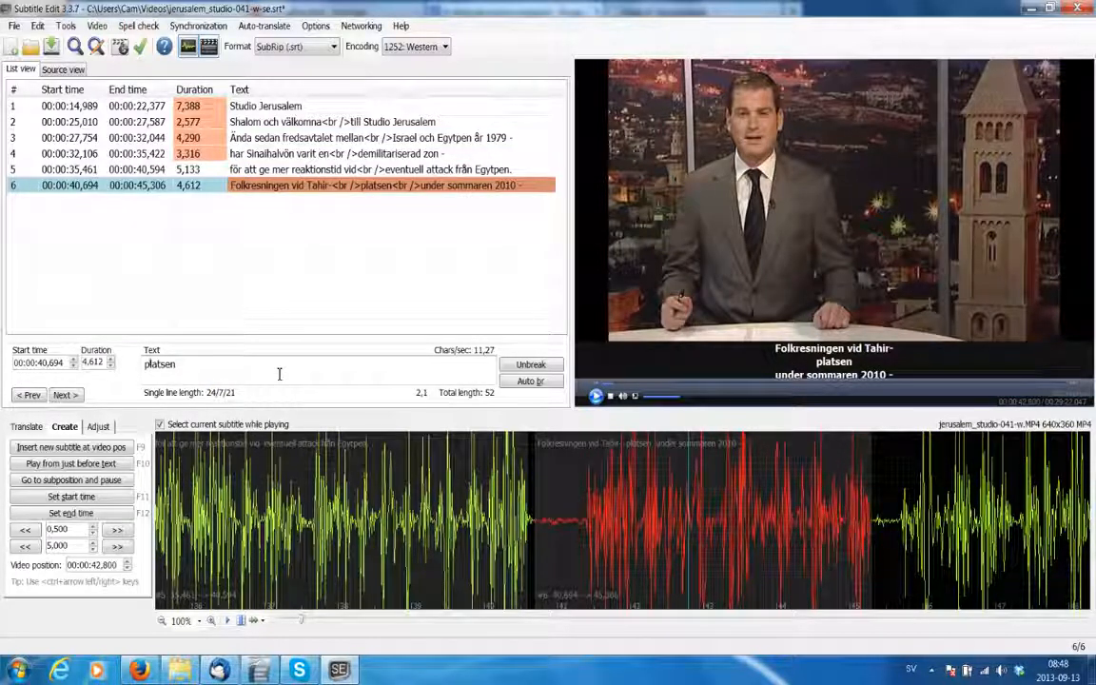
{"action": "key", "text": "Right"}
{"action": "key", "text": "Right"}
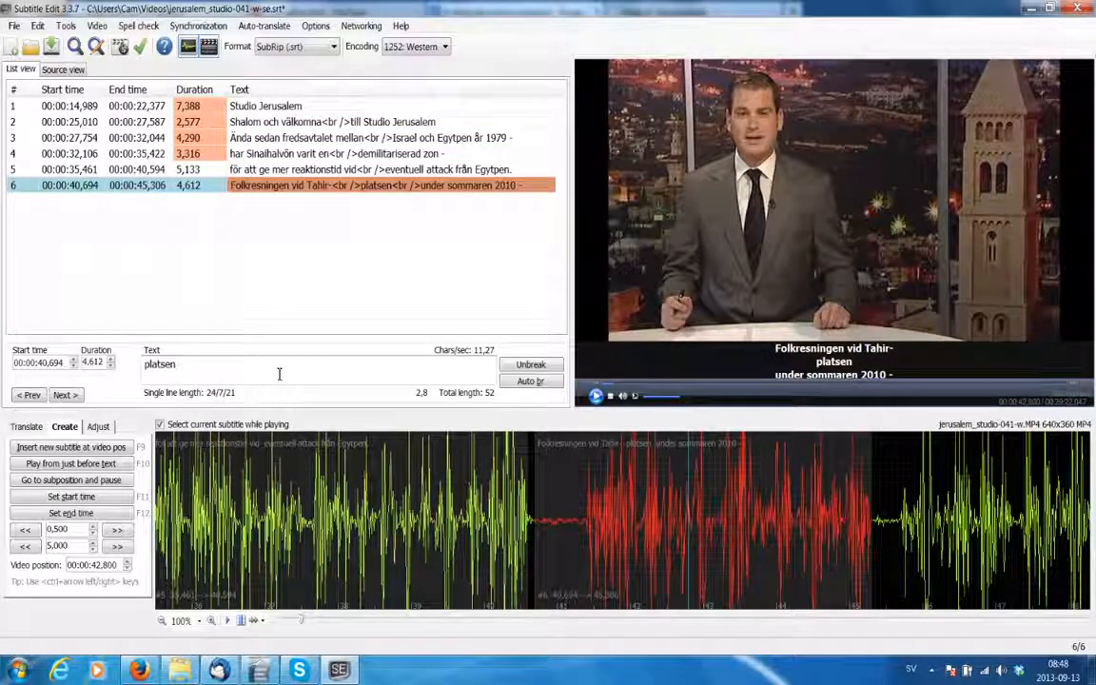
{"action": "key", "text": "Delete"}
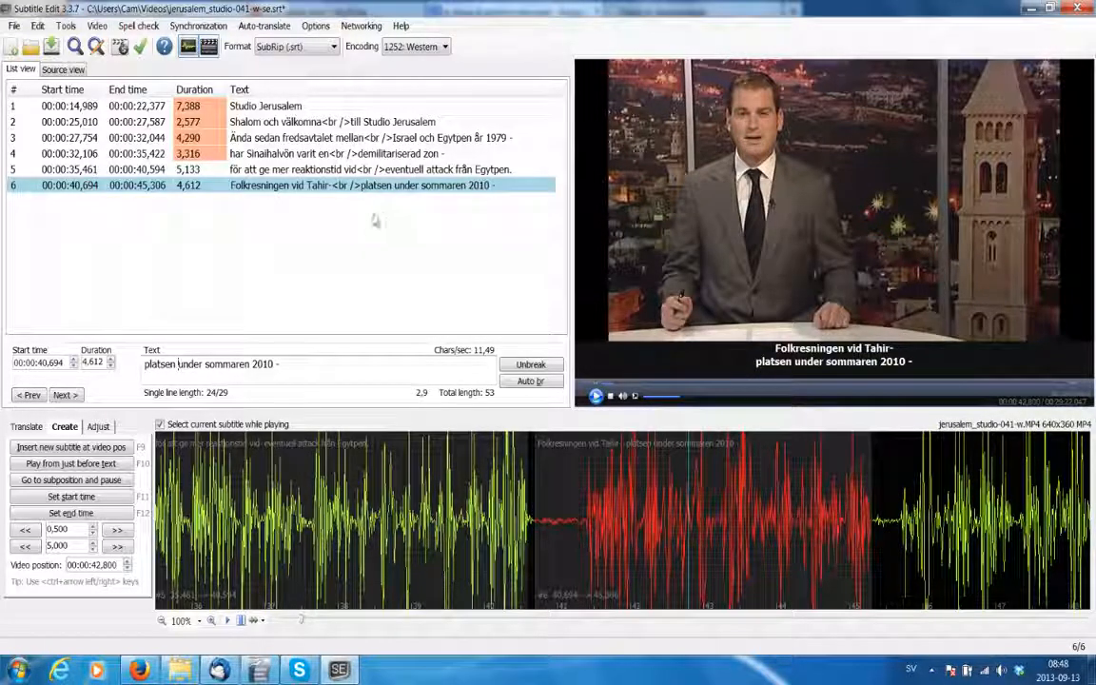
{"action": "left_click", "coordinate": [304, 377]}
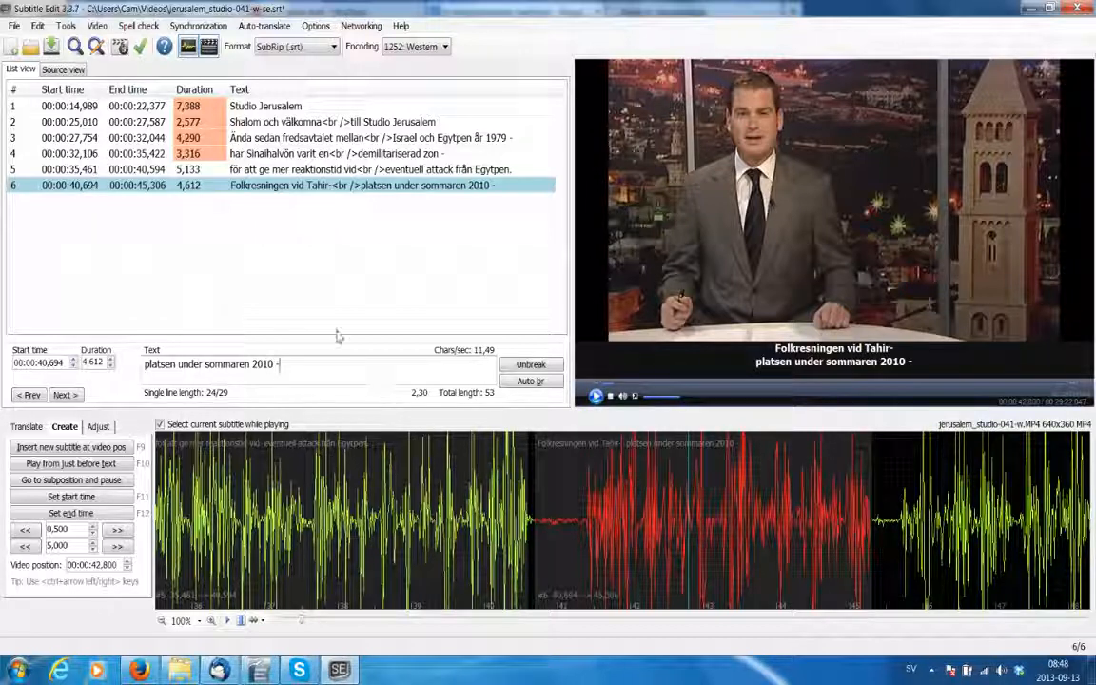
Insert two empty subtitle lines after subtitle 6 in the list
{"action": "left_click", "coordinate": [285, 197]}
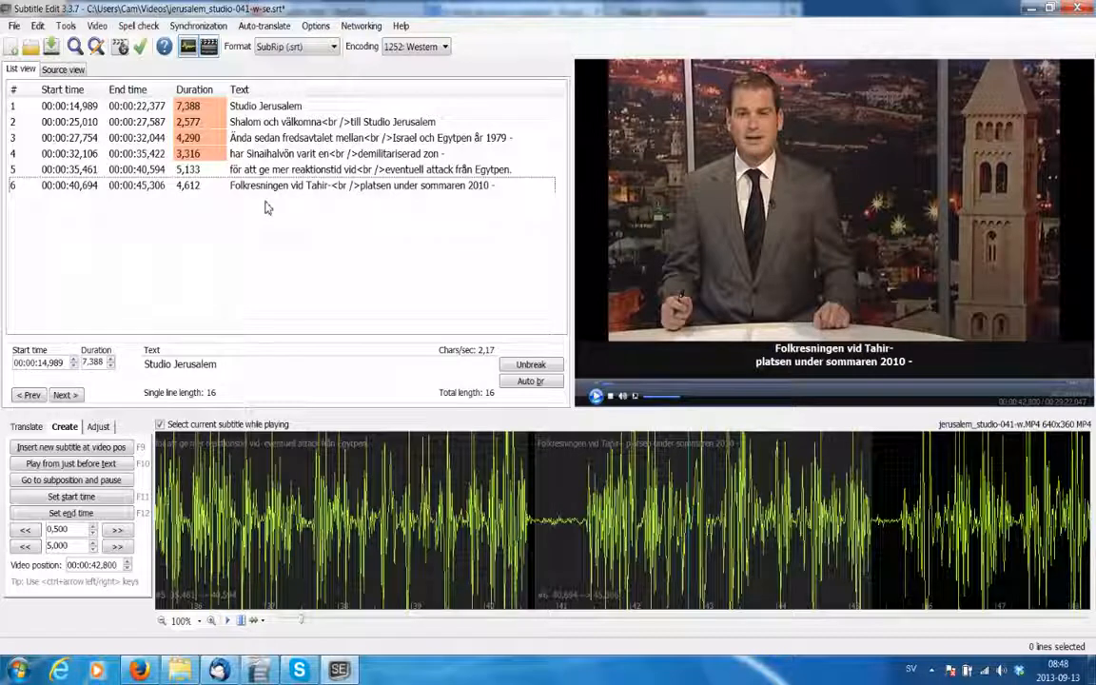
{"action": "right_click", "coordinate": [266, 207]}
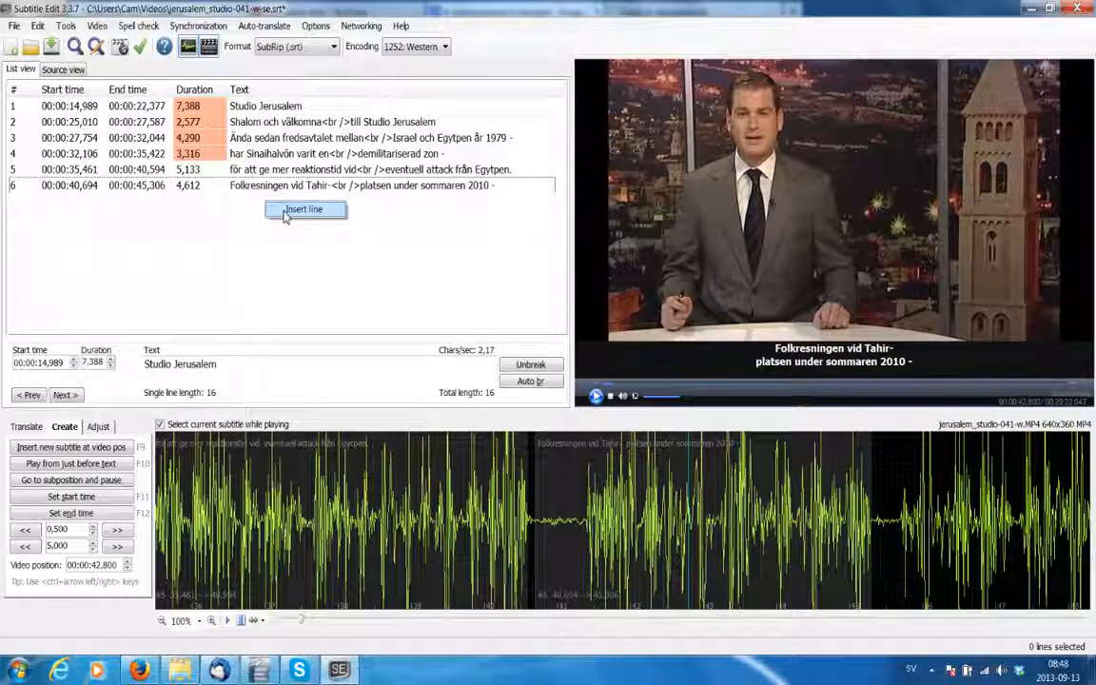
{"action": "left_click", "coordinate": [285, 213]}
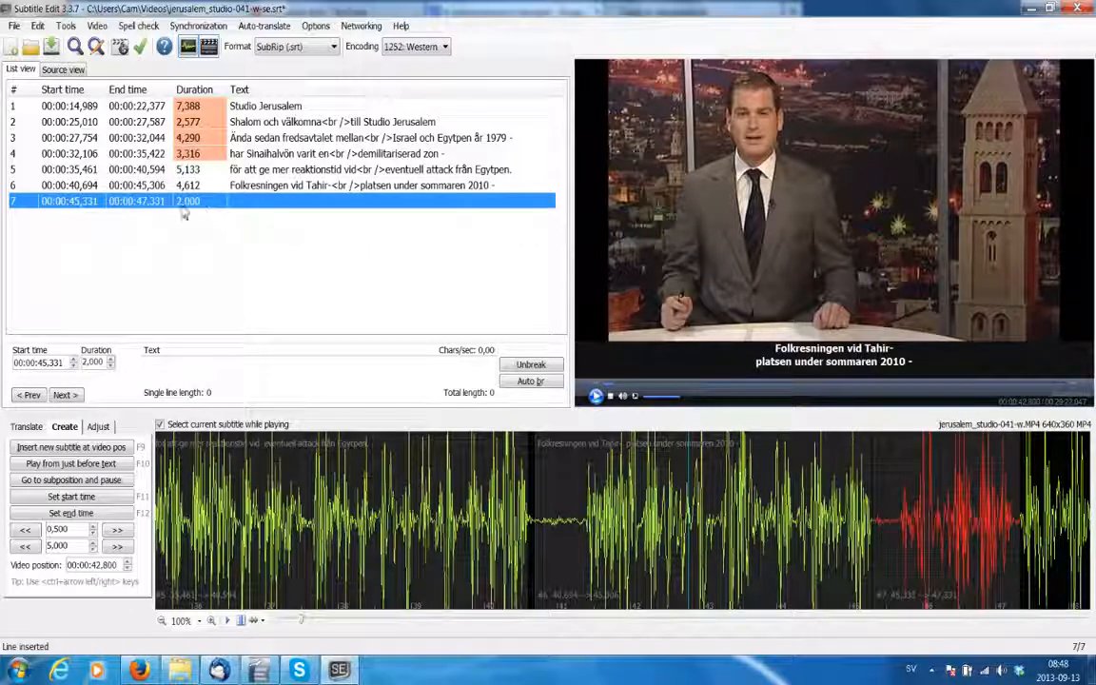
{"action": "right_click", "coordinate": [245, 217]}
{"action": "left_click", "coordinate": [278, 226]}
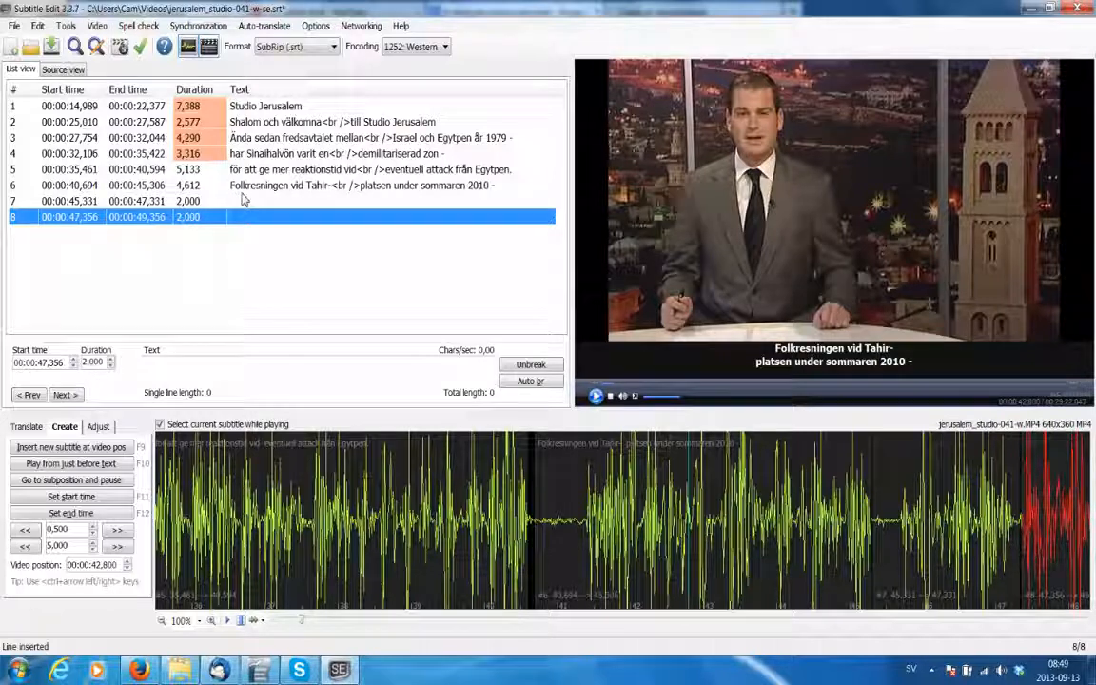
Delete the empty subtitles 7 and 8 from the list
{"action": "left_click", "coordinate": [263, 255]}
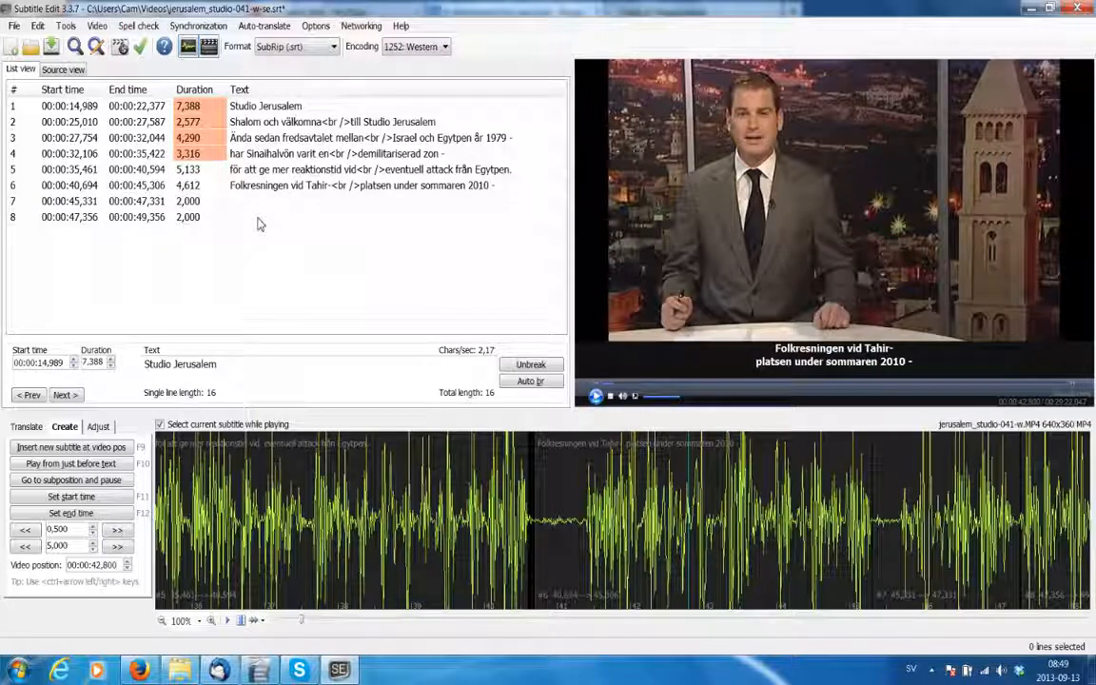
{"action": "left_click", "coordinate": [259, 218]}
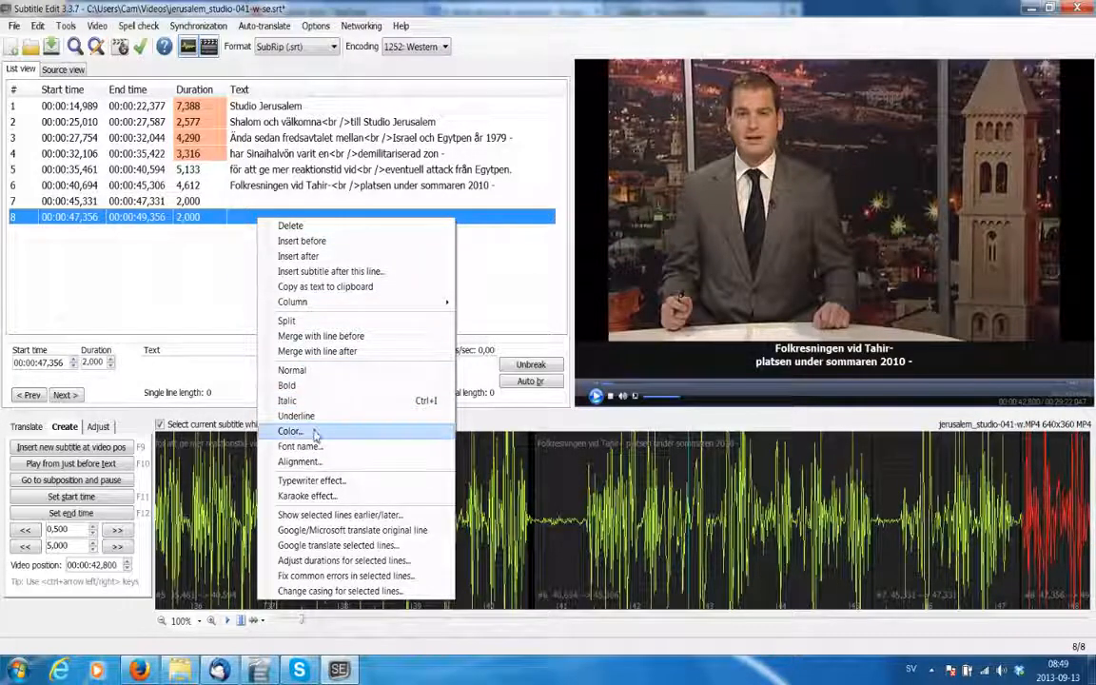
{"action": "left_click", "coordinate": [492, 224]}
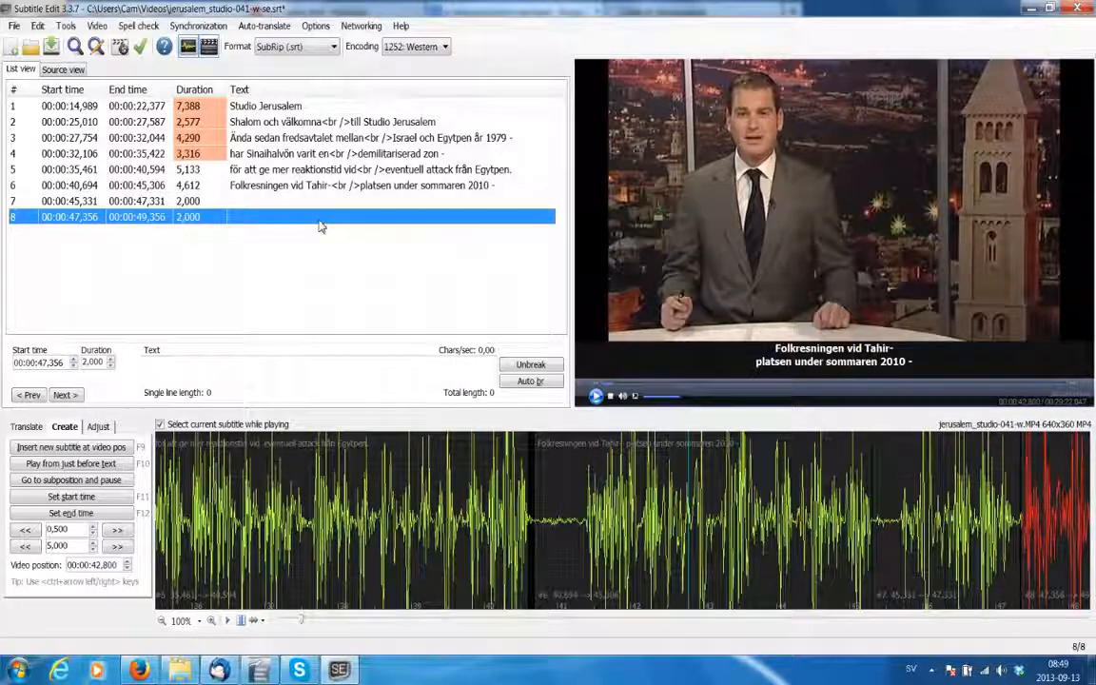
{"action": "key", "text": "Delete"}
{"action": "key", "text": "Delete"}
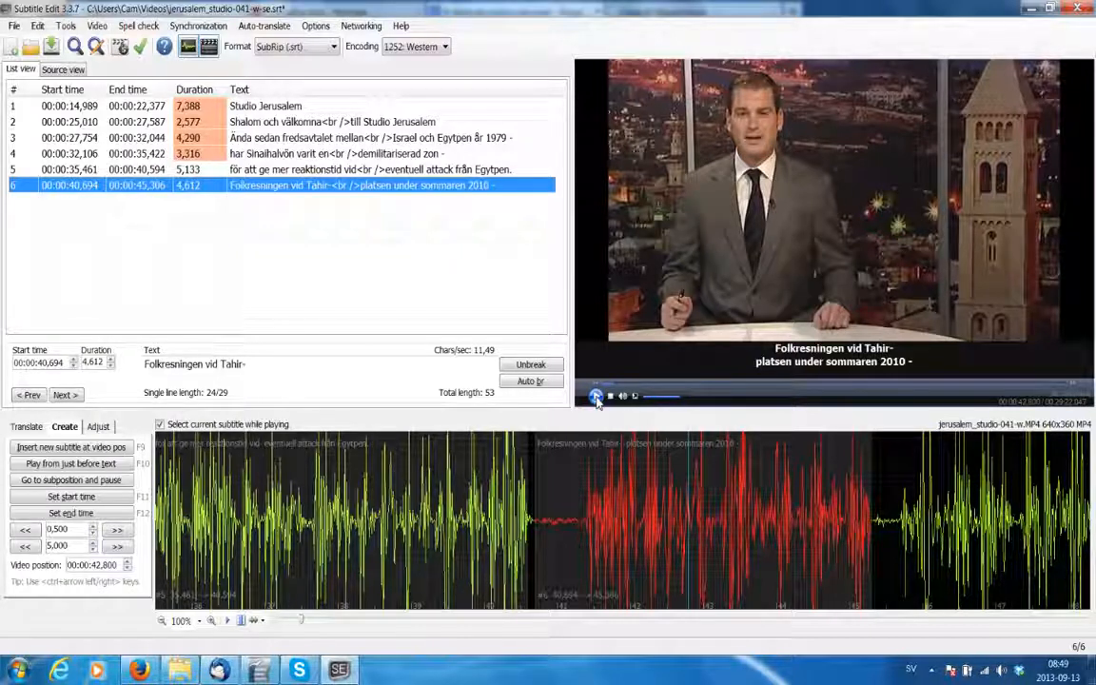
Insert a new subtitle at video position 00:00:49,449 with the text "vilken ledde till president Mubaraks och regimens fall -"
{"action": "left_click", "coordinate": [268, 154]}
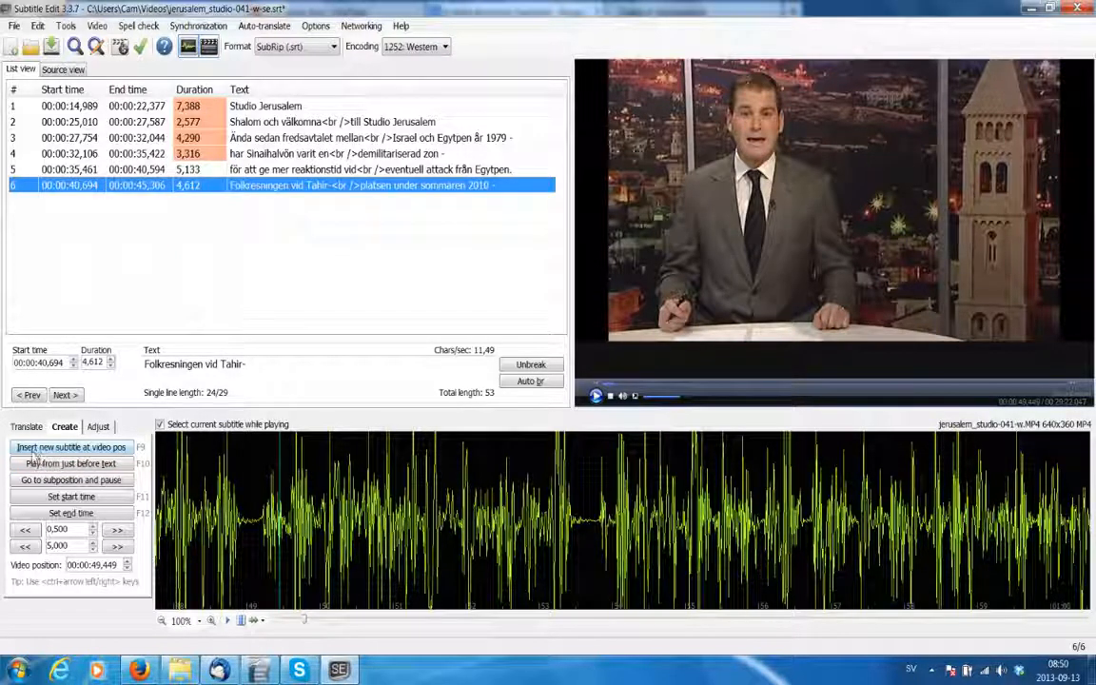
{"action": "left_click", "coordinate": [112, 457]}
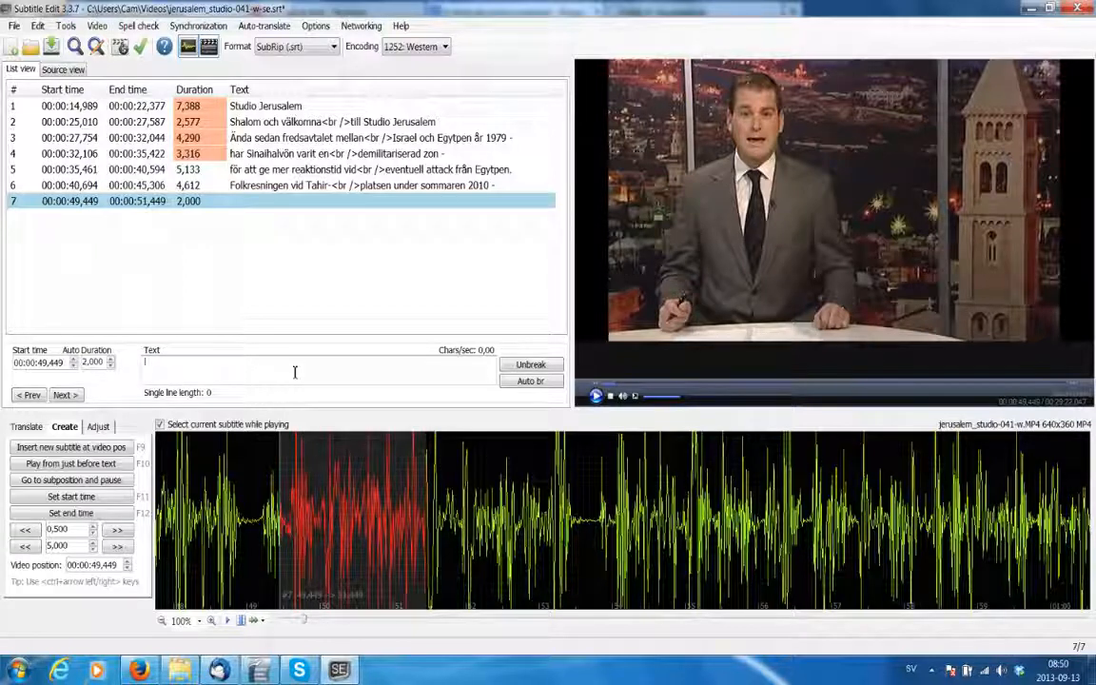
{"action": "type", "text": "vil"}
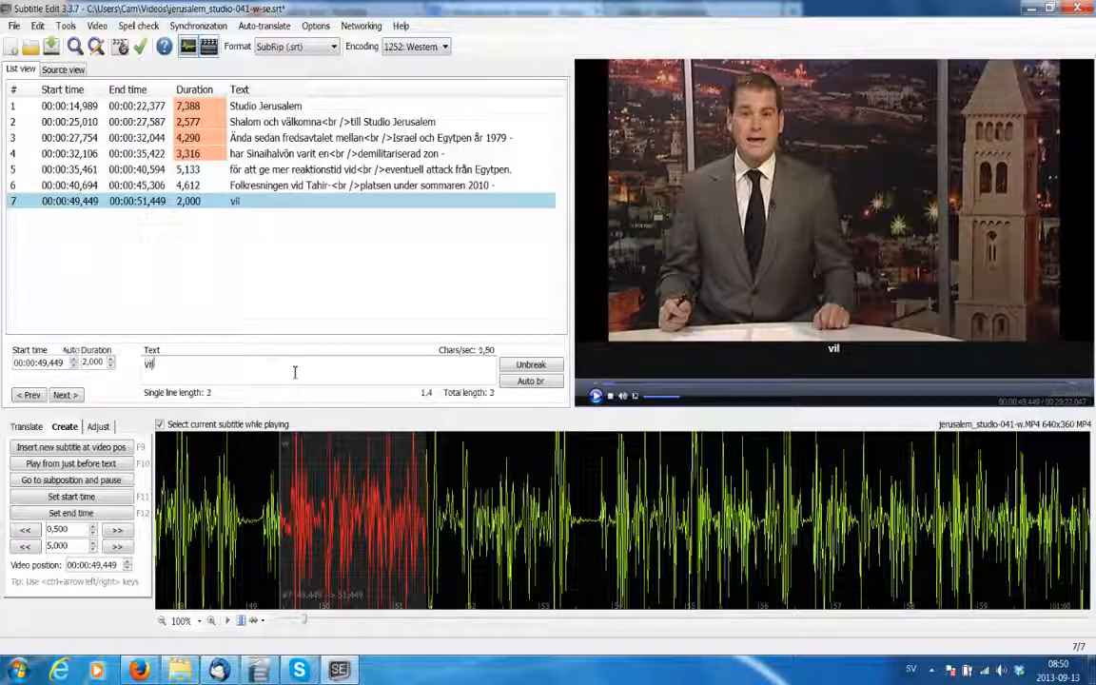
{"action": "type", "text": "ken ("}
{"action": "type", "text": "ddee"}
{"action": "key", "text": "BackSpace"}
{"action": "key", "text": "BackSpace"}
{"action": "type", "text": "till president"}
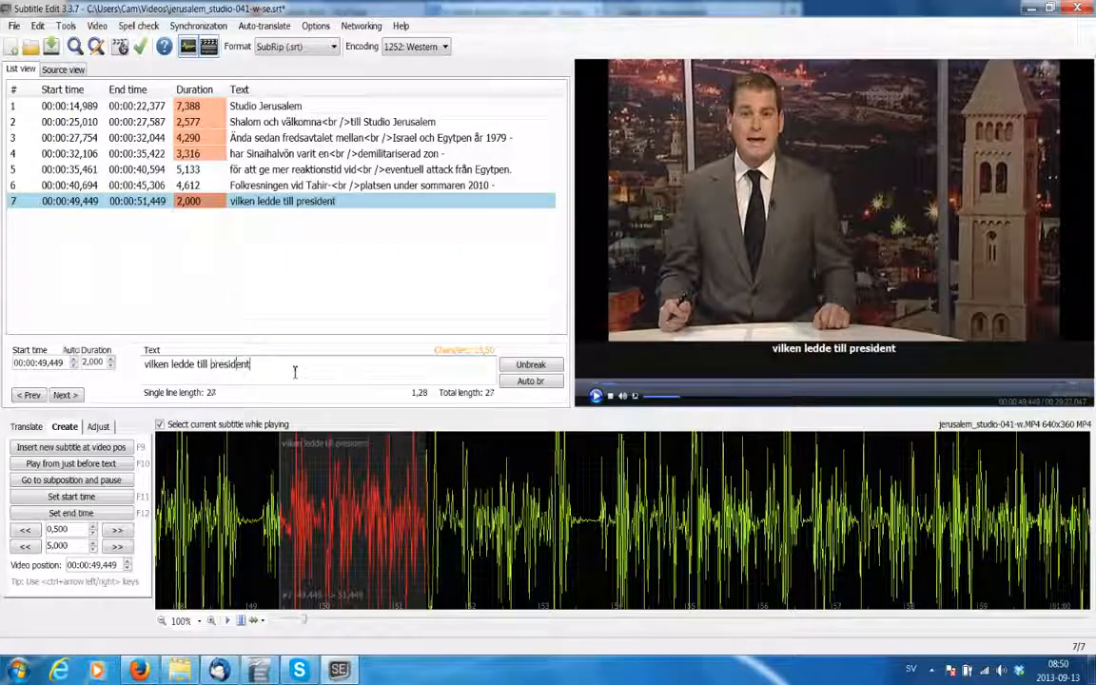
{"action": "type", "text": " Mu"}
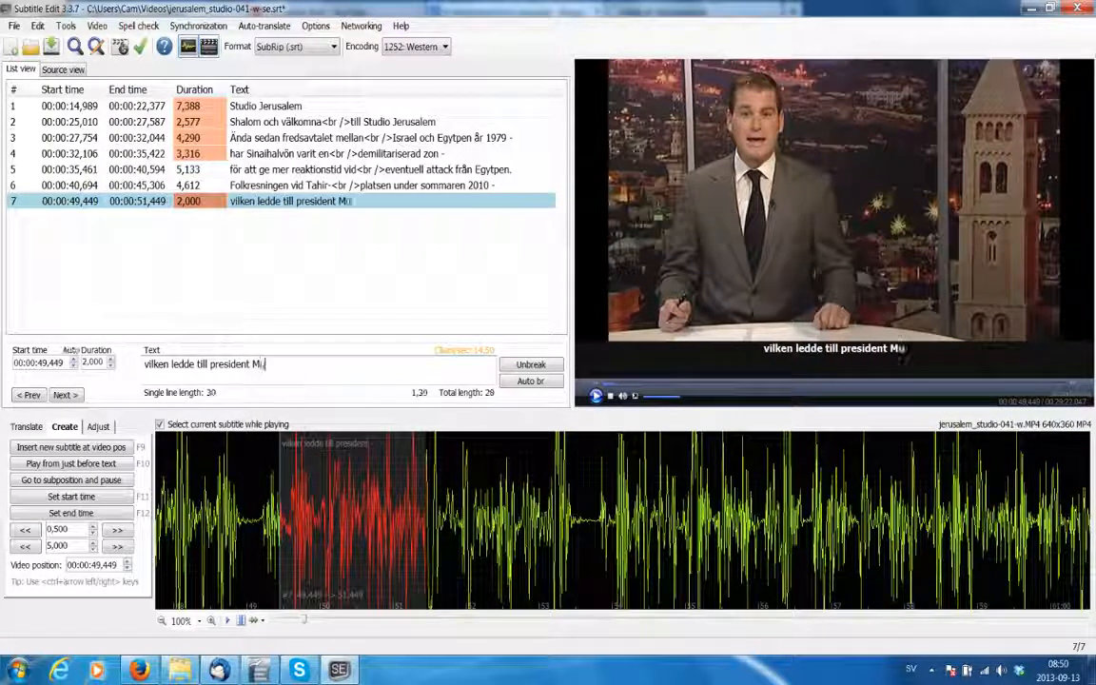
{"action": "type", "text": "baraks"}
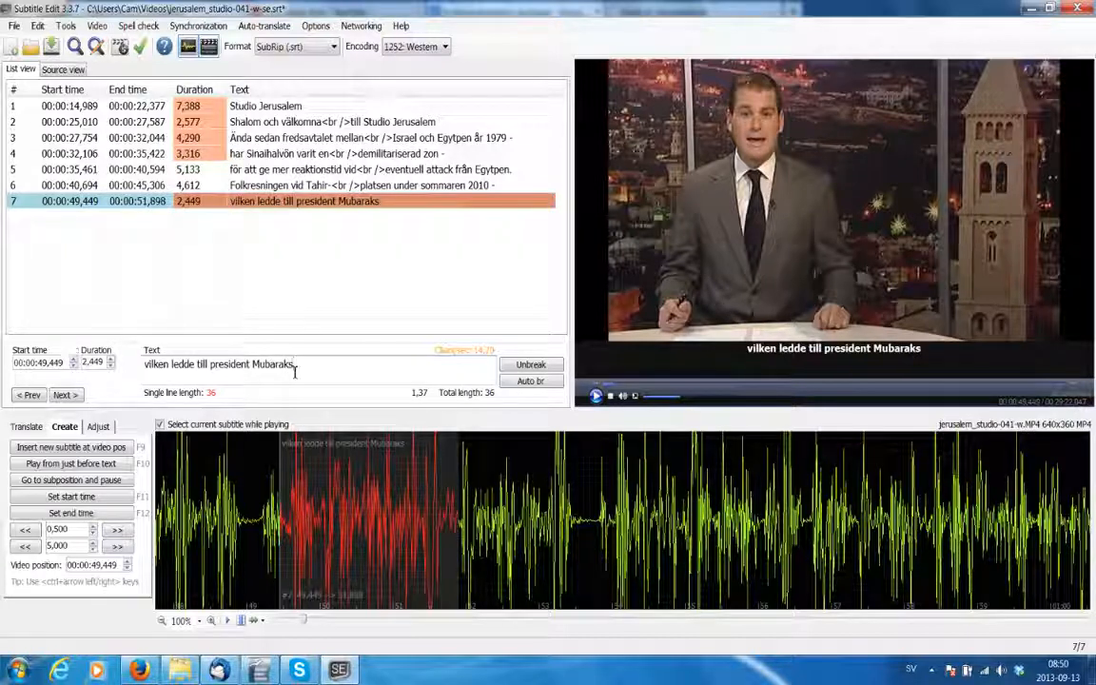
{"action": "type", "text": " och regi"}
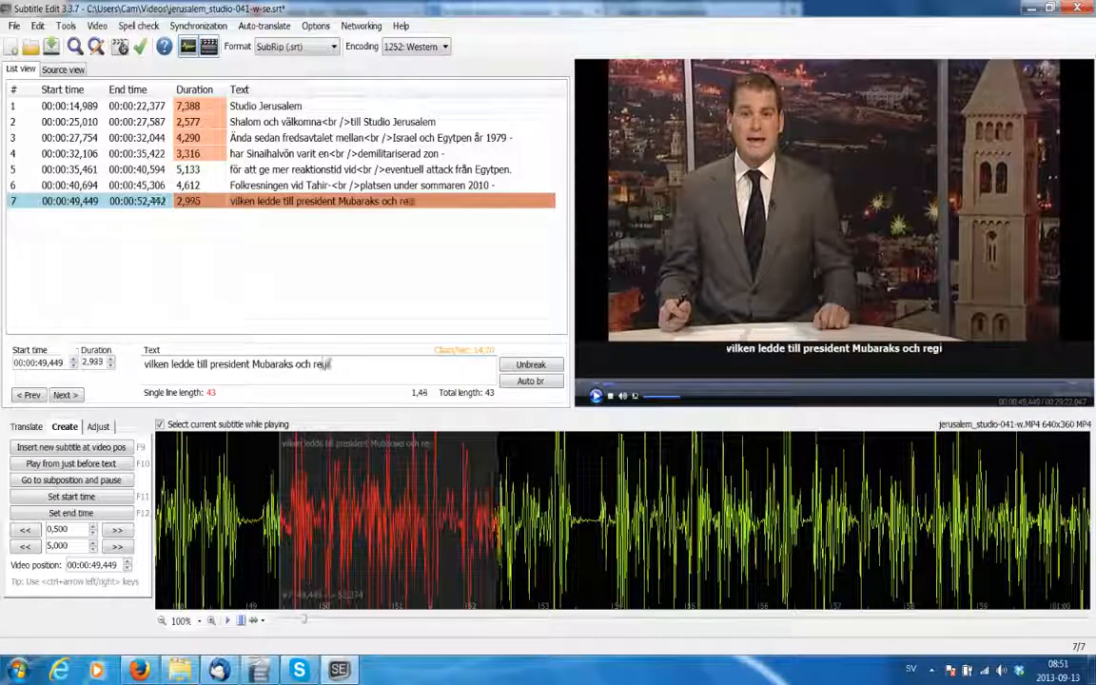
{"action": "type", "text": "mens fall"}
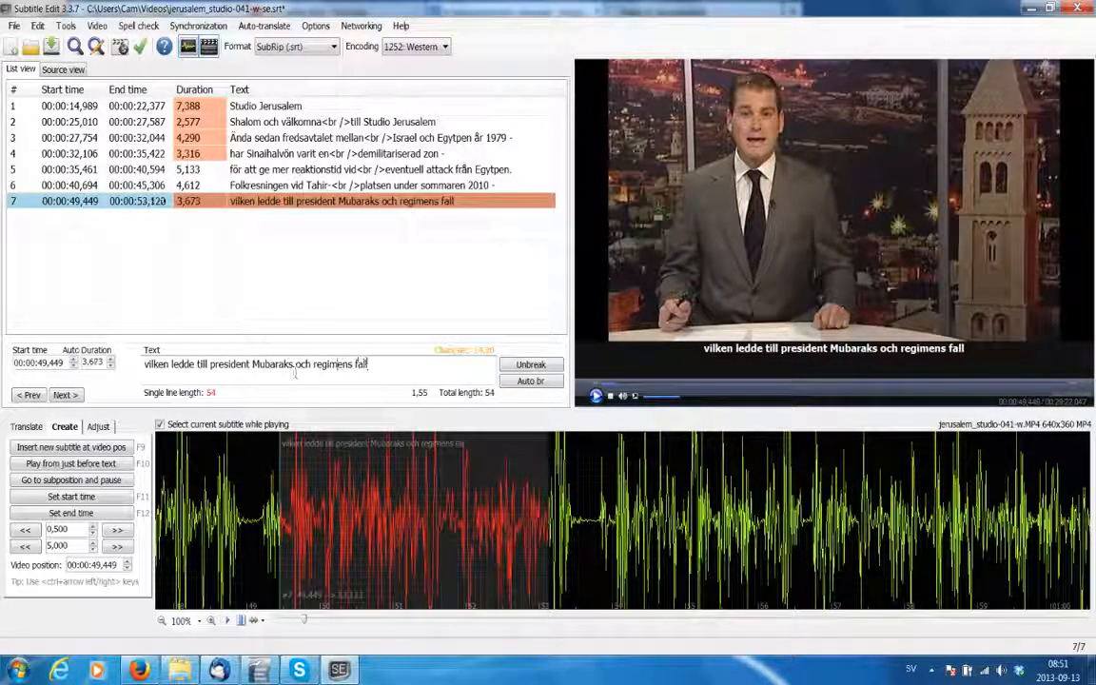
{"action": "type", "text": " -"}
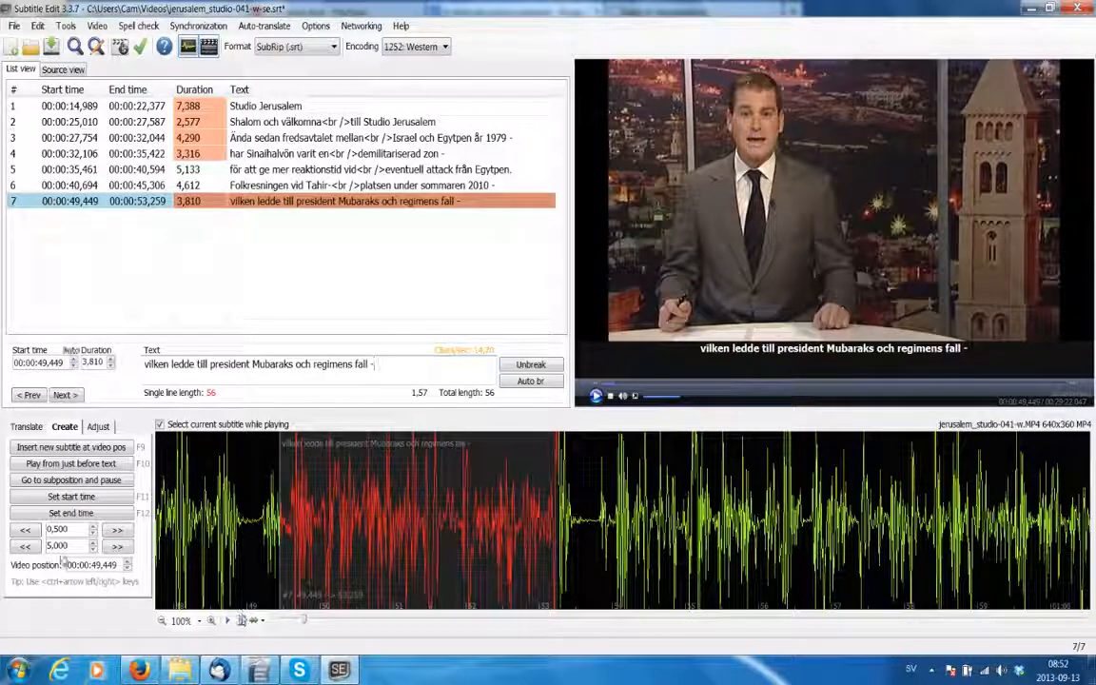
Step the video back in 0,500-second jumps to 00:00:41,949, then view subtitle 6 at 00:00:44,002 and select it in the list
{"action": "left_click", "coordinate": [27, 531]}
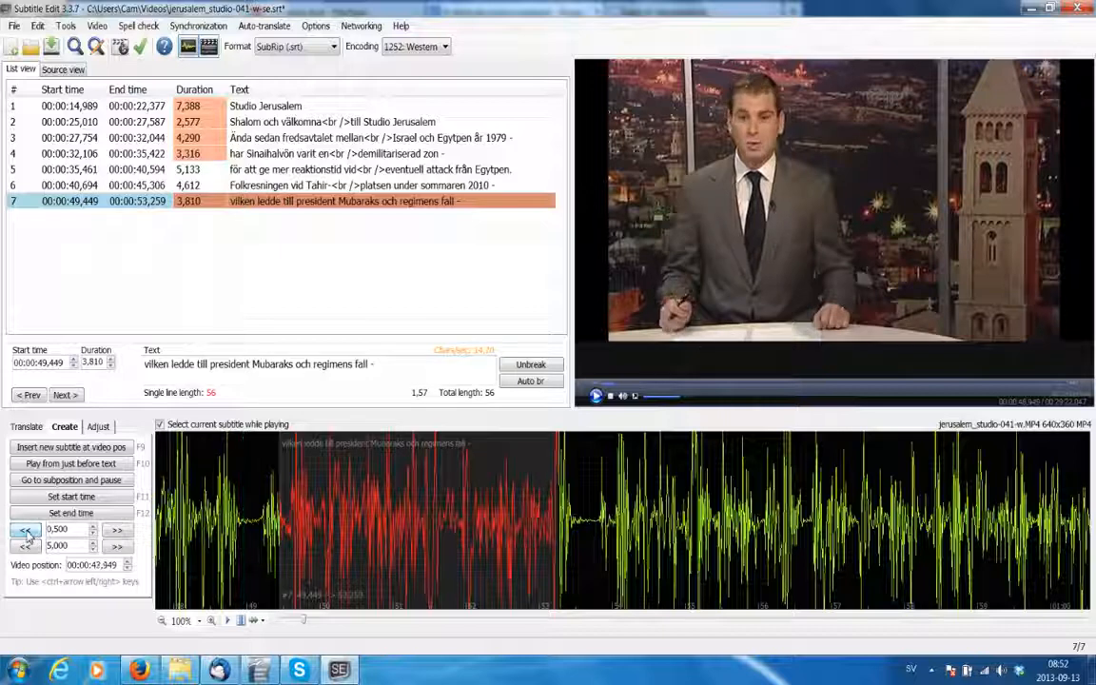
{"action": "left_click", "coordinate": [26, 530]}
{"action": "left_click", "coordinate": [25, 530]}
{"action": "left_click", "coordinate": [25, 531]}
{"action": "left_click", "coordinate": [27, 532]}
{"action": "left_click", "coordinate": [26, 533]}
{"action": "left_click", "coordinate": [26, 533]}
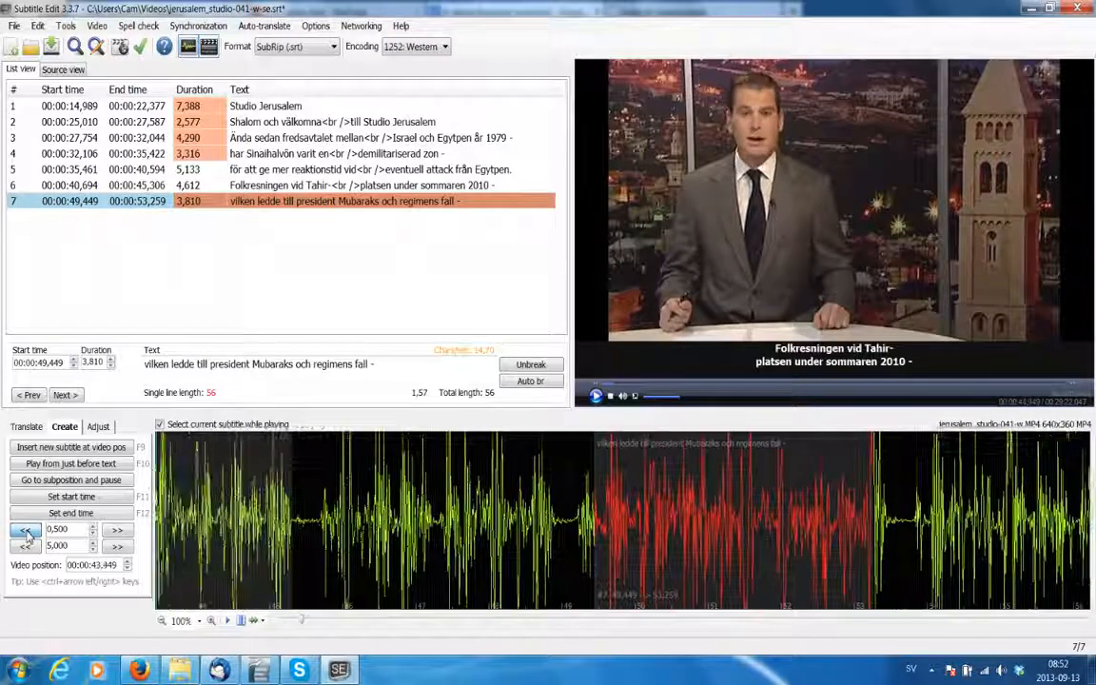
{"action": "left_click", "coordinate": [27, 532]}
{"action": "left_click", "coordinate": [27, 533]}
{"action": "left_click", "coordinate": [27, 532]}
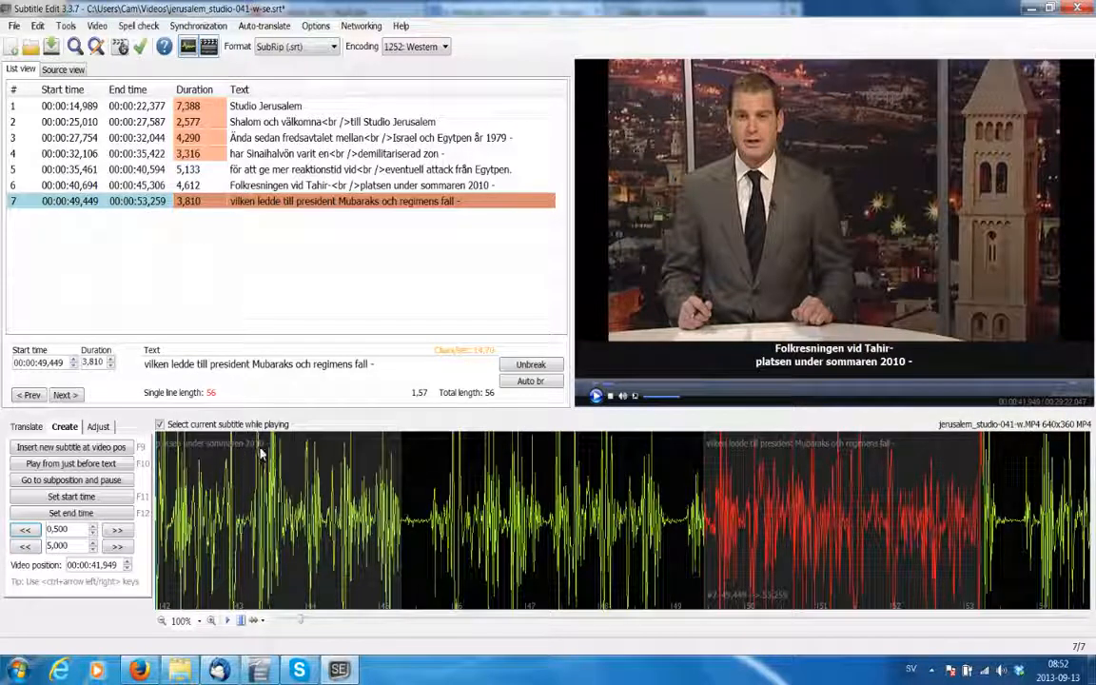
{"action": "left_click", "coordinate": [307, 472]}
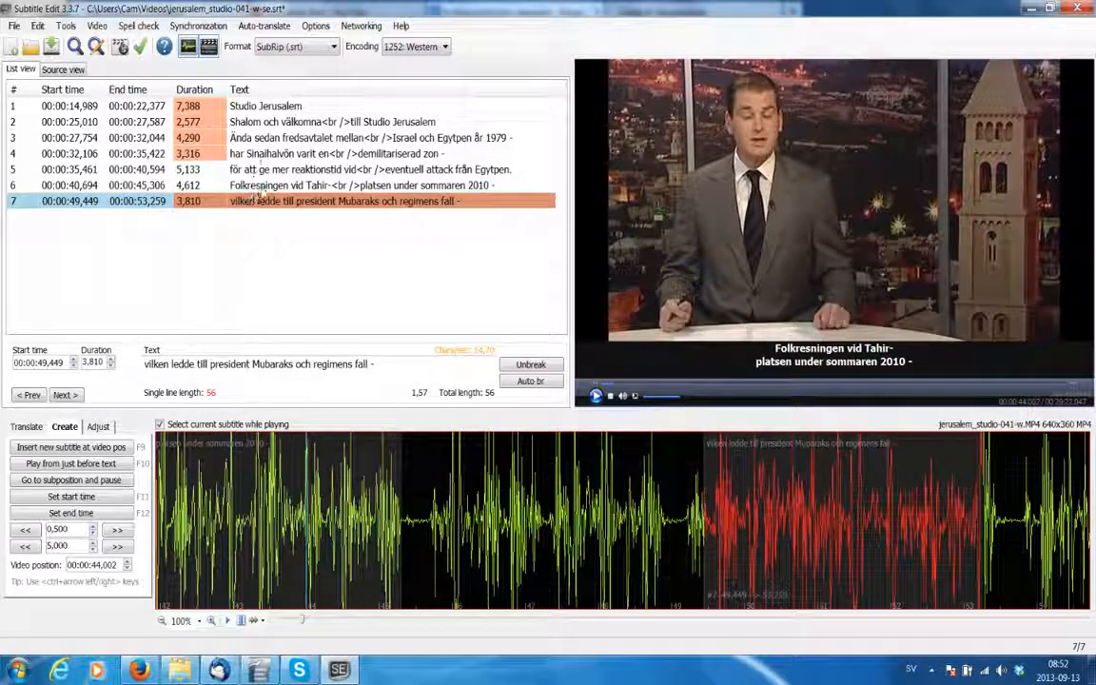
{"action": "left_click", "coordinate": [256, 186]}
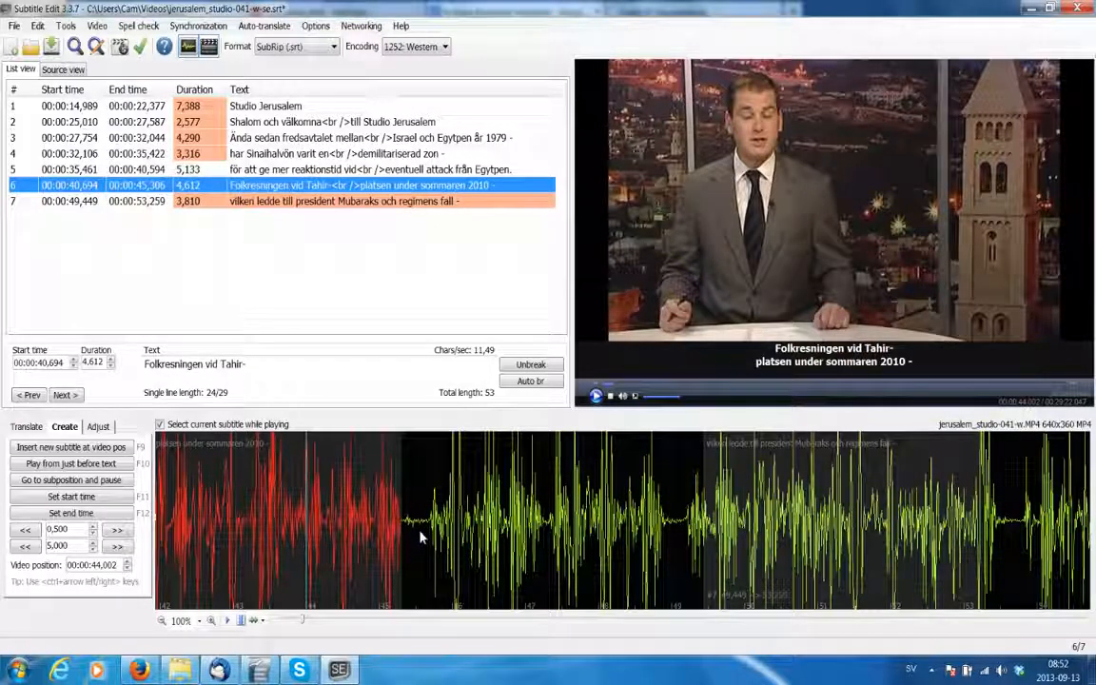
Move subtitle 7 in the waveform to just after subtitle 6 and adjust its edges to 00:00:45,376 and 00:00:49,173
{"action": "left_click", "coordinate": [799, 493]}
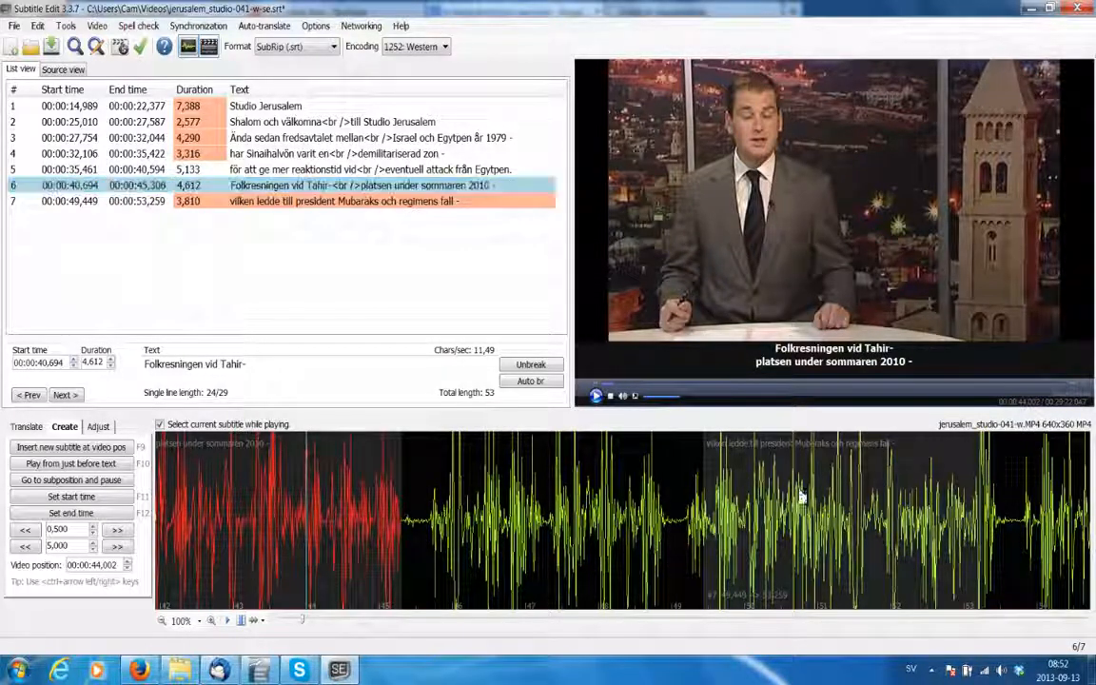
{"action": "left_click_drag", "start_coordinate": [799, 494], "coordinate": [504, 483]}
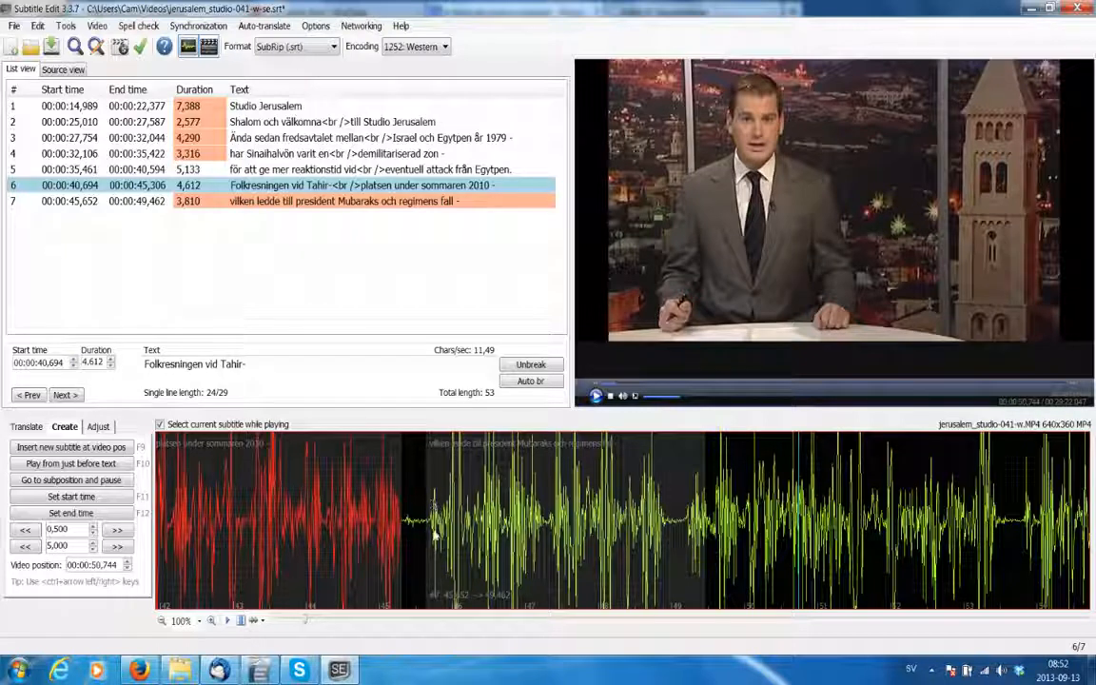
{"action": "left_click_drag", "start_coordinate": [493, 496], "coordinate": [476, 504]}
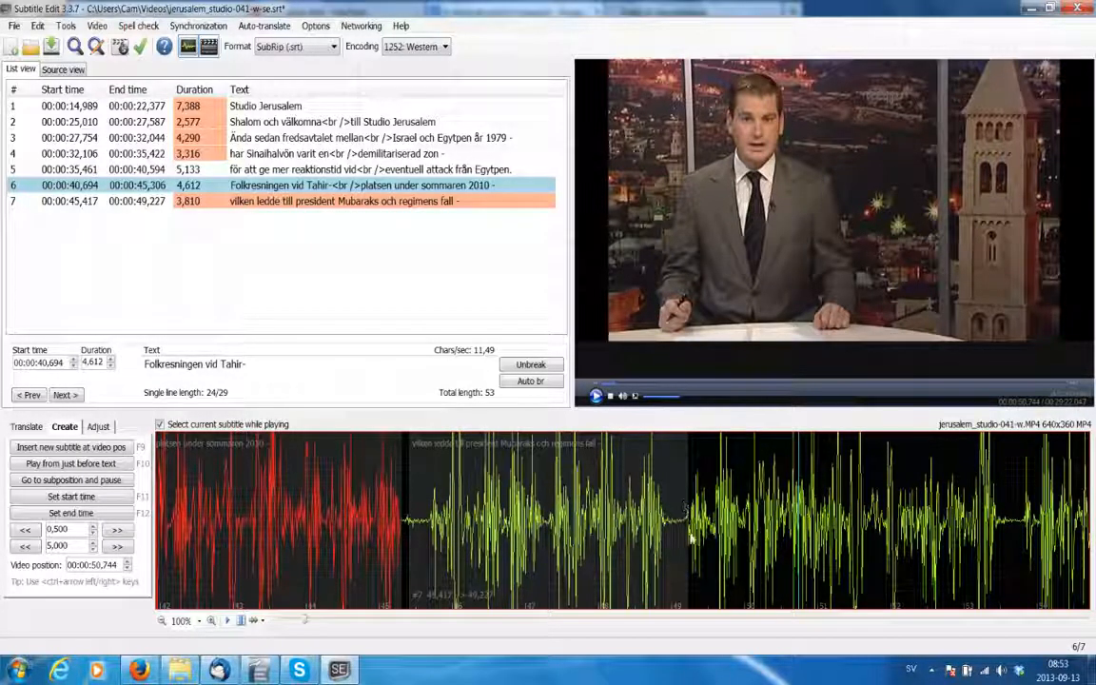
{"action": "left_click_drag", "start_coordinate": [688, 514], "coordinate": [685, 513]}
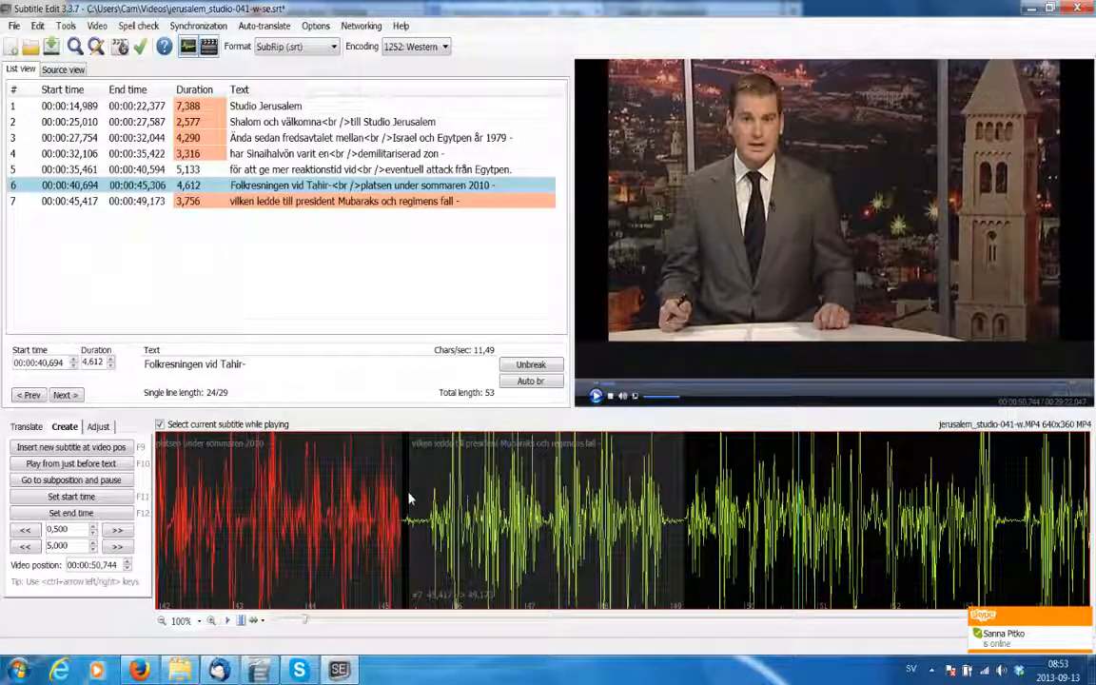
{"action": "left_click_drag", "start_coordinate": [411, 497], "coordinate": [408, 495]}
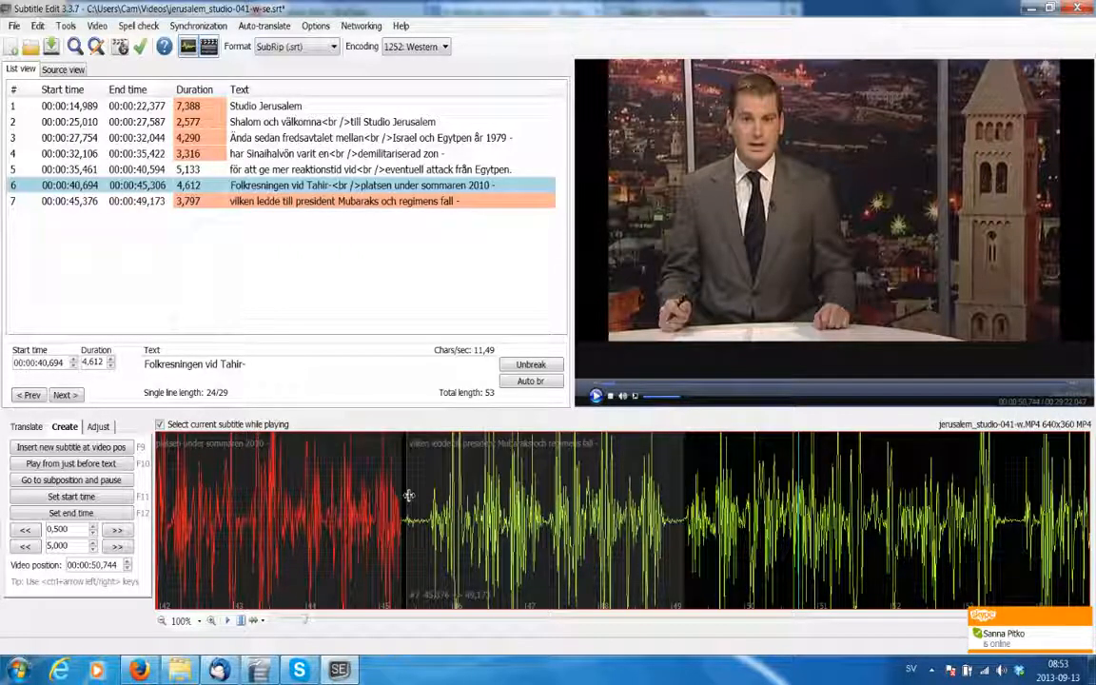
Select subtitle 7, show the video at about 00:00:47 within it, and automatically break its text into two lines
{"action": "left_click", "coordinate": [287, 205]}
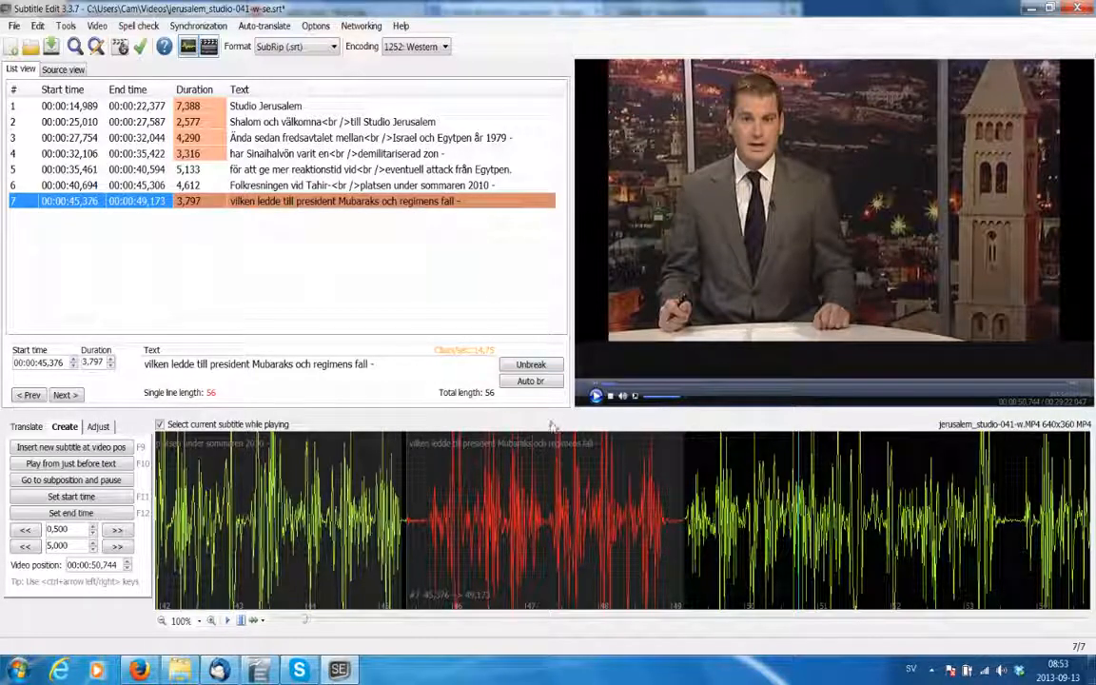
{"action": "left_click", "coordinate": [534, 469]}
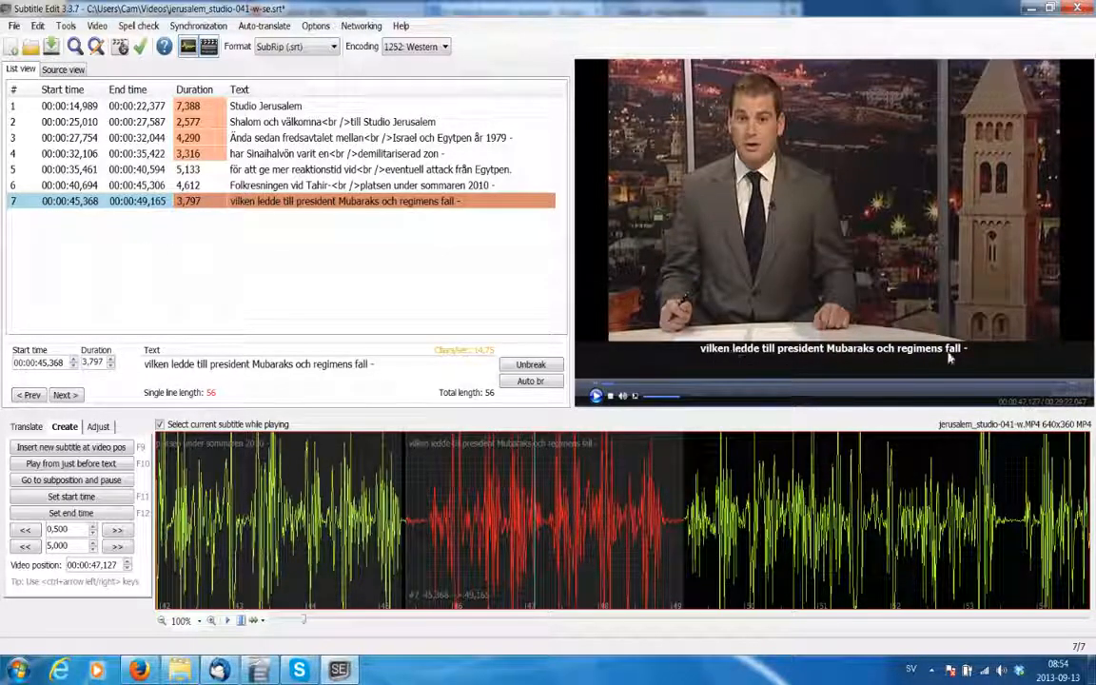
{"action": "left_click", "coordinate": [522, 384]}
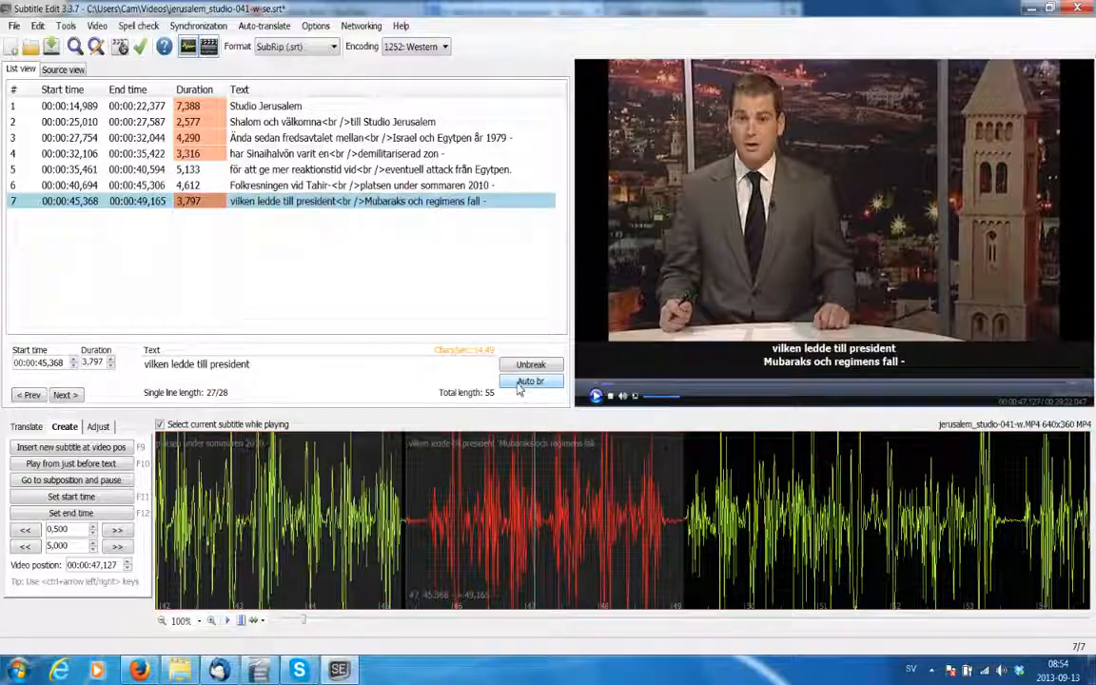
{"action": "left_click", "coordinate": [309, 378]}
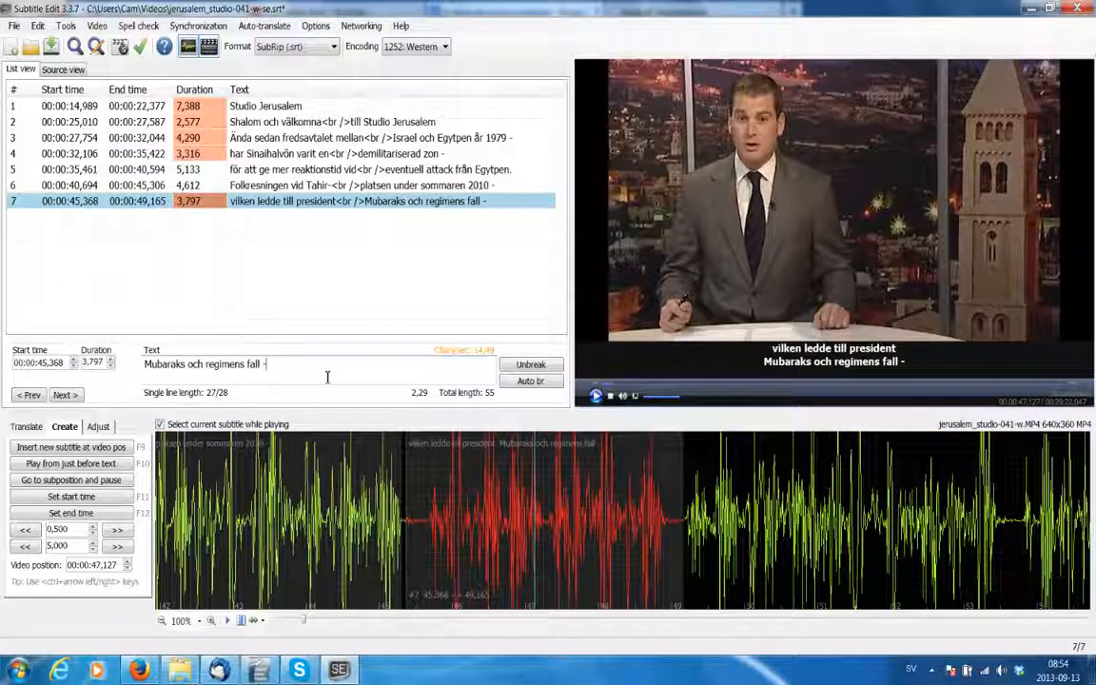
Save the subtitles in SubRip format under the file name "jerusalem_studio-041-w-se" in the Videos library, replacing the existing file
{"action": "left_click", "coordinate": [14, 26]}
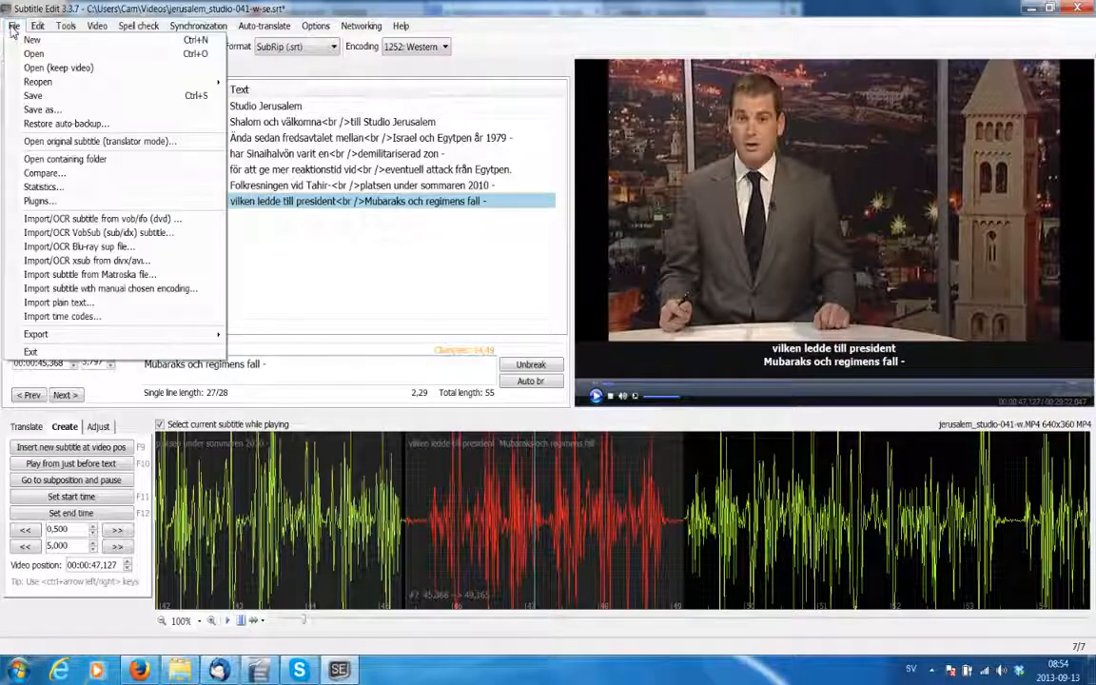
{"action": "left_click", "coordinate": [38, 110]}
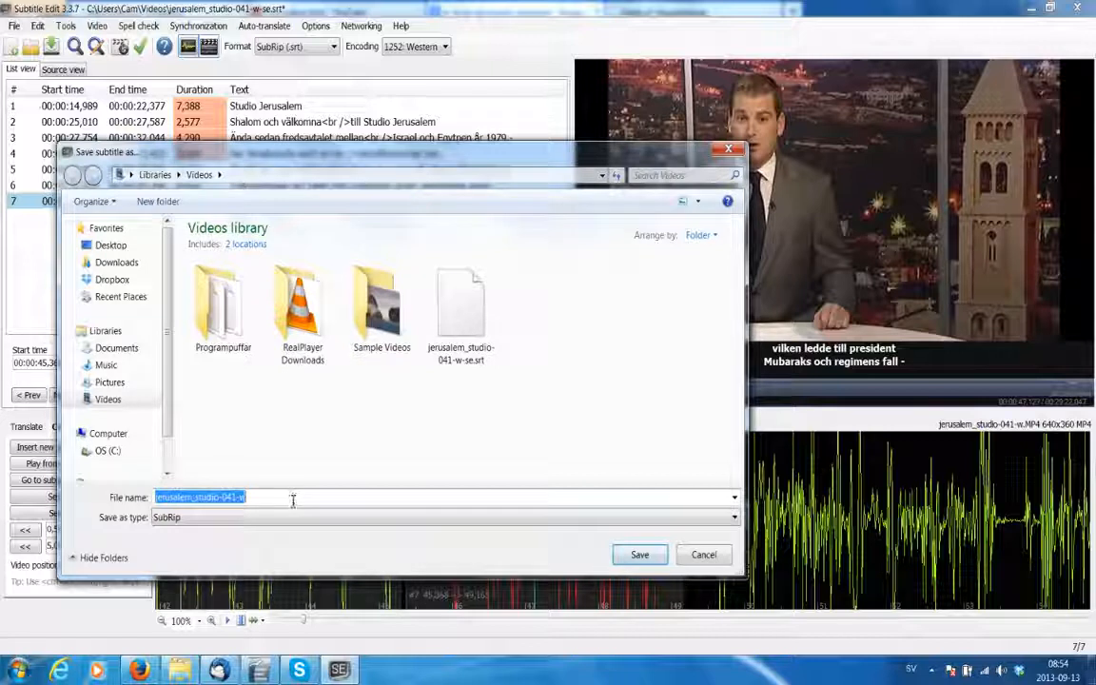
{"action": "left_click", "coordinate": [287, 497]}
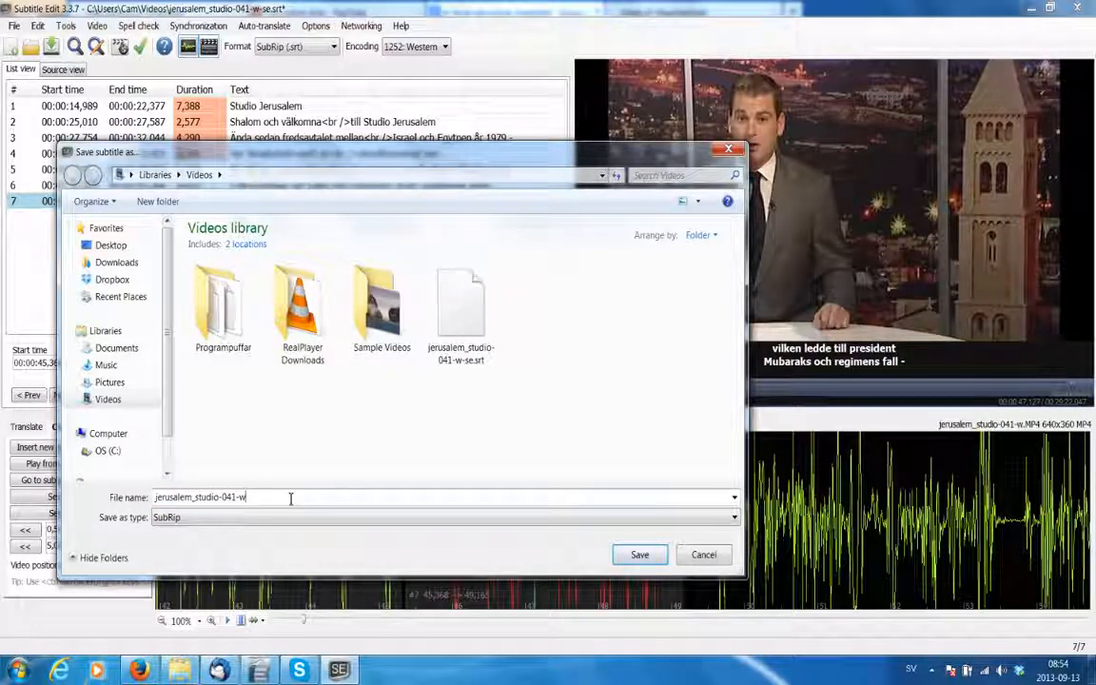
{"action": "mouse_move", "coordinate": [274, 499]}
{"action": "left_mouse_down"}
{"action": "mouse_move", "coordinate": [143, 503]}
{"action": "mouse_move", "coordinate": [282, 498]}
{"action": "left_mouse_up"}
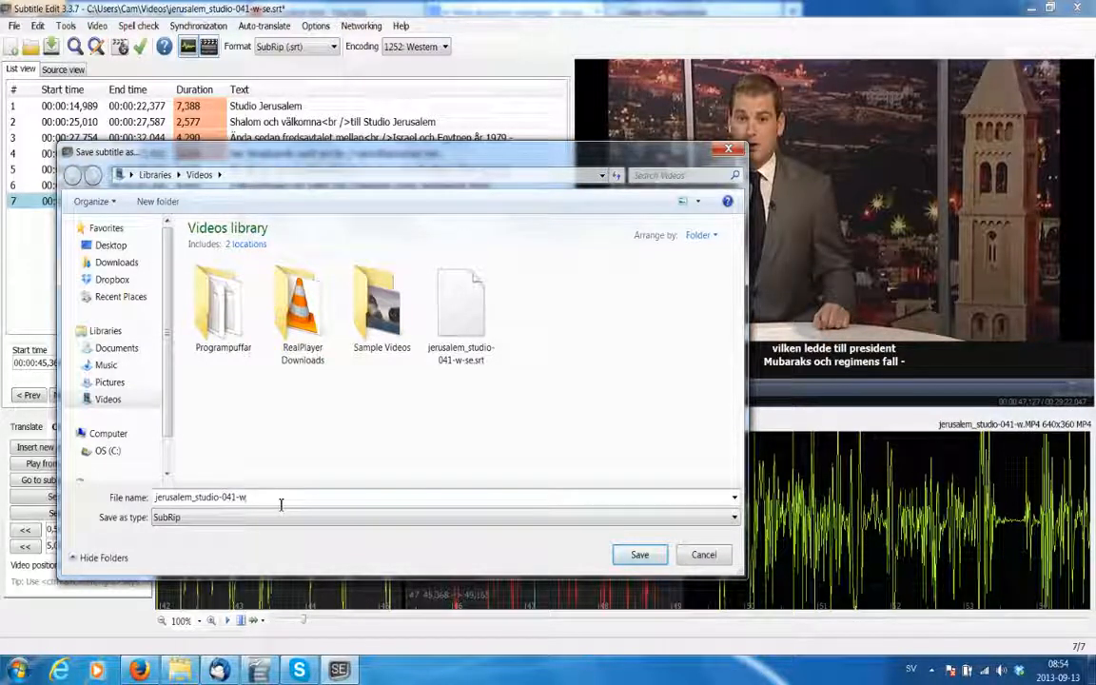
{"action": "type", "text": "-se"}
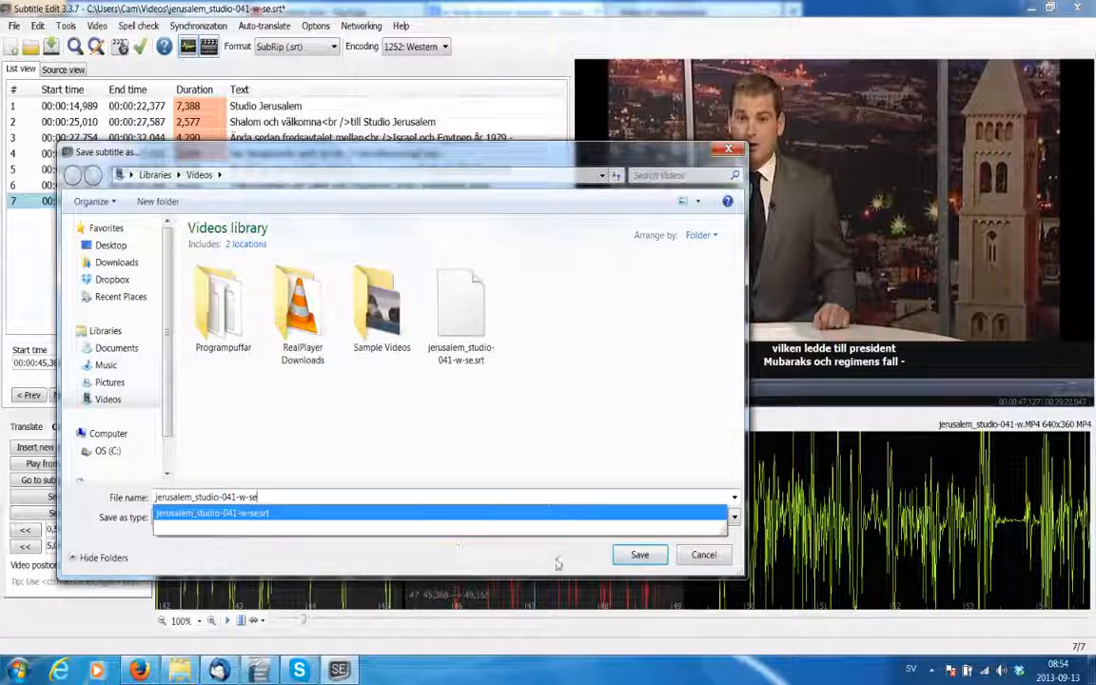
{"action": "left_click", "coordinate": [641, 560]}
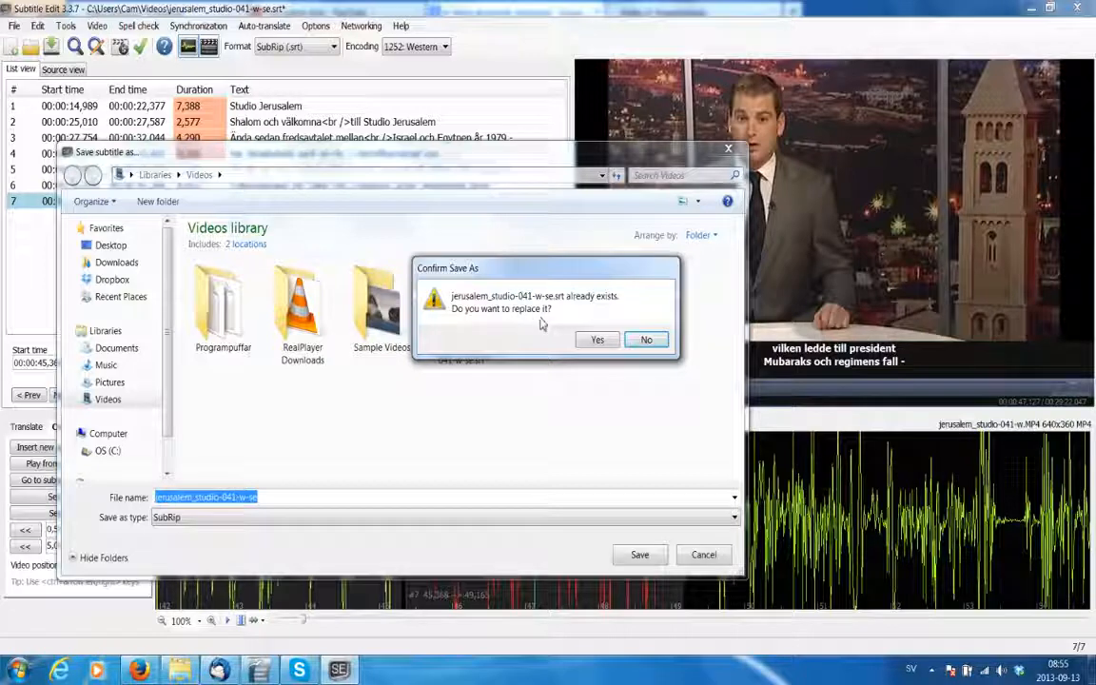
{"action": "left_click", "coordinate": [599, 343]}
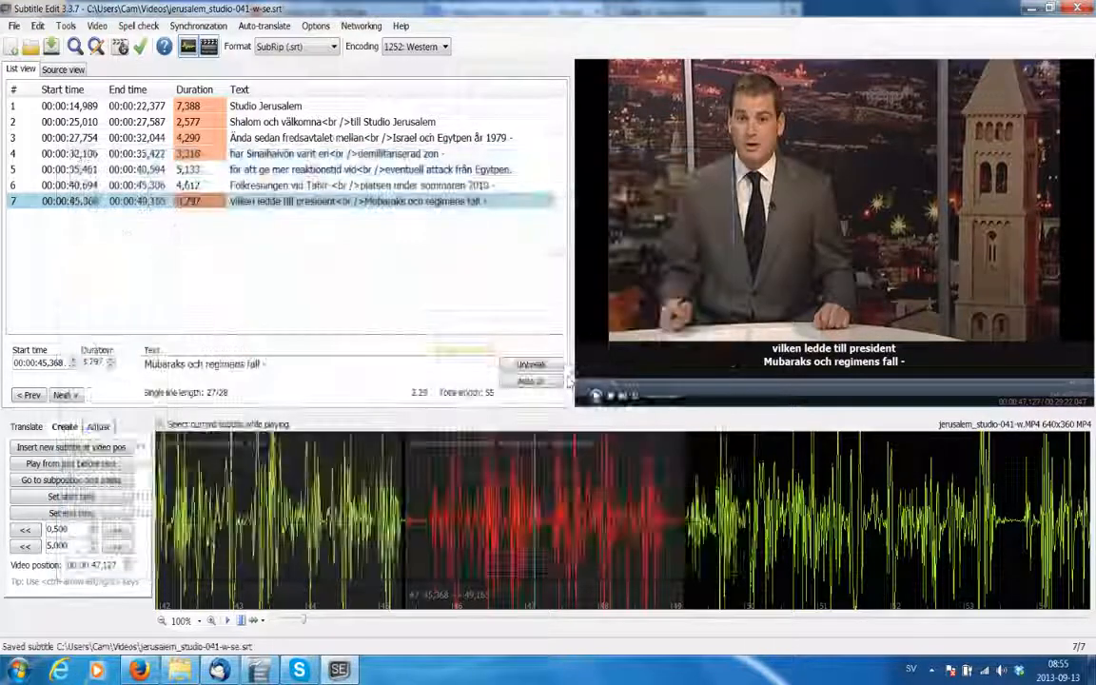